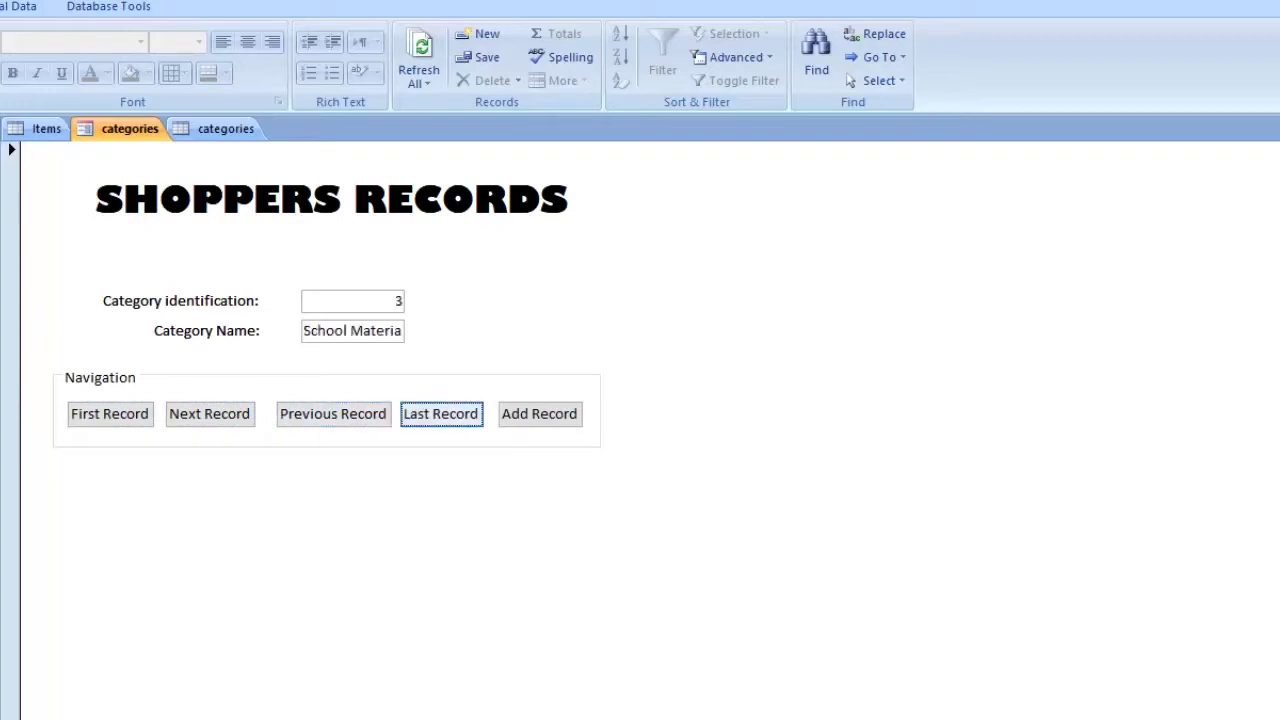
Go to the first record in the categories form and view the Items table's fields
click(110, 413)
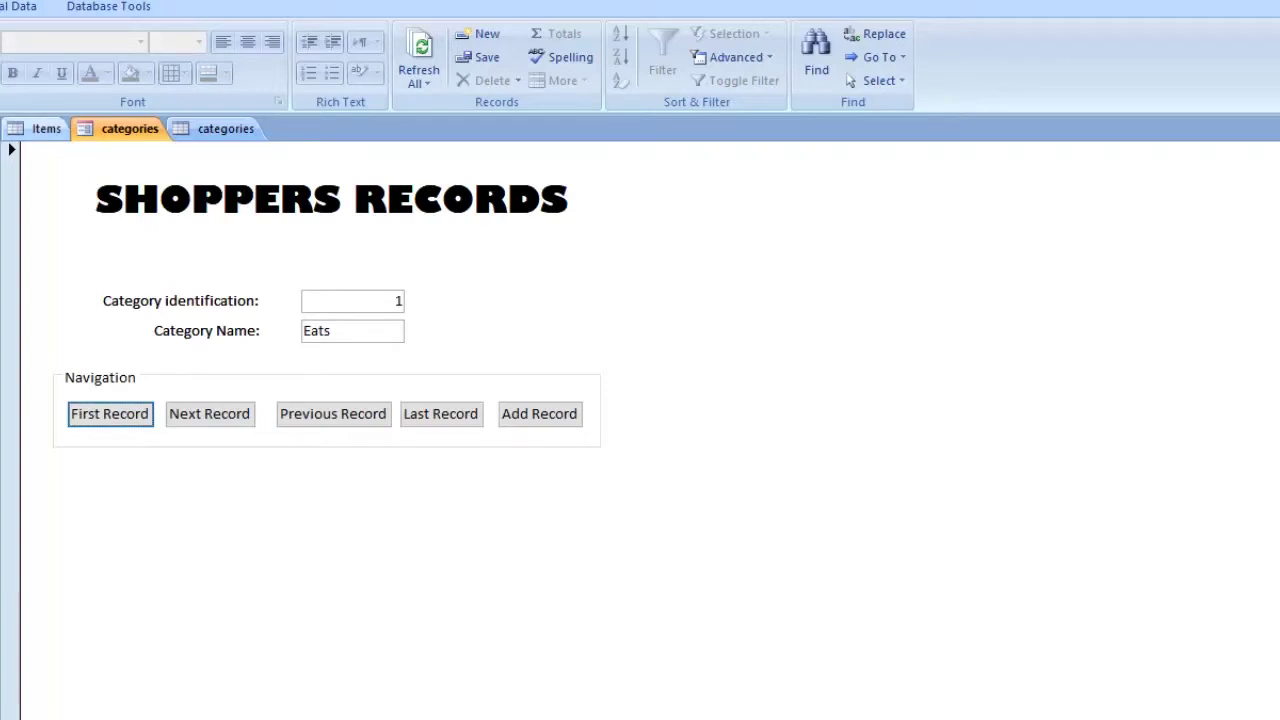
click(46, 128)
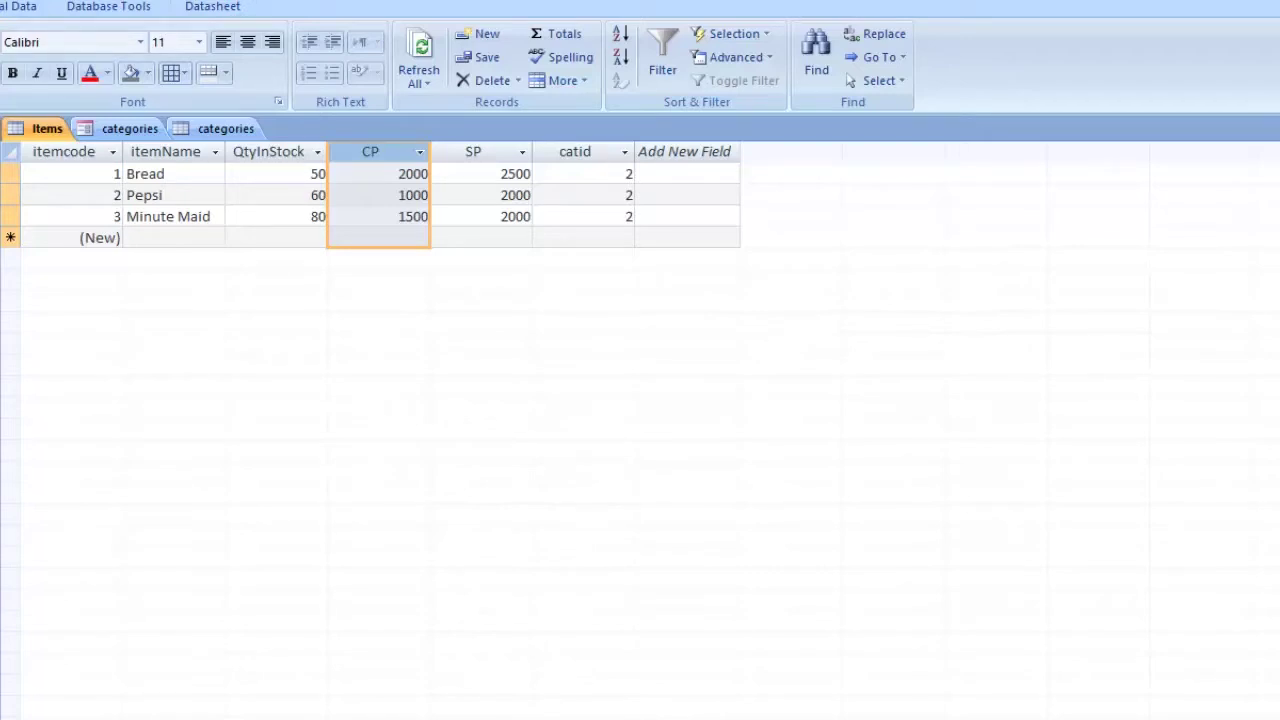
Create a new blank form with Form Design and expand the Items table in the list of existing fields
scroll(300, 60, down, 1)
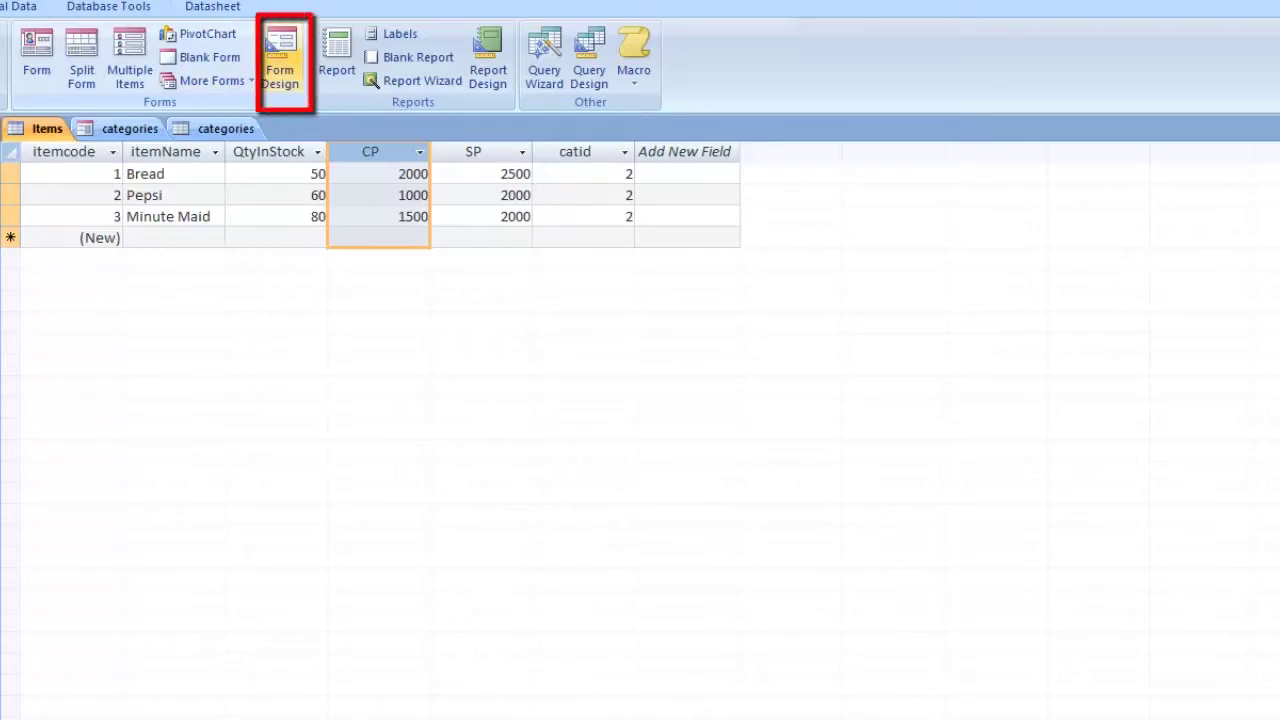
click(280, 60)
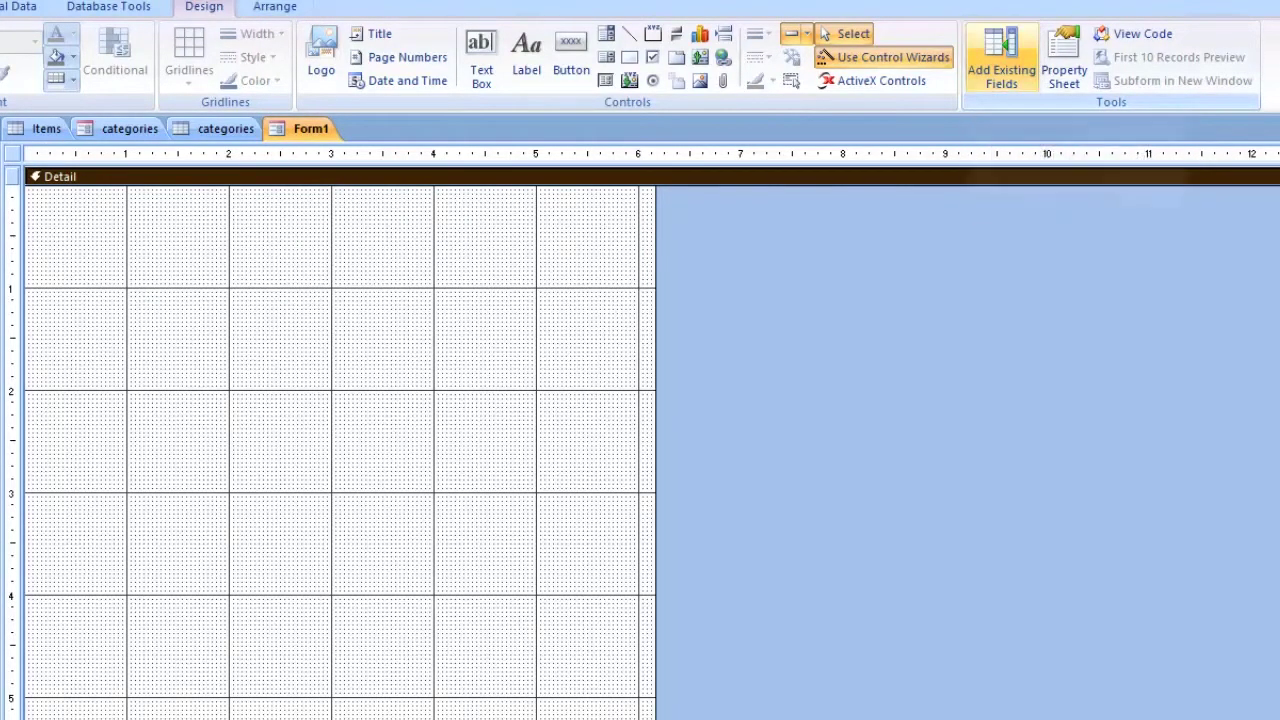
click(1001, 58)
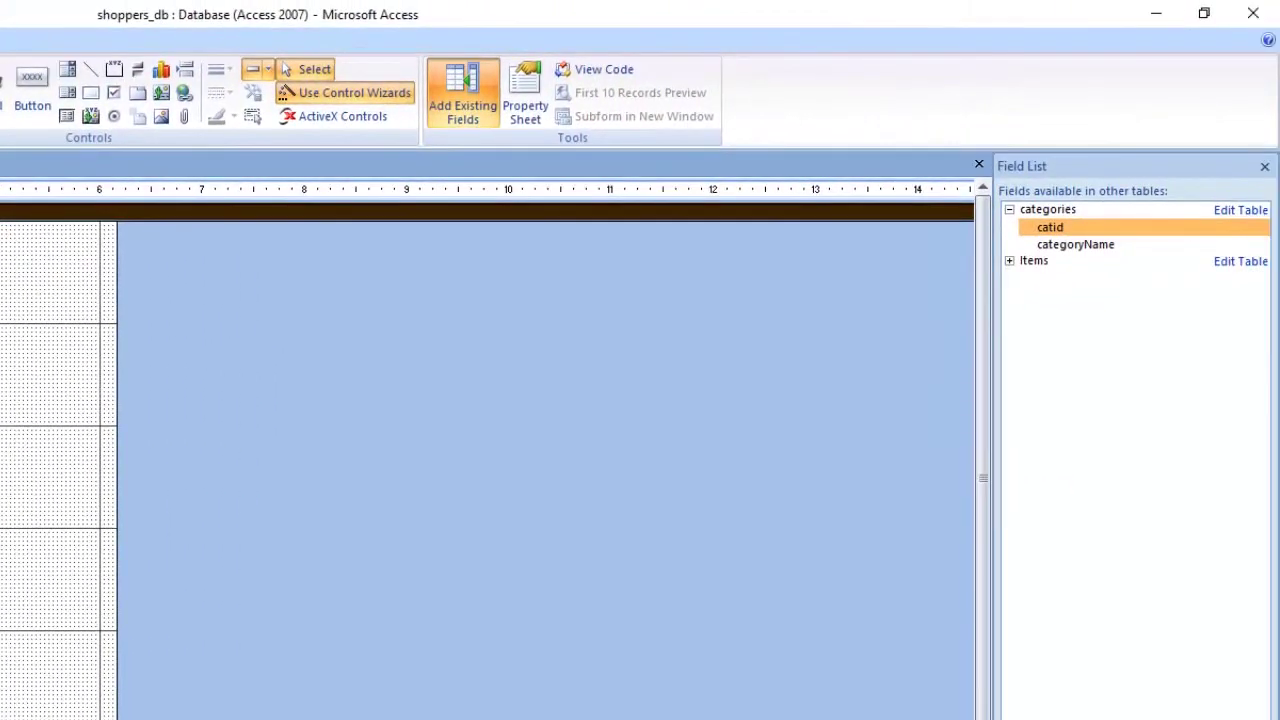
click(1010, 261)
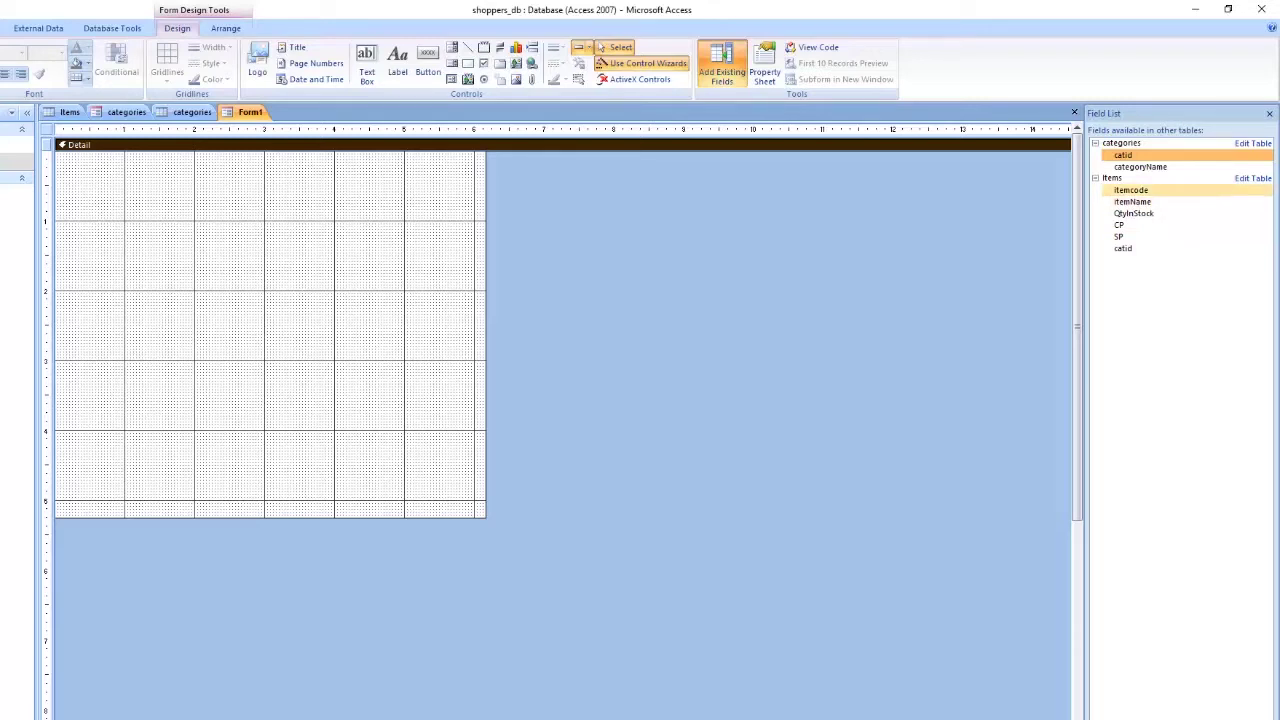
Add the Items fields itemcode, itemName, QtyInStock, CP, SP and catid to the form
double_click(1131, 190)
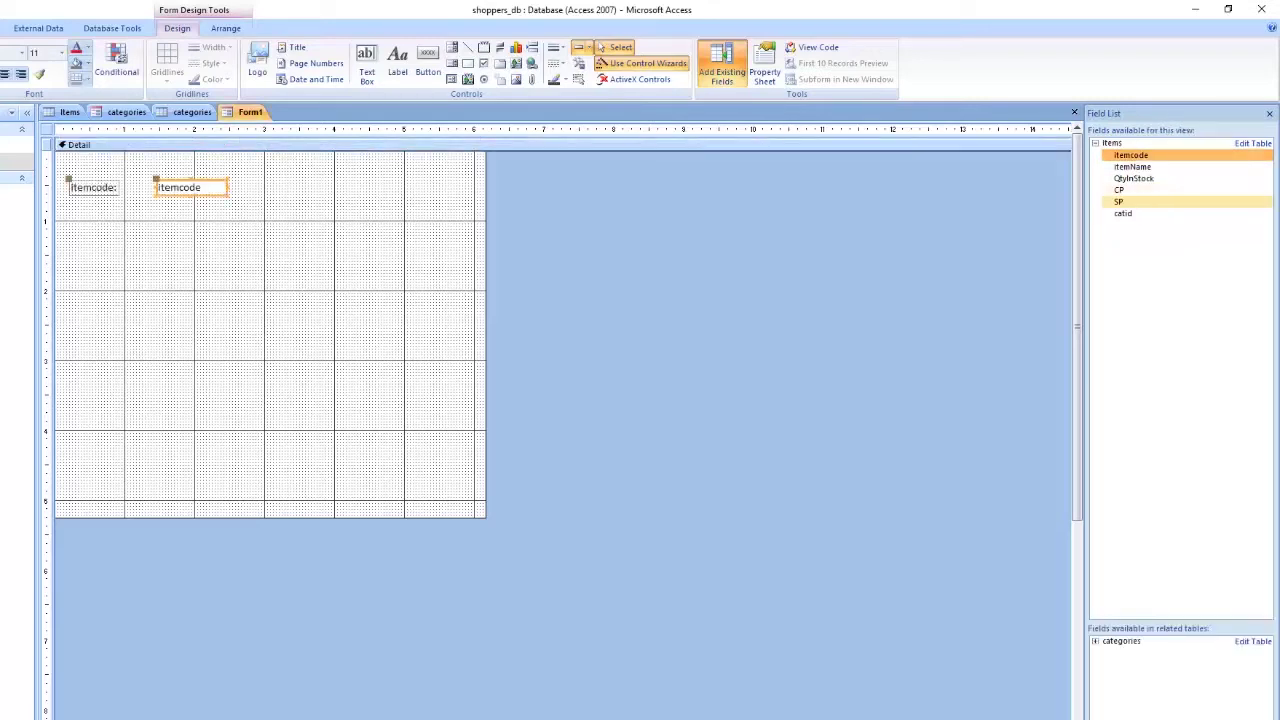
double_click(1132, 167)
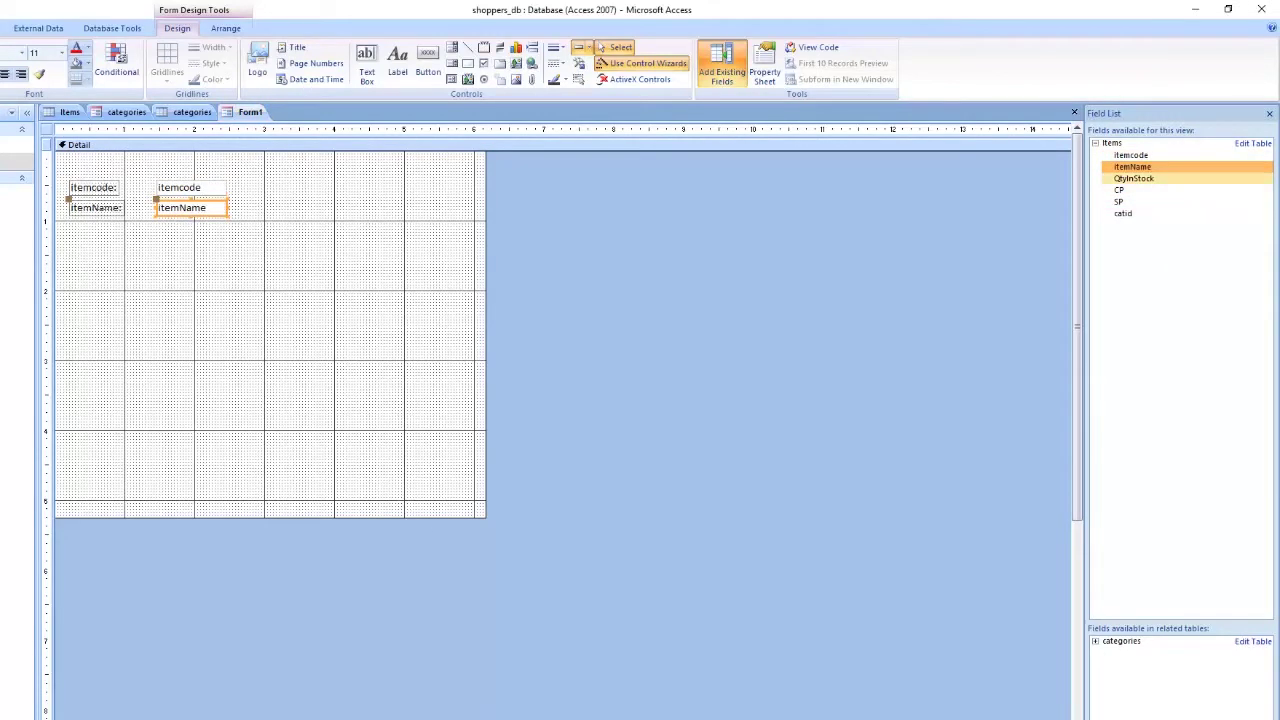
double_click(1133, 178)
double_click(1119, 190)
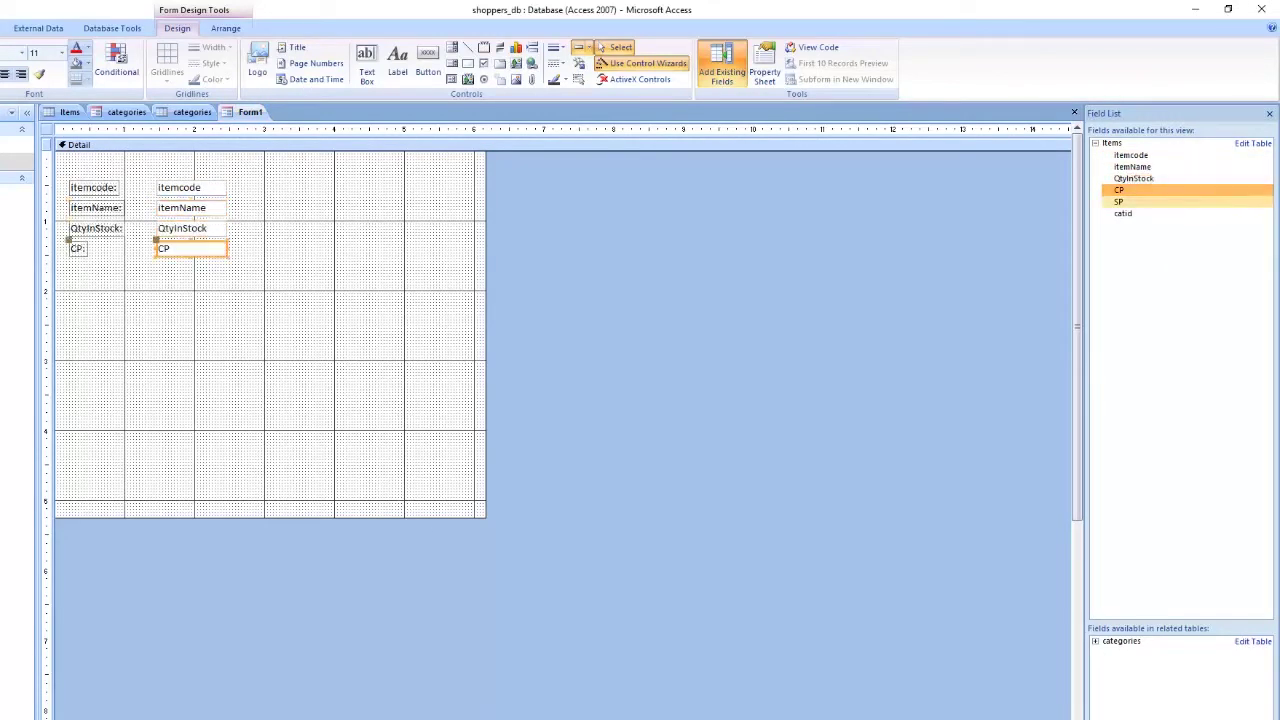
double_click(1119, 202)
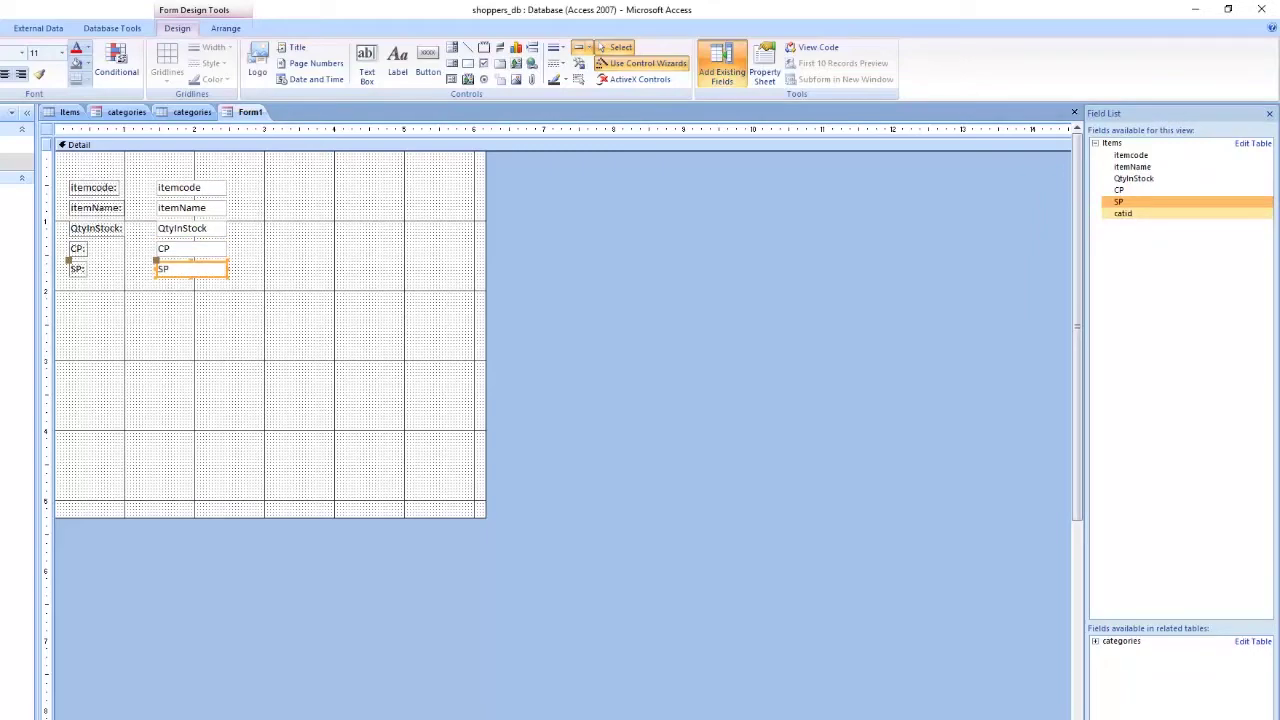
double_click(1123, 213)
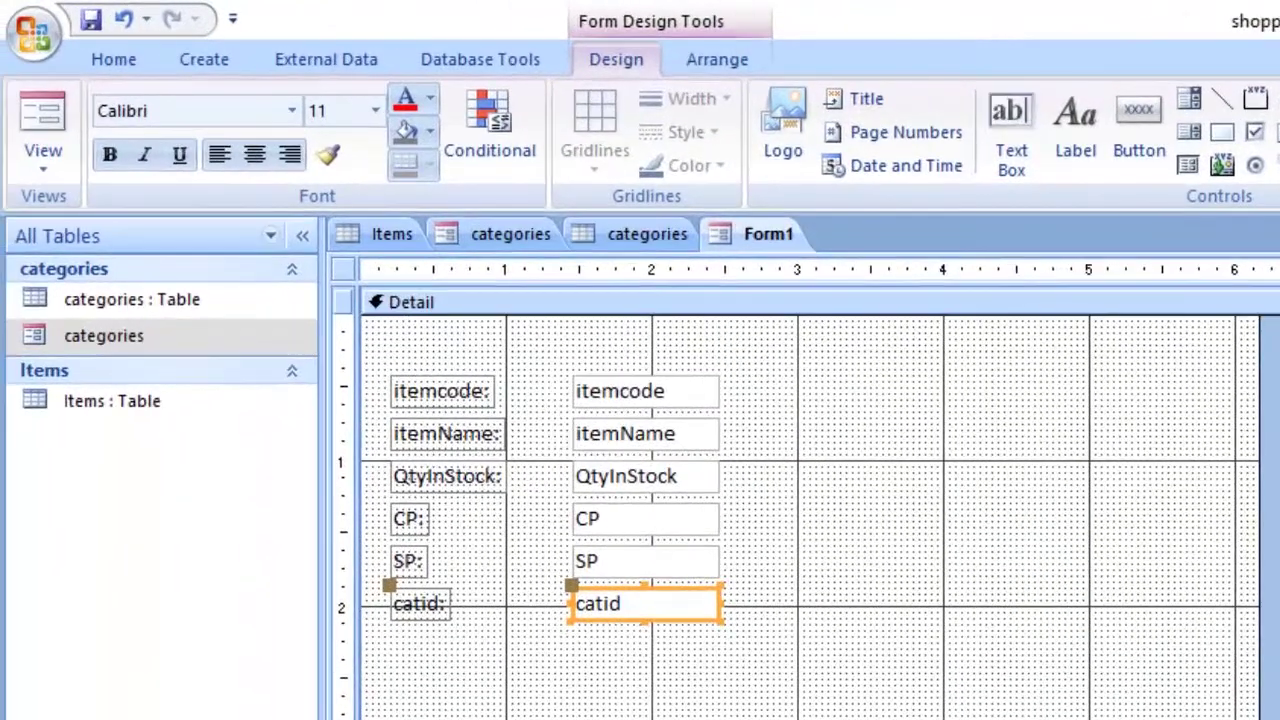
Move all six fields and their labels right and down so the text boxes start at about 3 on the horizontal ruler
drag(778, 345, 358, 650)
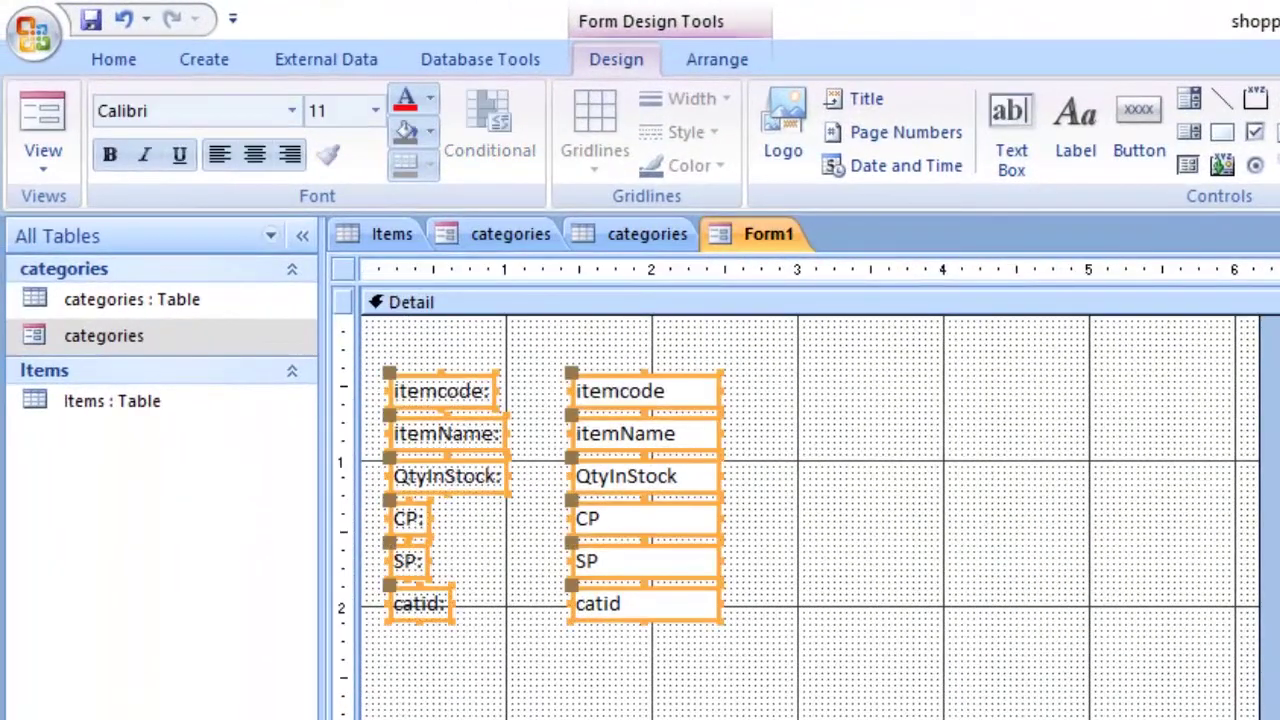
drag(620, 476, 845, 566)
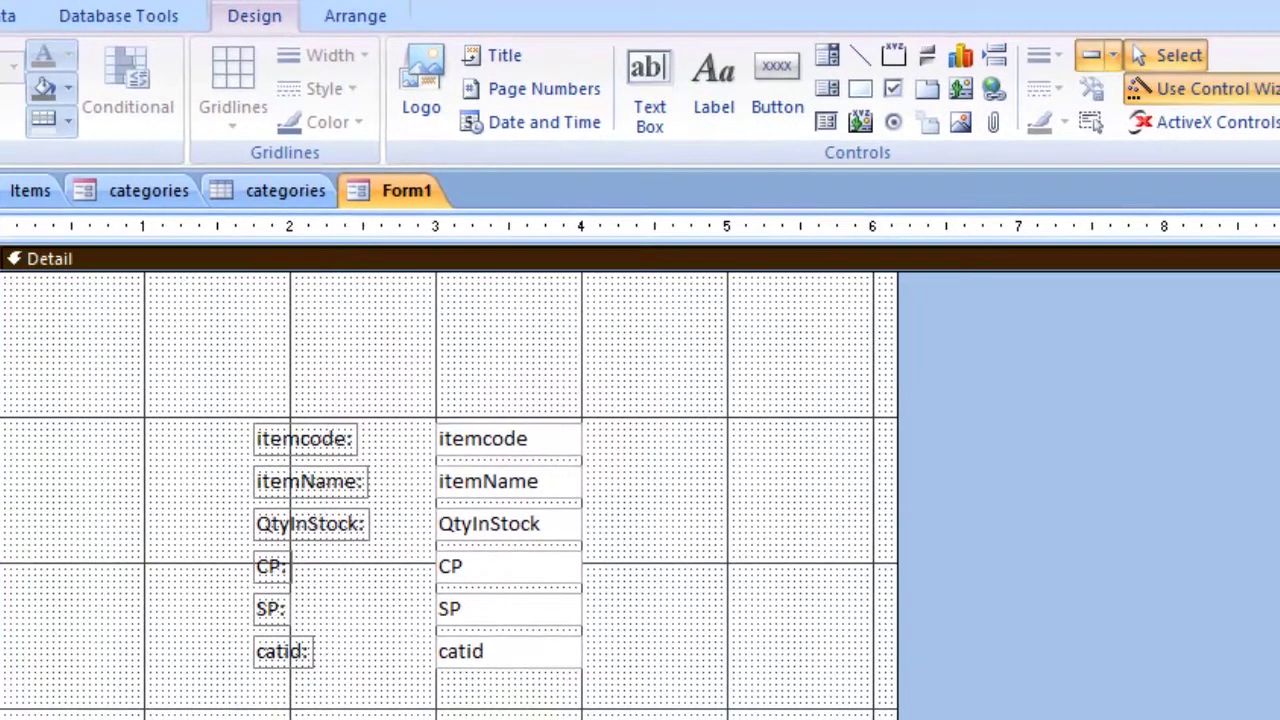
Change the itemcode label's caption to "Item Identifation code:"
click(304, 438)
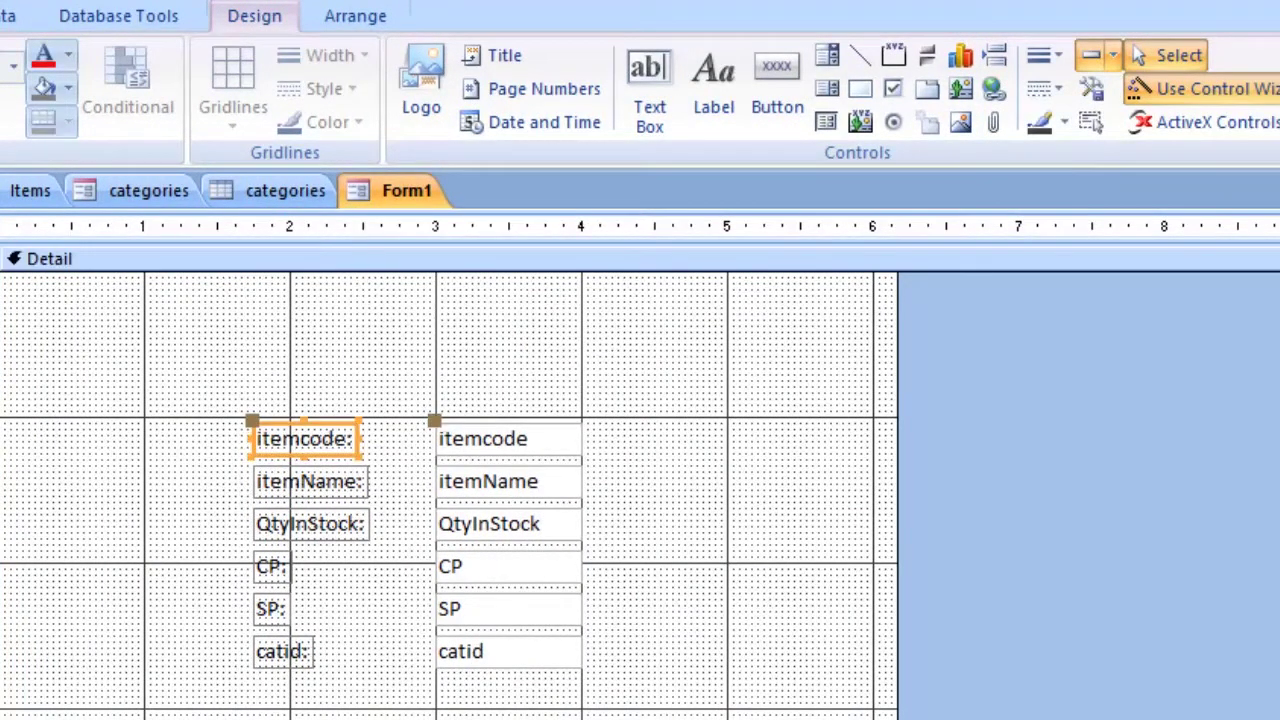
double_click(304, 438)
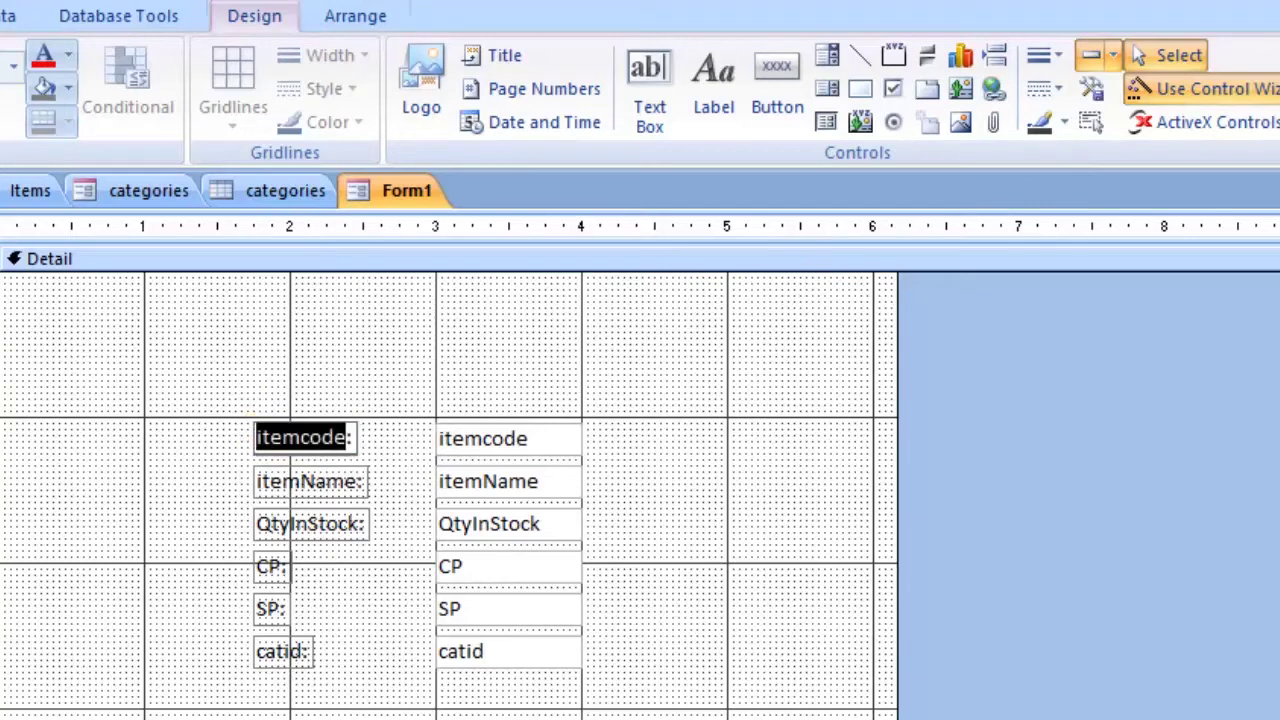
click(258, 438)
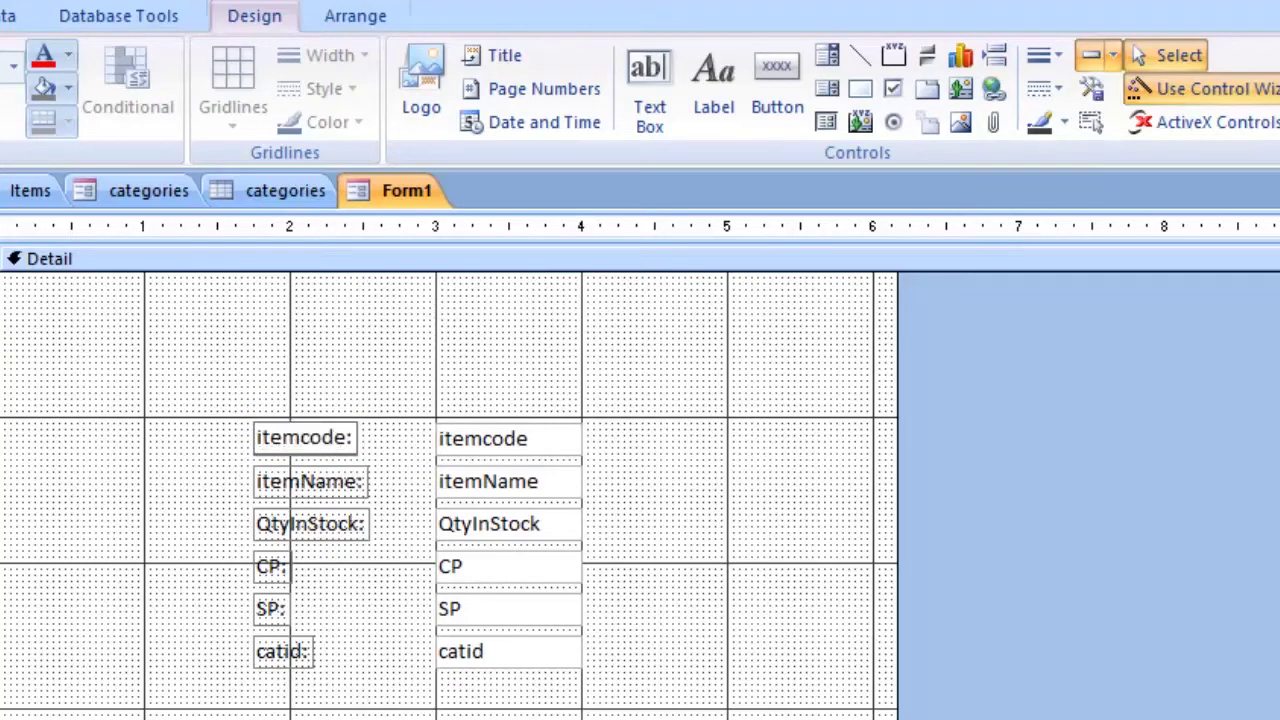
key(BackSpace)
text(I)
key(Right)
key(Right)
key(Right)
text(Ide)
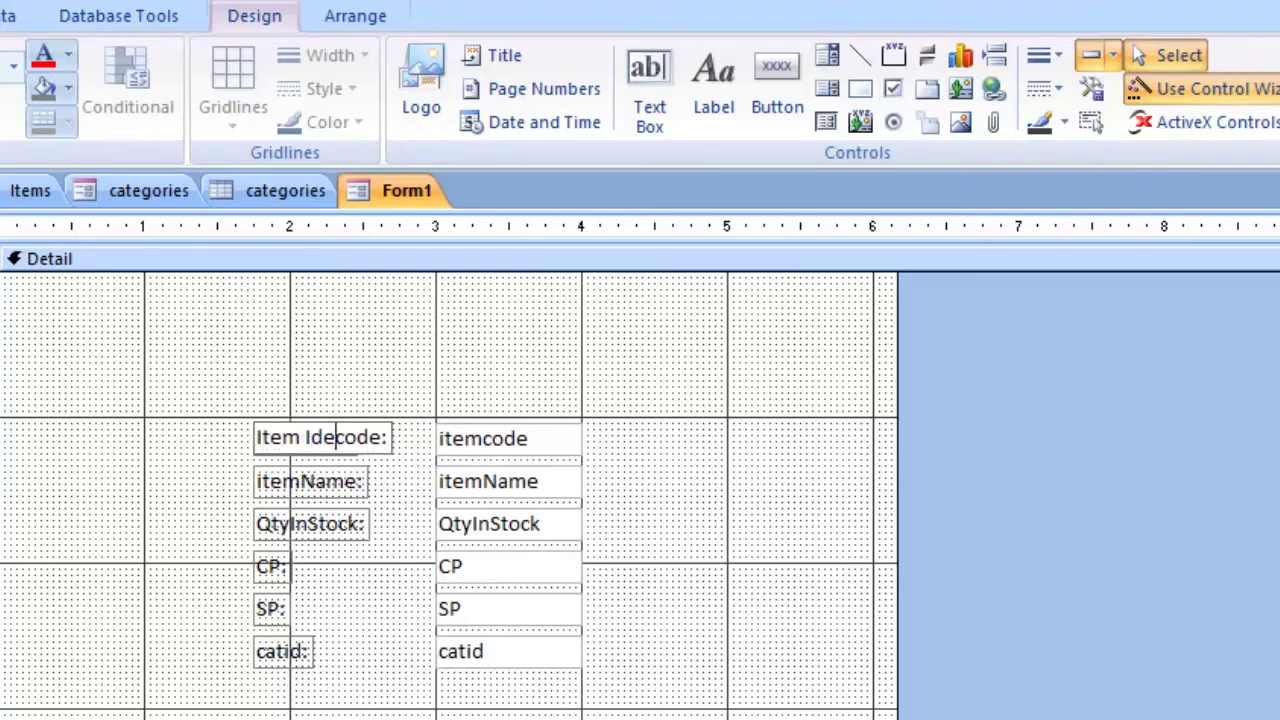
text(nti)
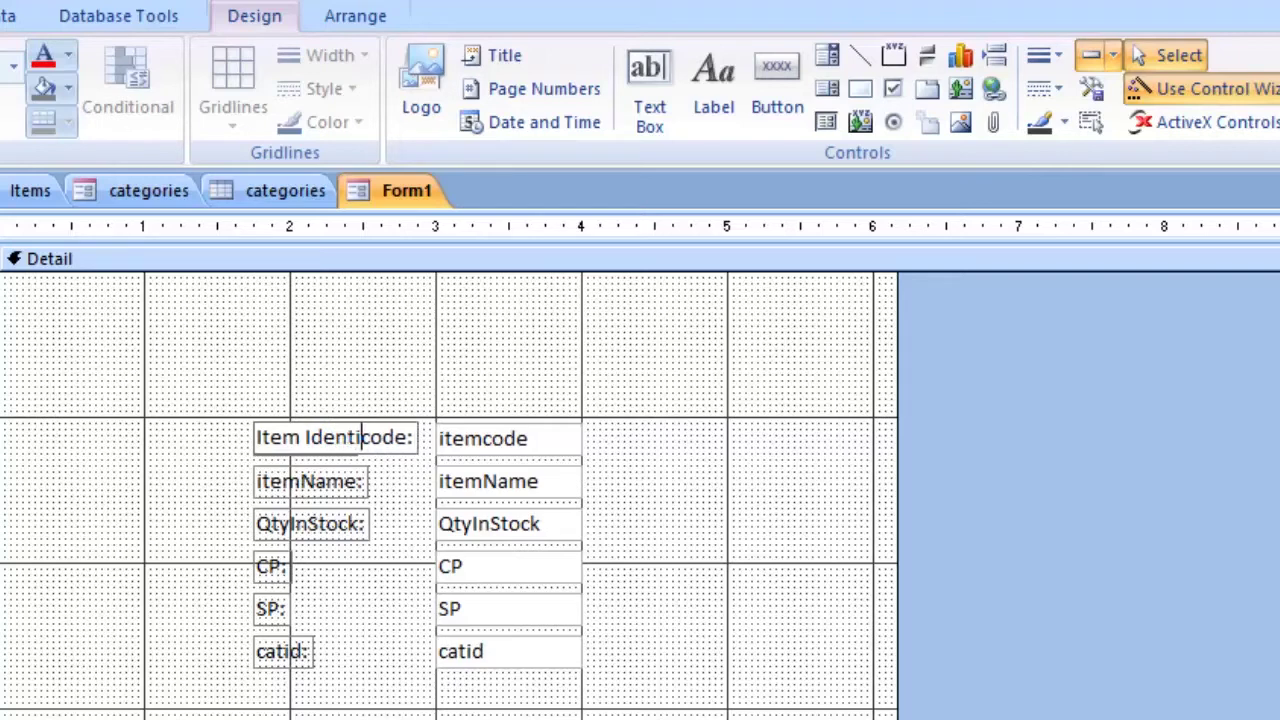
text(fation)
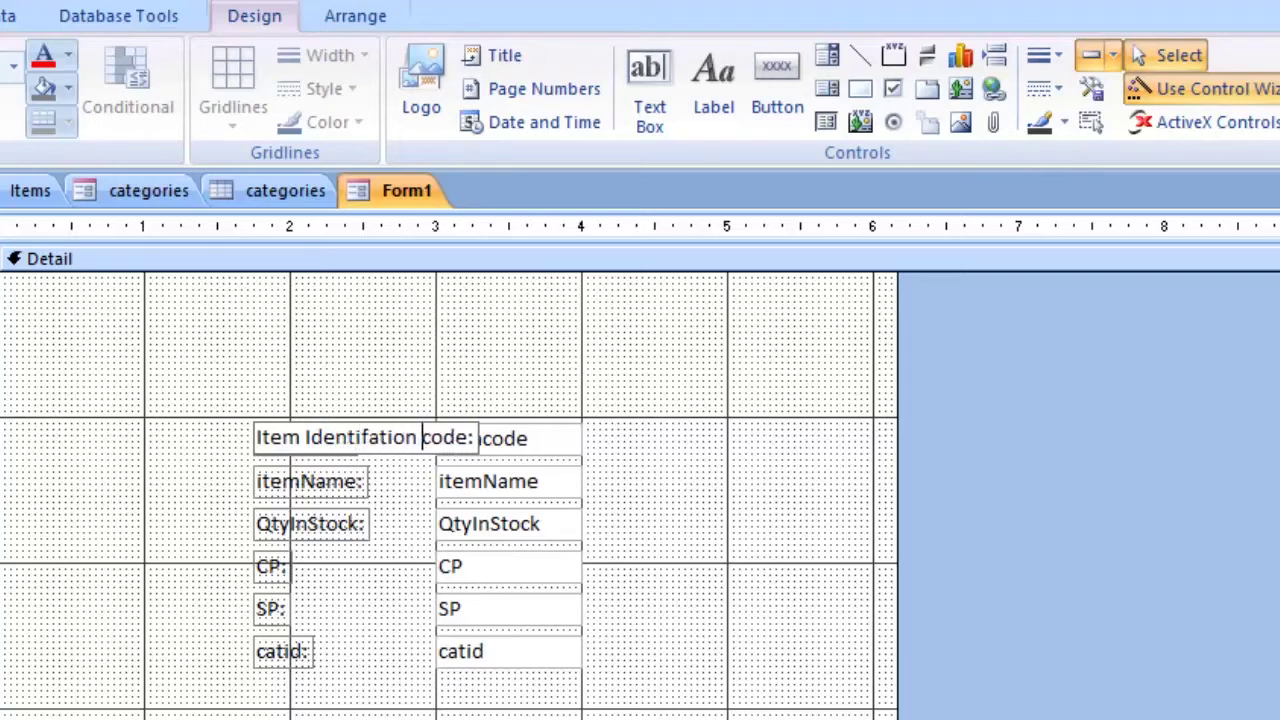
click(670, 500)
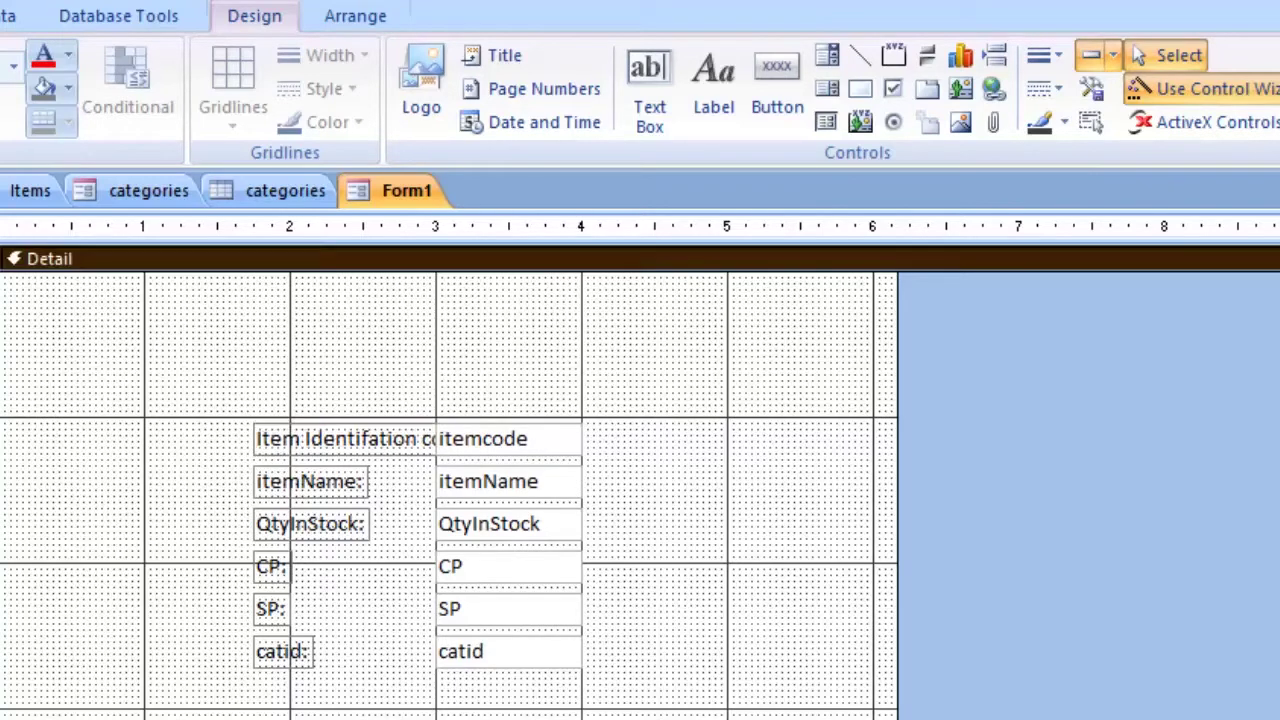
Move the item code label left, clear of its text box, so it starts at about 1 on the ruler
click(335, 439)
drag(252, 422, 144, 422)
click(190, 530)
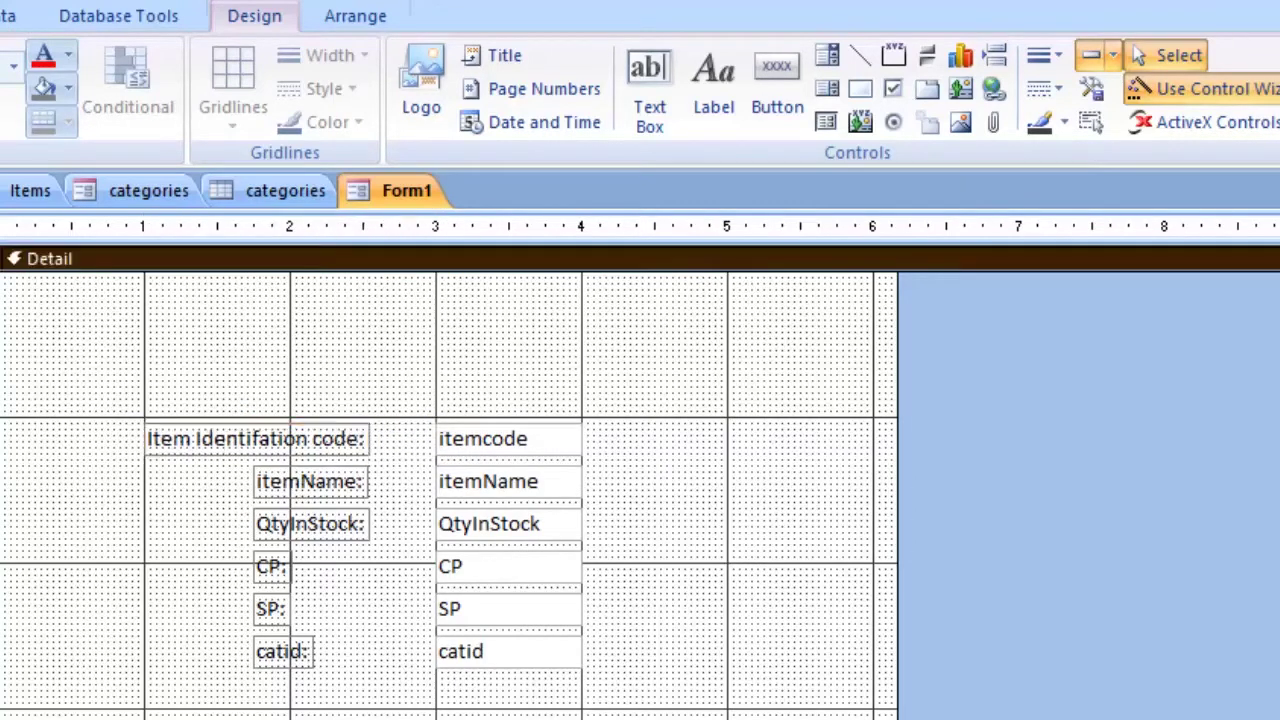
Change the itemName label's caption to "Item Name:"
click(310, 481)
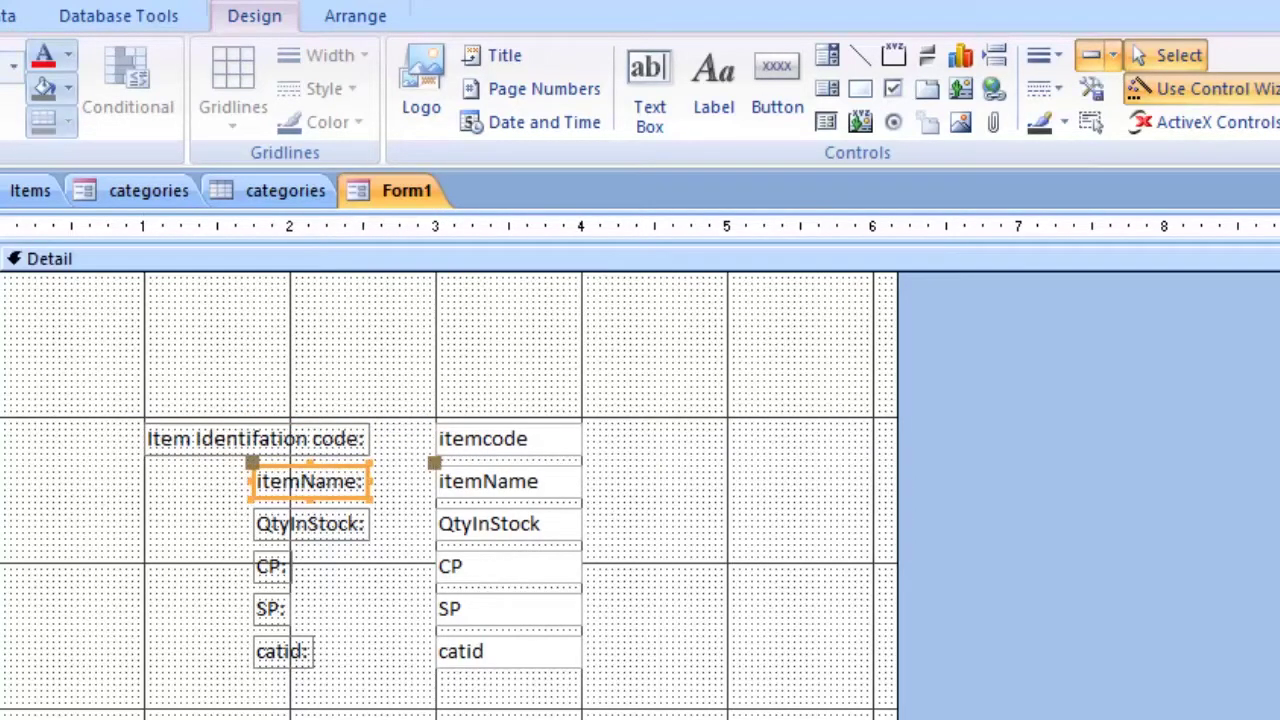
double_click(305, 481)
key(BackSpace)
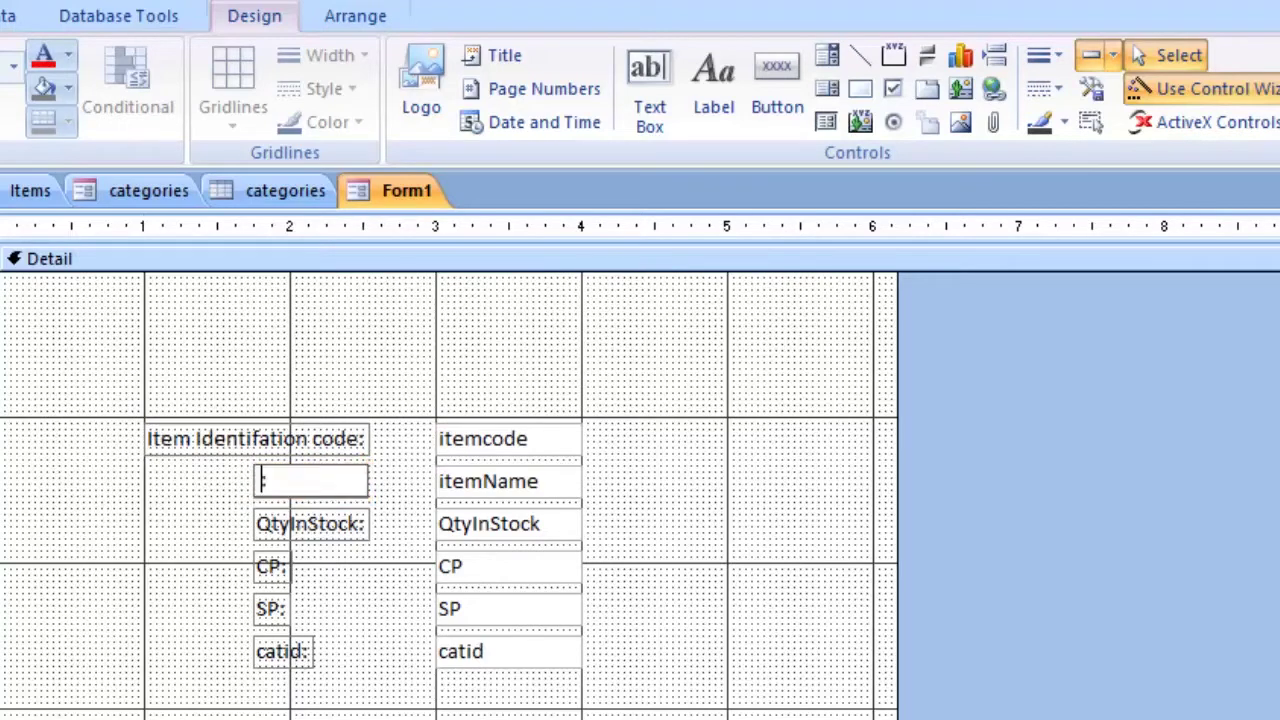
text(Item Name:)
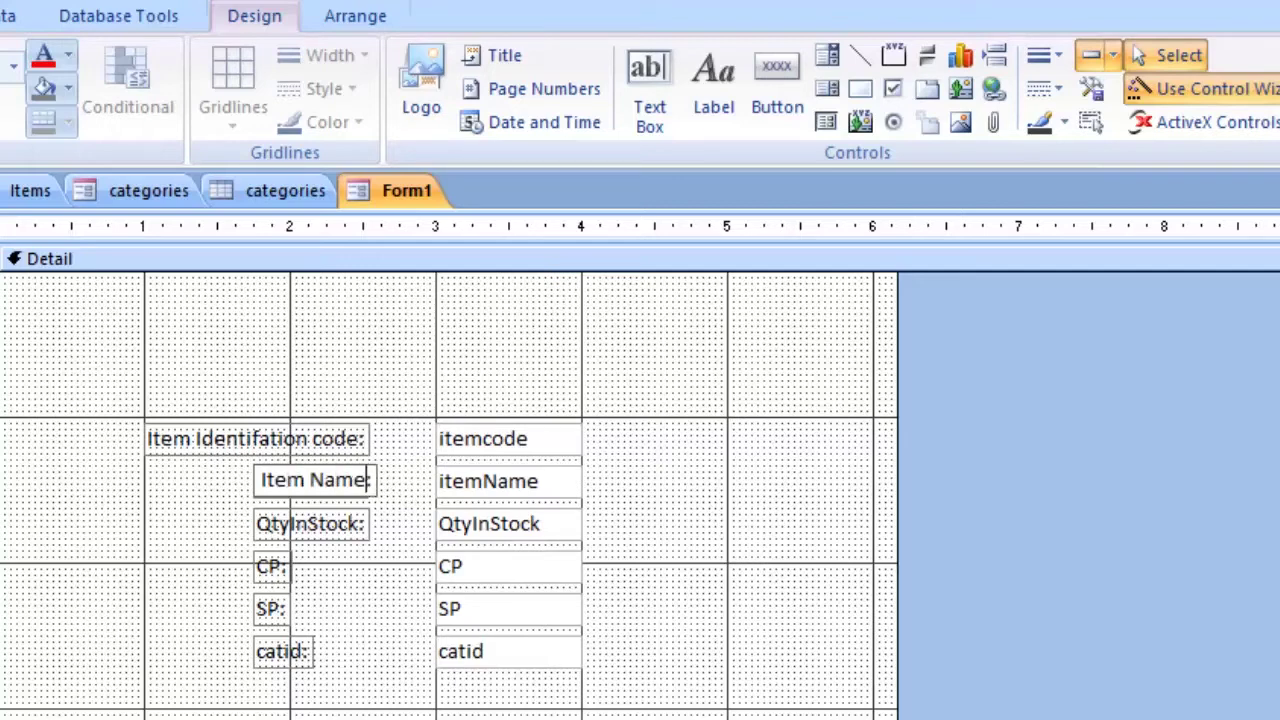
Change the QtyInStock label's caption to "Quantity In Stock:"
click(310, 524)
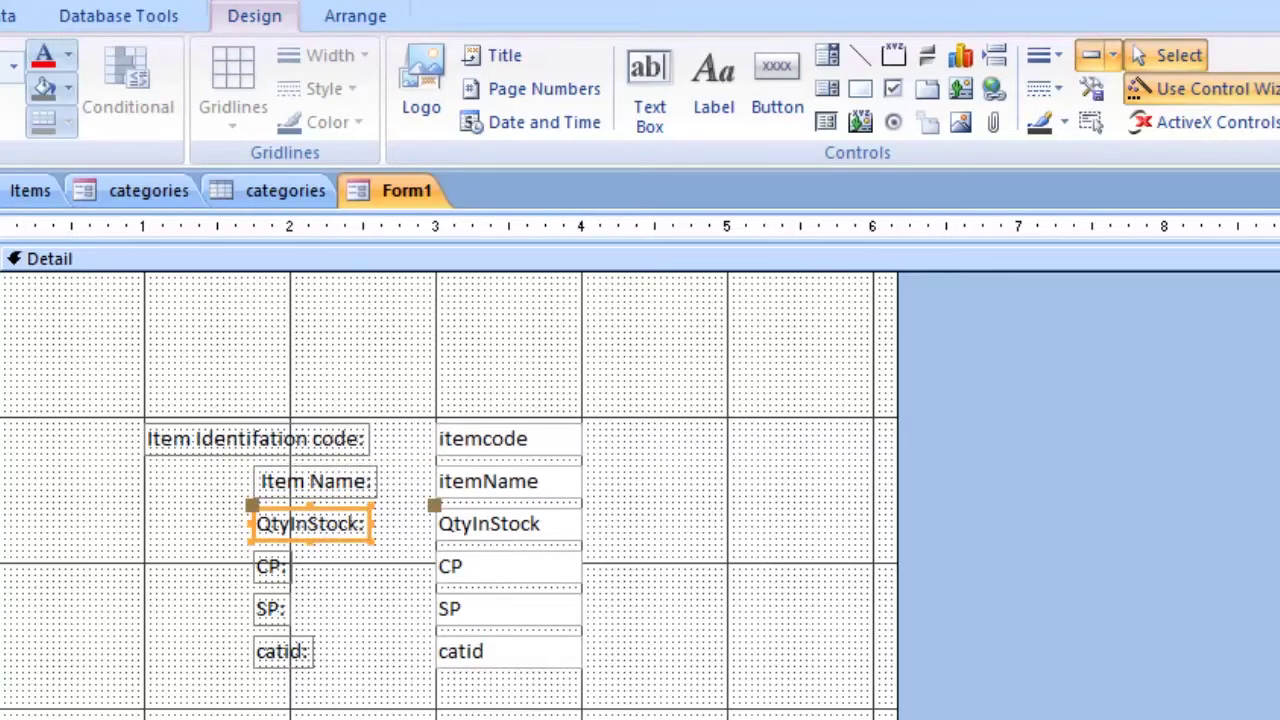
click(310, 524)
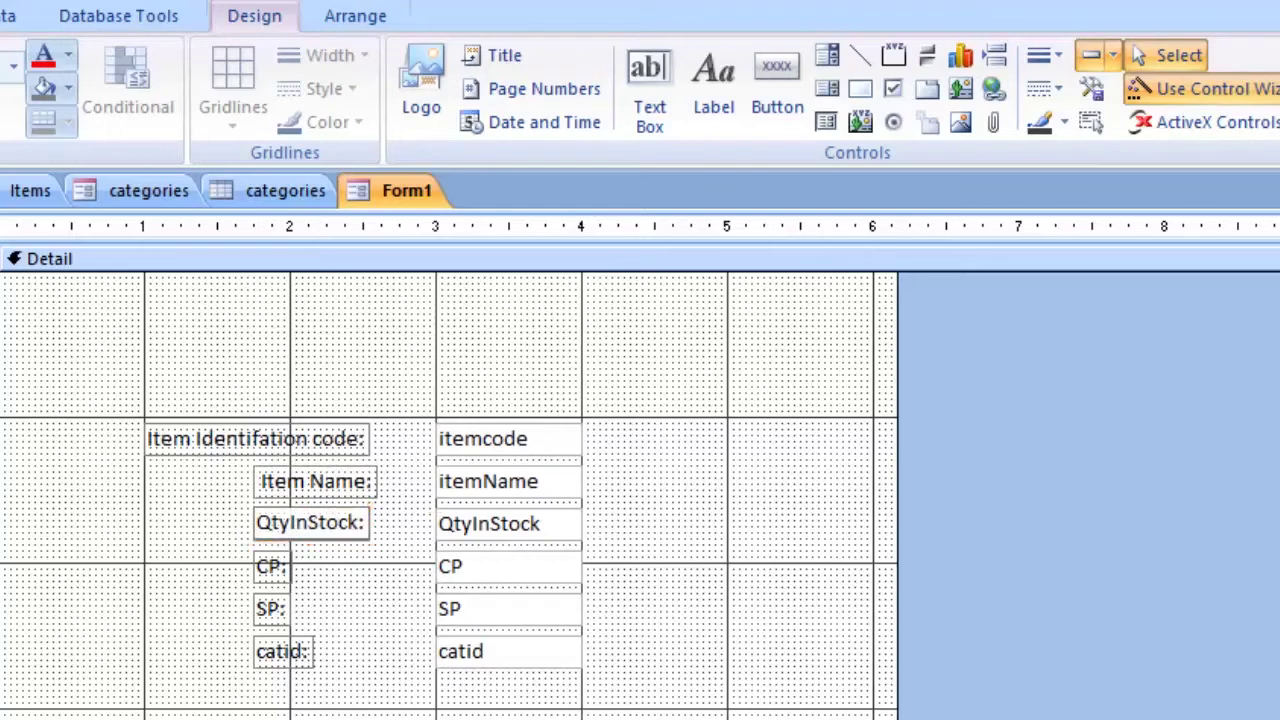
click(272, 523)
text(uanti)
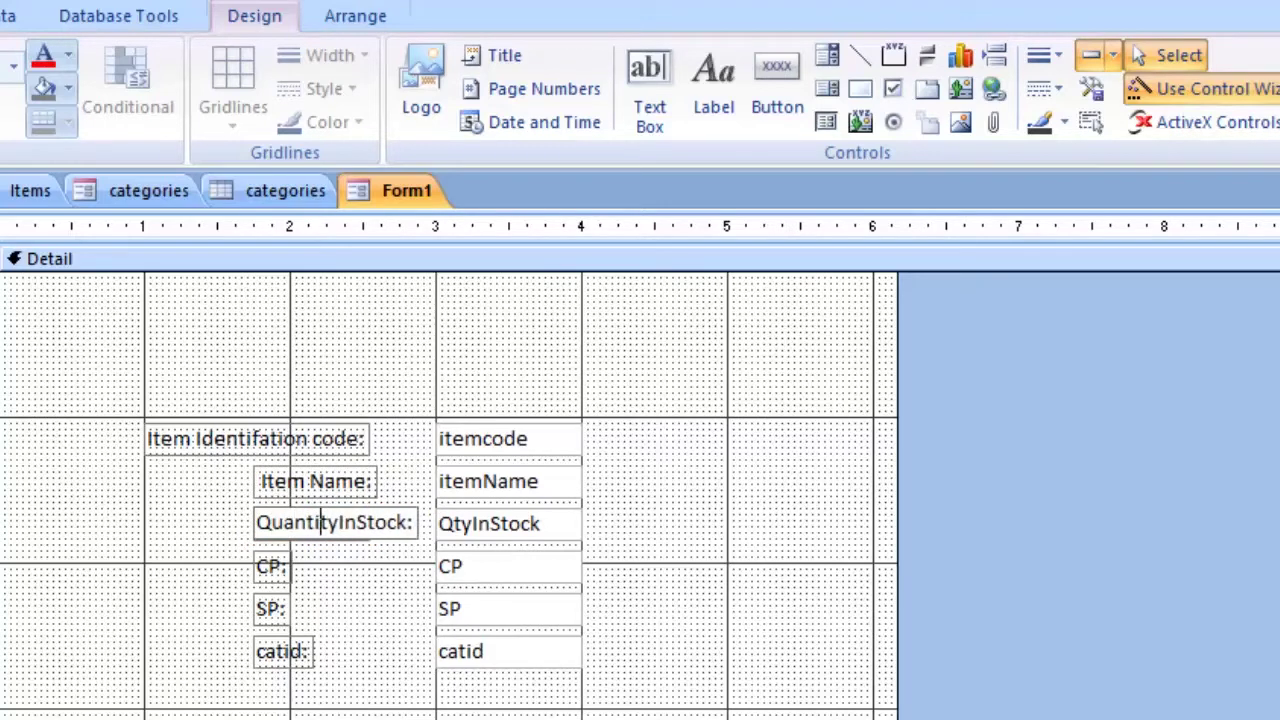
text(ty)
key(Delete)
key(Delete)
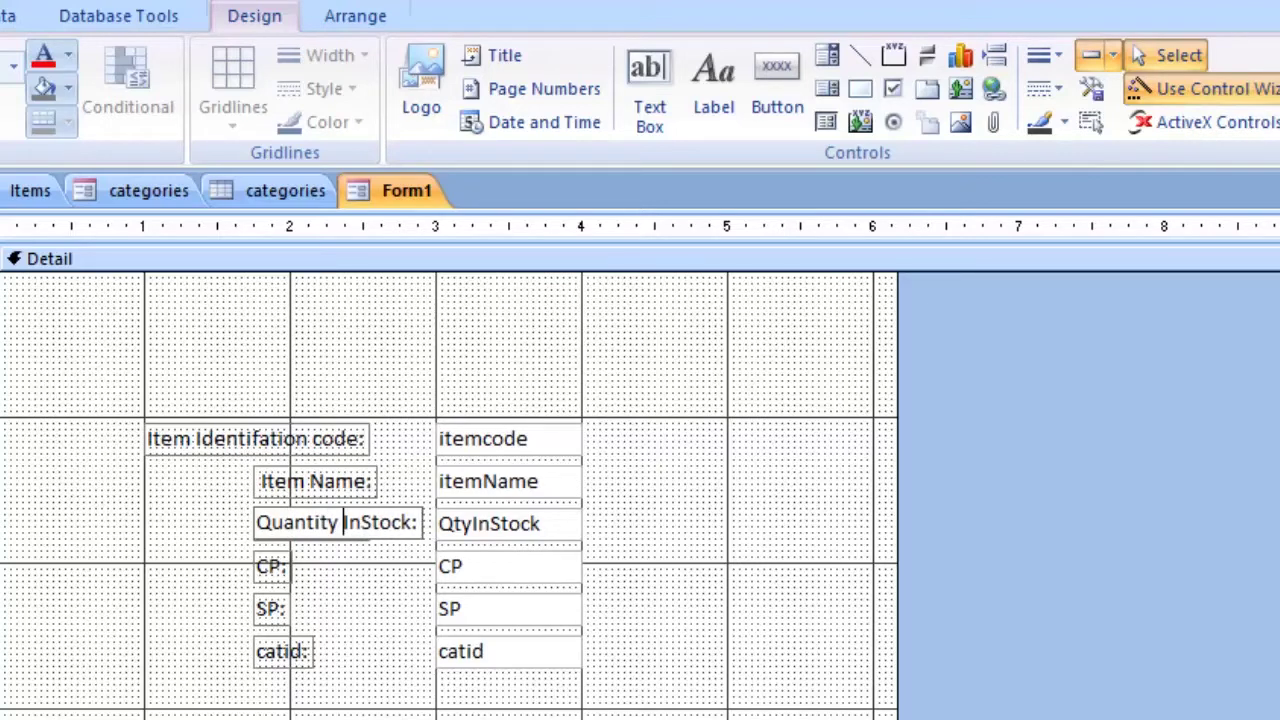
click(360, 522)
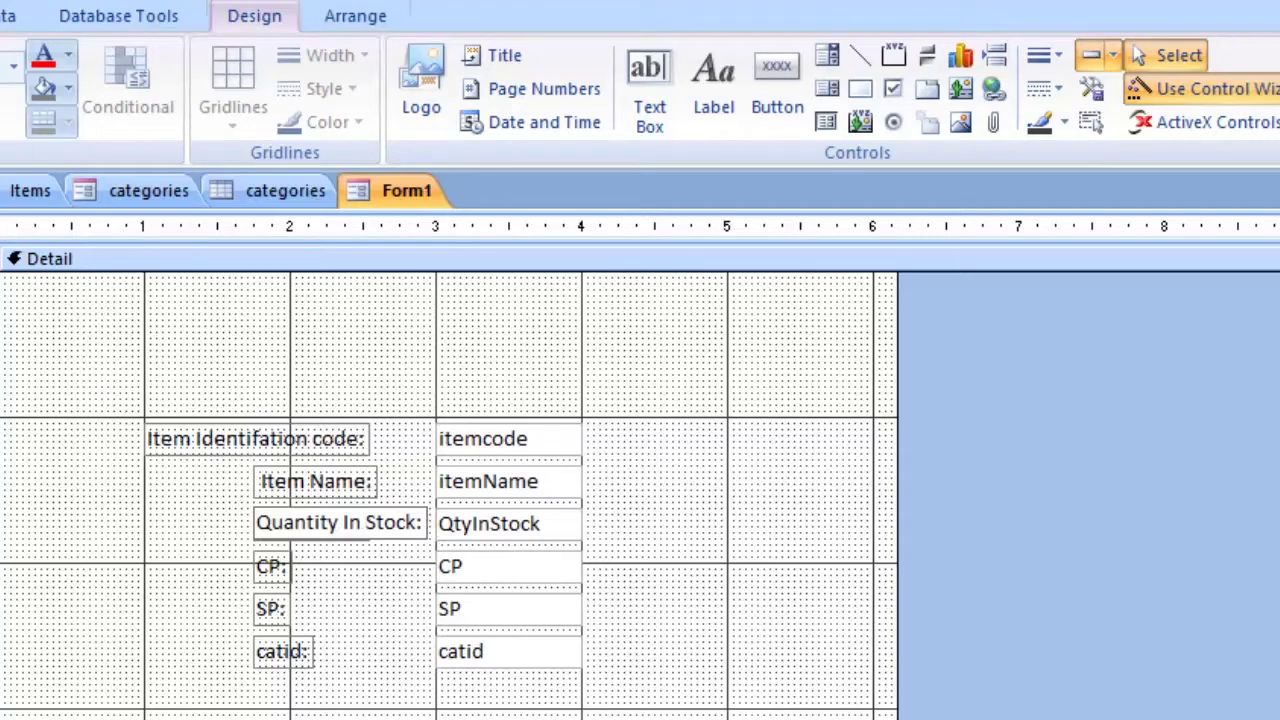
Change the CP label's caption to "Cost Price:"
click(266, 566)
click(266, 566)
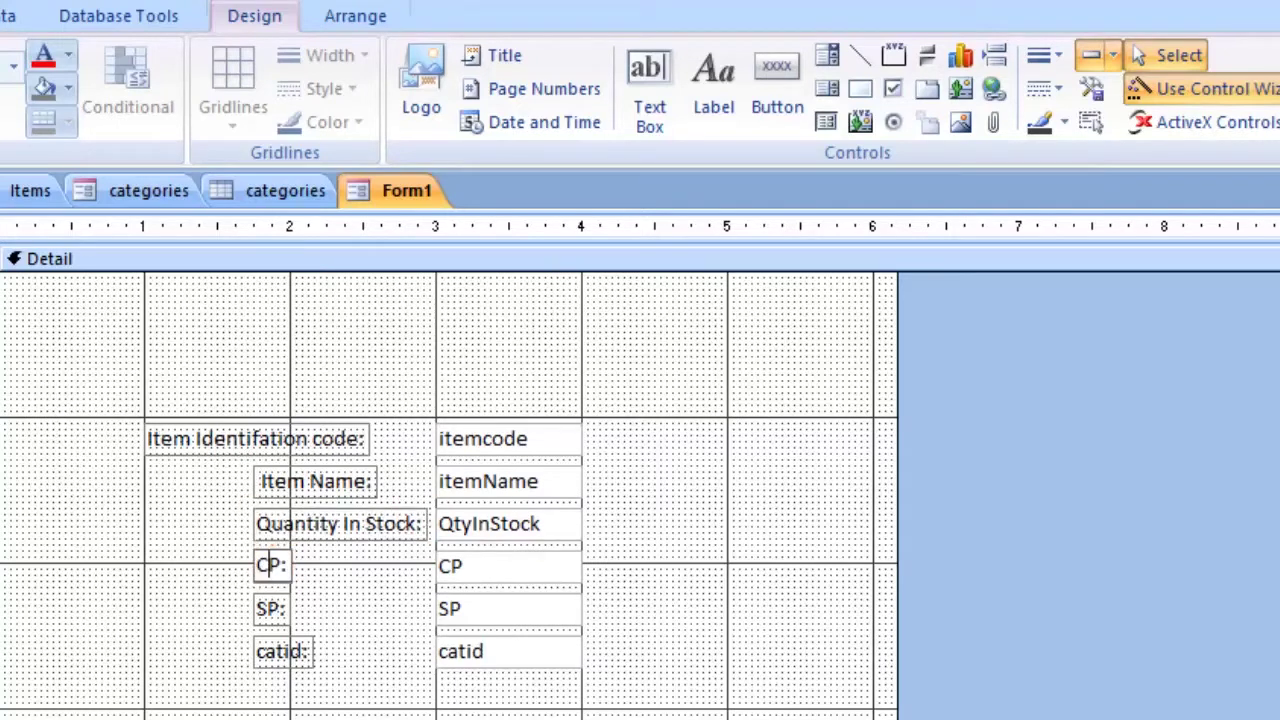
text(ost)
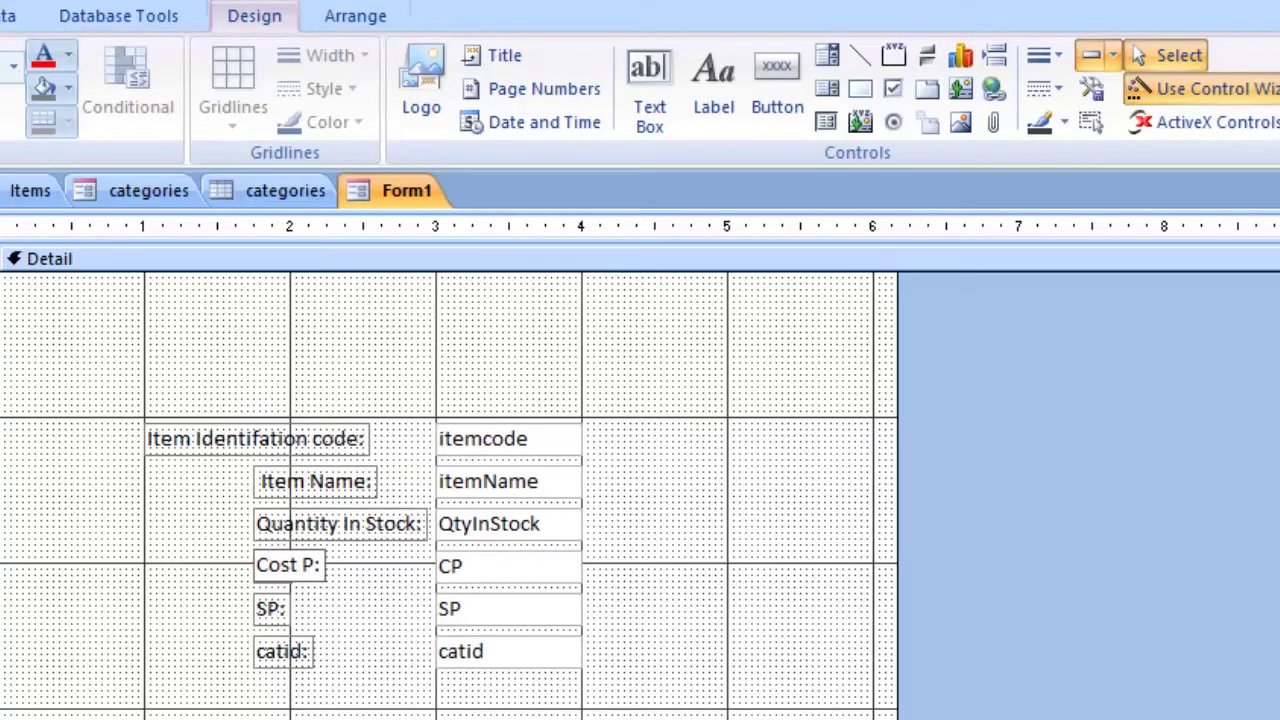
text( Pri)
key(BackSpace)
key(BackSpace)
text(rices)
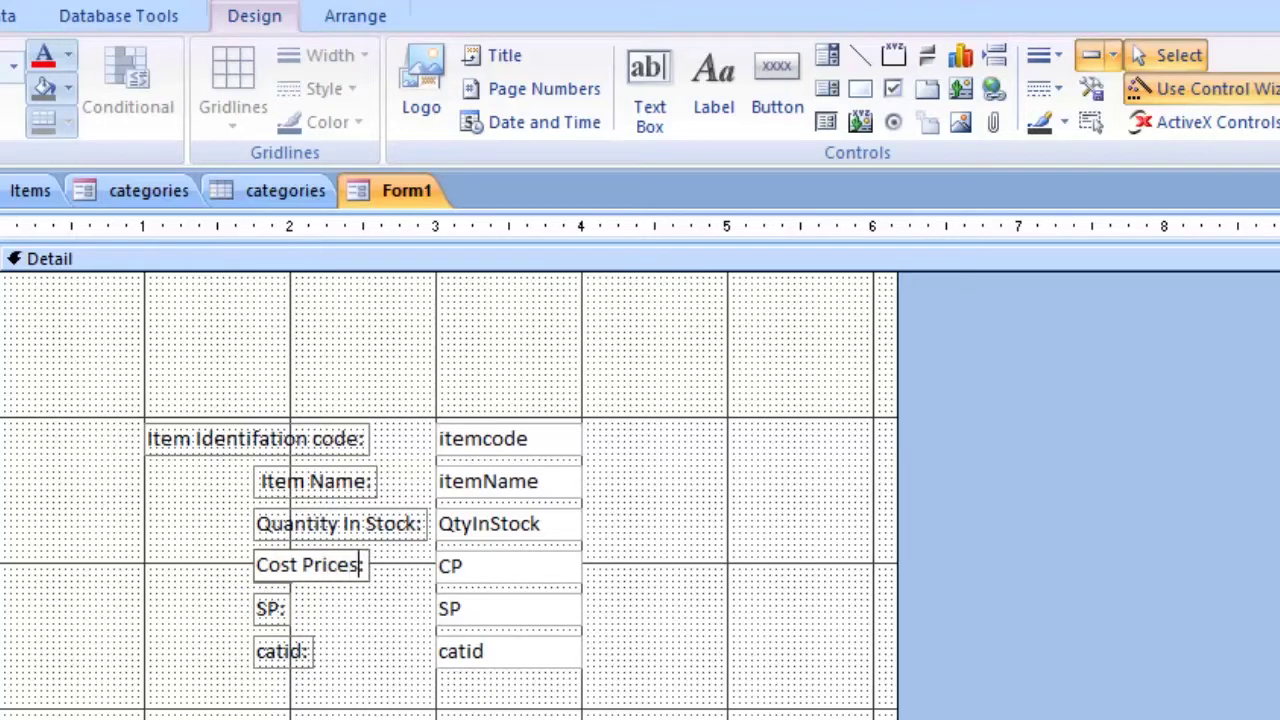
key(Delete)
text(:)
Change the SP label's caption to "Selling Price:"
click(268, 608)
double_click(268, 607)
click(267, 607)
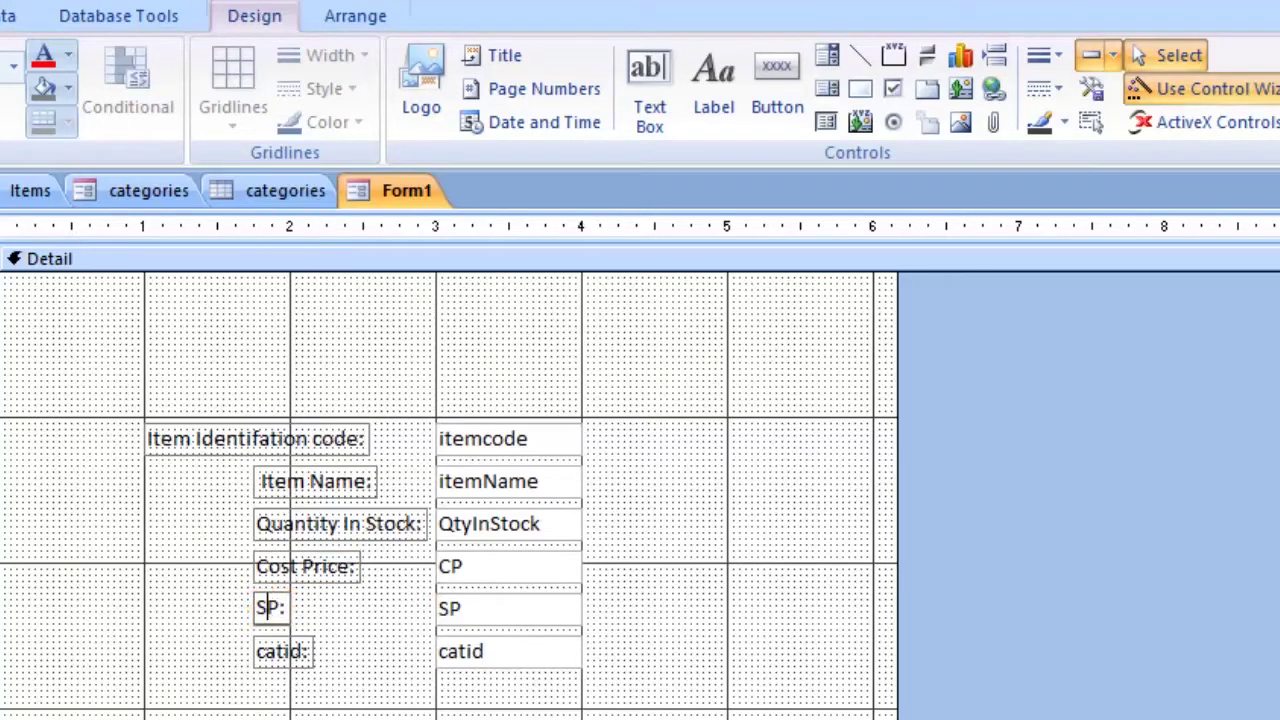
text(elling)
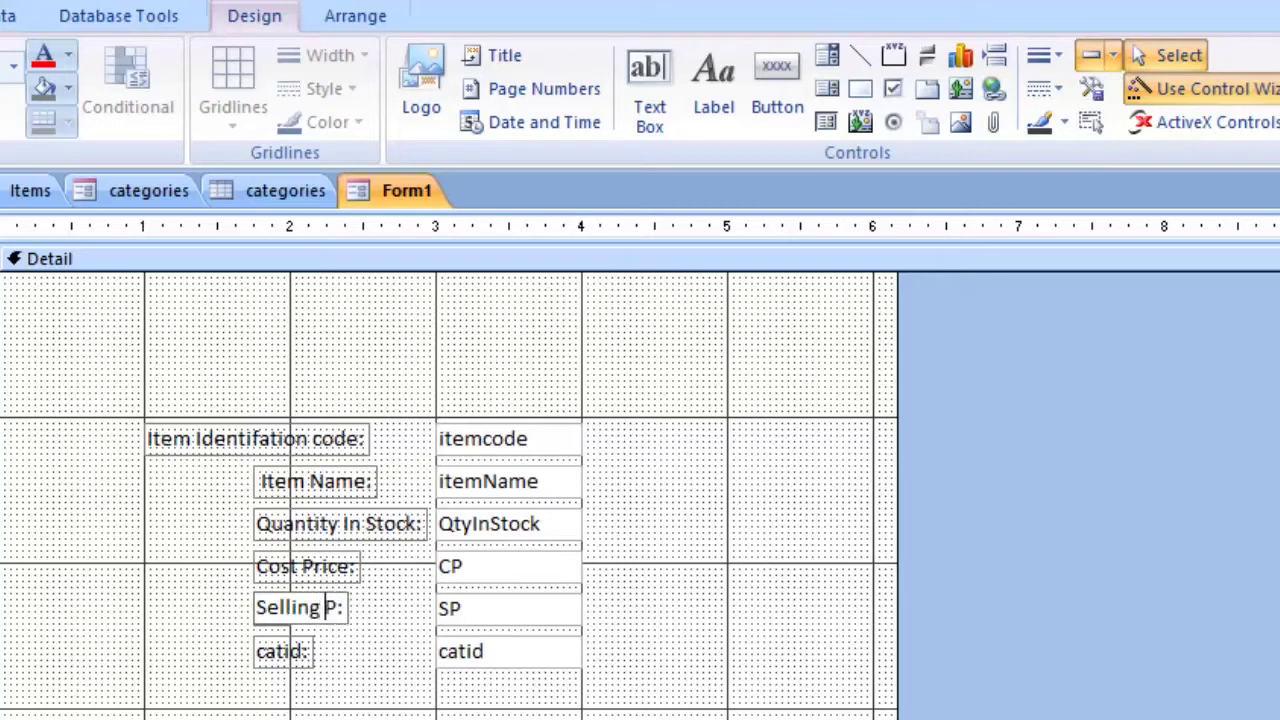
key(Delete)
text(Price)
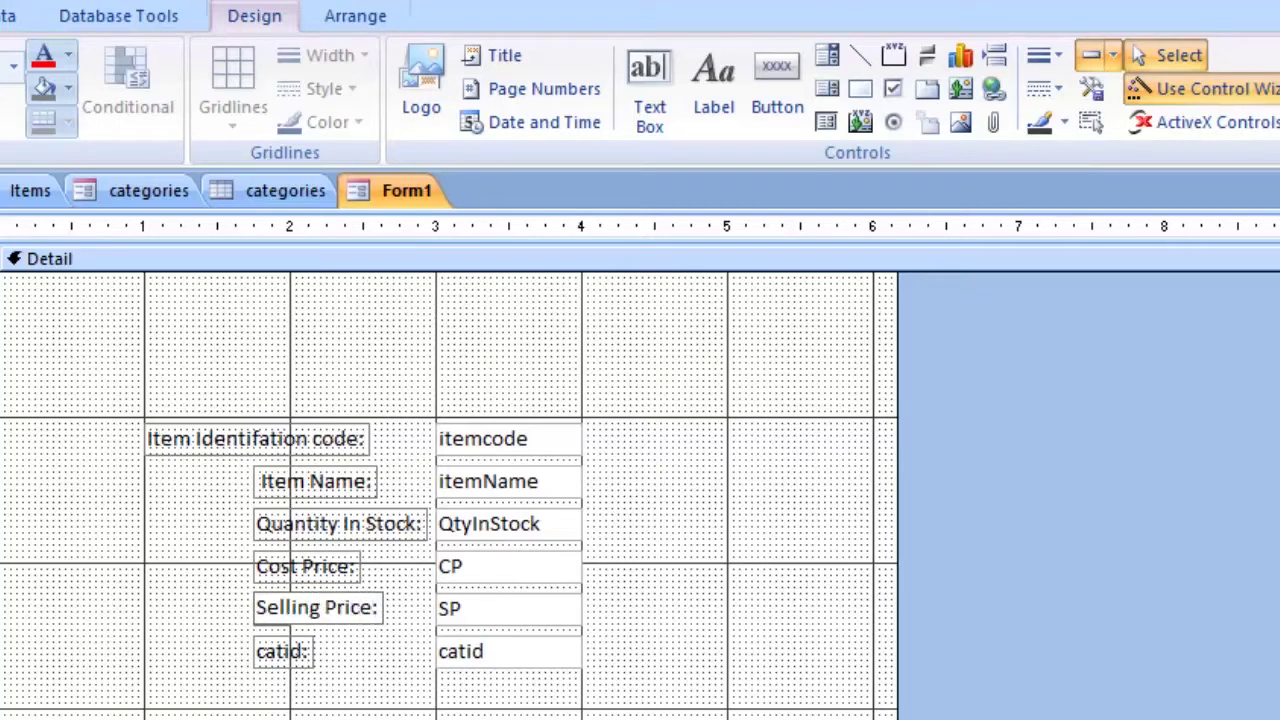
Change the catid label's caption to "Category Identification:"
key(Return)
click(278, 651)
click(278, 650)
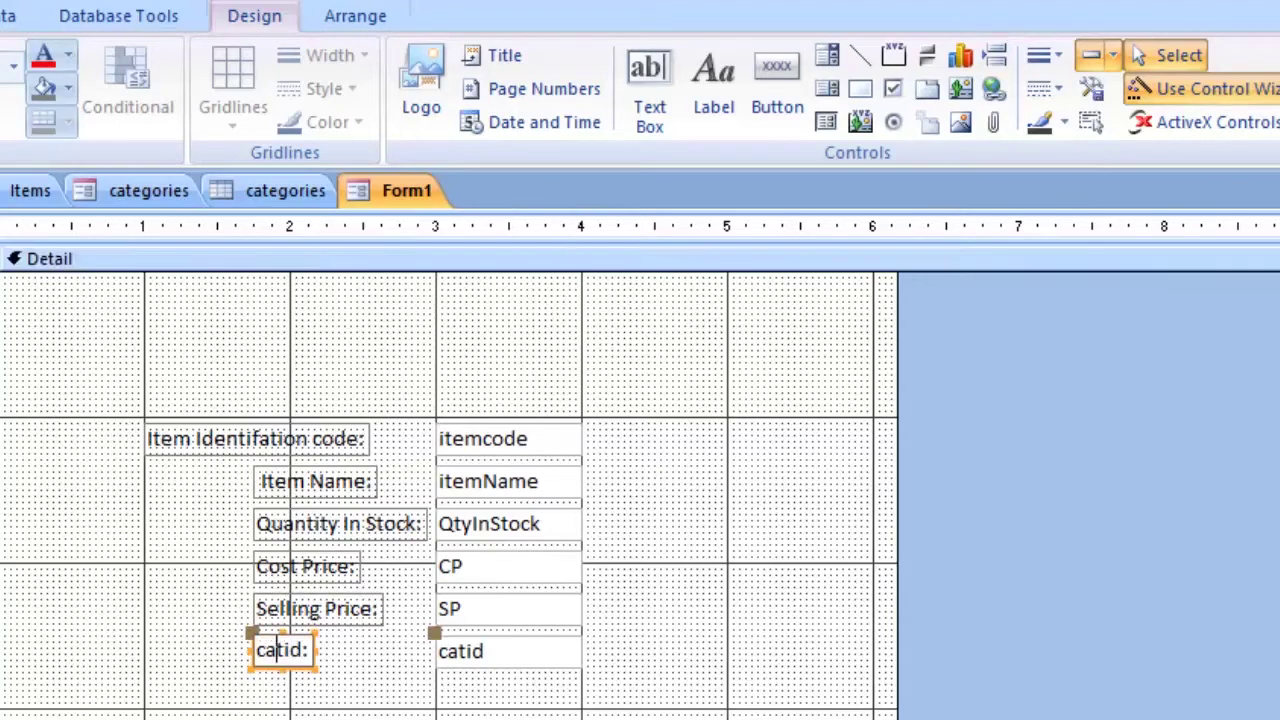
key(Right)
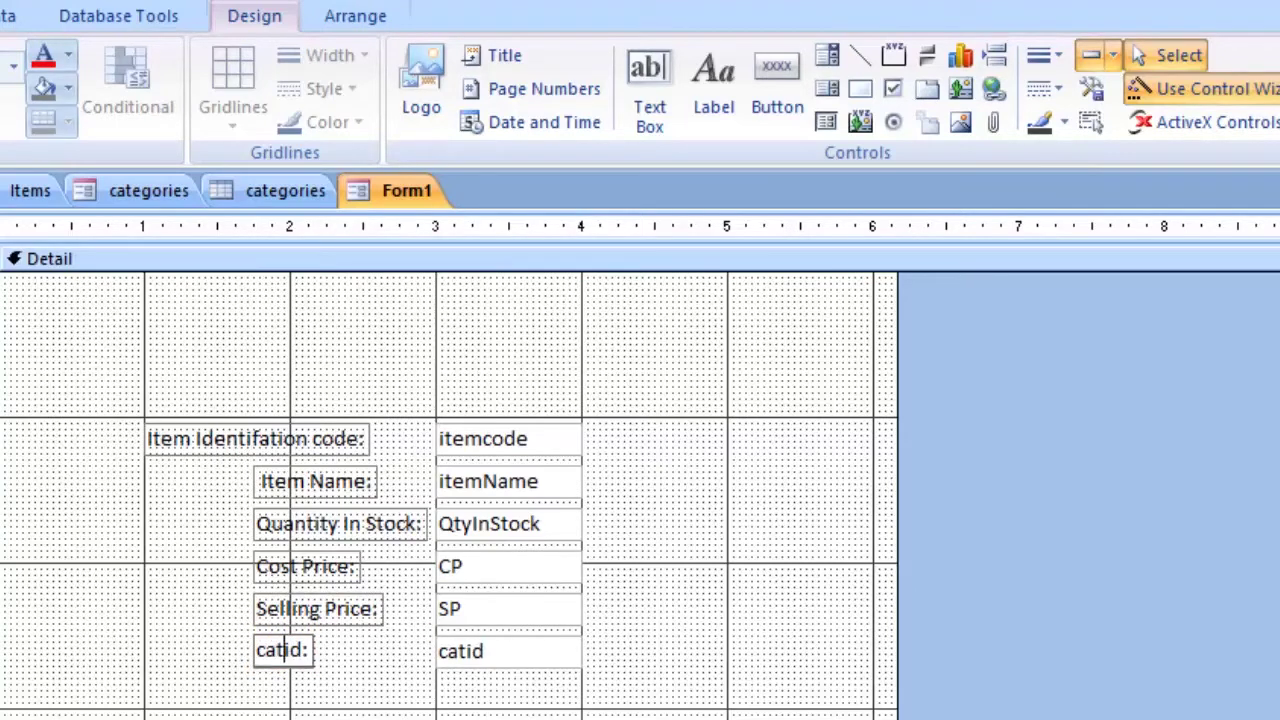
key(BackSpace)
key(BackSpace)
key(BackSpace)
text(Category I)
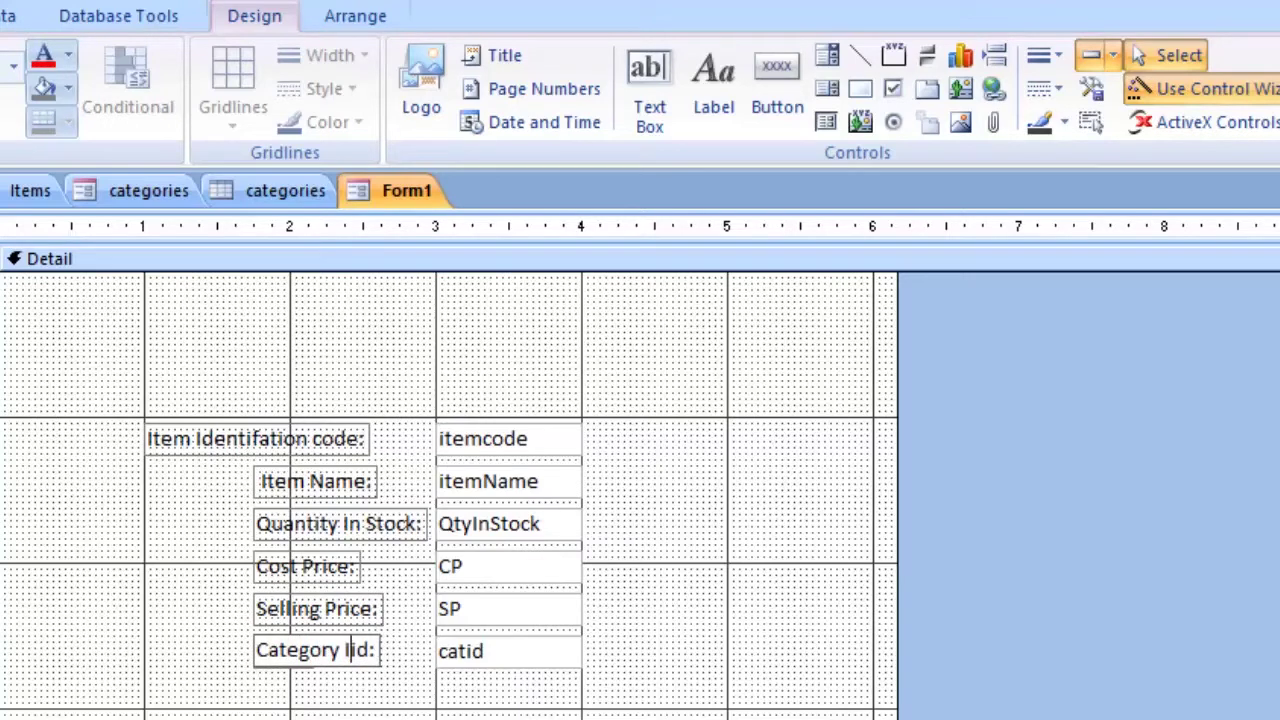
text(dentification)
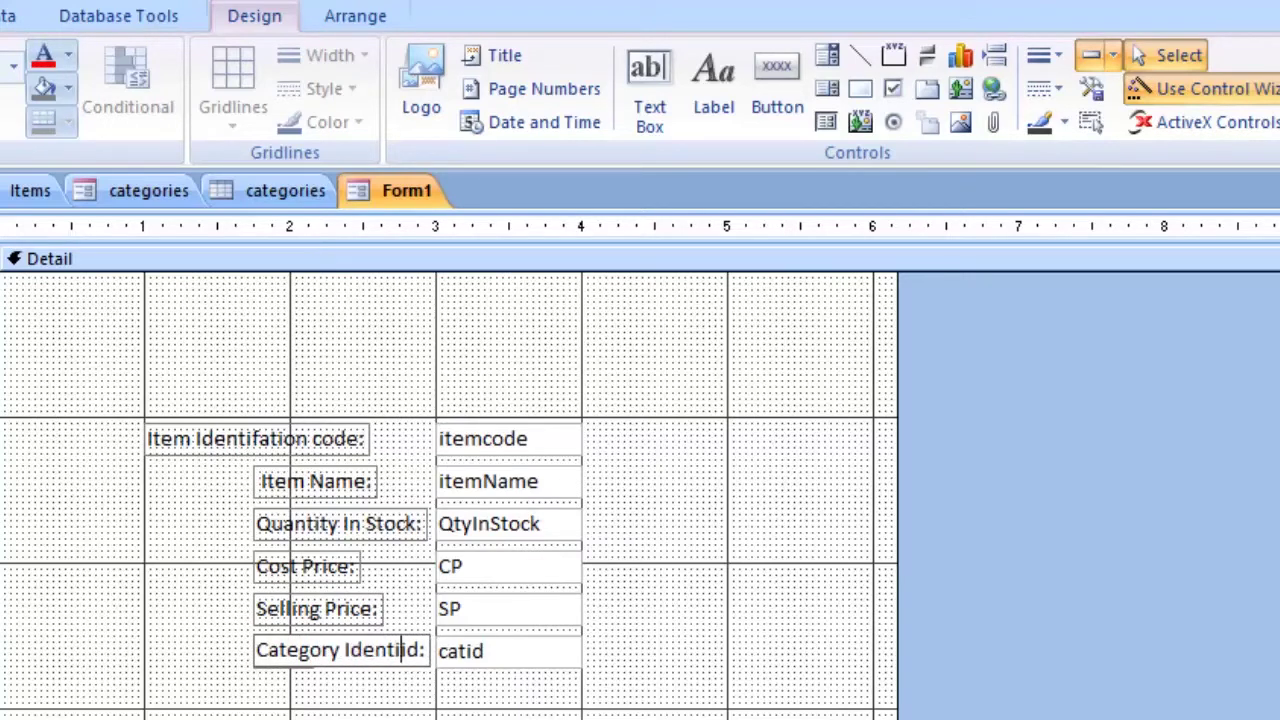
key(Delete)
key(Delete)
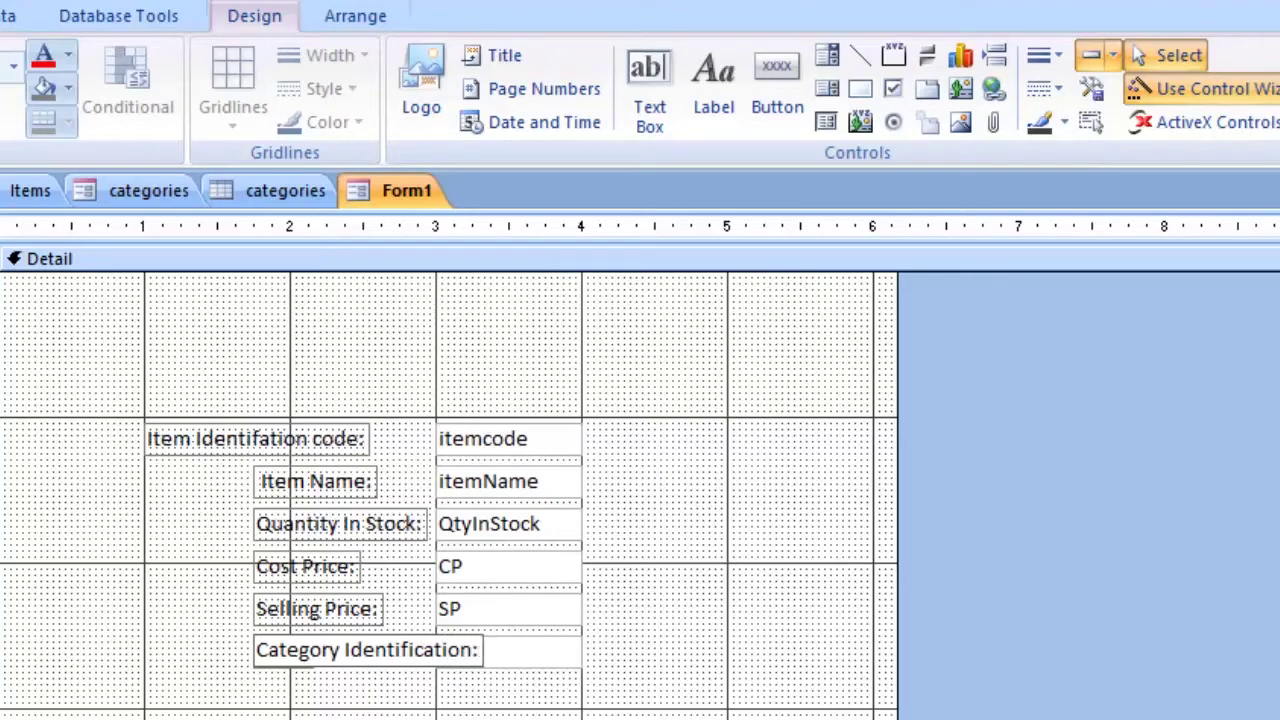
click(309, 702)
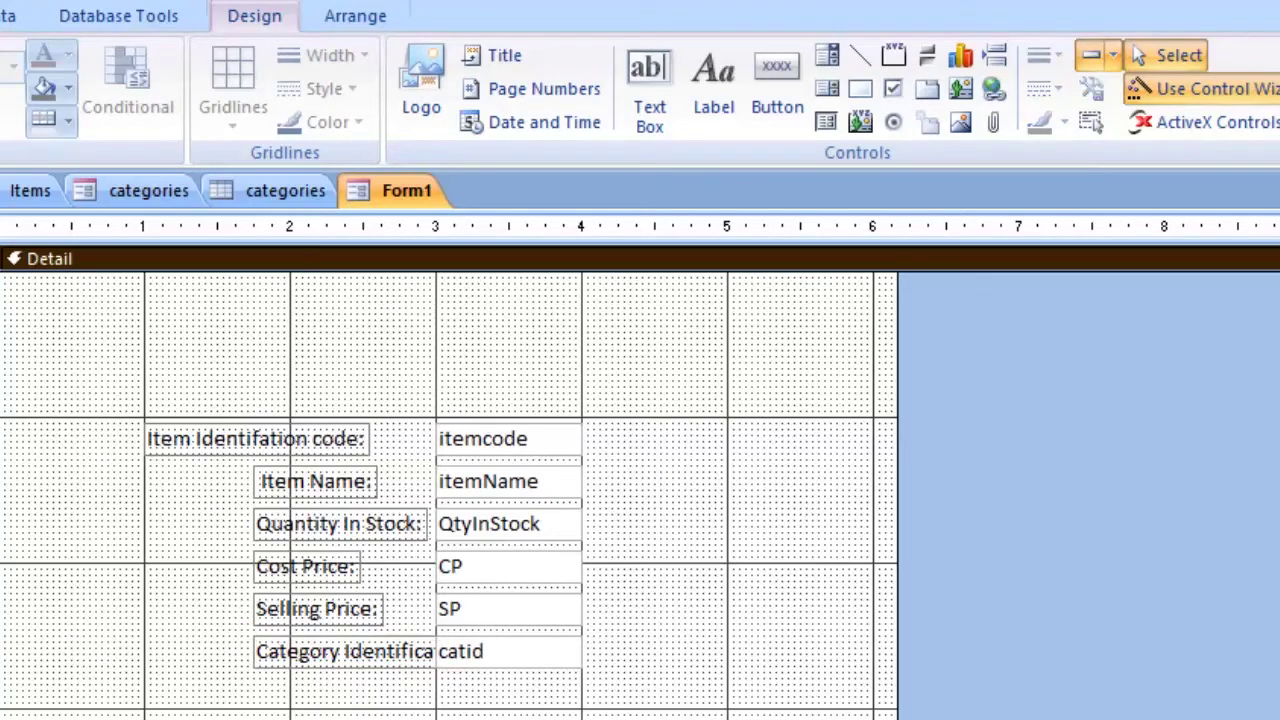
Reposition the quantity, item code, cost price, selling price and category labels so their right edges roughly line up before the fields
click(340, 524)
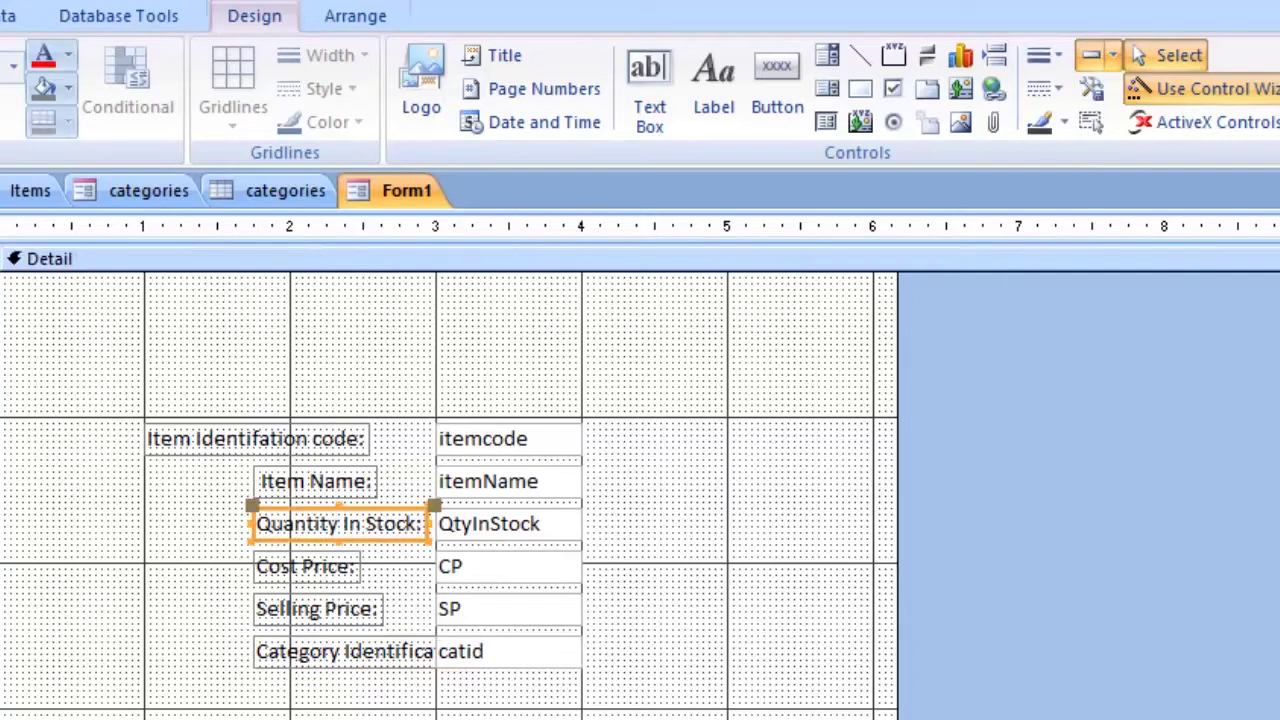
drag(340, 524, 291, 518)
click(256, 439)
drag(256, 439, 267, 439)
click(306, 567)
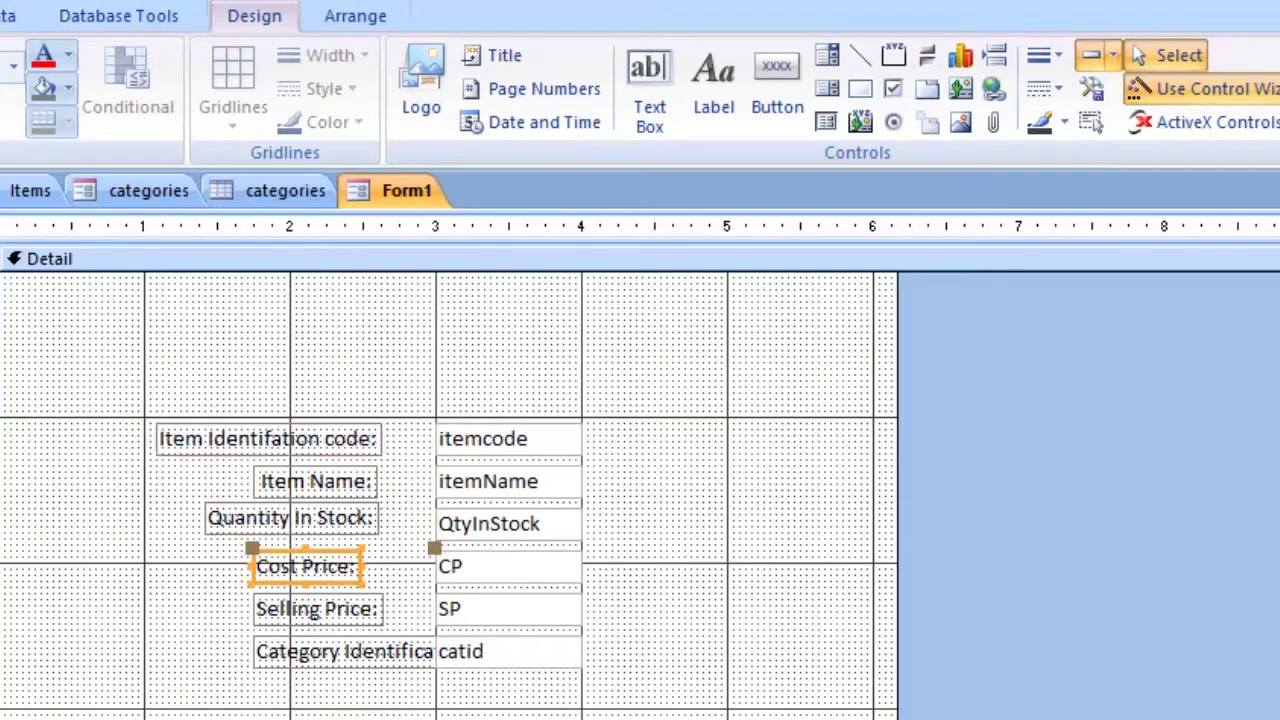
drag(306, 567, 140, 628)
click(316, 609)
click(316, 652)
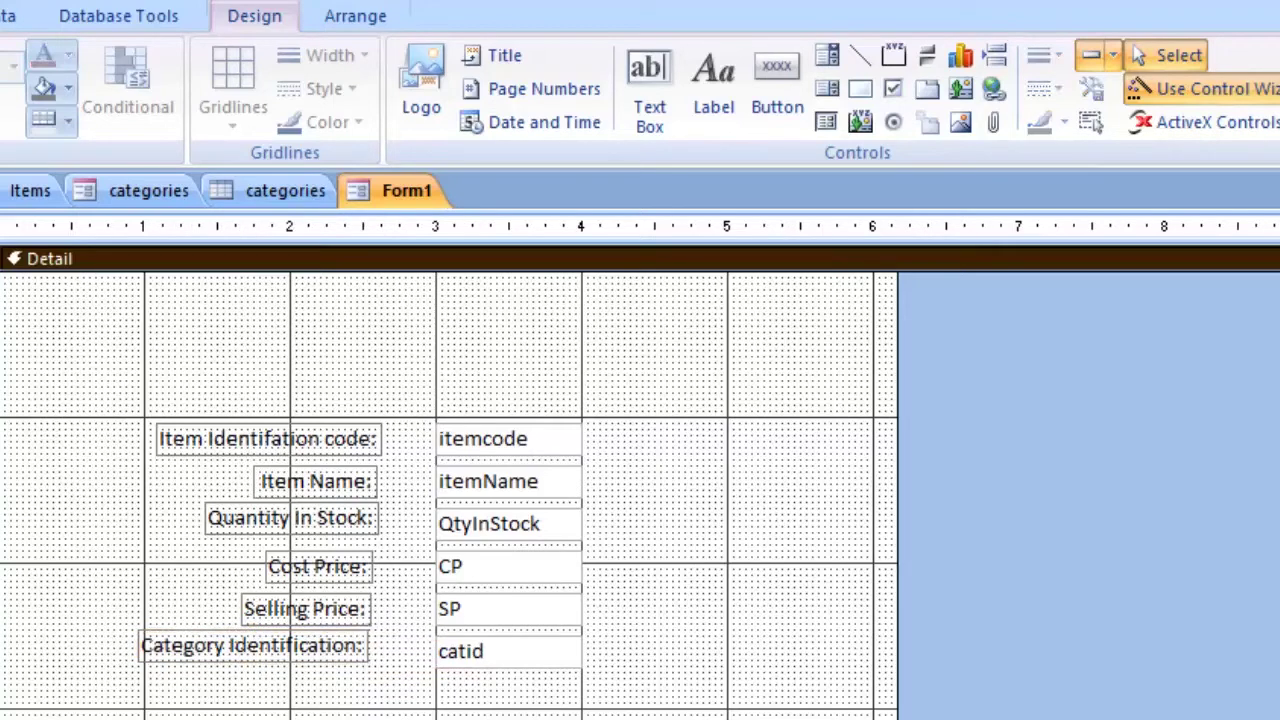
Nudge the Cost Price, Selling Price and Category Identification labels rightward to align their right edges with the labels above
click(320, 566)
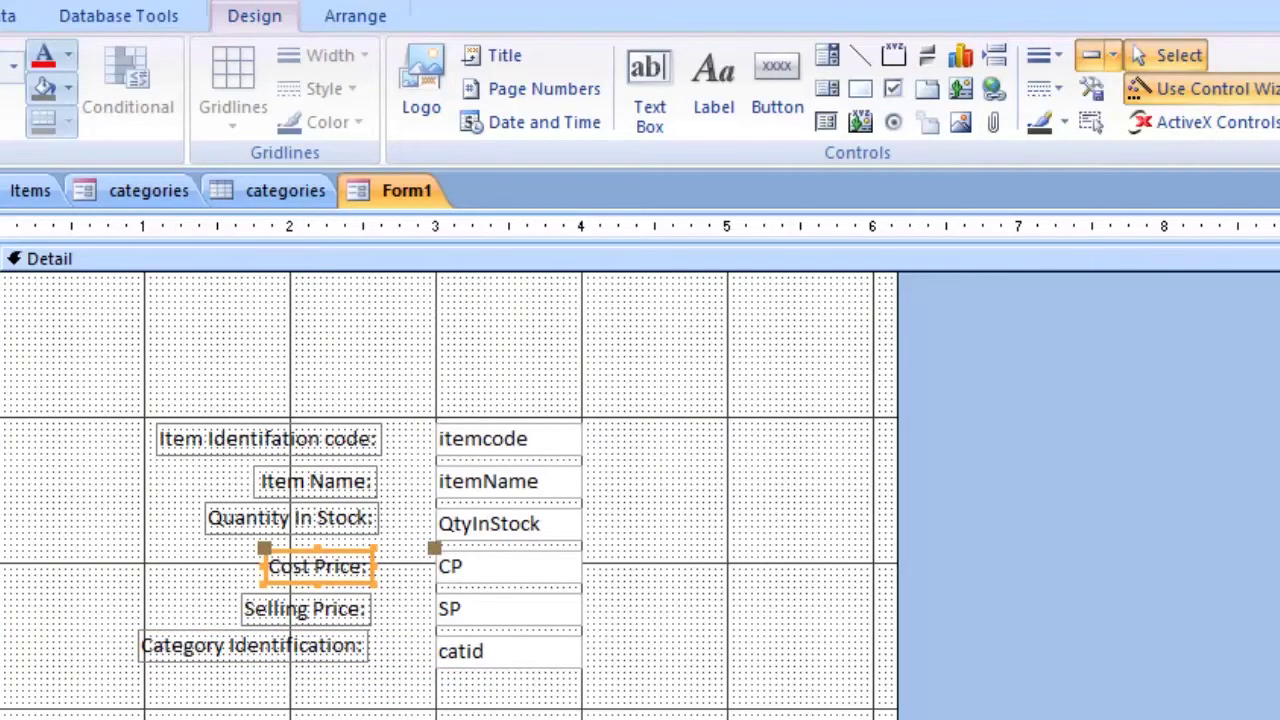
drag(320, 566, 328, 566)
click(305, 608)
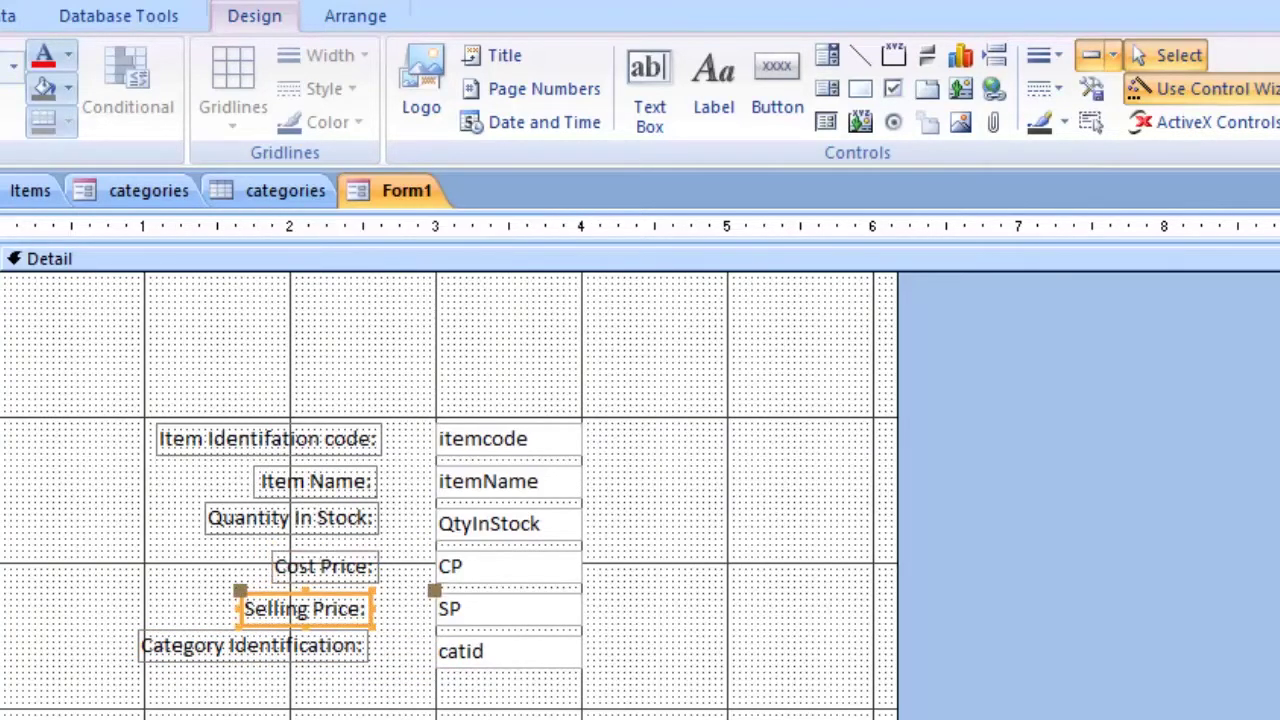
drag(305, 608, 324, 608)
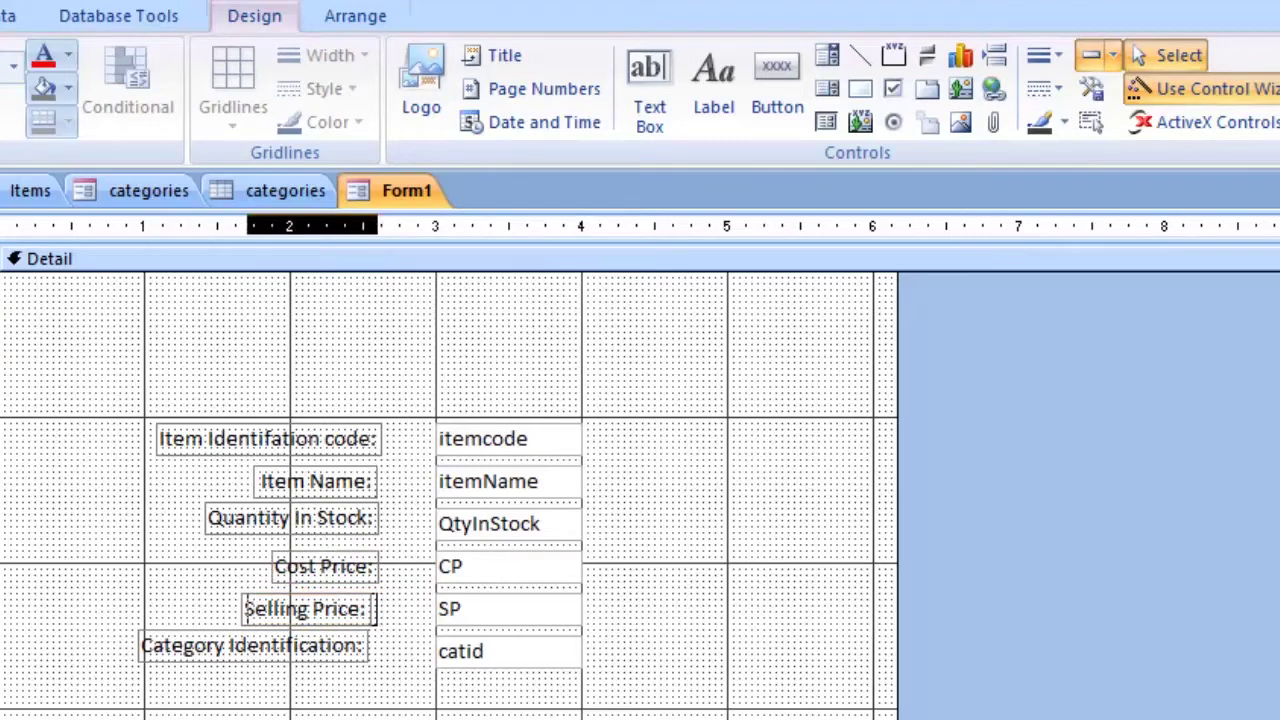
click(252, 645)
drag(252, 645, 254, 645)
click(300, 690)
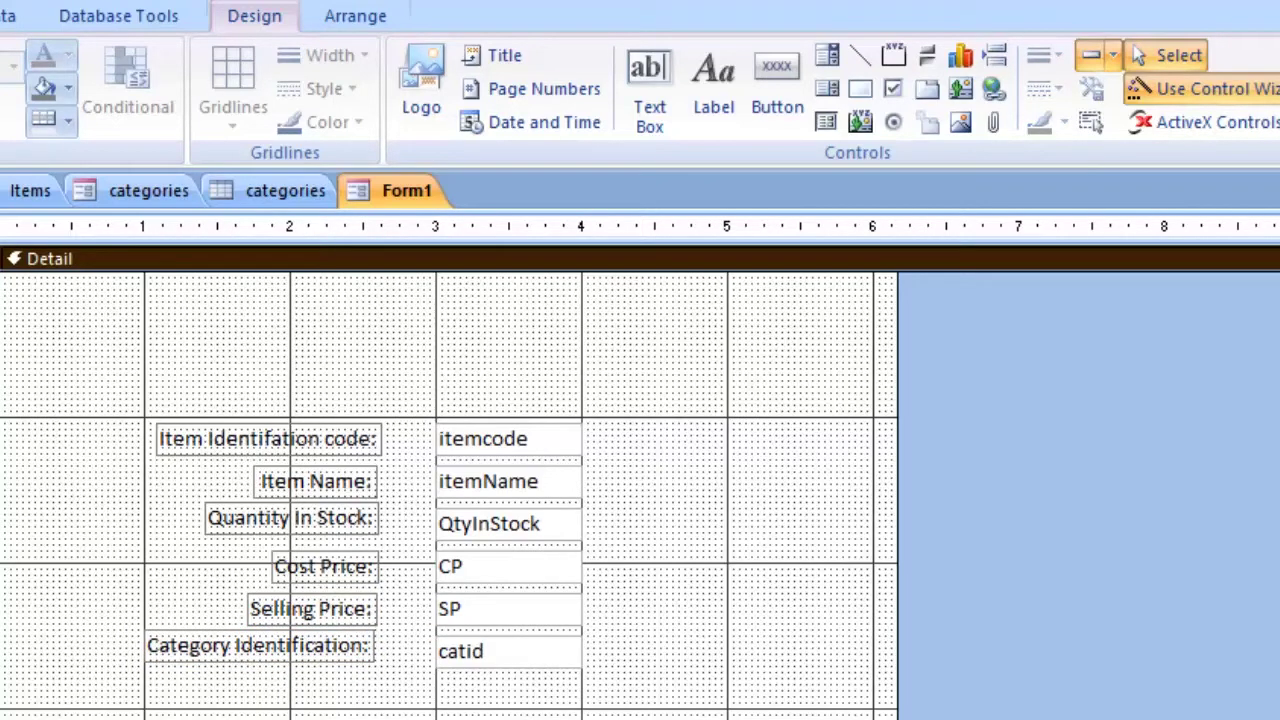
Preview Form1 in Form View, browse forward and back through its records, and return to Design View
key(F5)
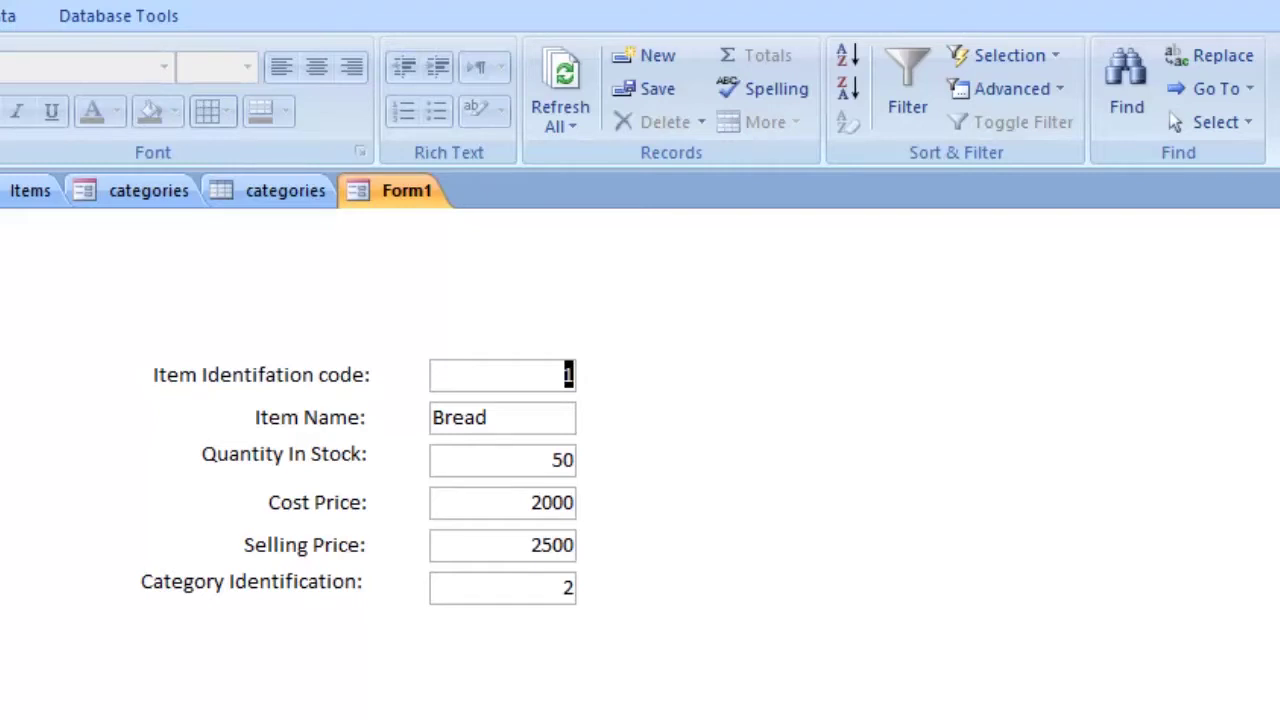
key(Page_Down)
key(Page_Down)
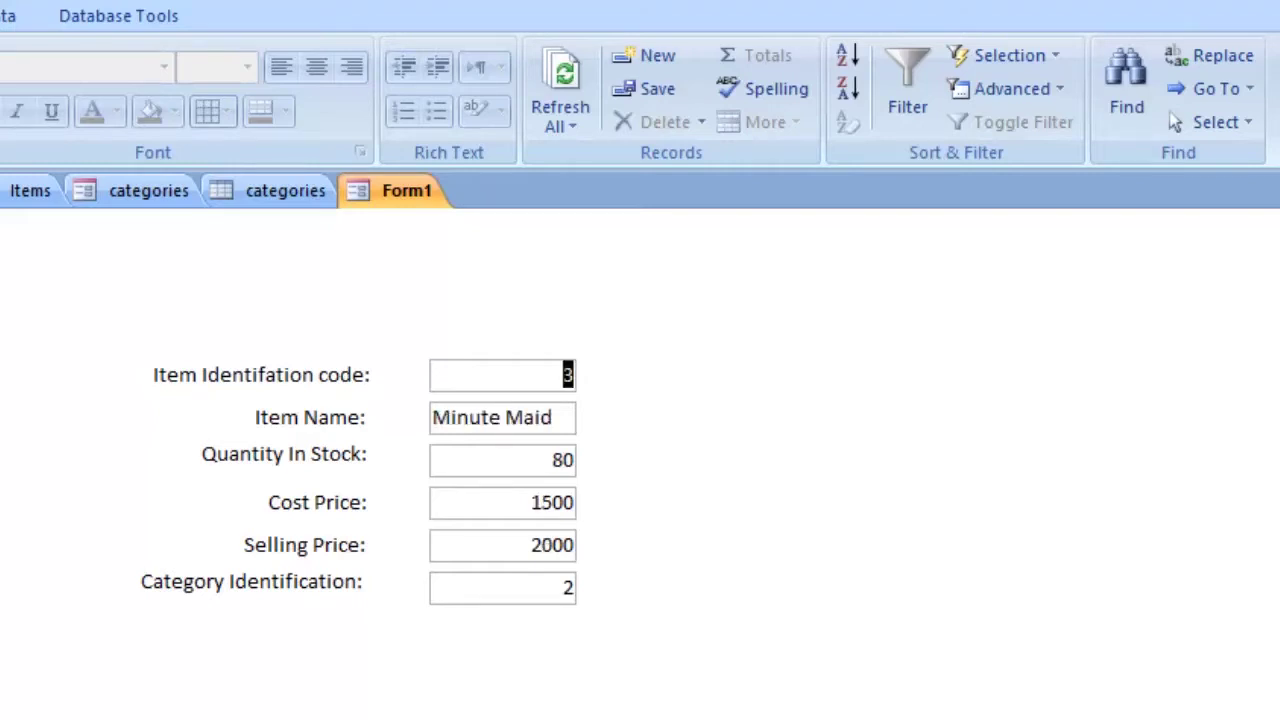
key(Page_Up)
key(Page_Up)
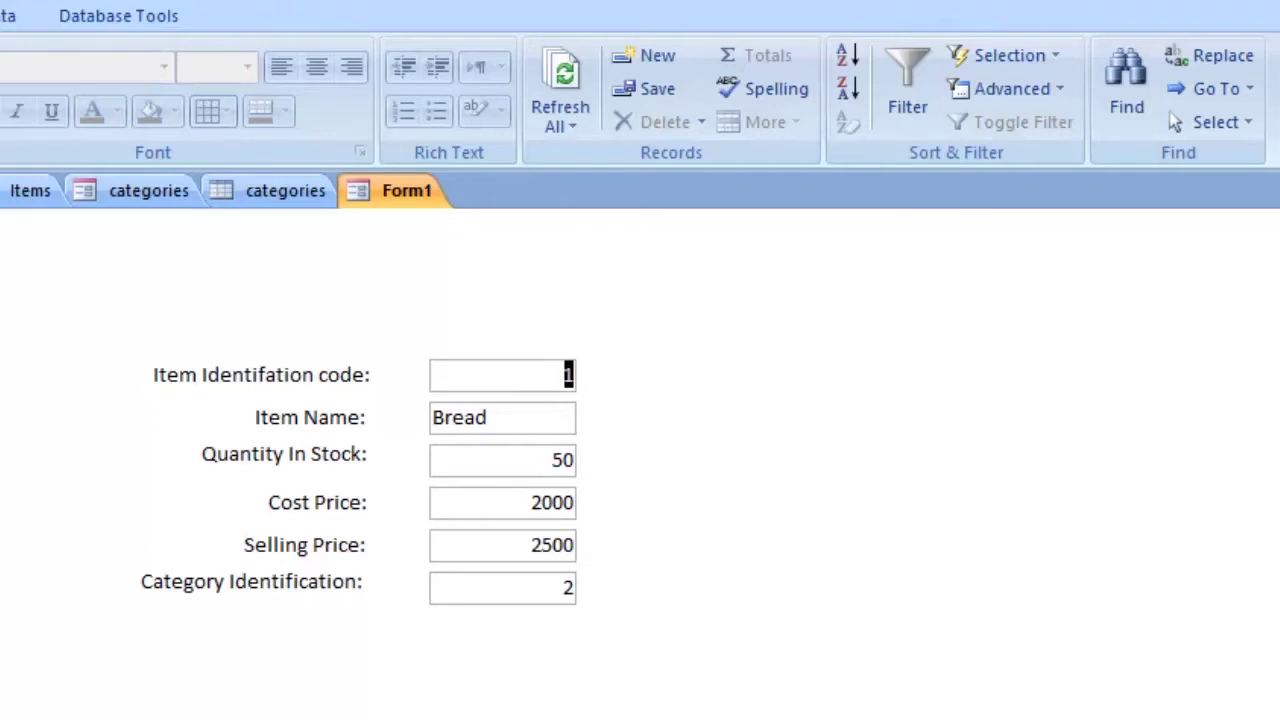
key(ctrl+comma)
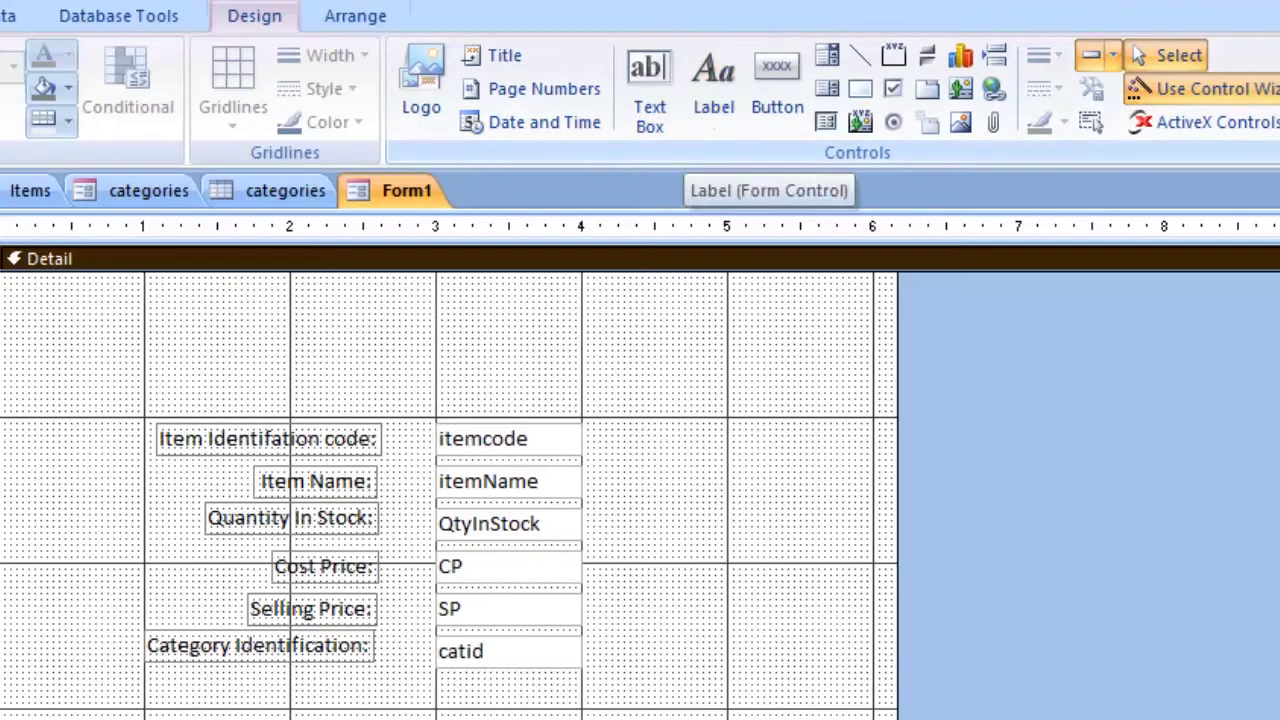
Copy the "SHOPPERS RECORDS" title from the categories form into Form1 and centre it above the fields
click(148, 190)
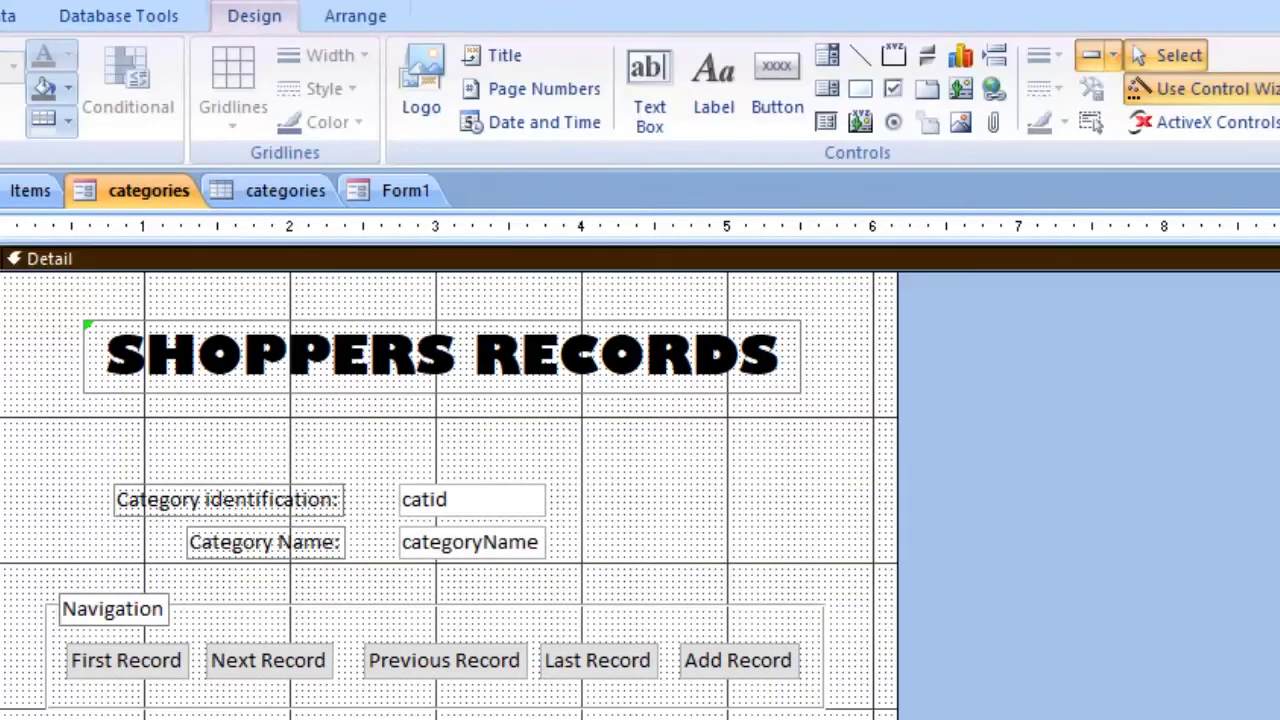
click(442, 356)
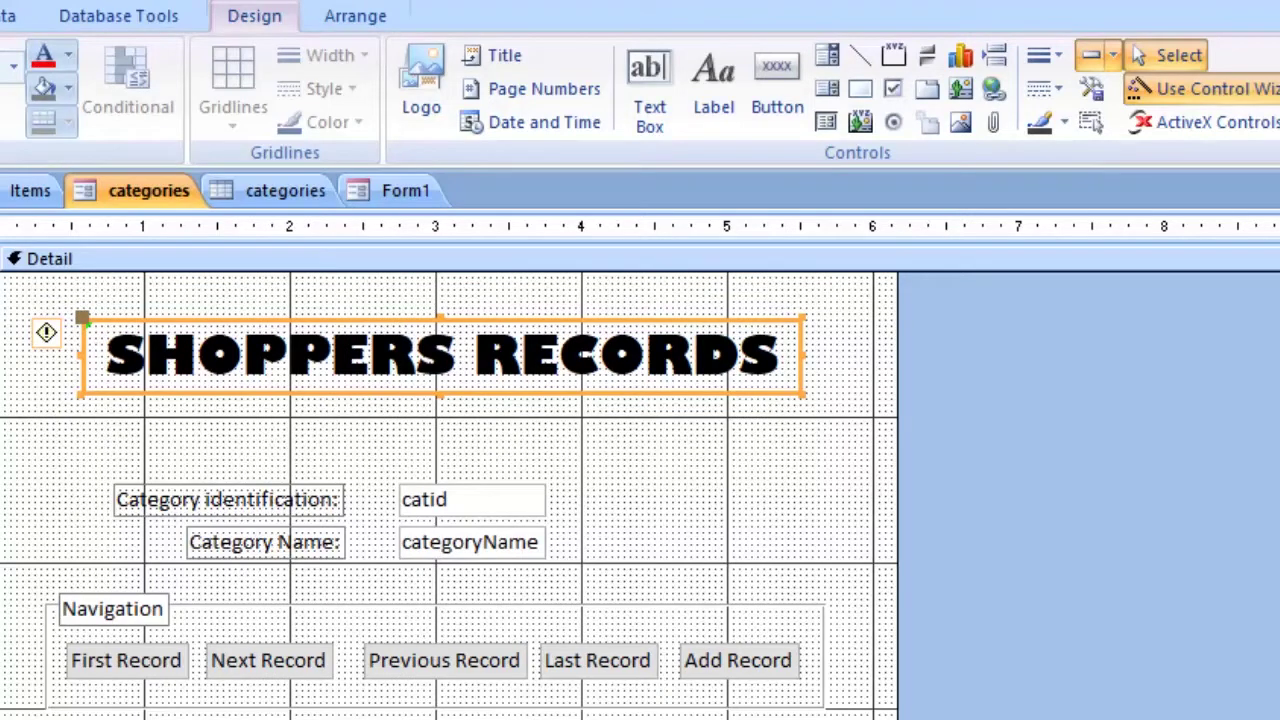
key(F5)
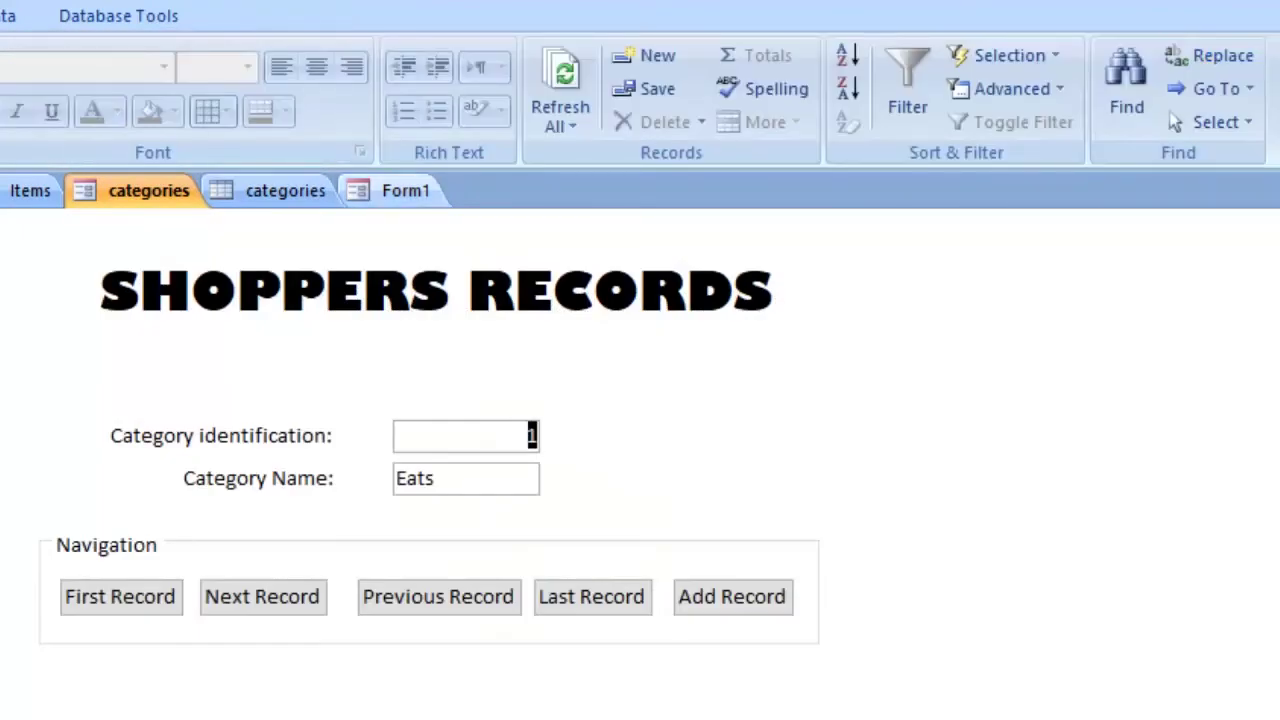
click(405, 190)
key(ctrl+v)
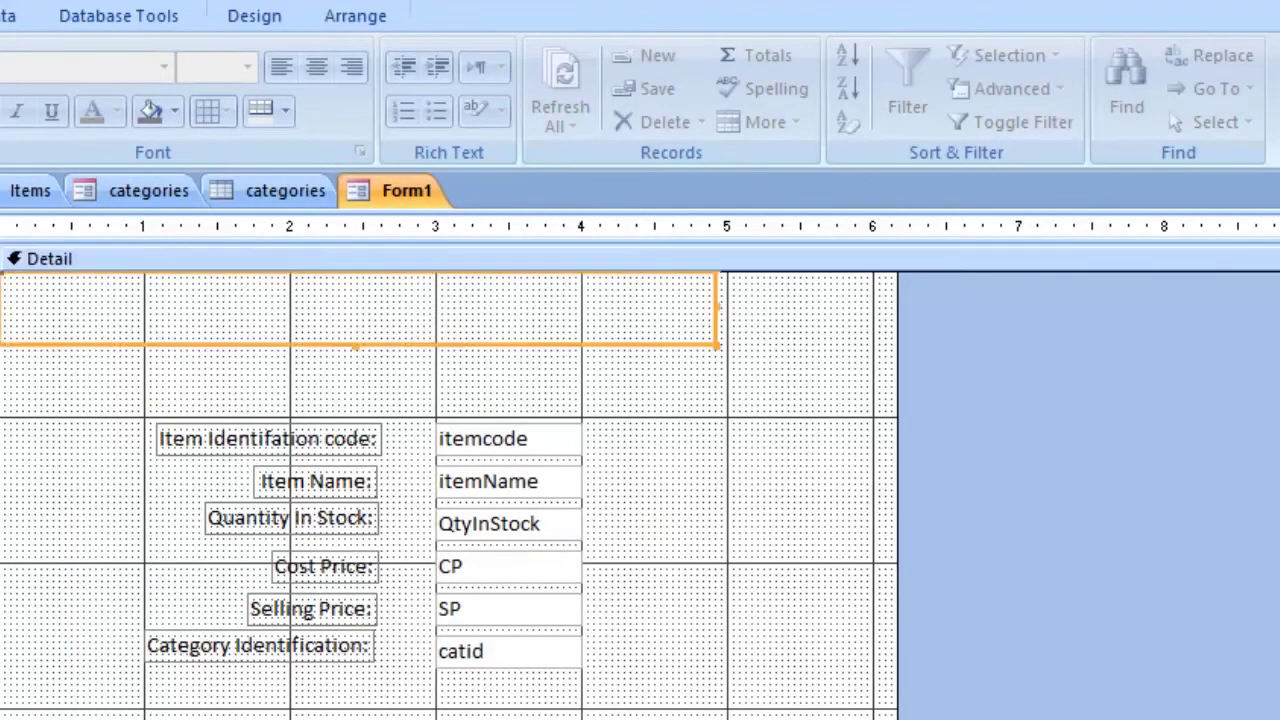
drag(360, 310, 460, 356)
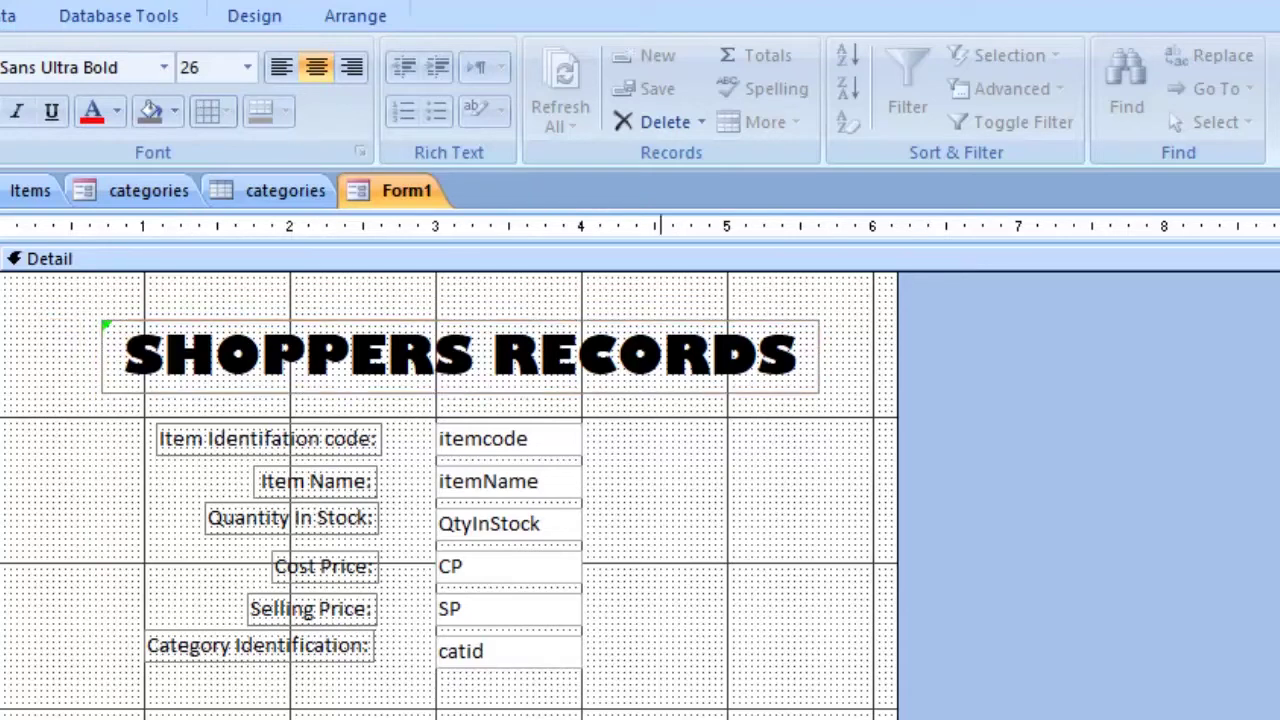
Move all the fields and their labels down together to leave a gap below the title
drag(626, 424, 94, 690)
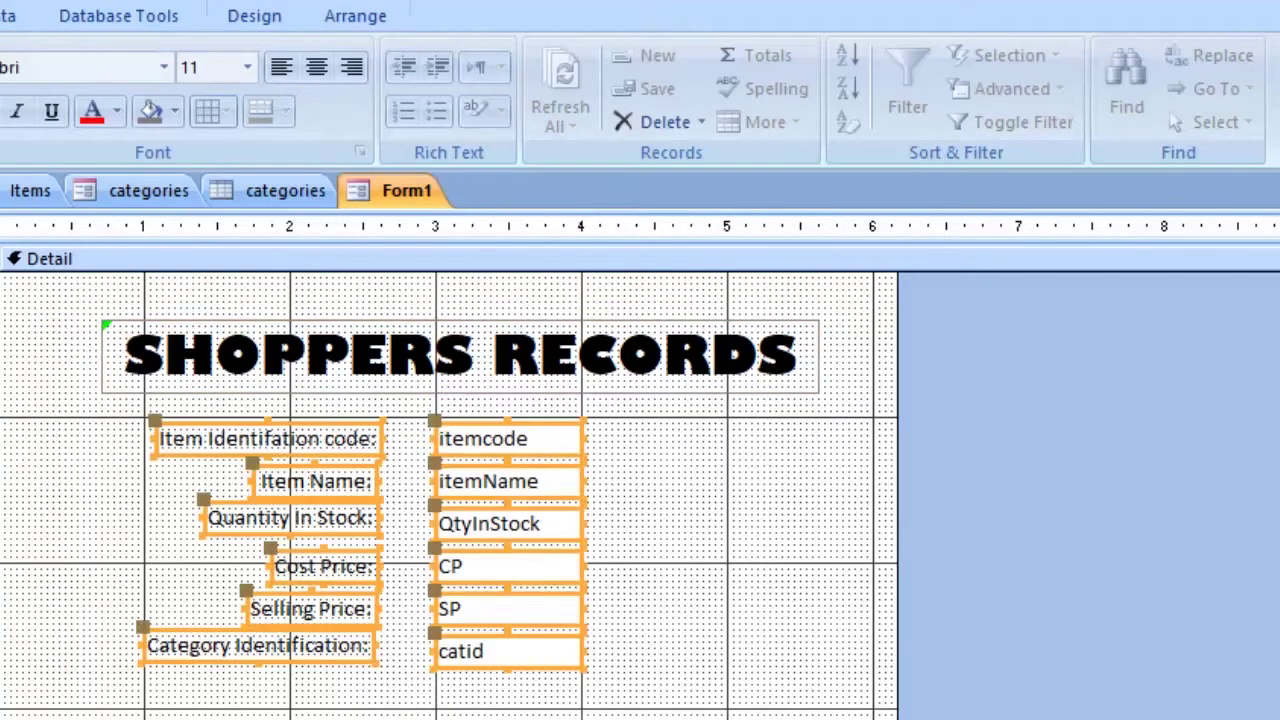
drag(310, 566, 310, 651)
drag(308, 701, 308, 691)
click(660, 470)
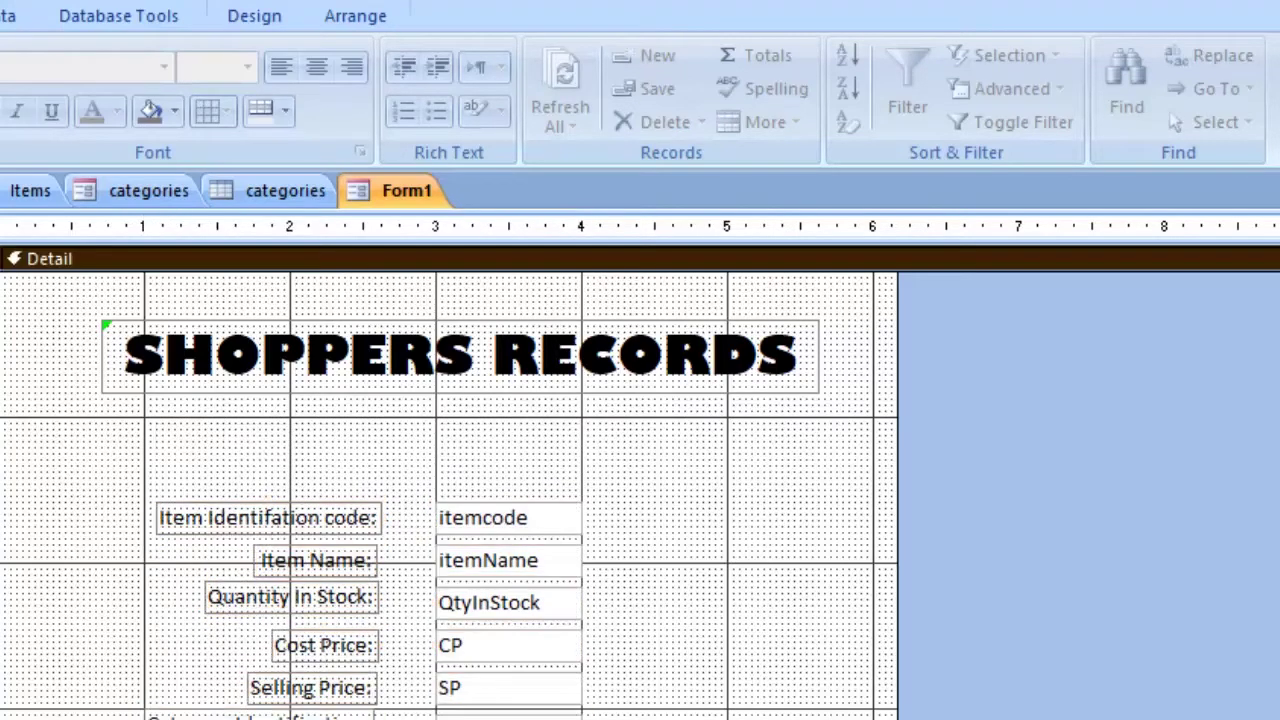
Move the catid field with its Category Identification label up to directly above the itemcode row
click(260, 714)
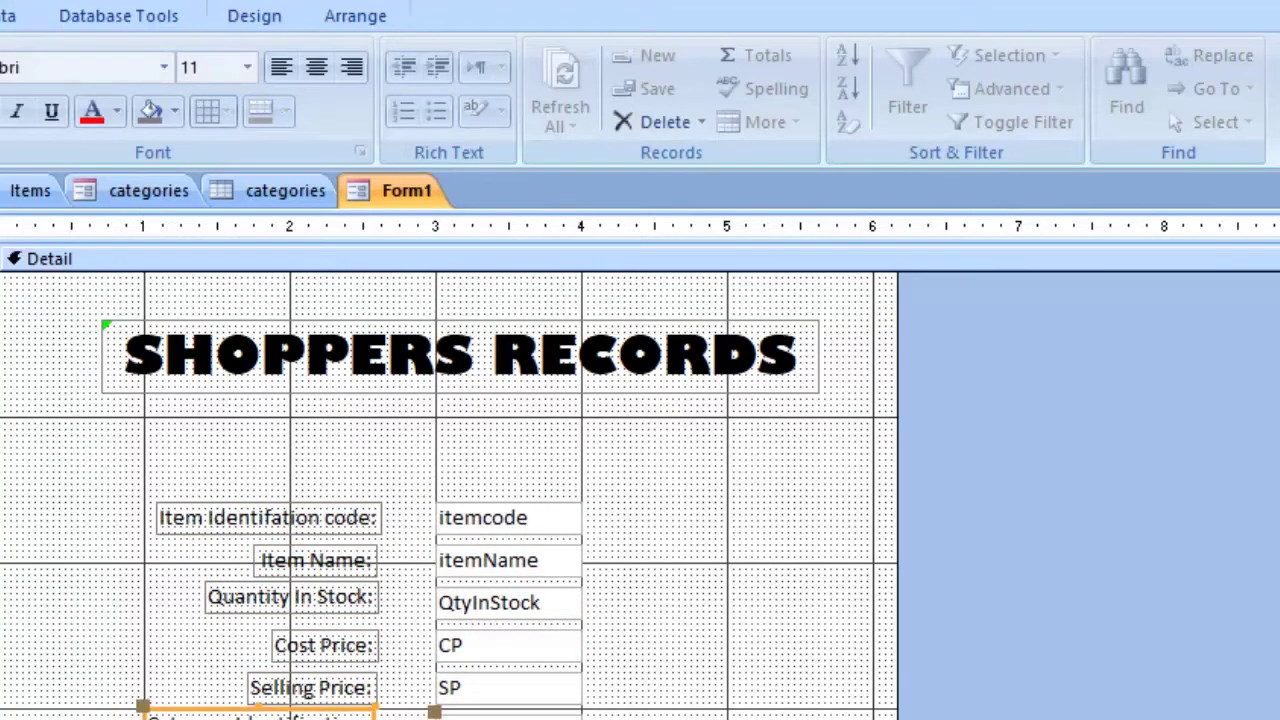
drag(260, 714, 261, 460)
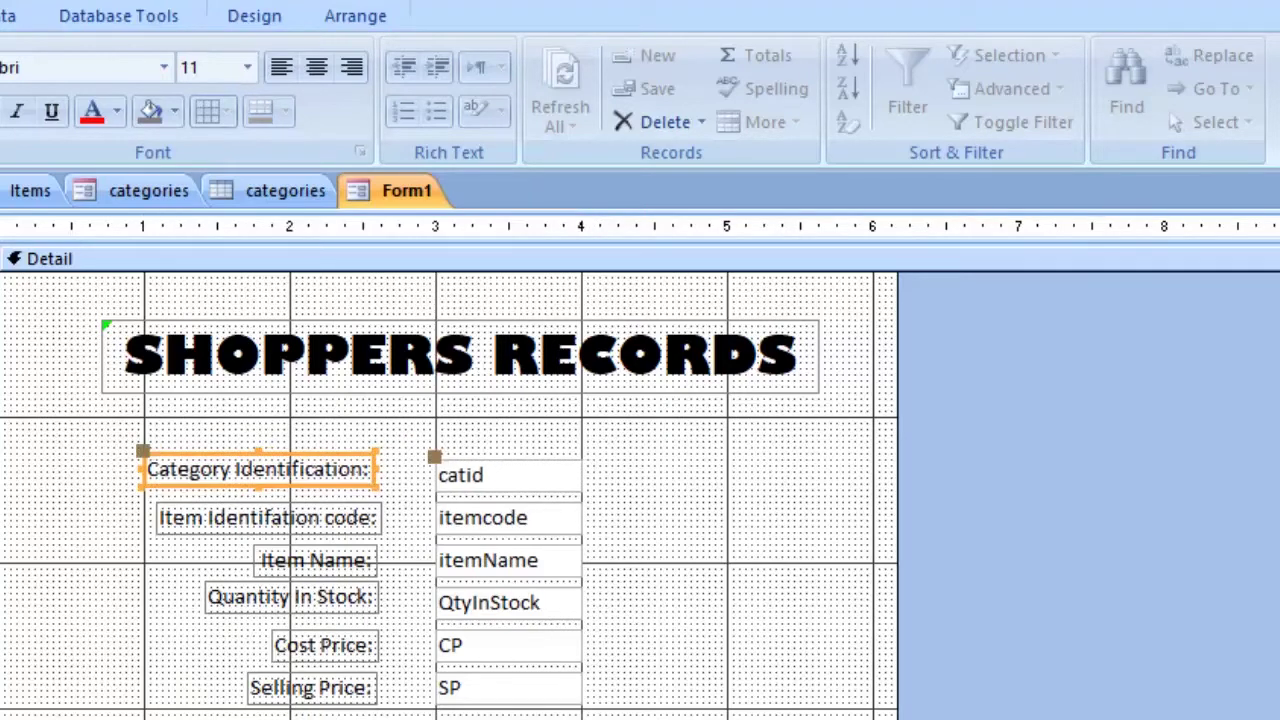
click(692, 500)
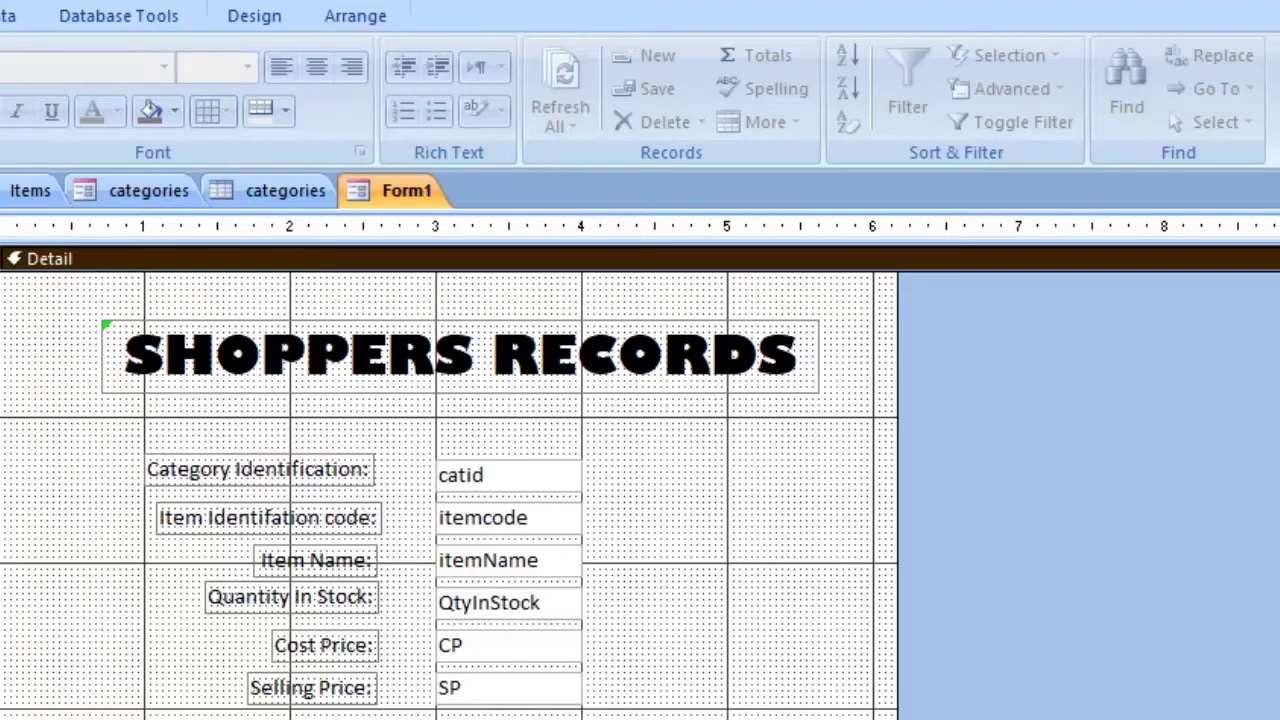
click(508, 475)
click(680, 490)
Preview the rearranged Form1 in Form View and return to Design View
key(F5)
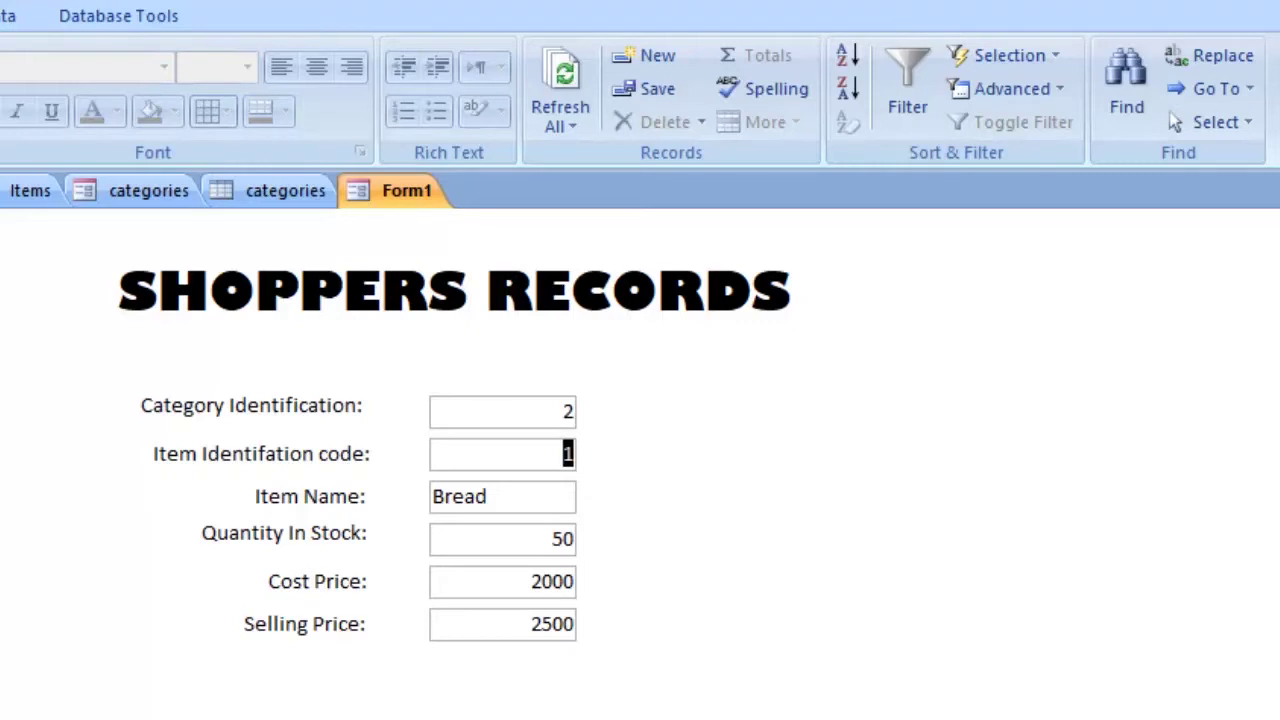
key(Tab)
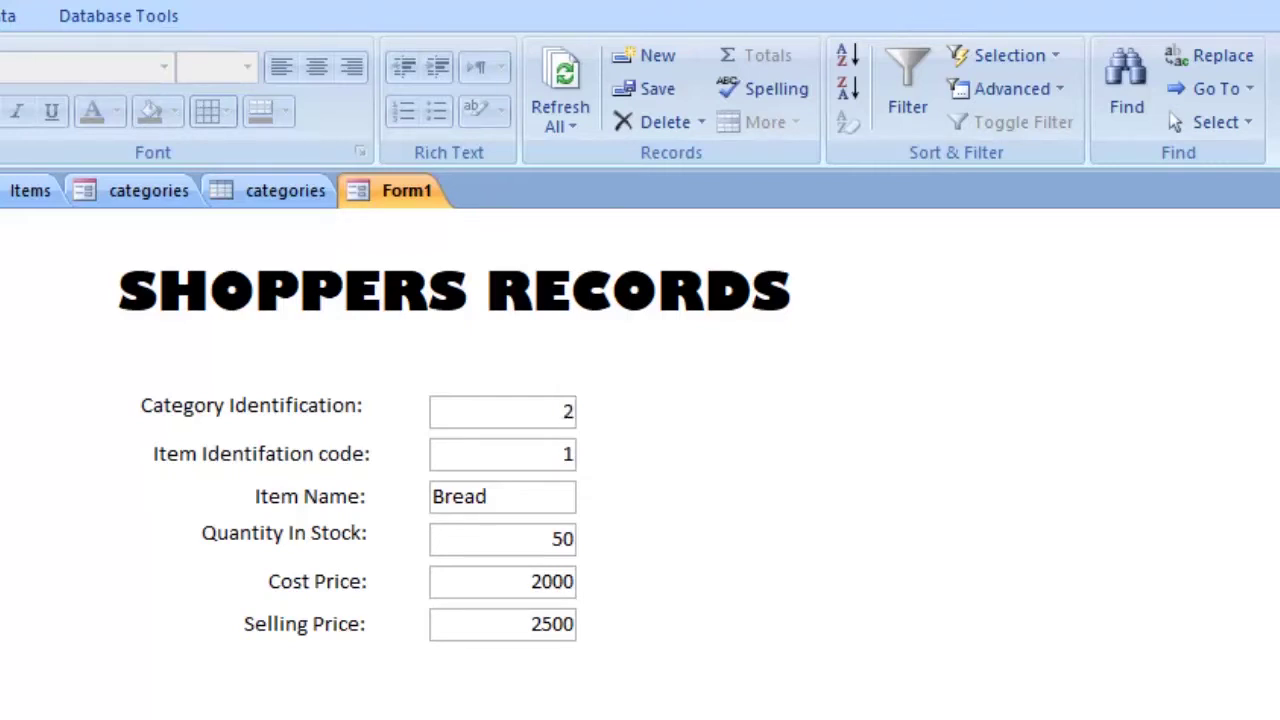
key(ctrl+period)
click(638, 500)
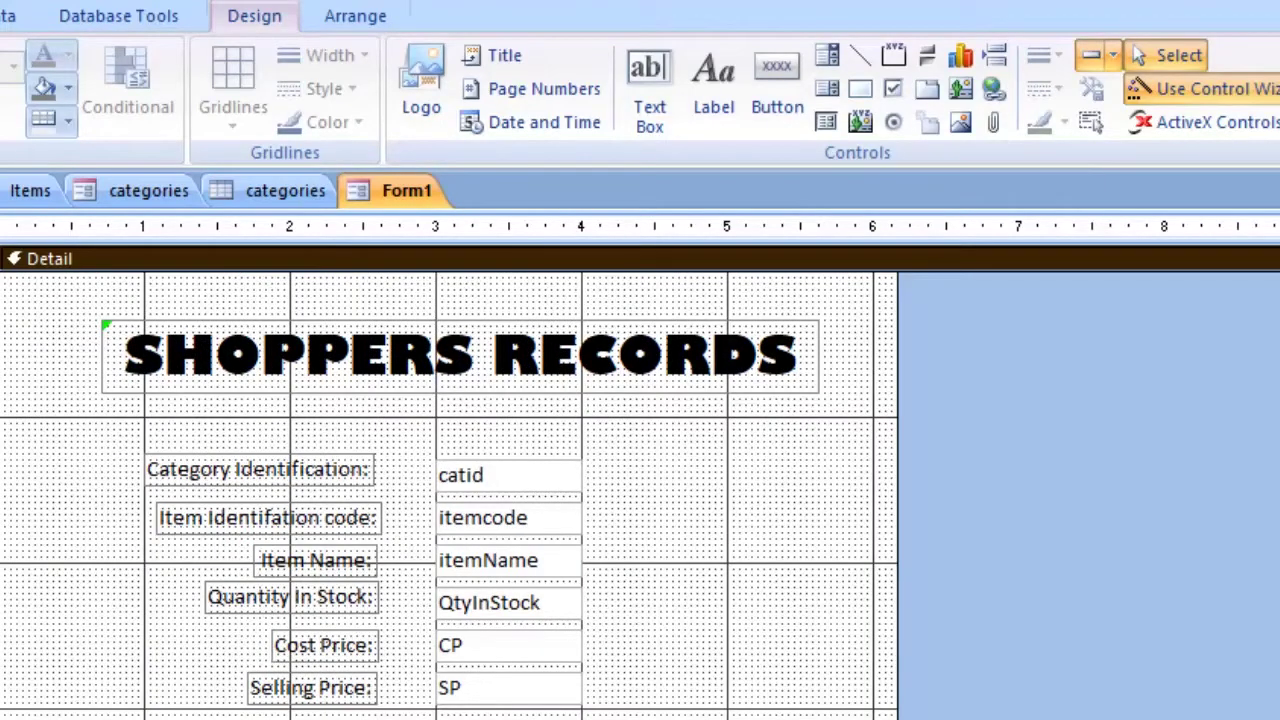
Draw a combo box beside the catid field in Form1
click(508, 476)
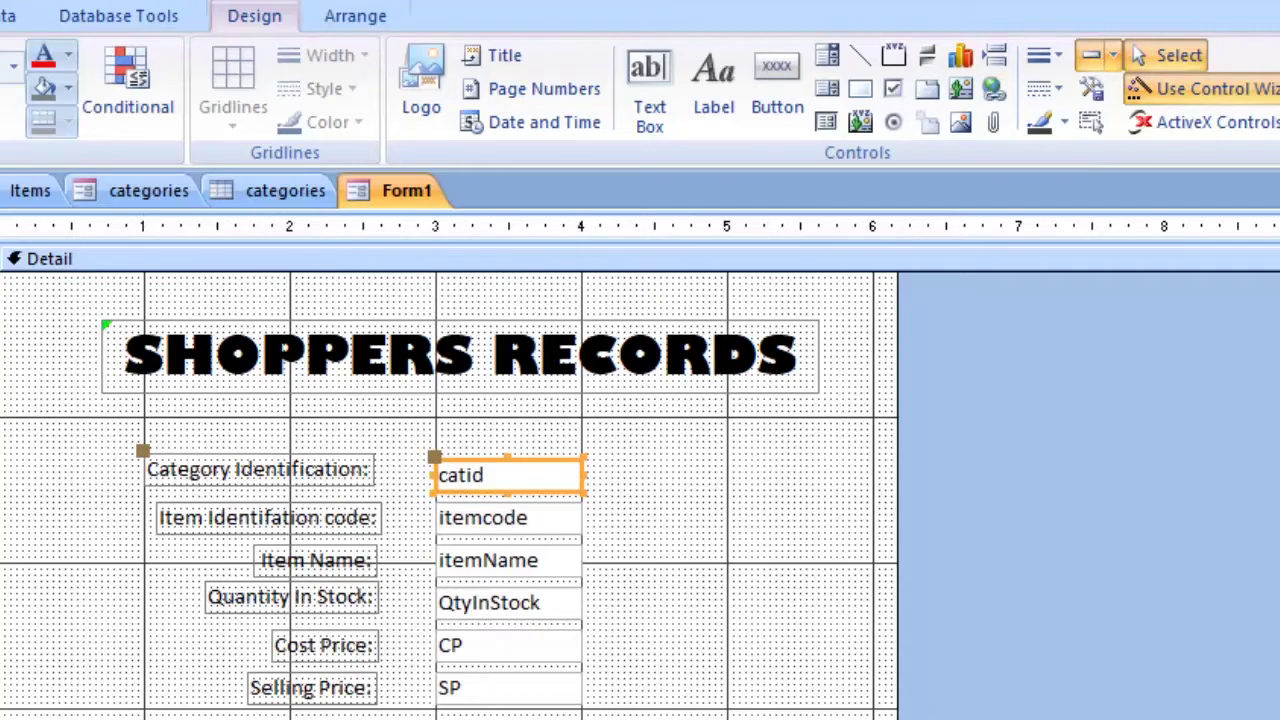
click(665, 478)
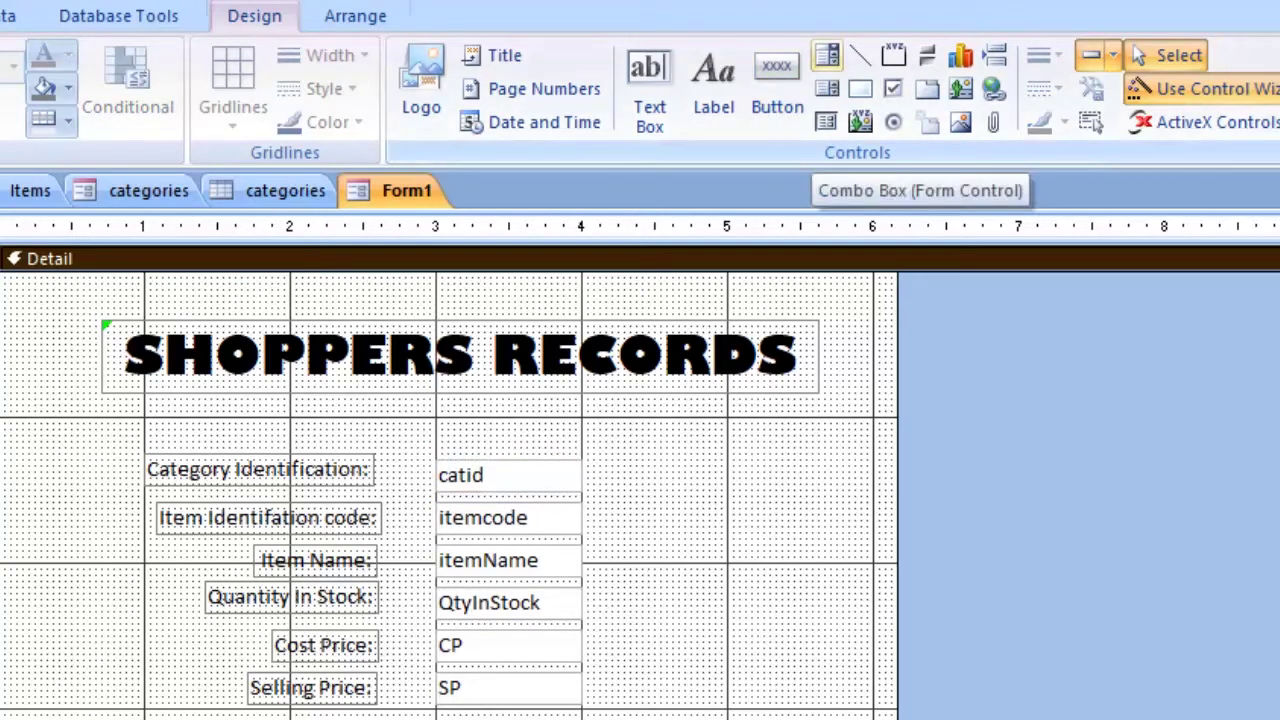
click(826, 55)
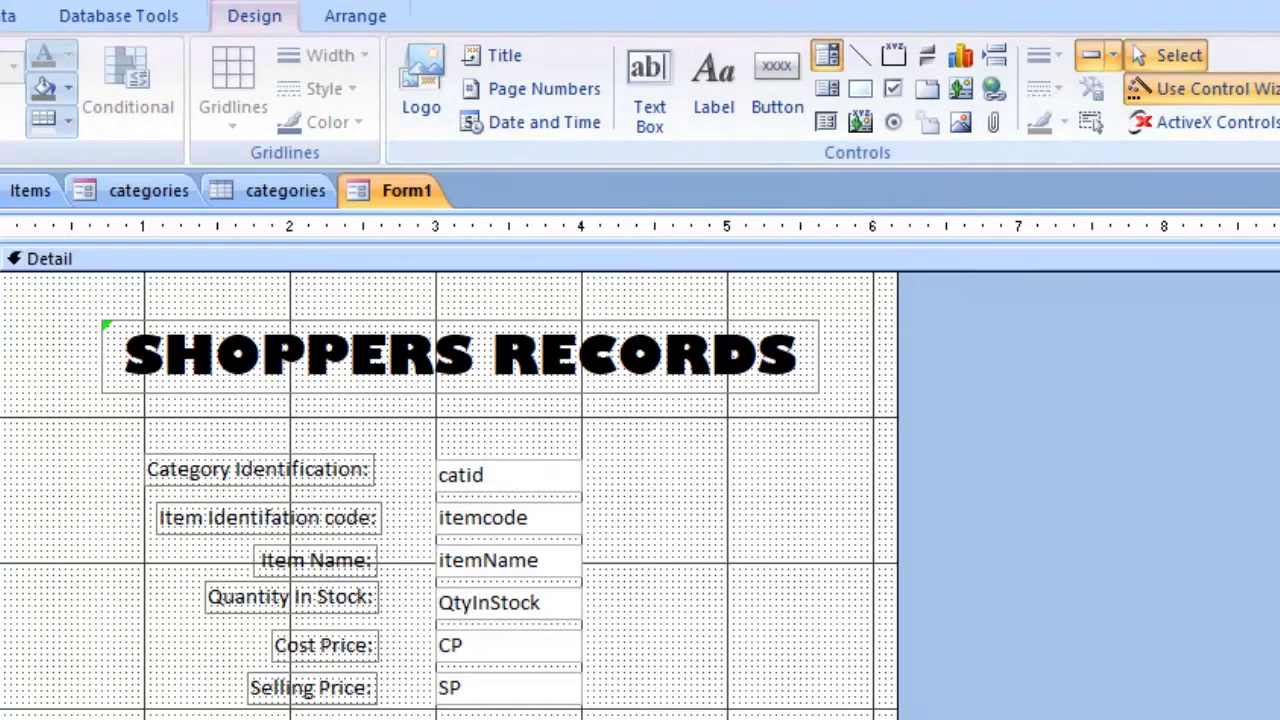
drag(605, 460, 826, 492)
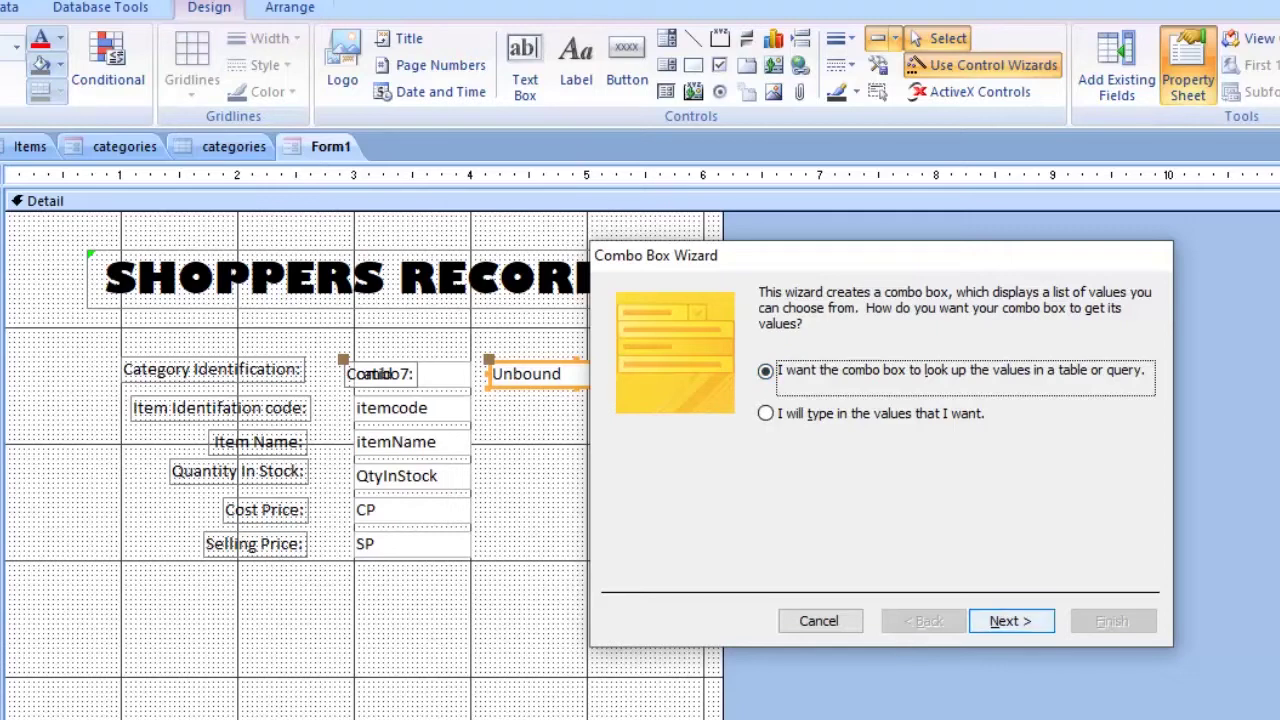
Set the combo box to look up its values in the categories table
key(Return)
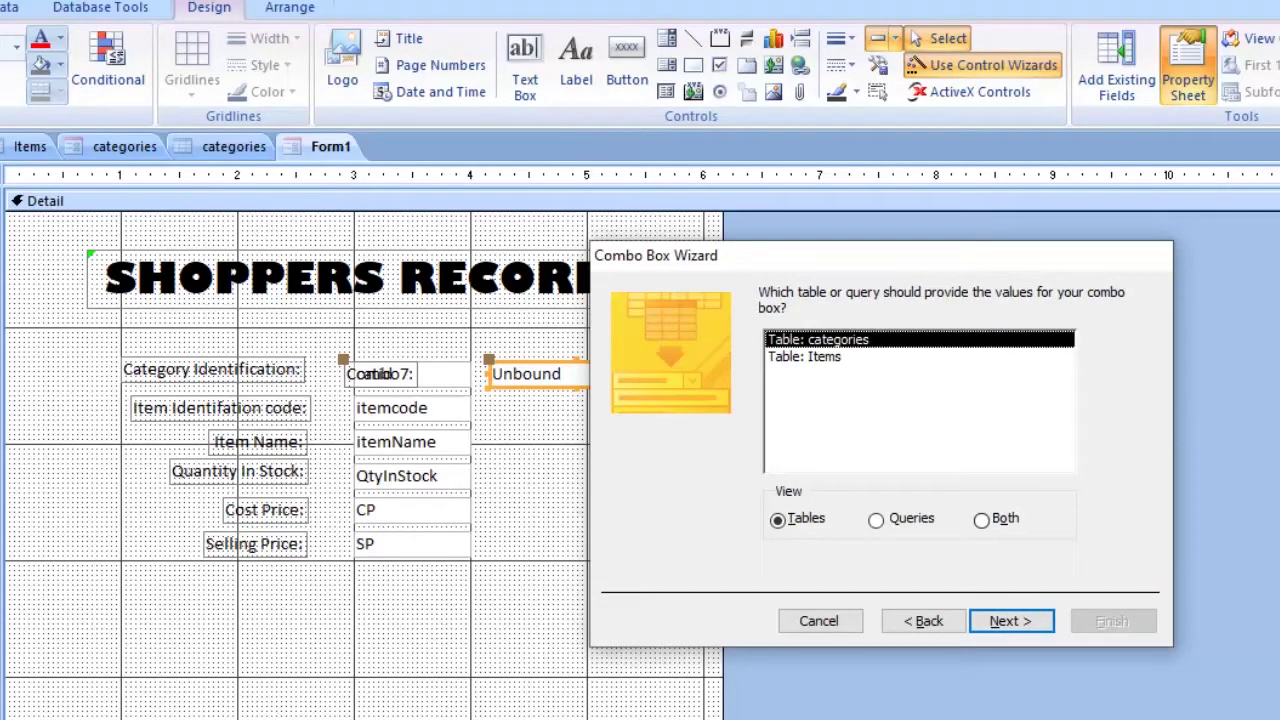
click(805, 356)
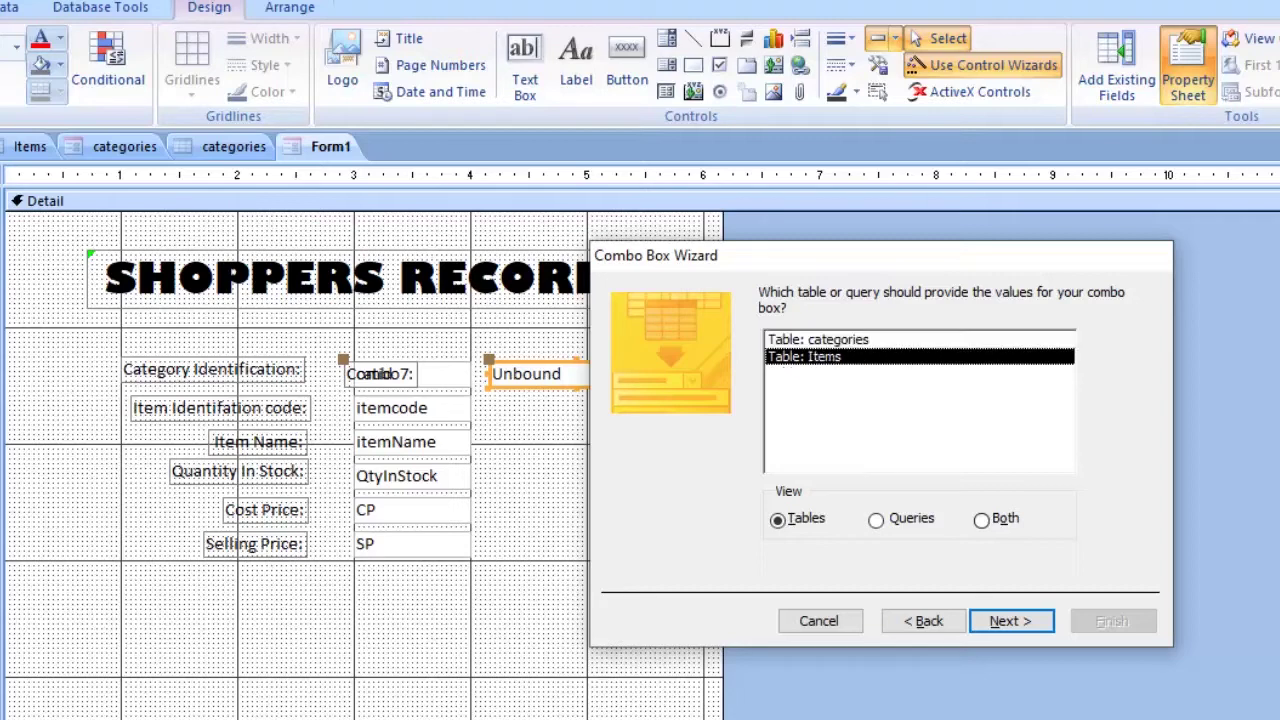
click(818, 339)
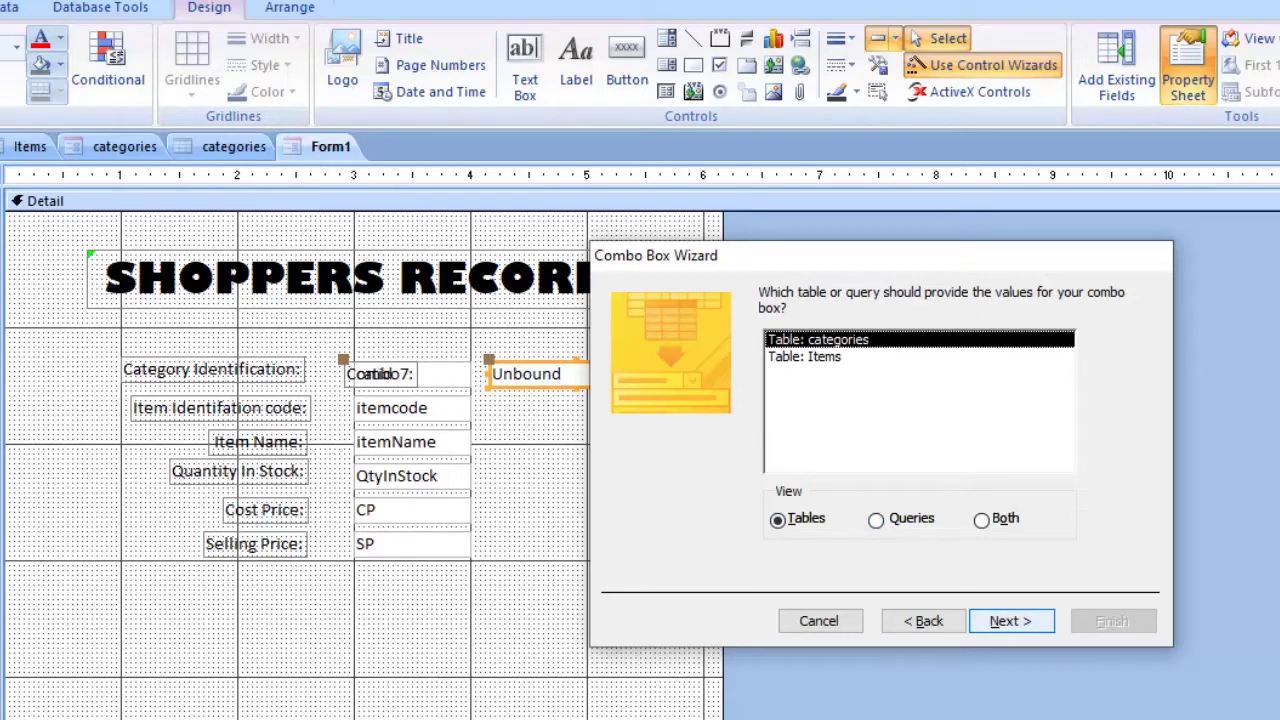
click(1011, 621)
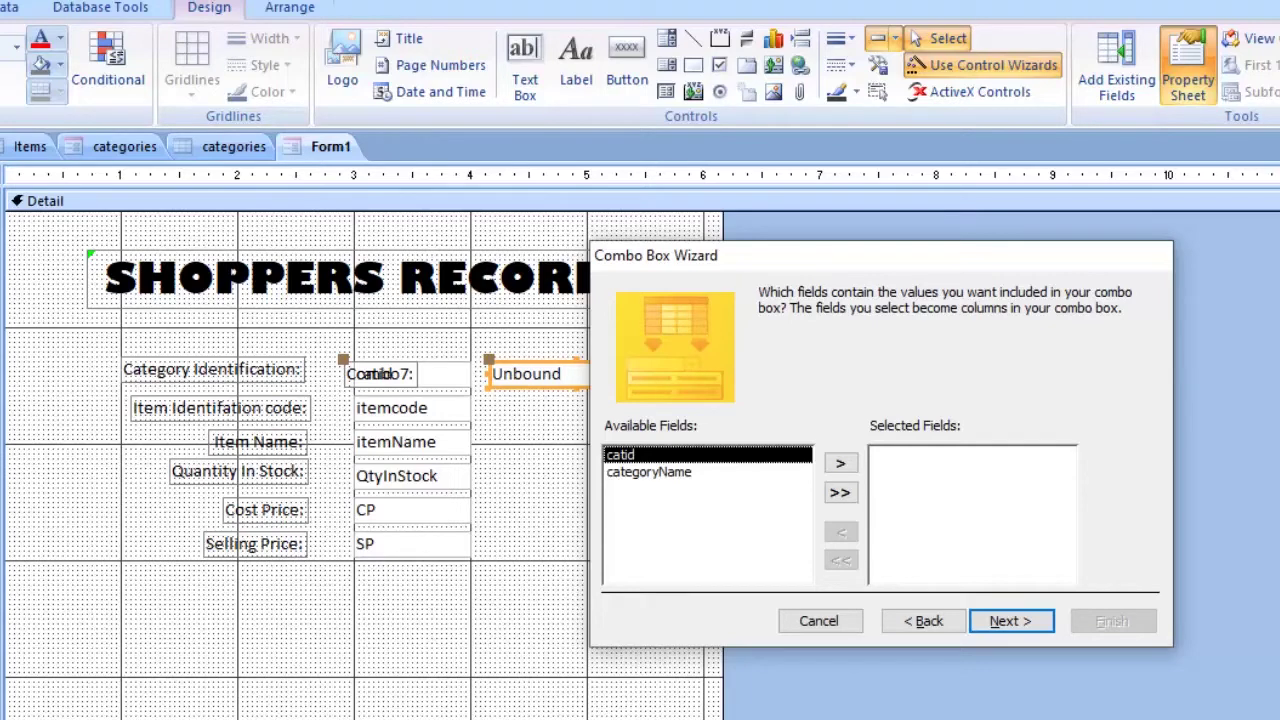
click(648, 472)
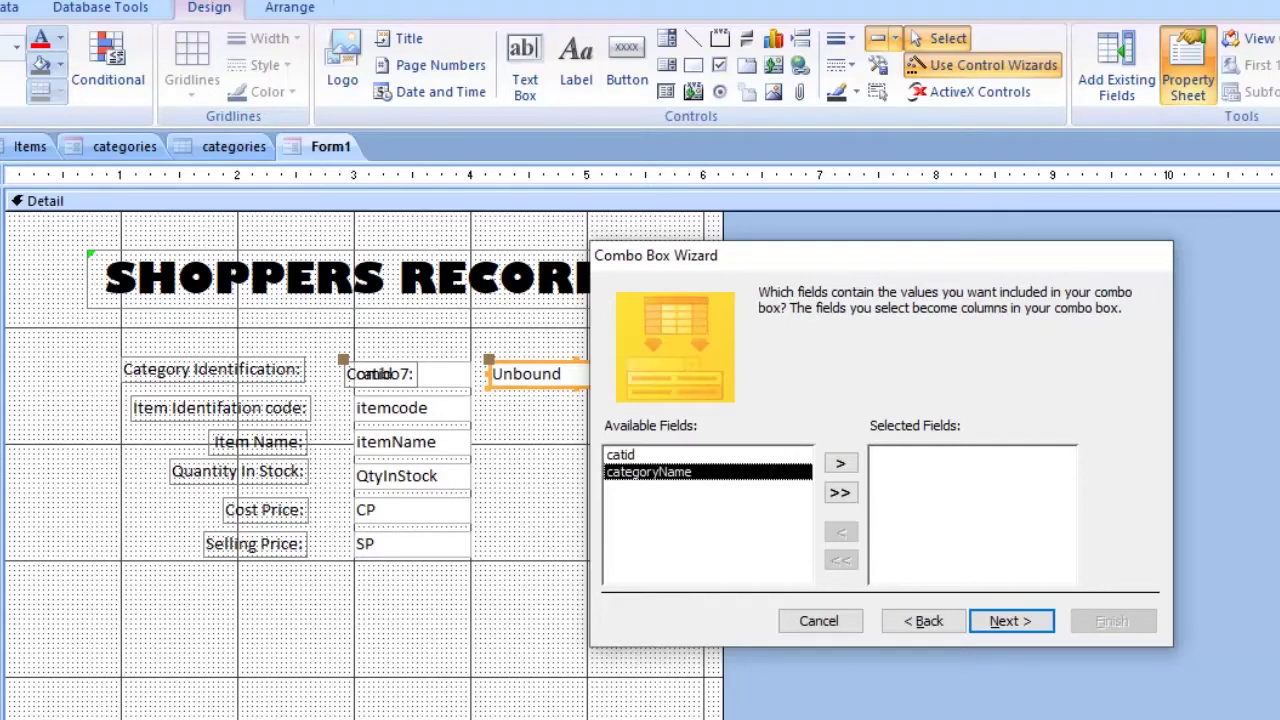
click(620, 455)
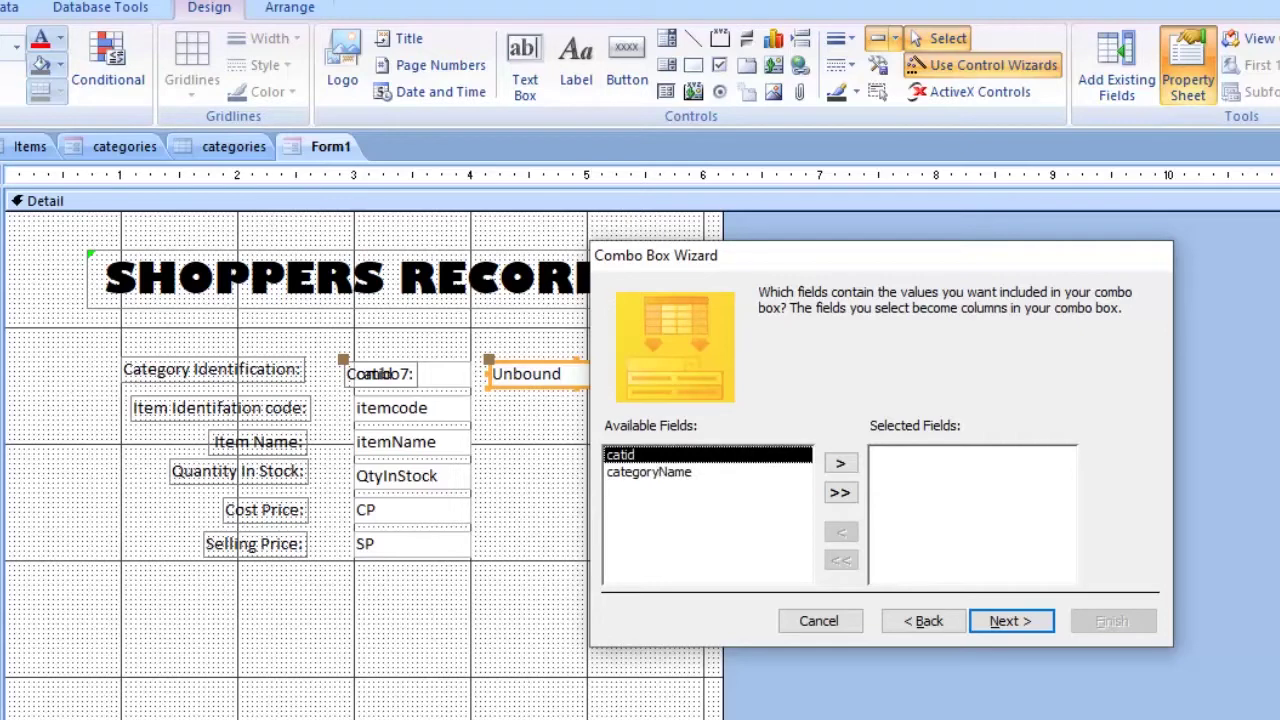
click(648, 472)
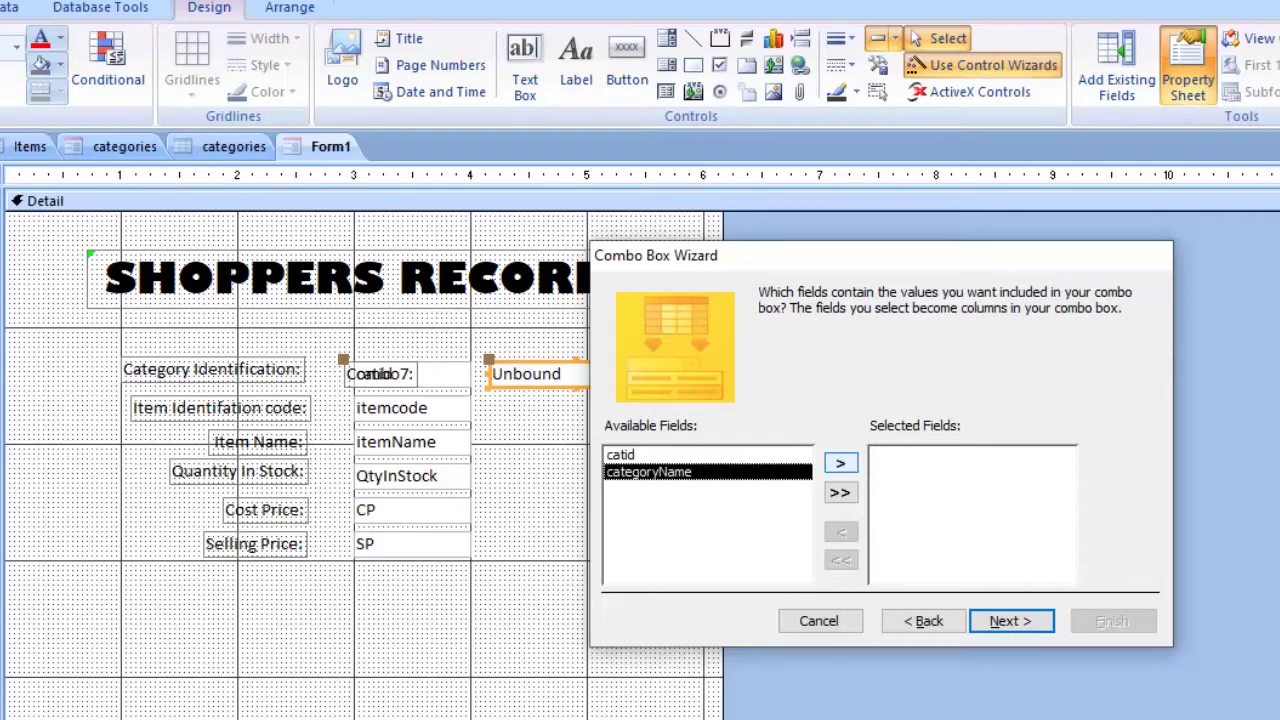
click(840, 463)
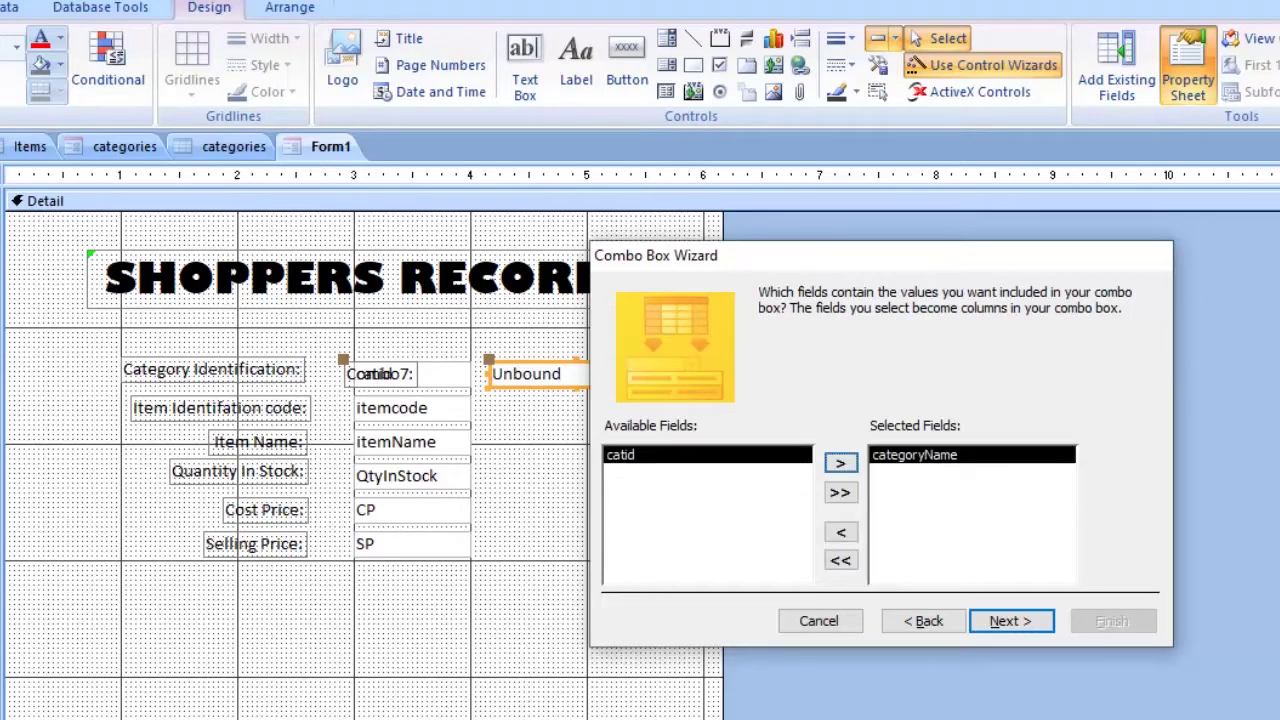
click(915, 455)
click(840, 532)
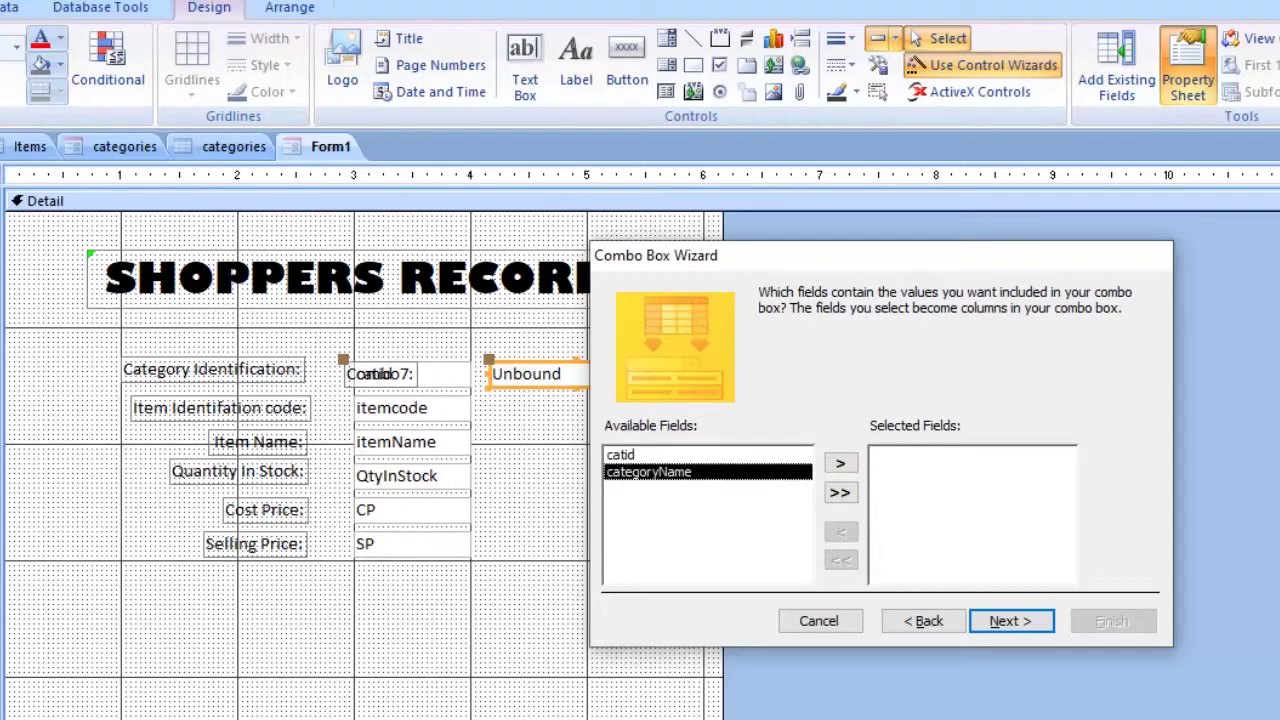
click(622, 455)
click(840, 463)
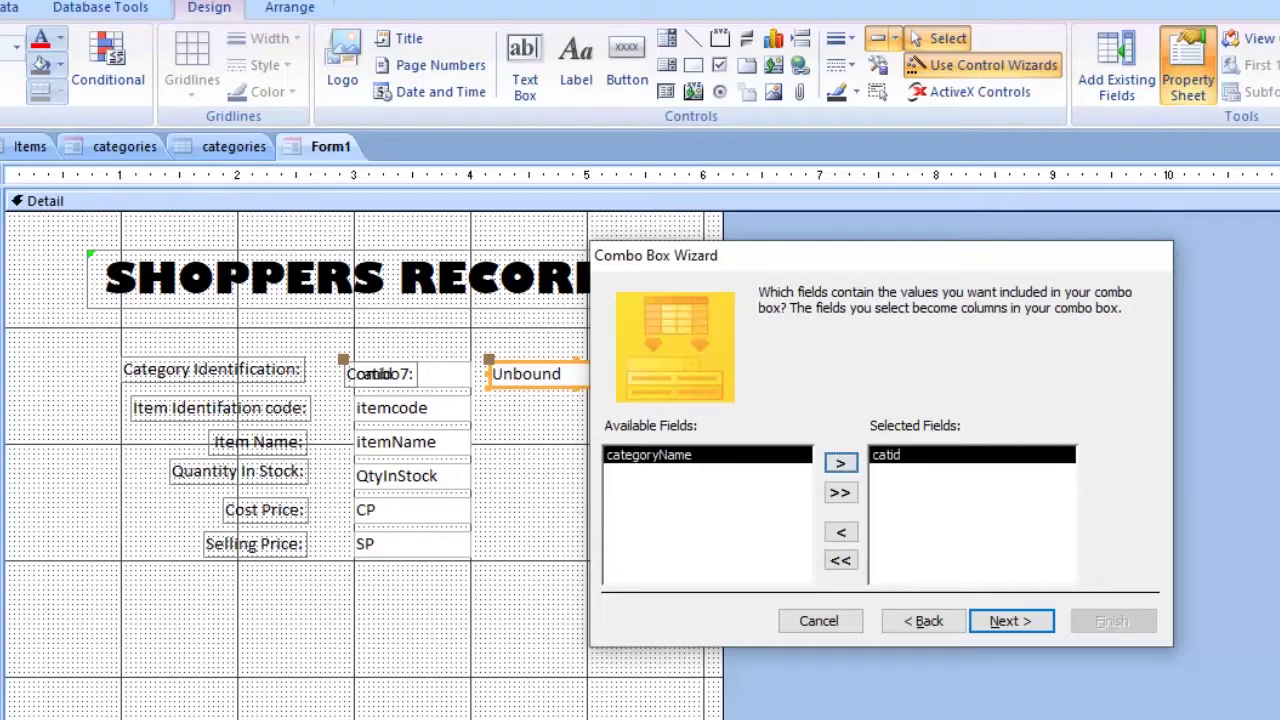
click(840, 532)
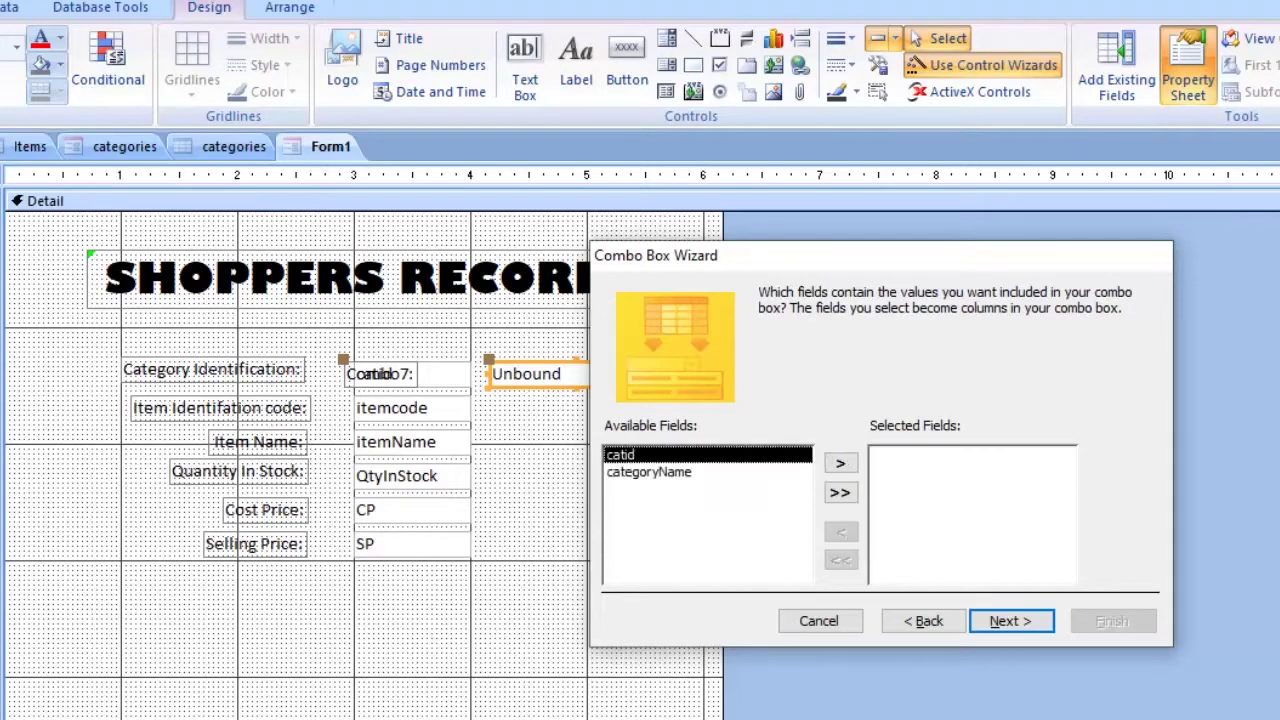
Include only categoryName as the field whose values the combo box lists
click(649, 472)
click(840, 463)
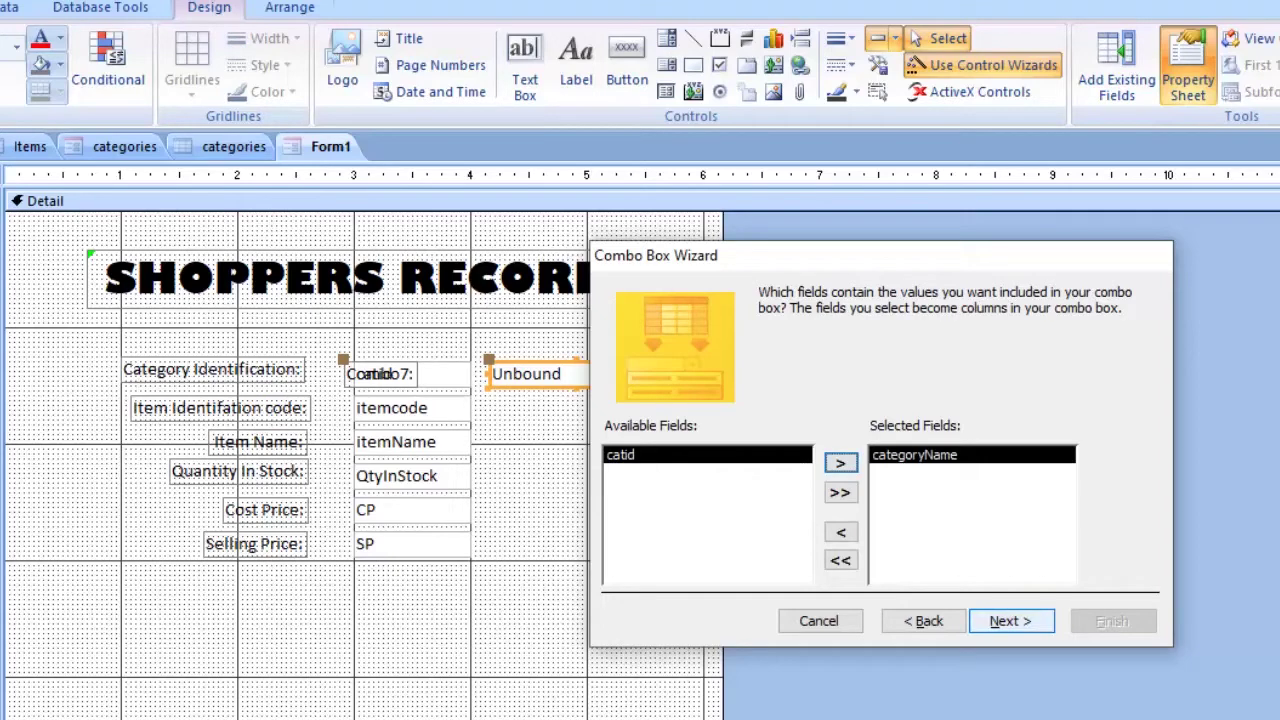
key(Return)
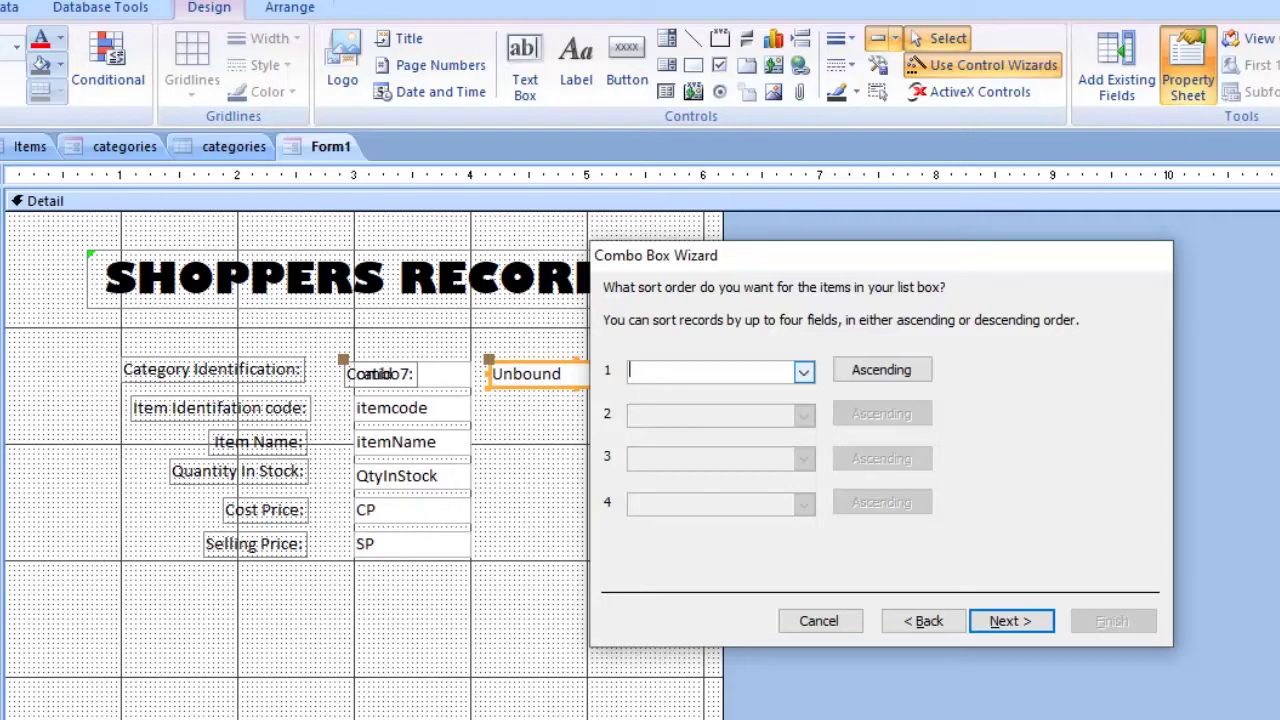
Sort the combo box list by catid in ascending order and keep the key column hidden
click(803, 371)
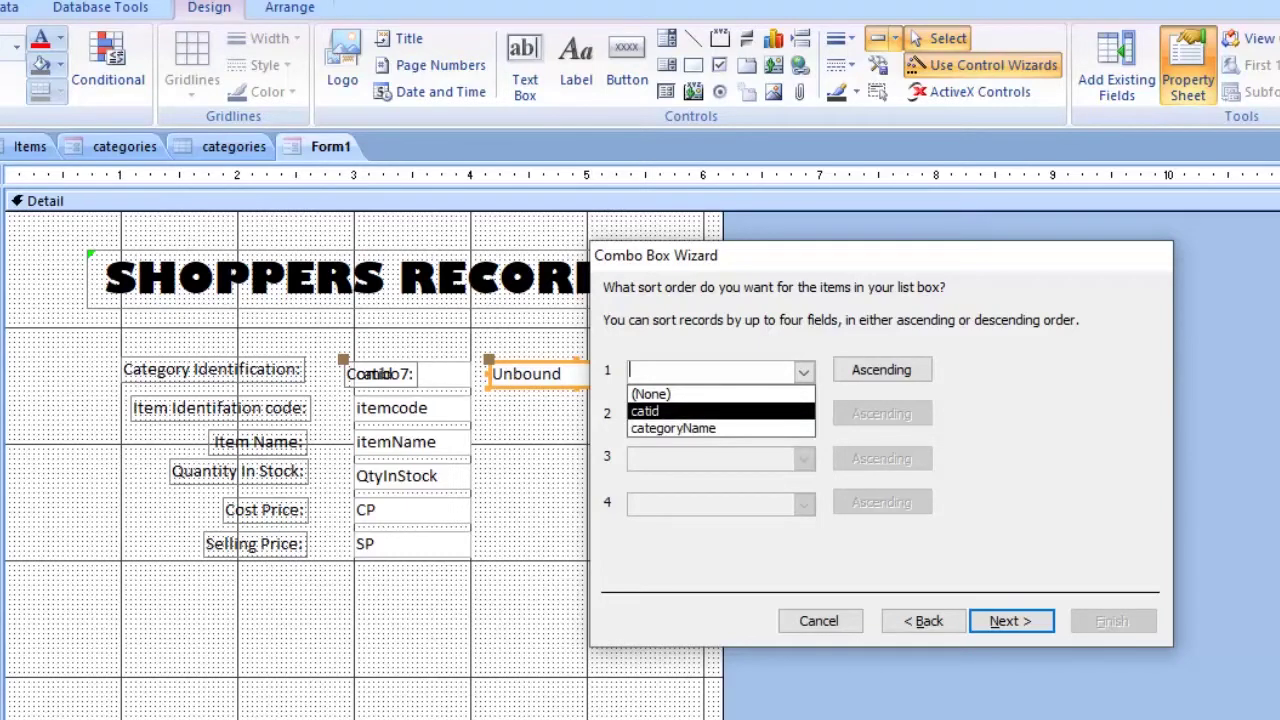
click(646, 411)
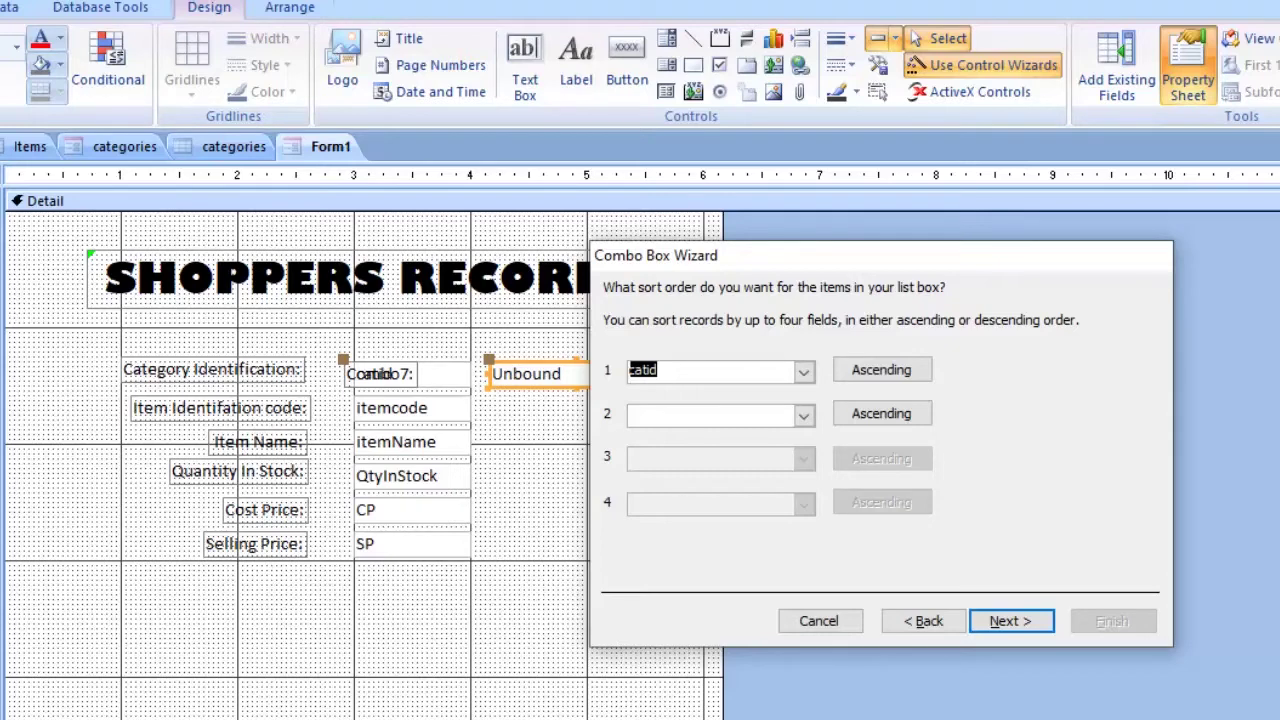
key(Return)
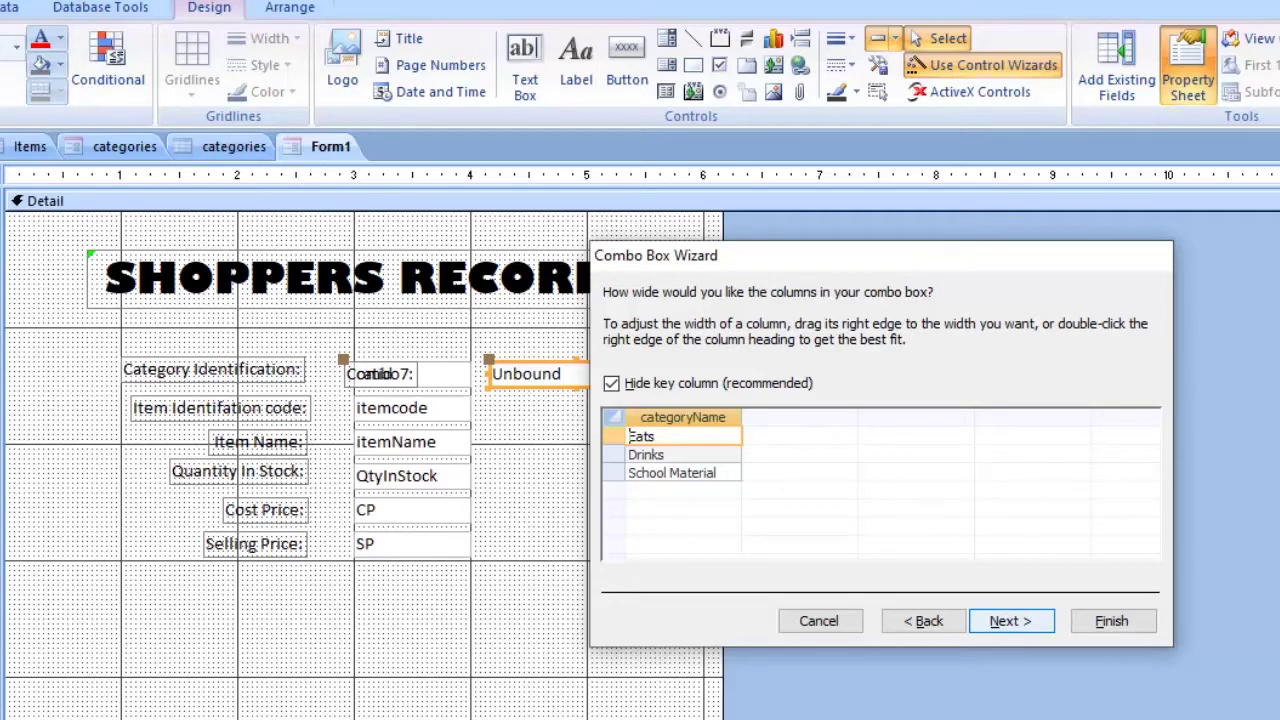
key(Return)
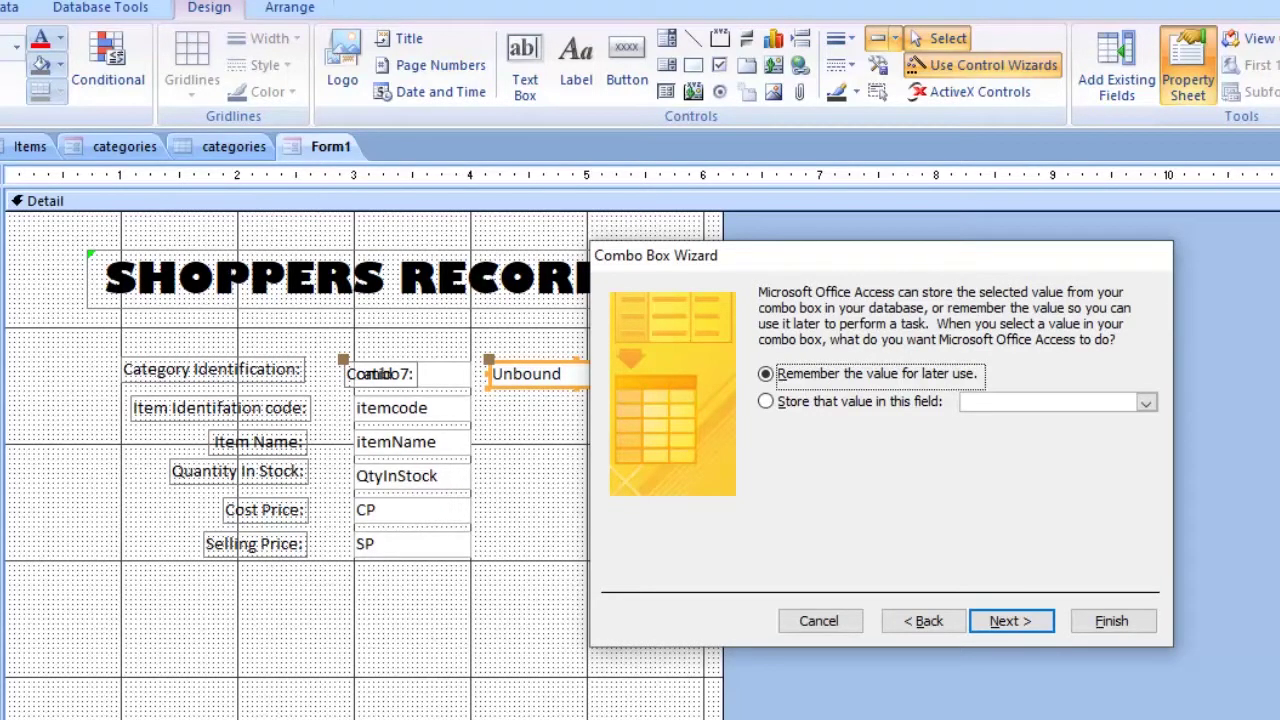
Store the combo box's selected value in the catid field and finish the combo box with the label combocat
click(766, 401)
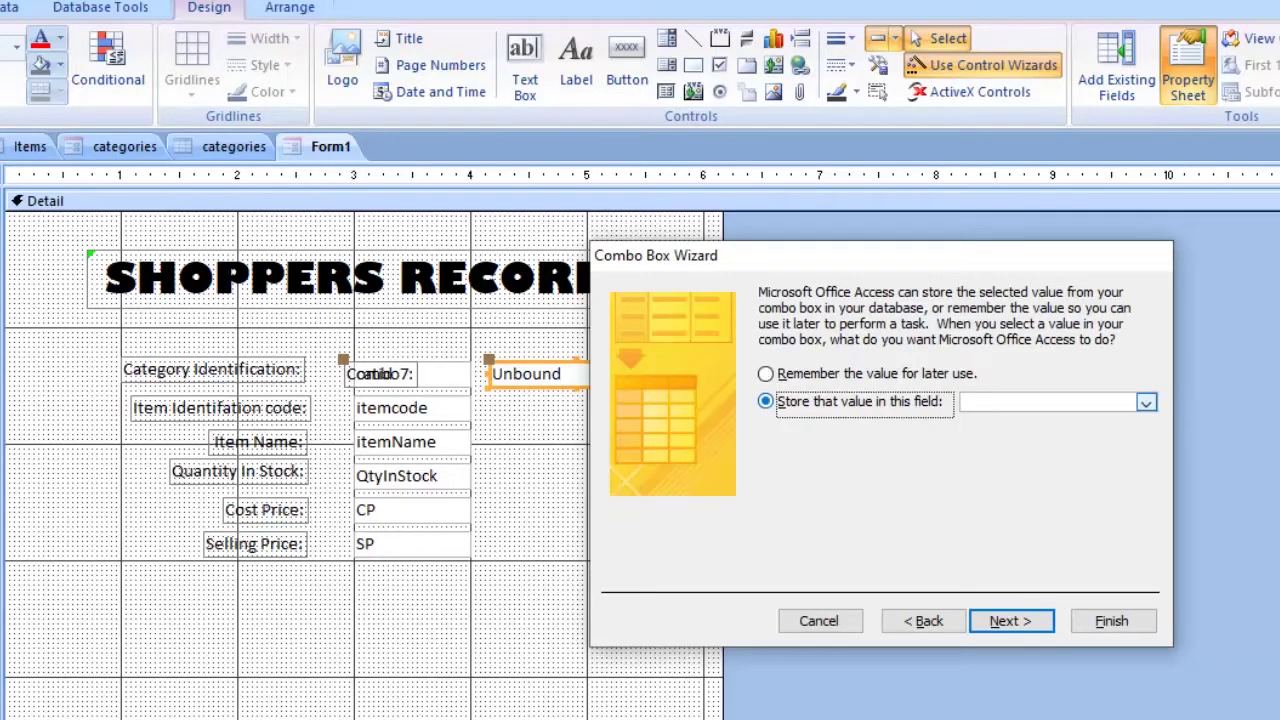
click(1146, 401)
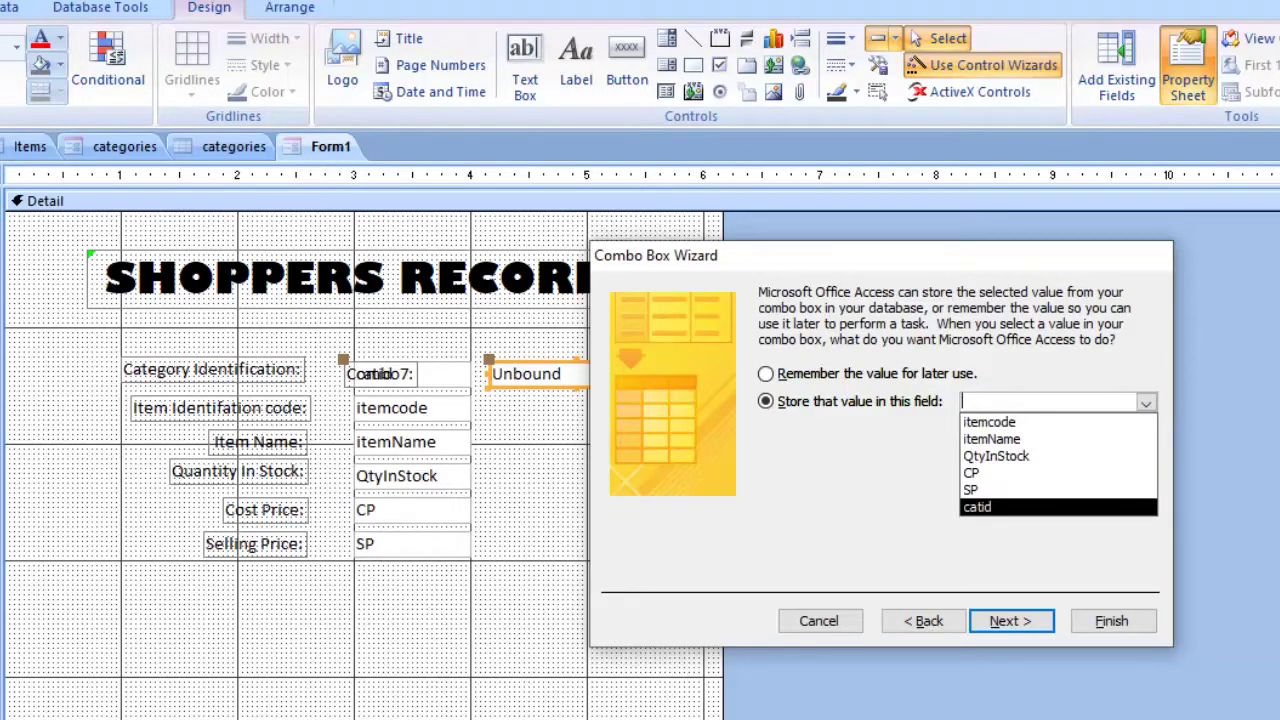
key(Return)
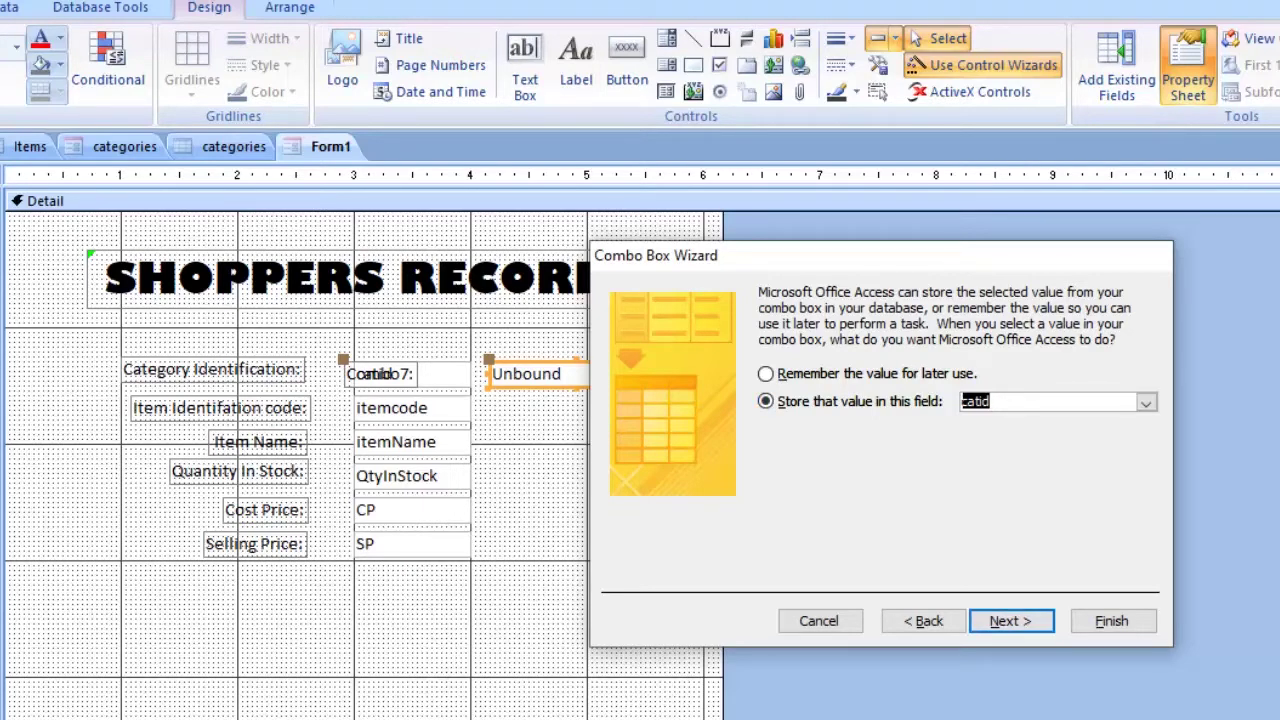
key(Return)
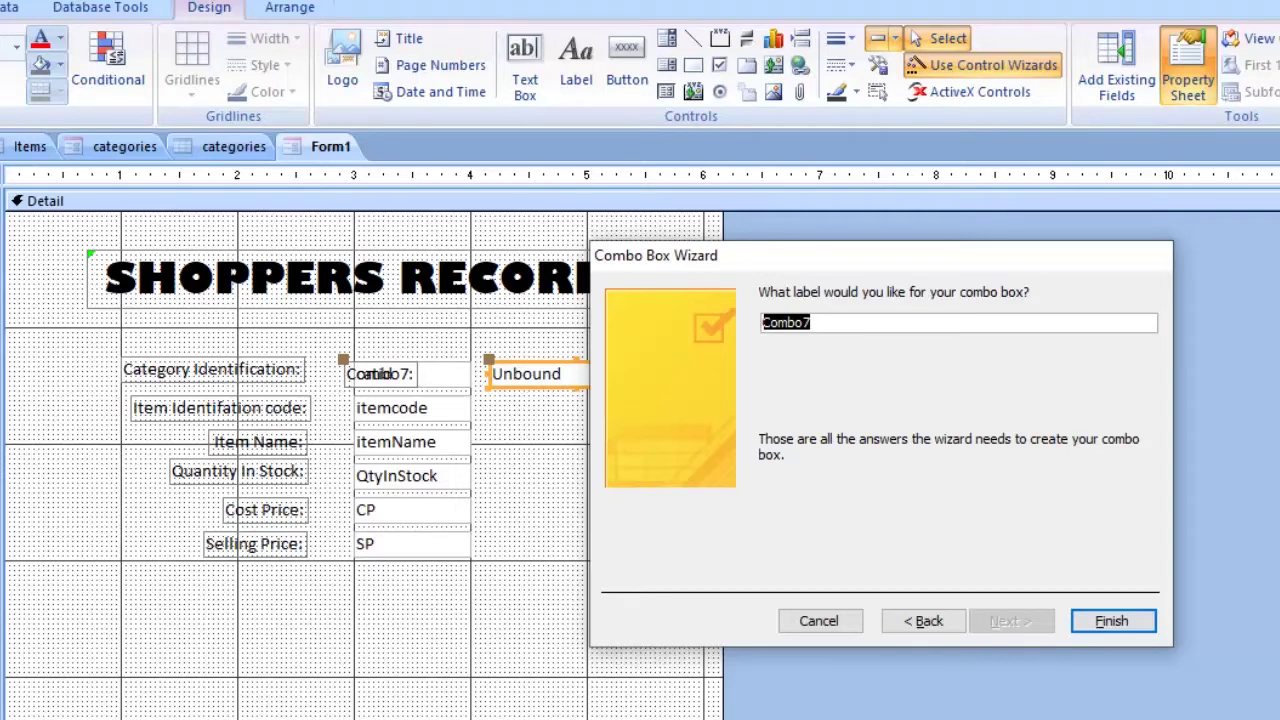
text(combocat)
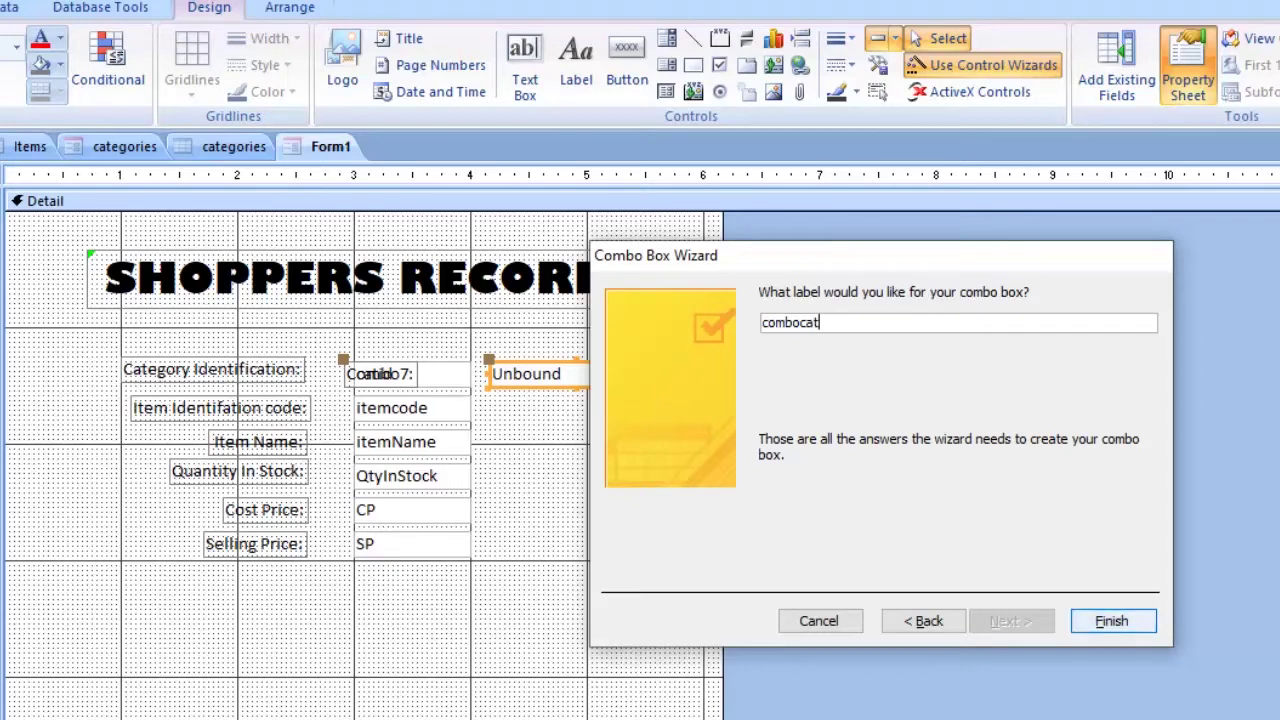
key(Return)
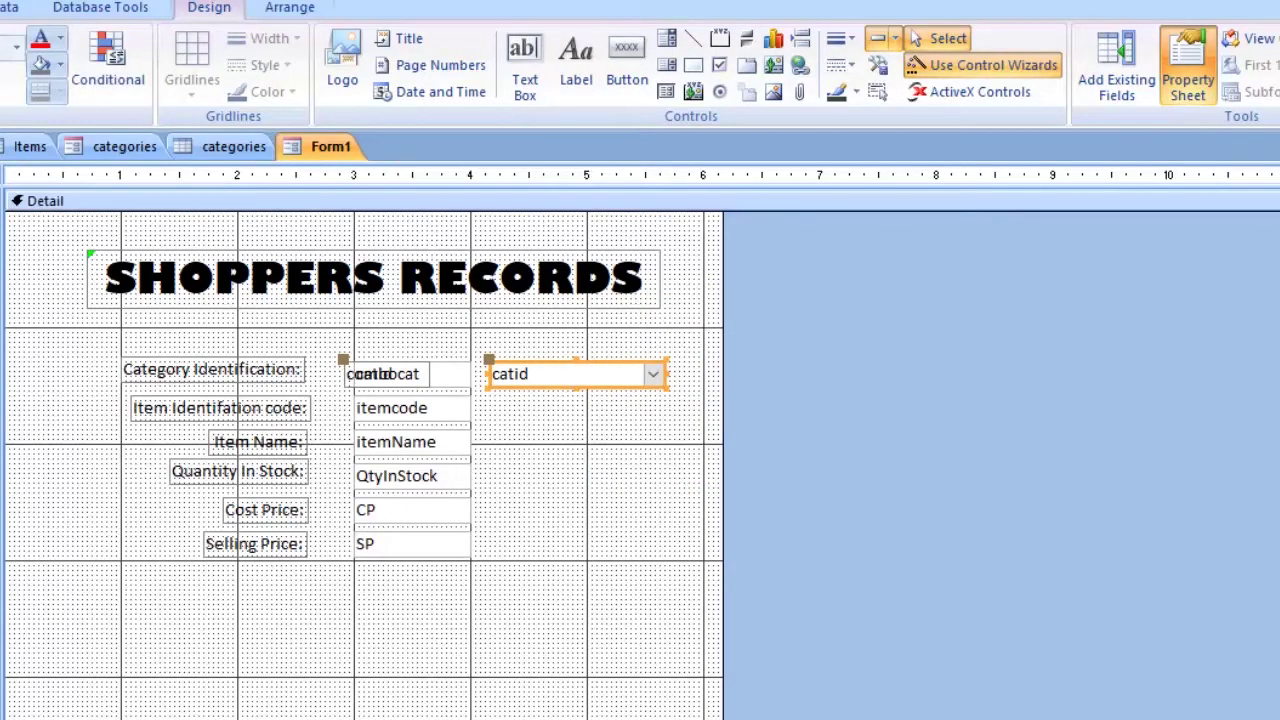
Move the combo box up clear of the original catid text box, and delete that text box with its Category Identification label
drag(570, 374, 579, 350)
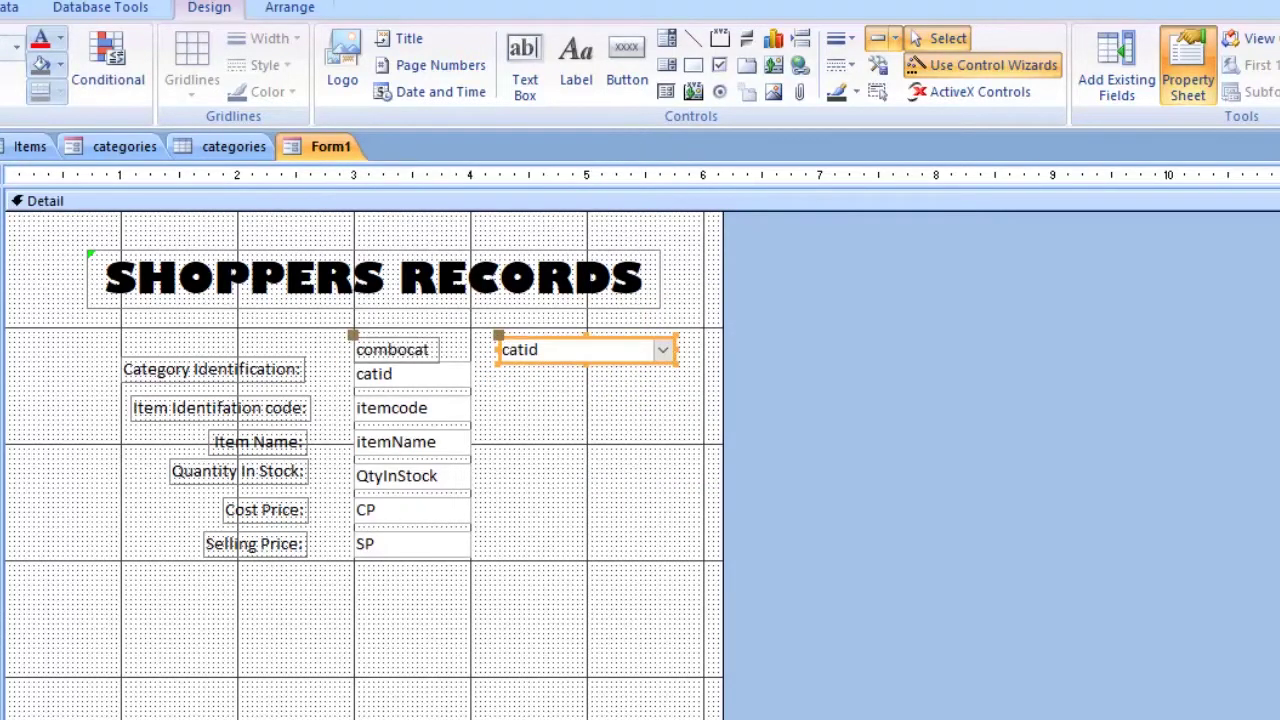
click(412, 374)
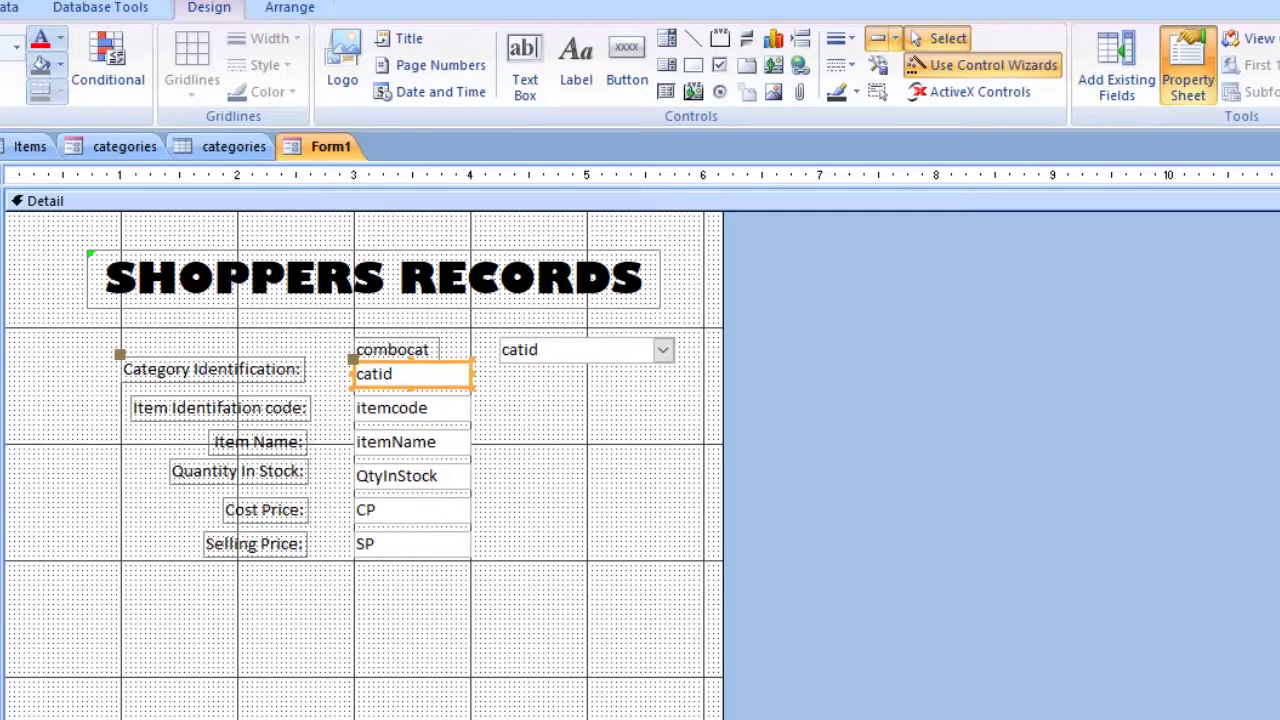
key(Delete)
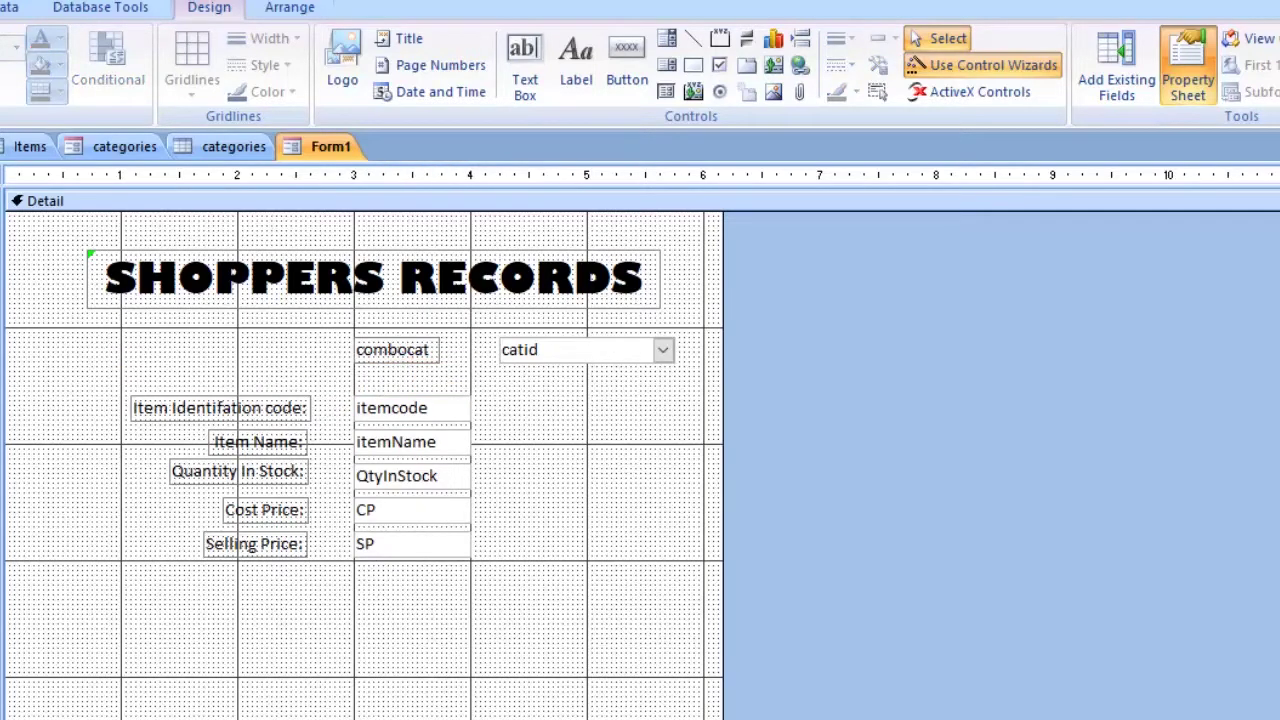
Move the combo box and its combocat label to just above the itemcode row, lining the box up with the field column
click(392, 349)
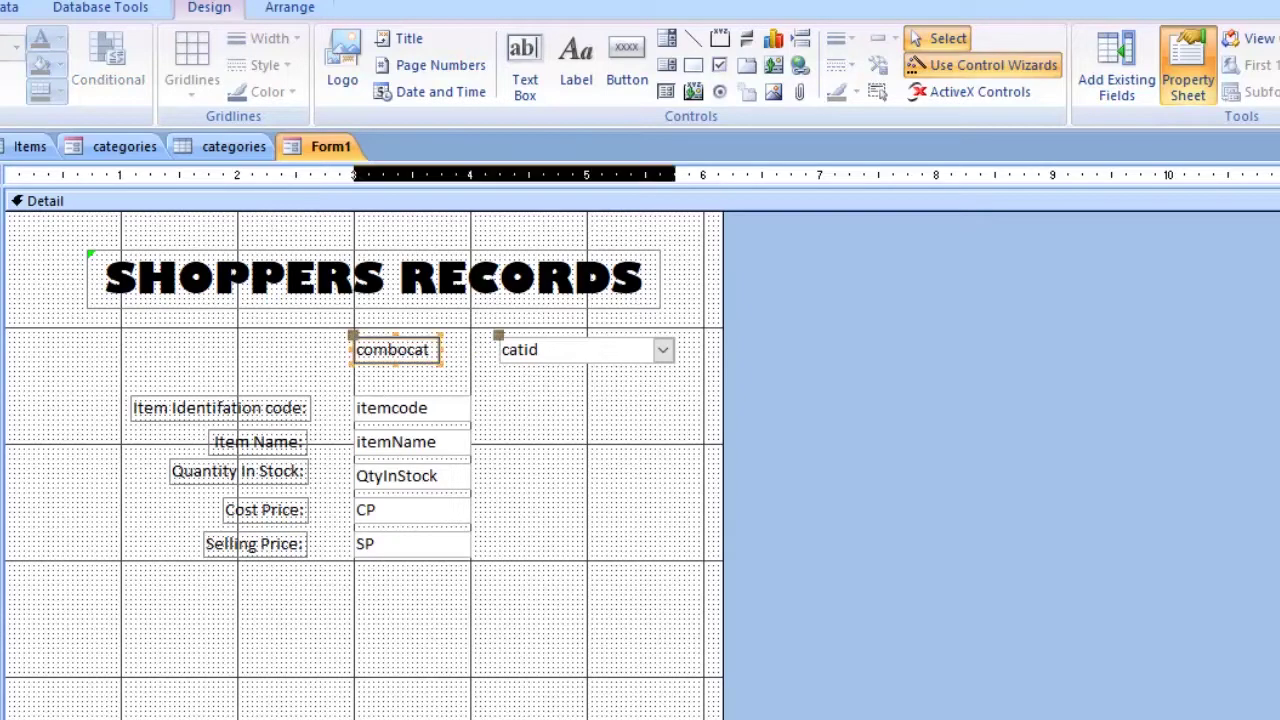
drag(350, 356, 189, 364)
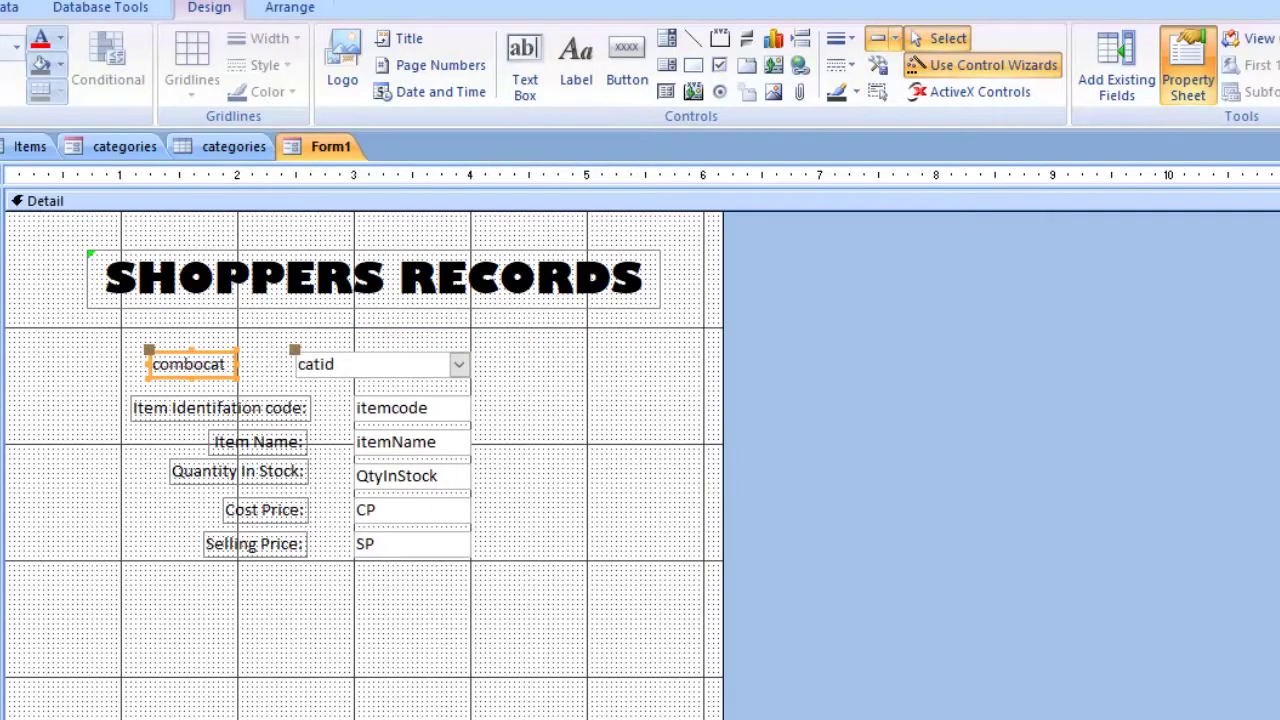
click(376, 365)
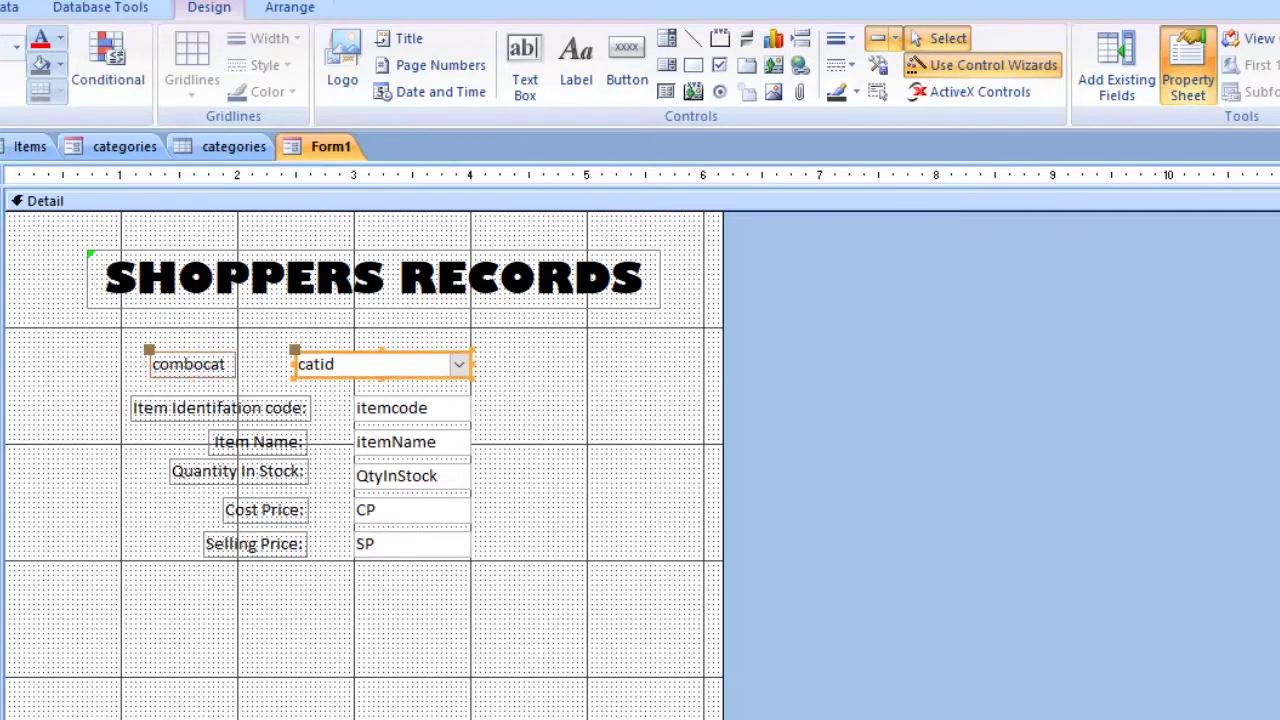
drag(376, 365, 433, 366)
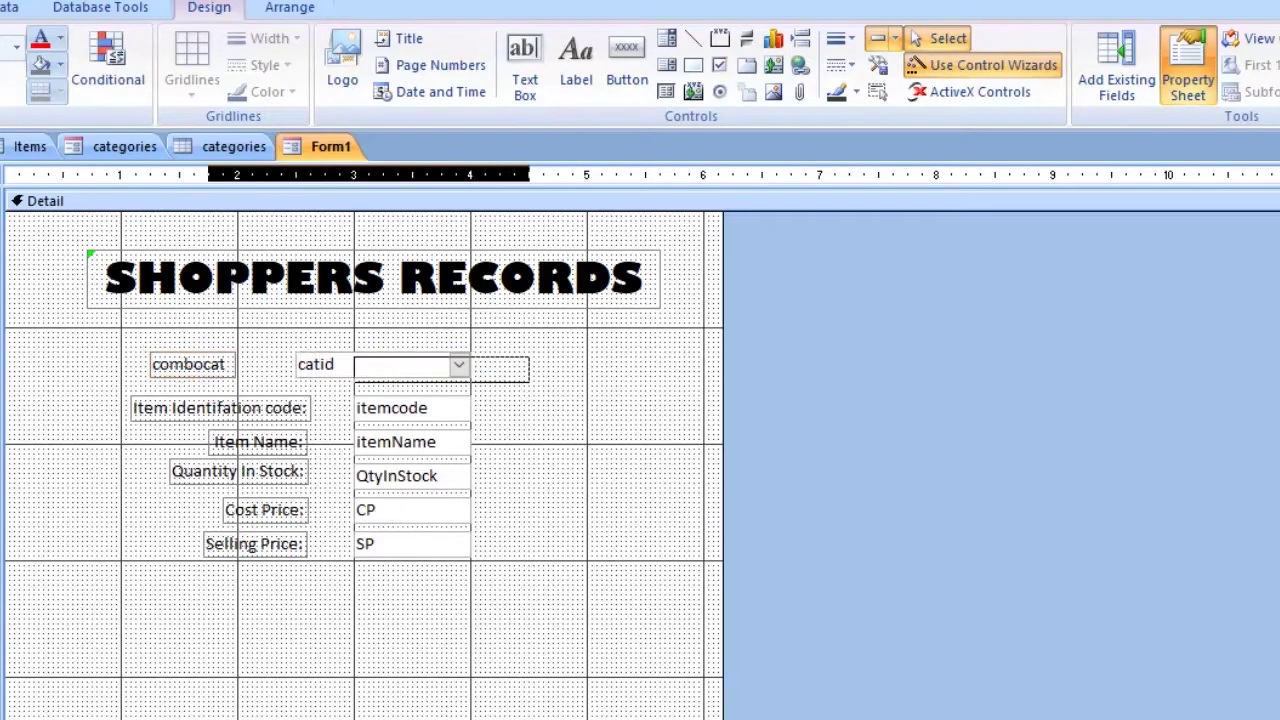
drag(530, 366, 530, 366)
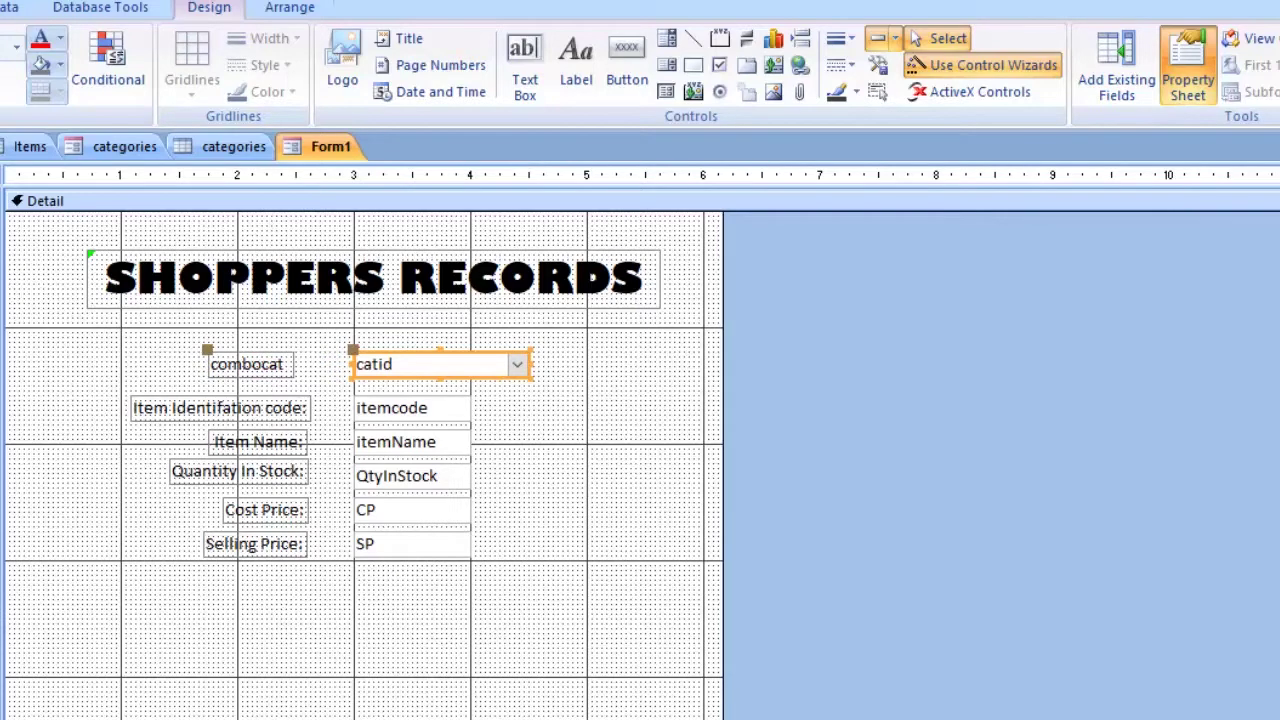
Change the combo box label text from combocat to "Category Identification:"
click(227, 364)
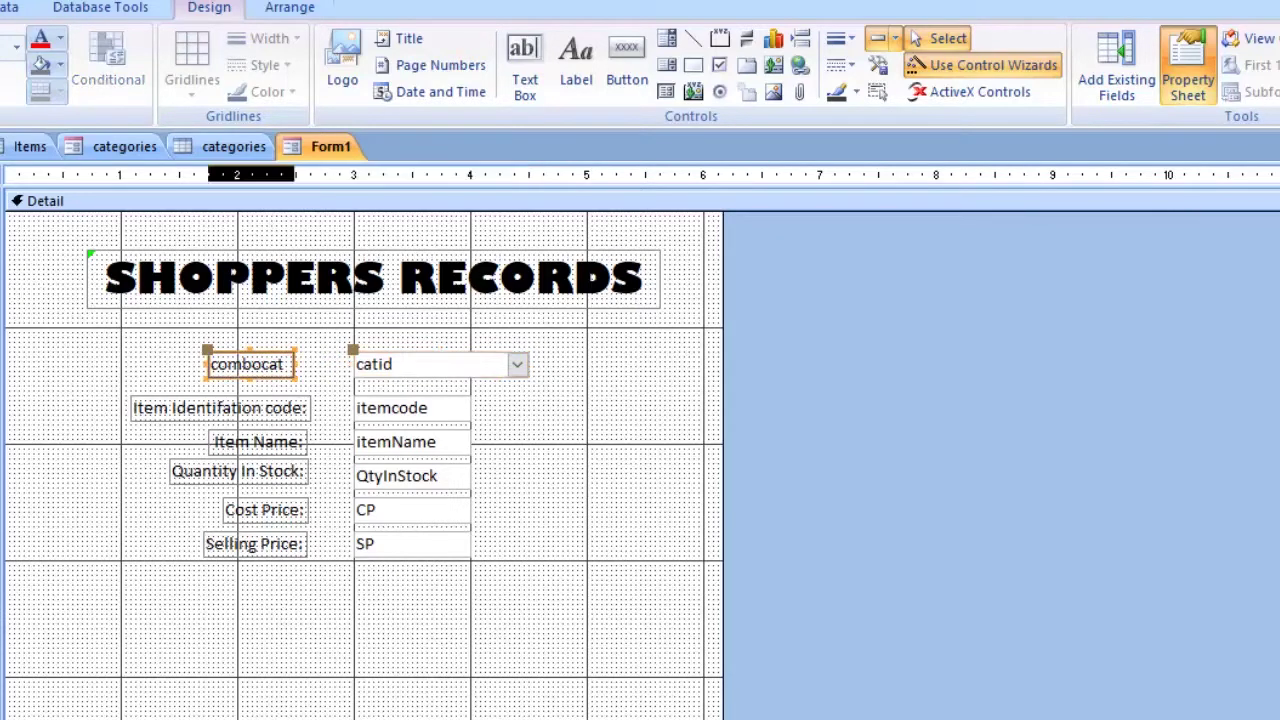
click(227, 364)
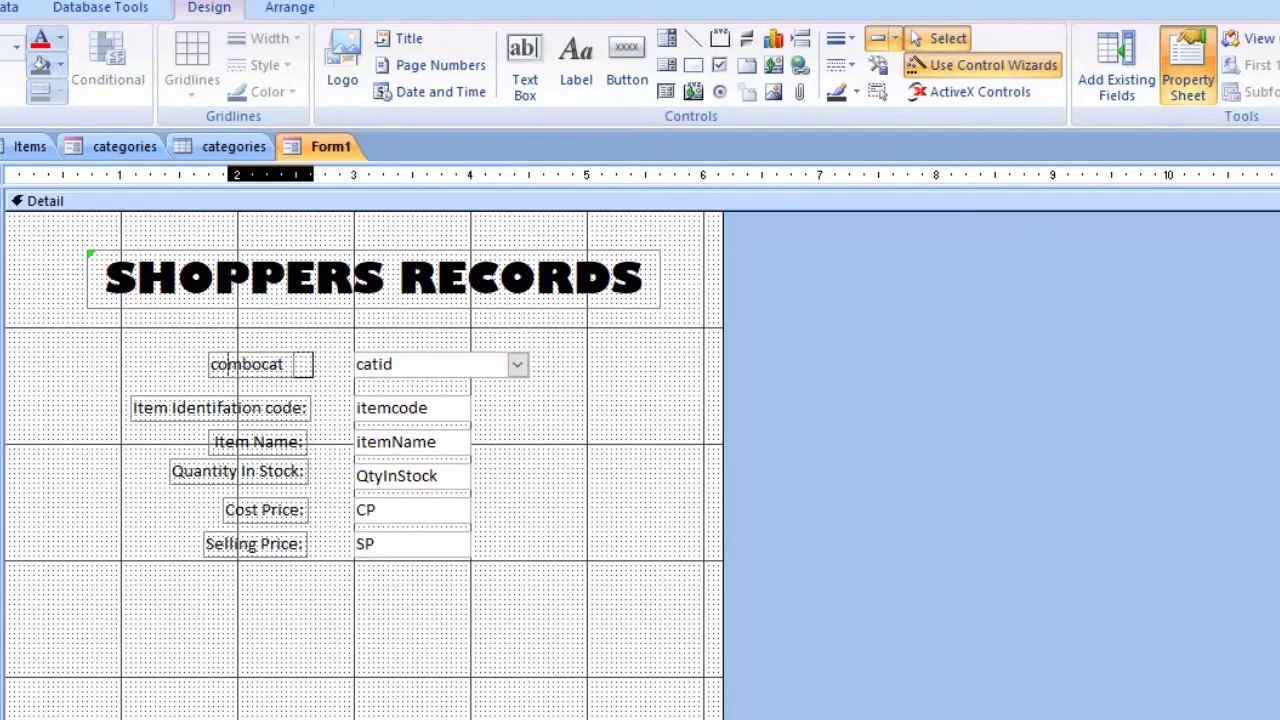
key(Return)
click(247, 364)
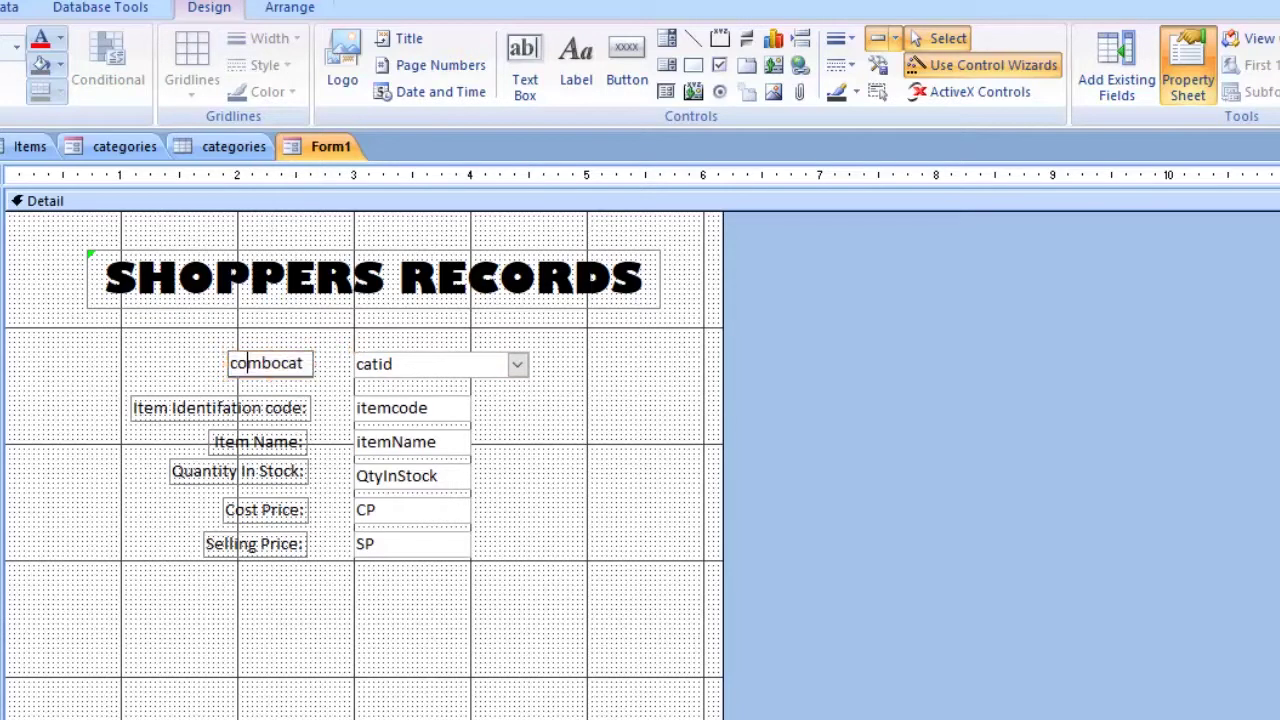
drag(229, 364, 304, 364)
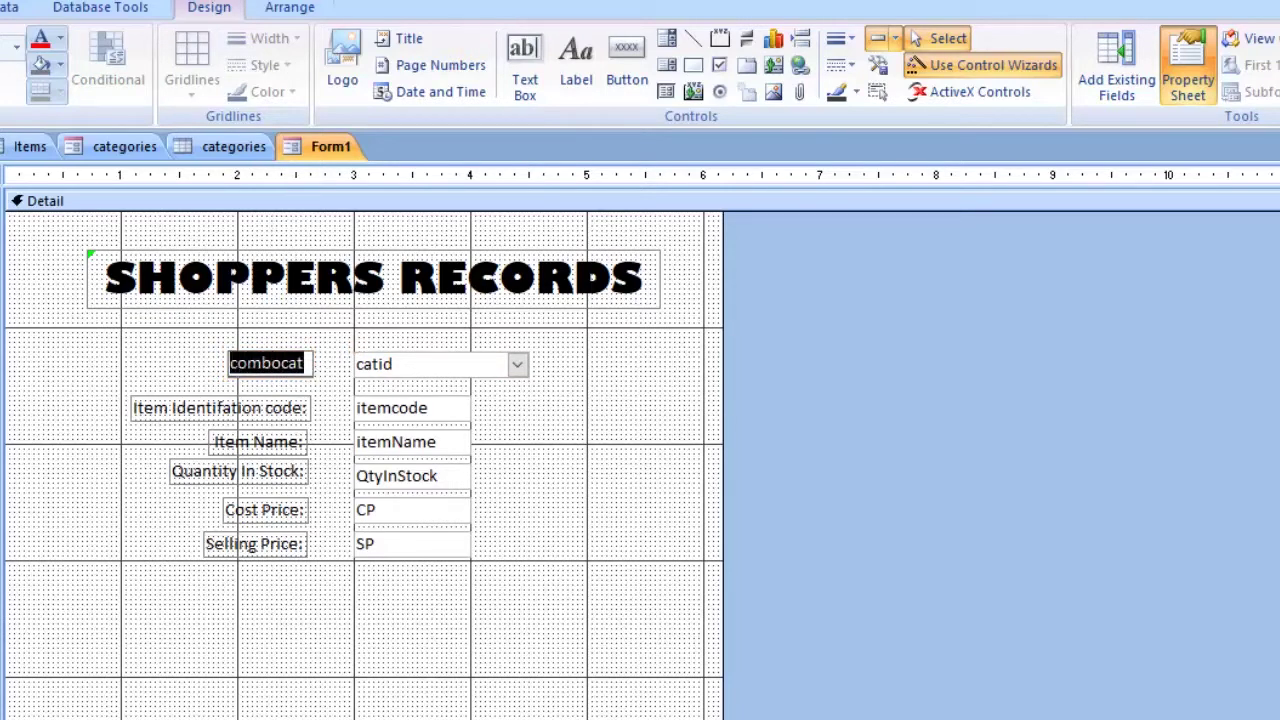
text(Cat)
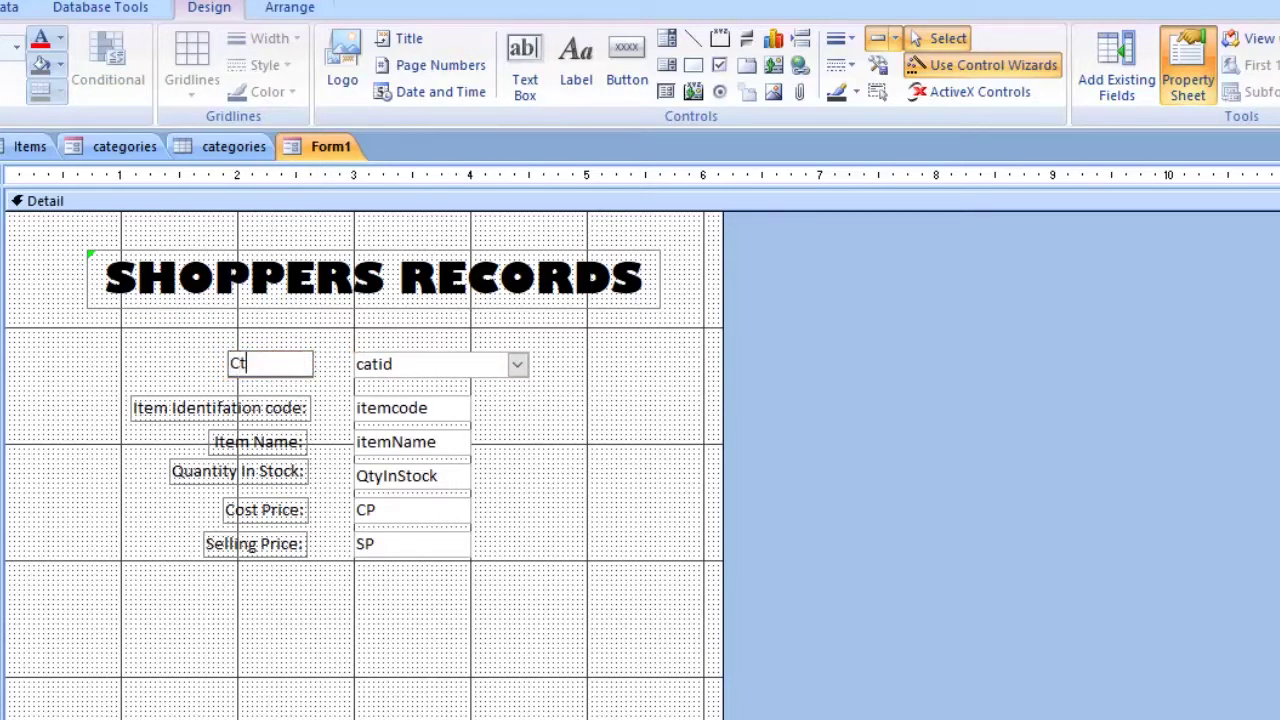
key(BackSpace)
text(teg)
key(BackSpace)
text(gory If)
key(BackSpace)
text(den)
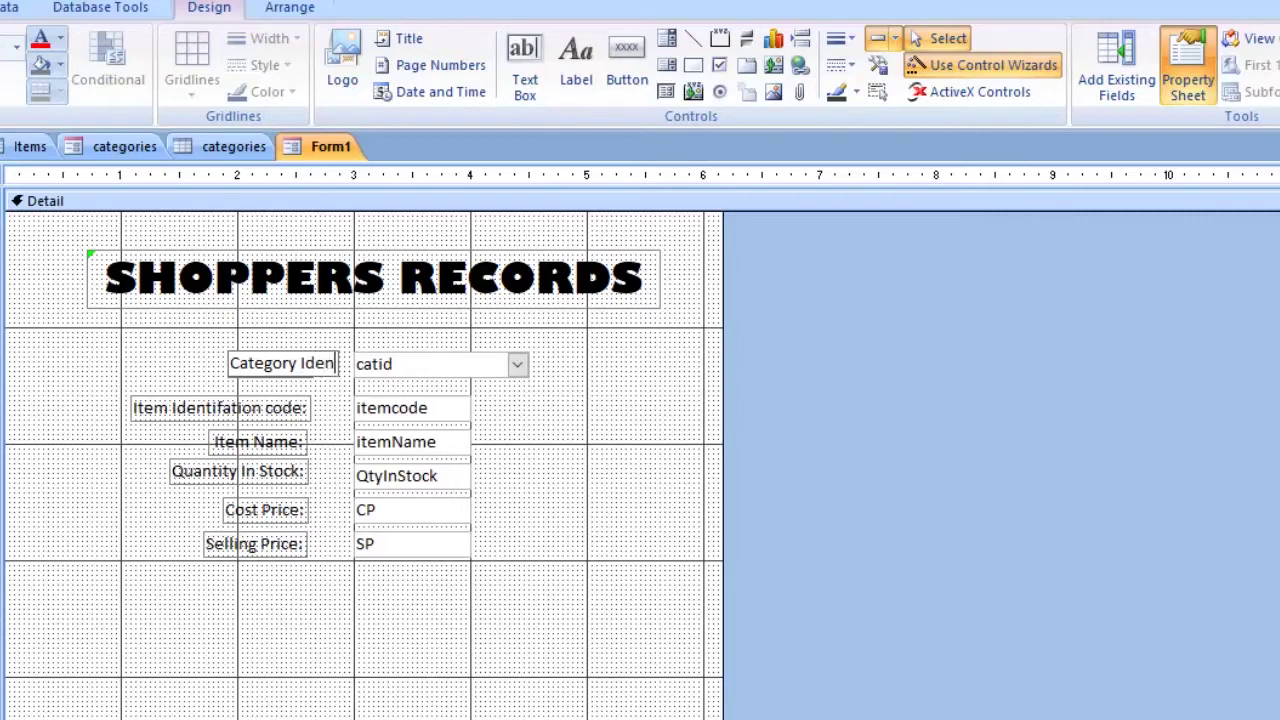
text(tification N)
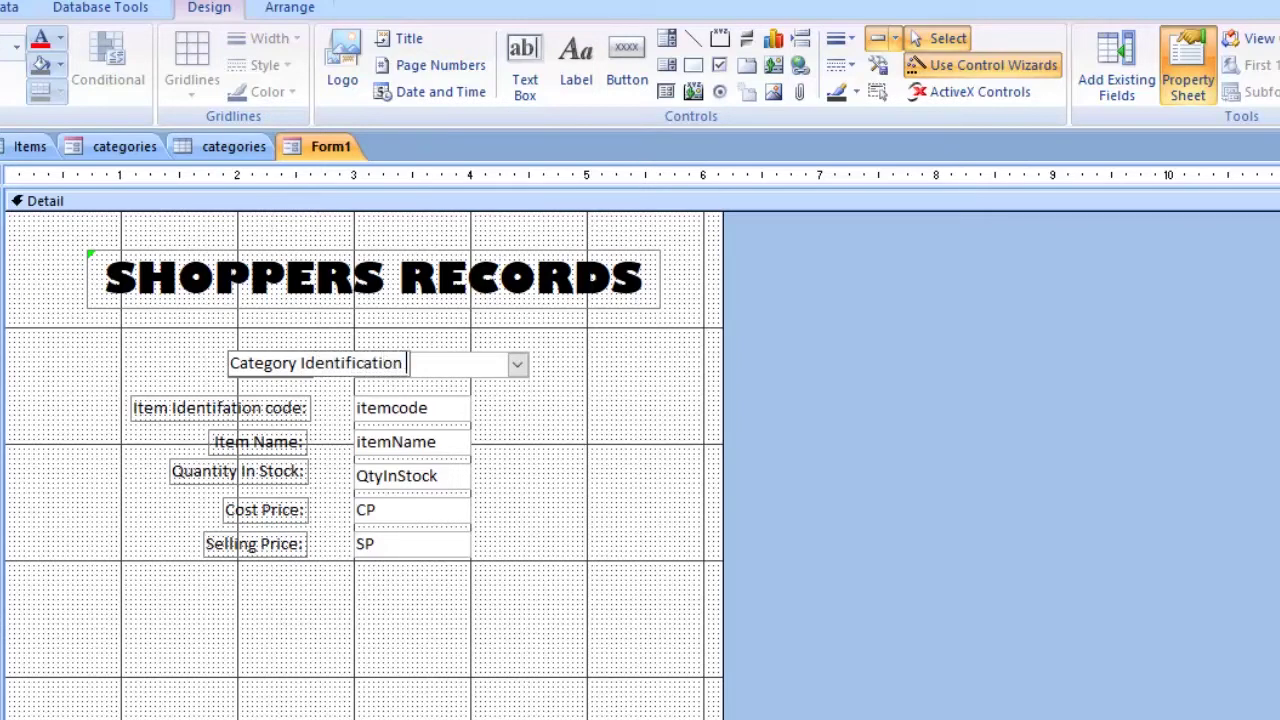
key(BackSpace)
key(BackSpace)
text(:)
key(Return)
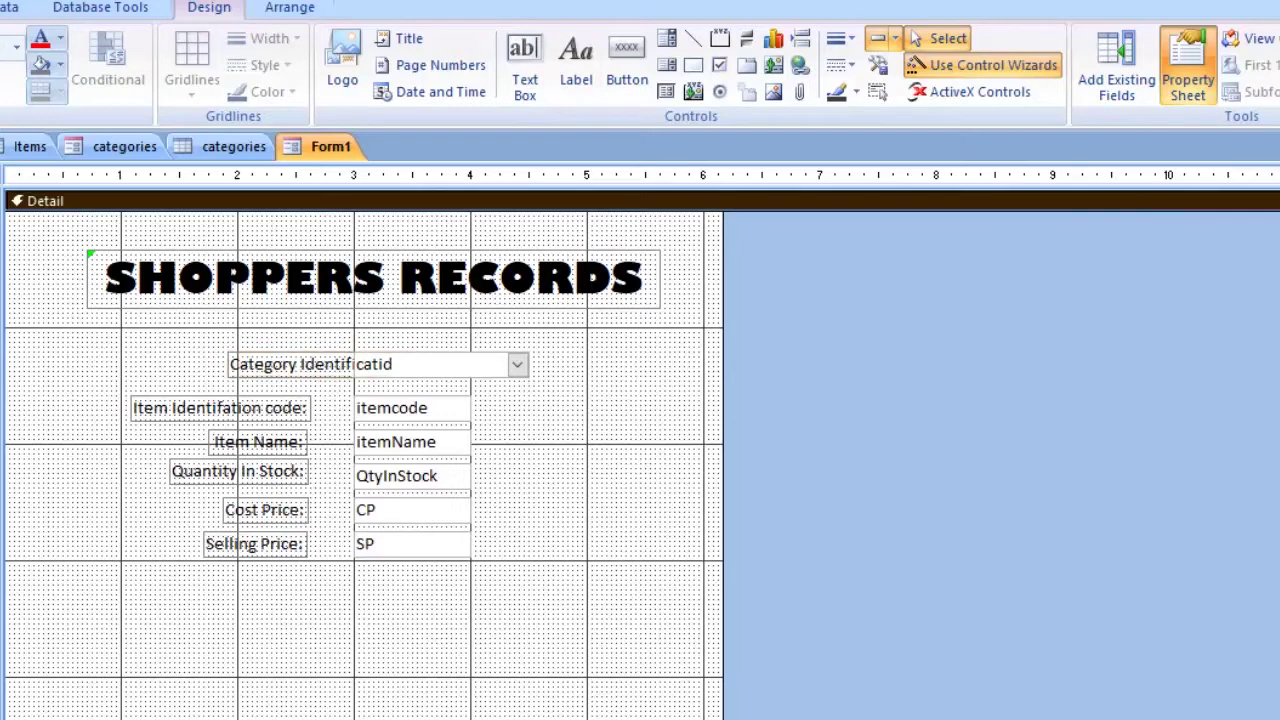
Move the Category Identification label clear of the combo box, align its end with the labels below, and lower the row slightly towards itemcode
drag(227, 349, 122, 349)
drag(303, 364, 310, 366)
click(580, 440)
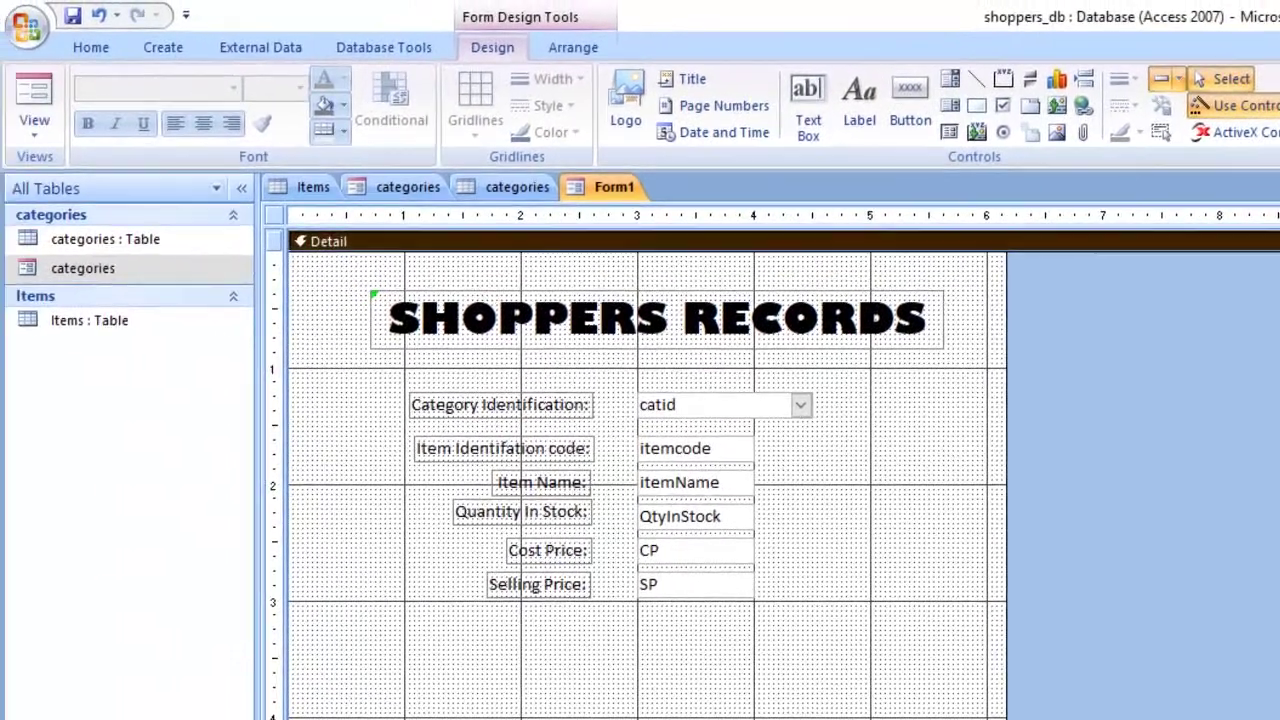
click(716, 405)
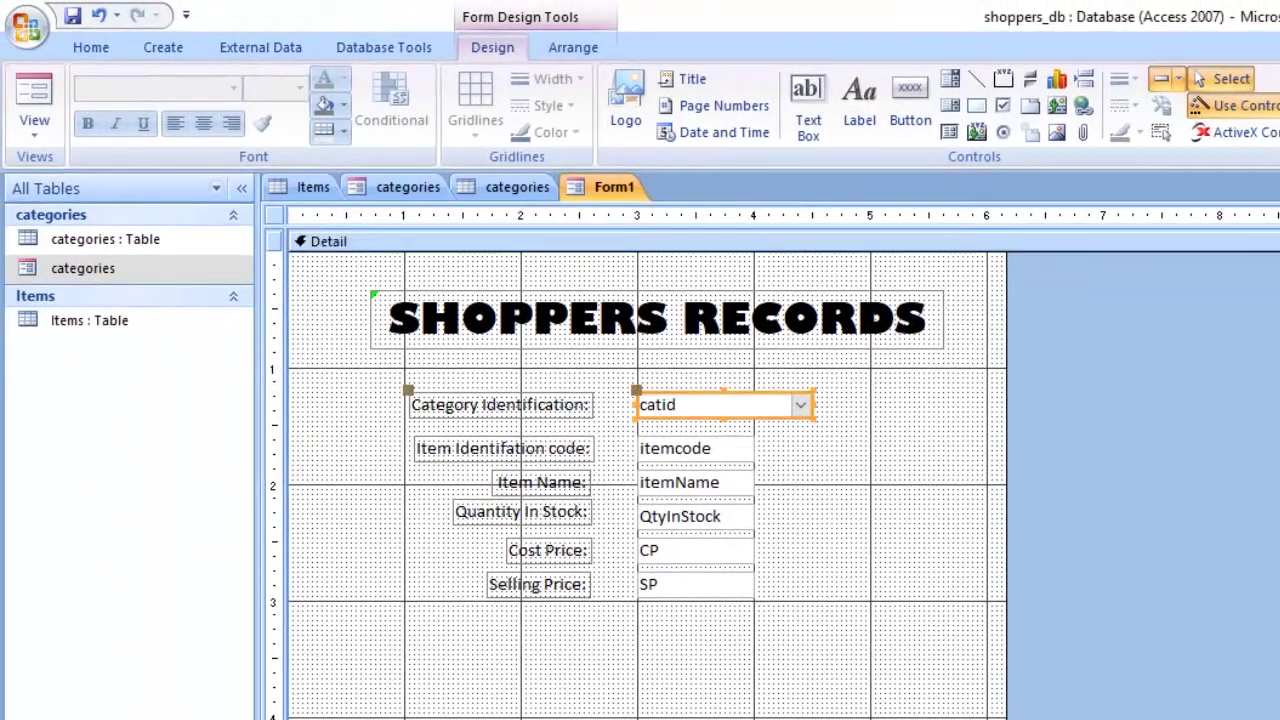
drag(716, 405, 716, 410)
click(856, 458)
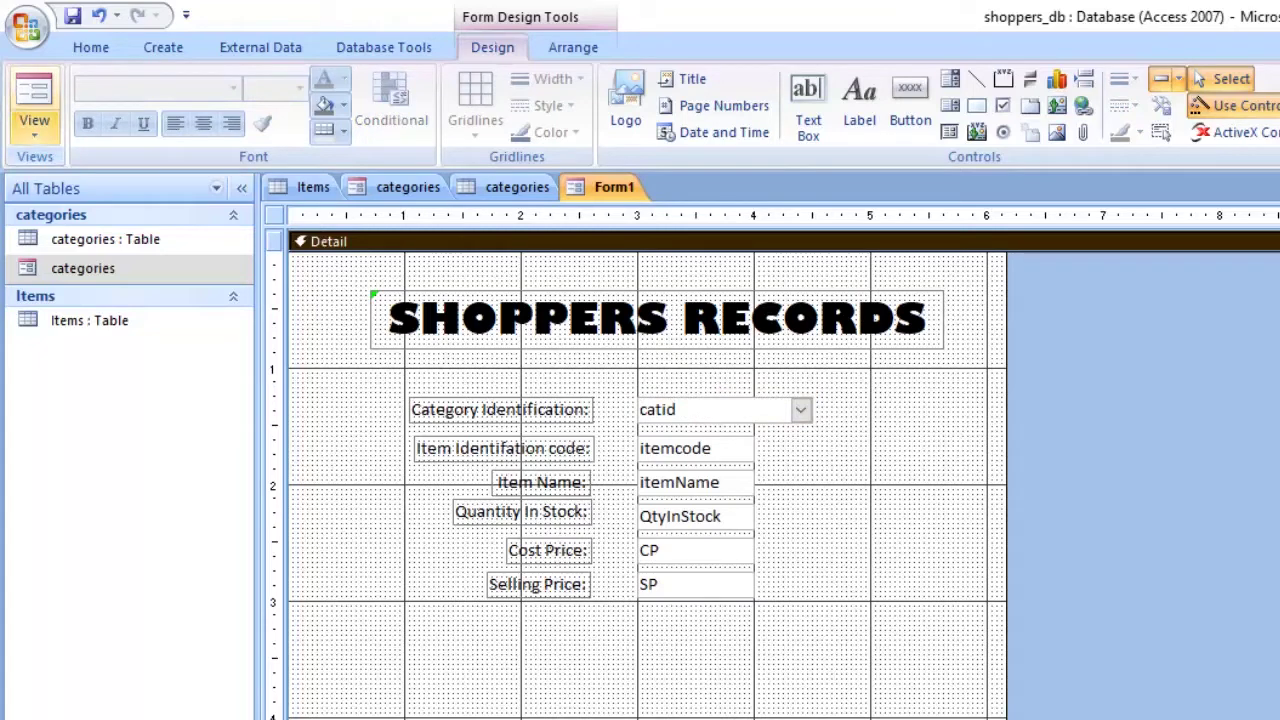
Switch the form to Form View and test the Bread record's category list by choosing Eats, Drinks and School Material in turn
click(34, 125)
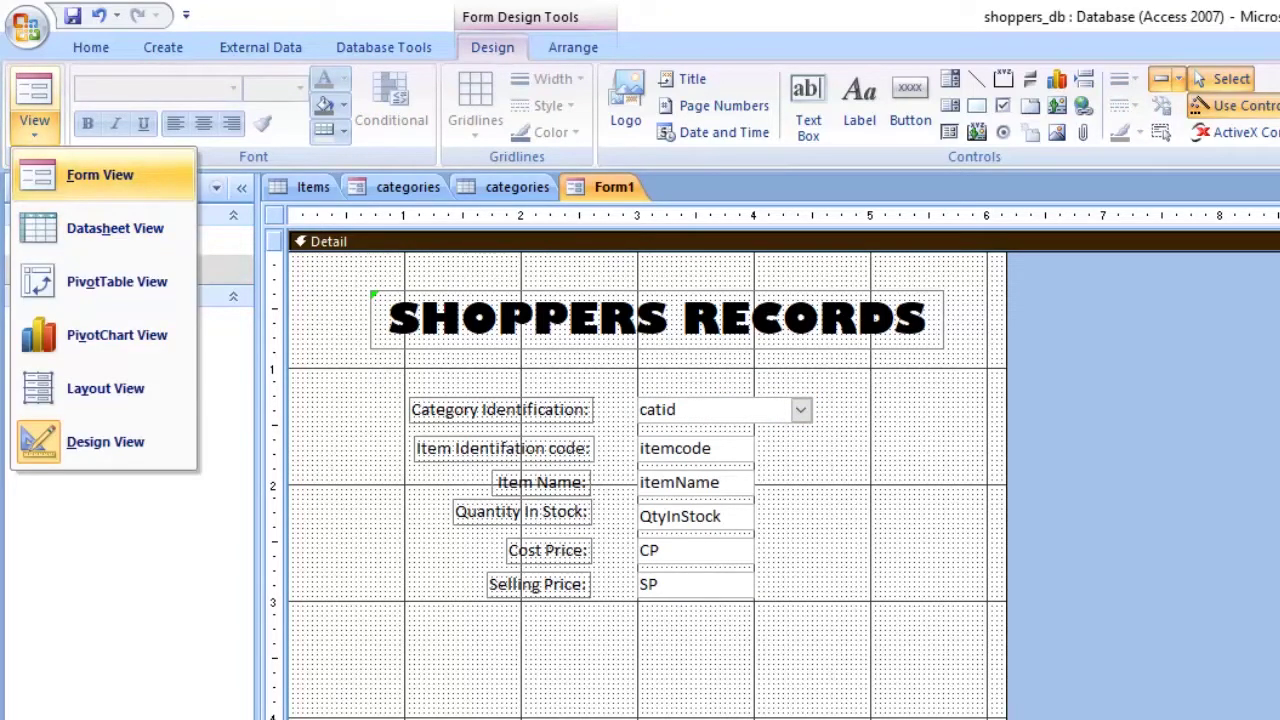
click(100, 175)
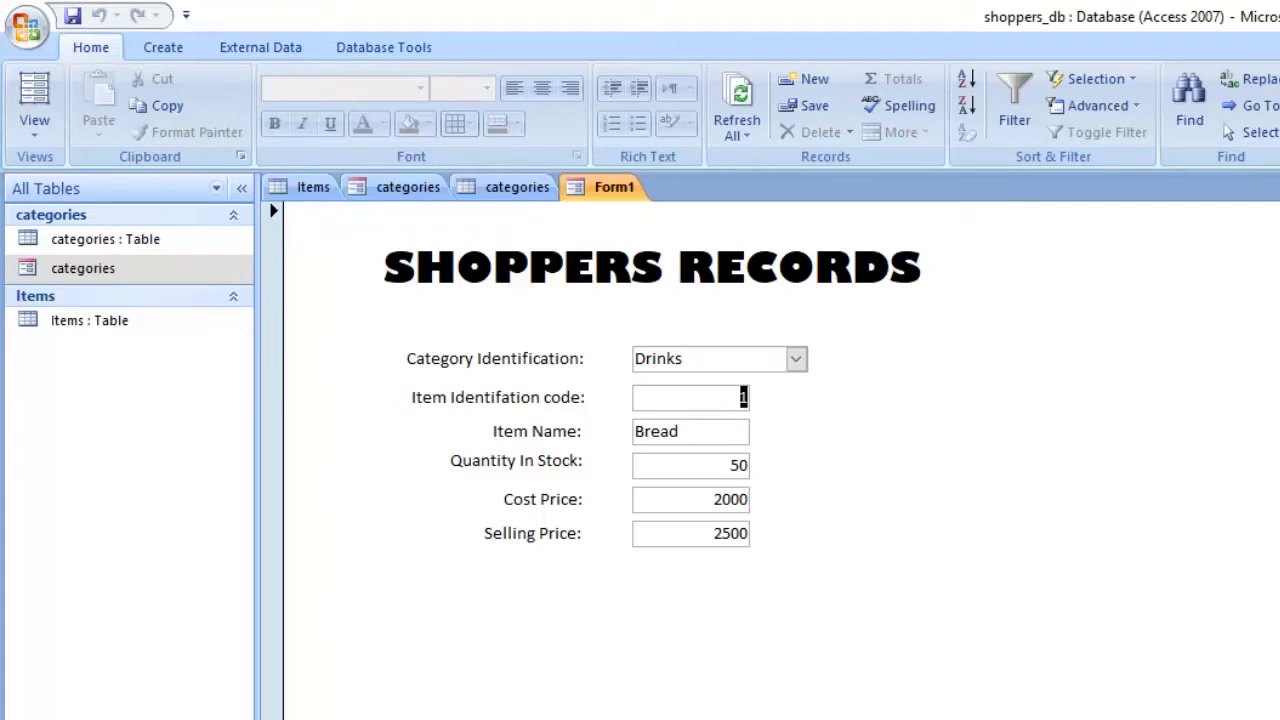
click(796, 358)
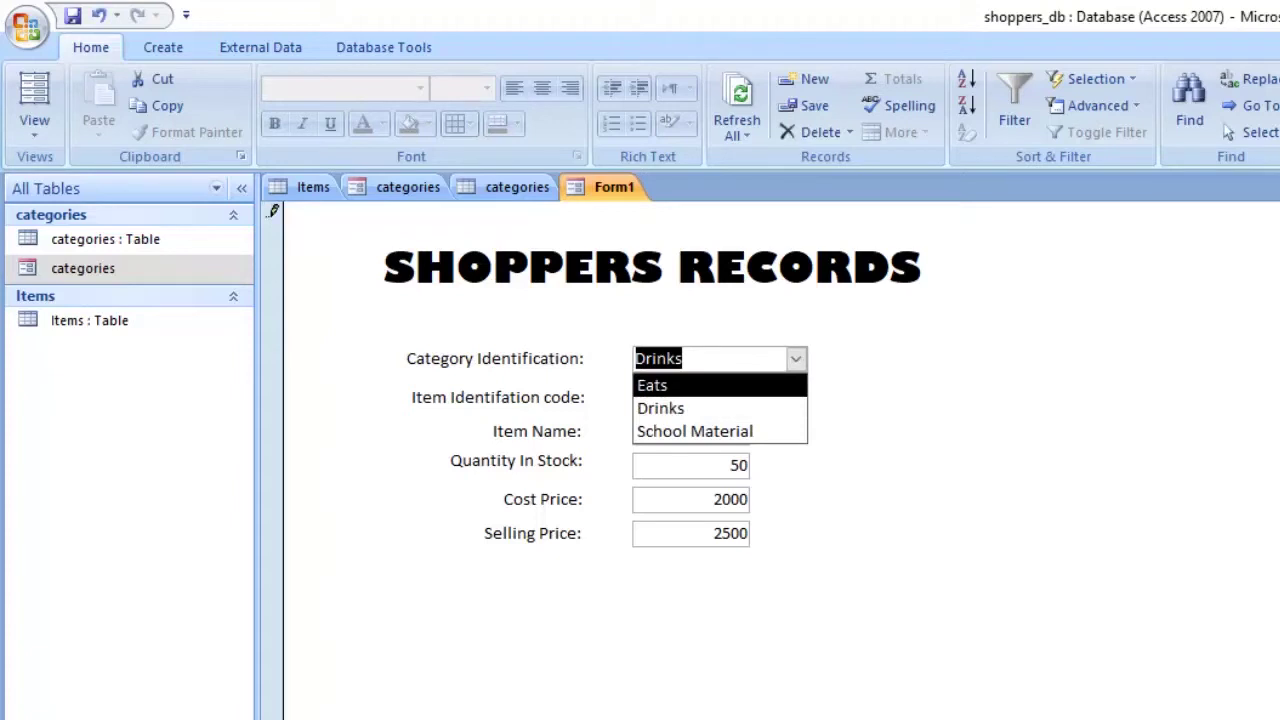
click(652, 385)
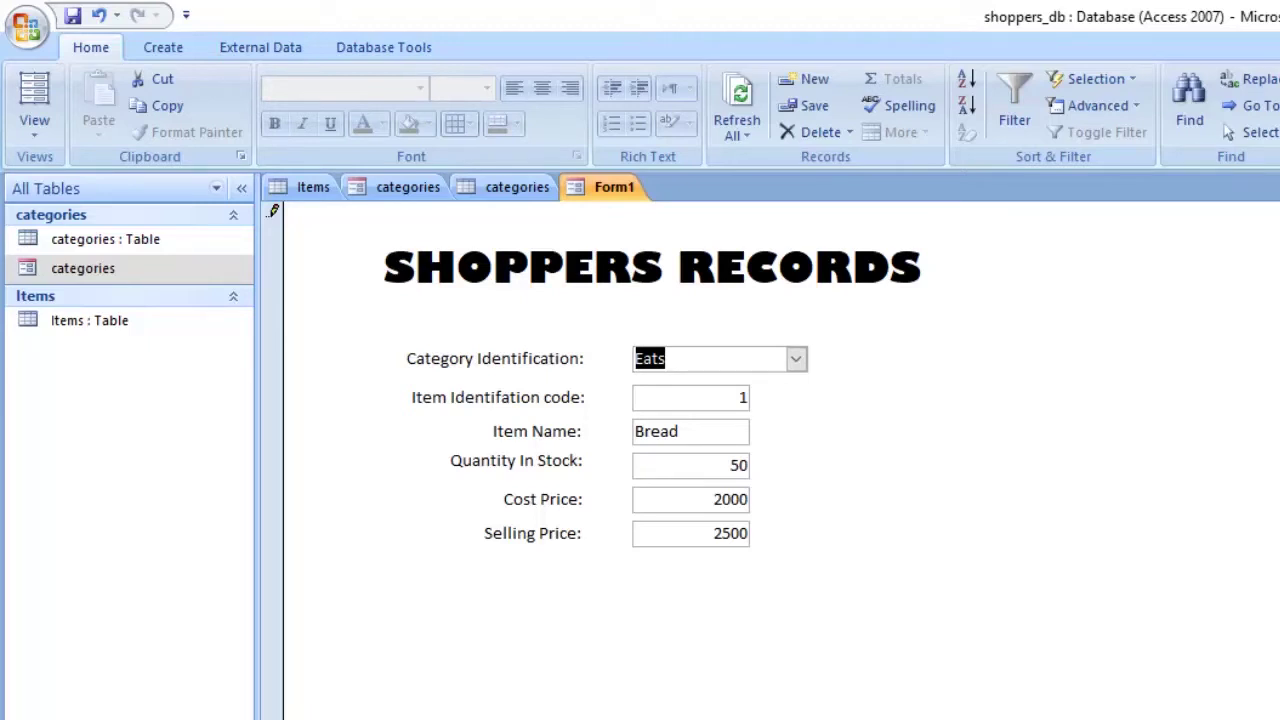
click(796, 359)
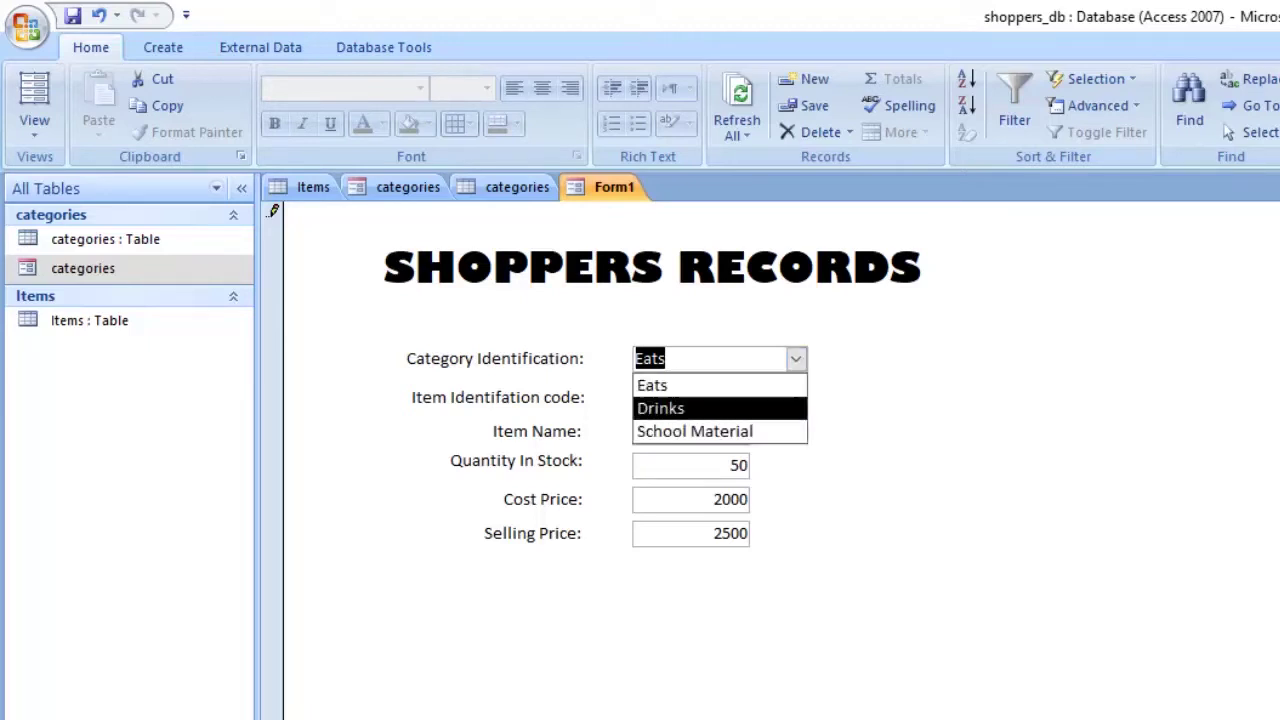
click(660, 407)
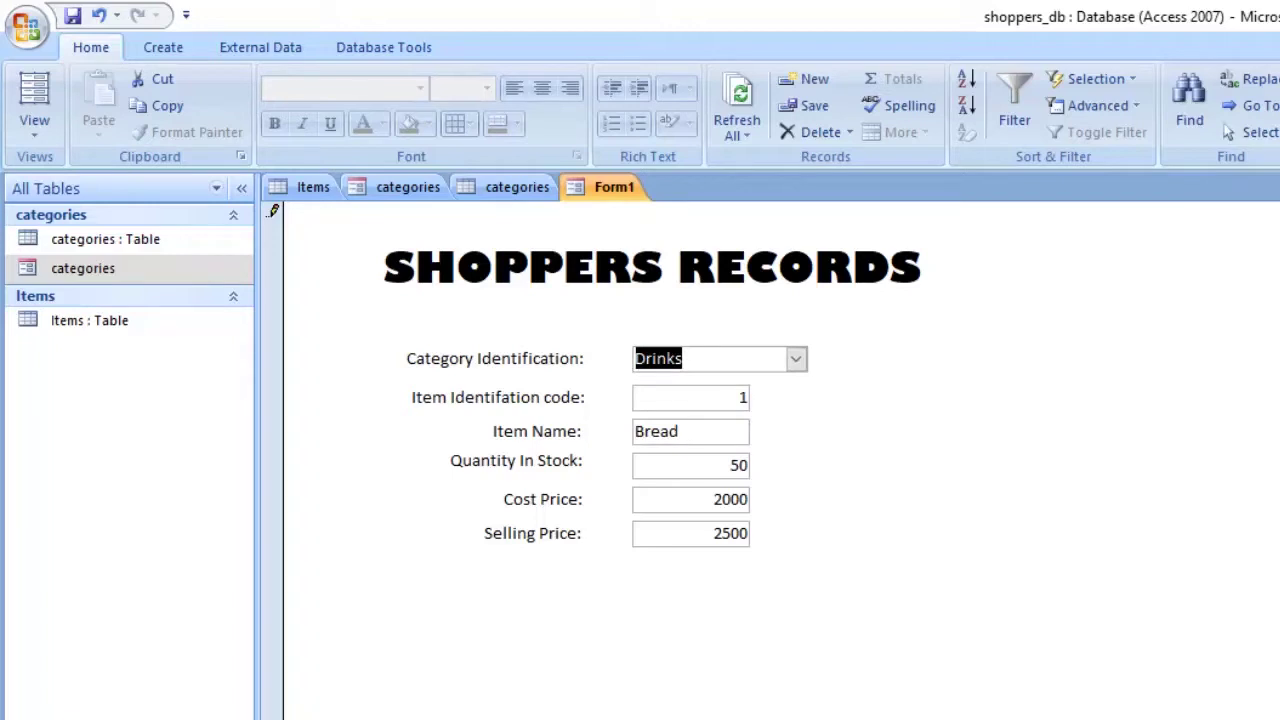
key(F4)
key(Down)
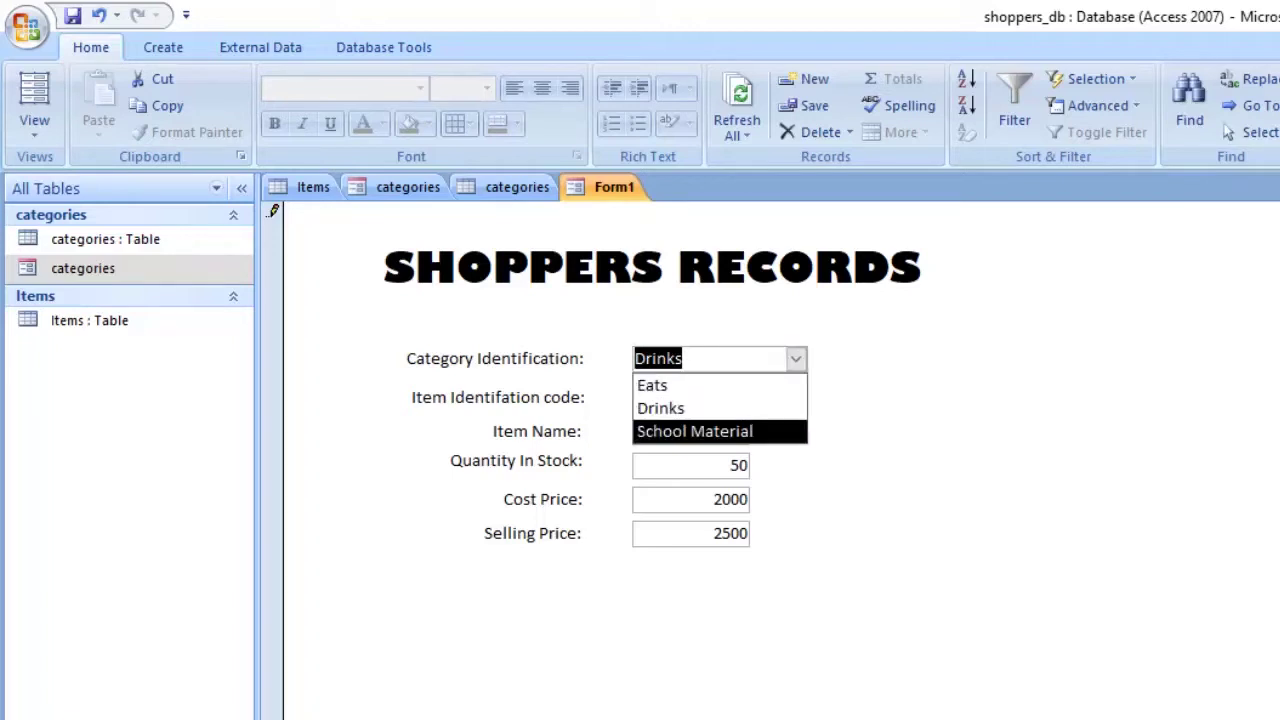
key(Return)
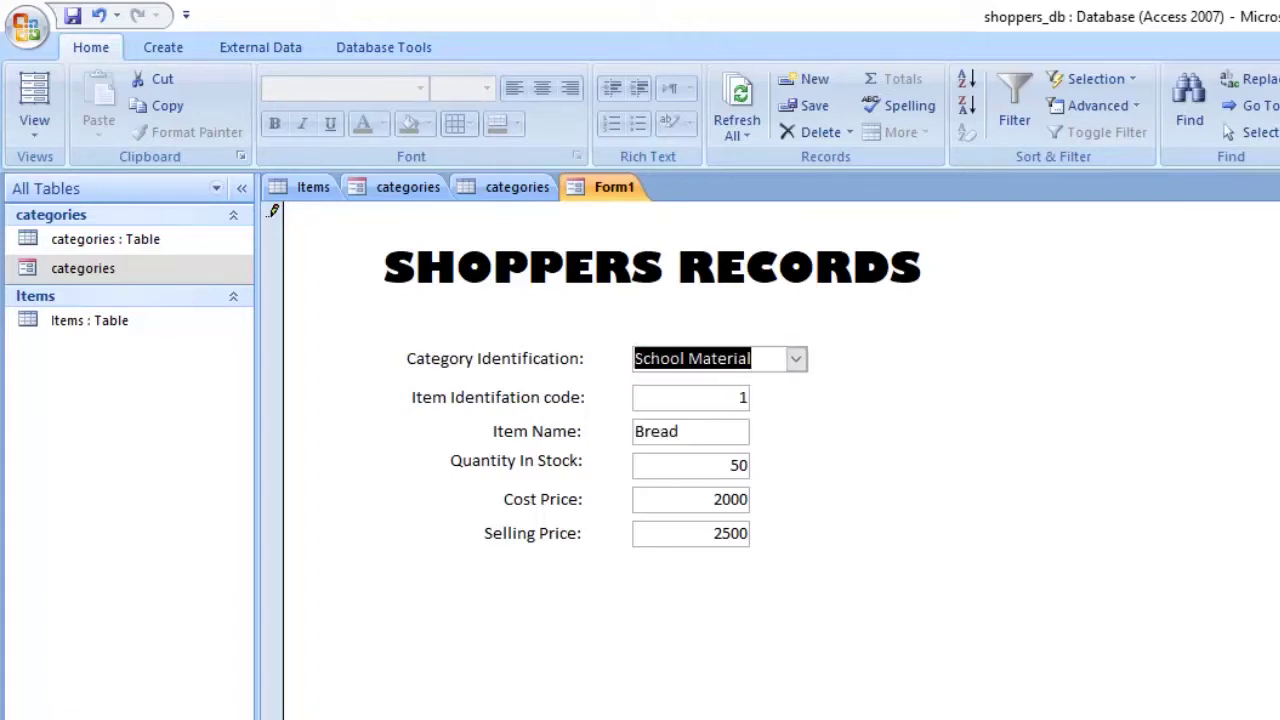
Run the Bread record's category through Eats and Drinks once more, and set it to School Material
key(Tab)
key(shift+Tab)
key(F4)
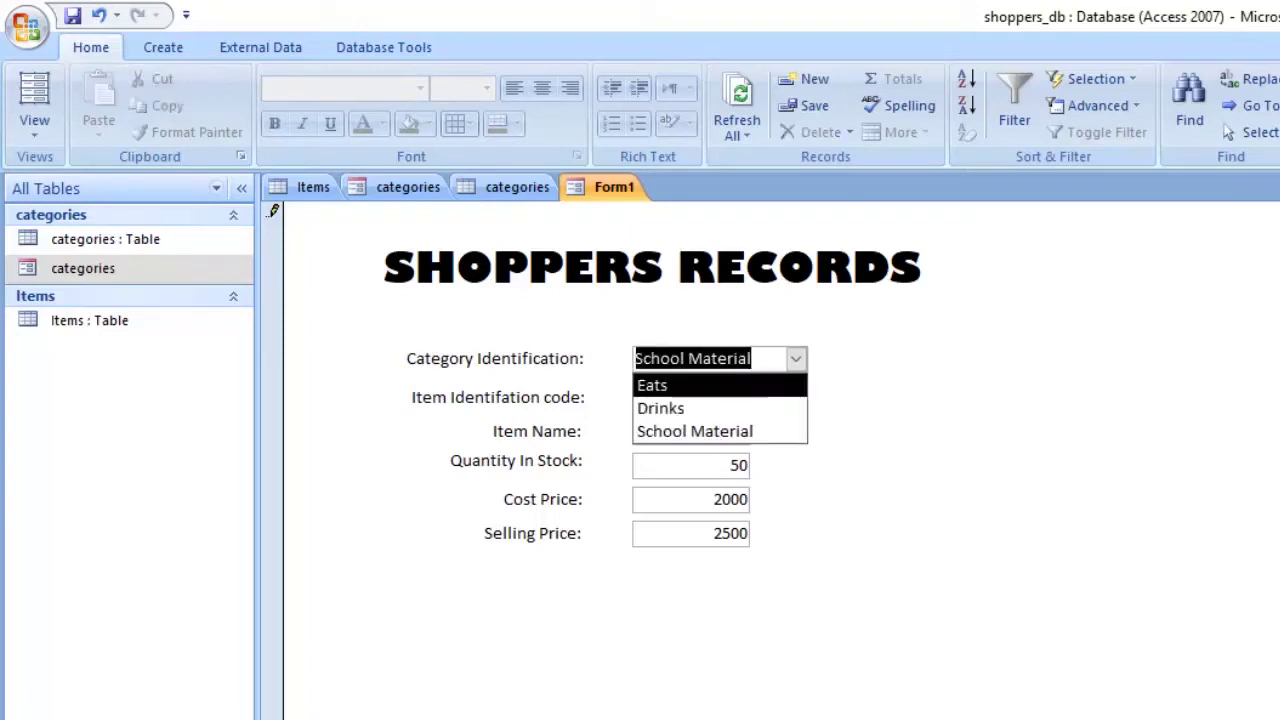
key(Return)
key(F4)
key(Down)
key(Return)
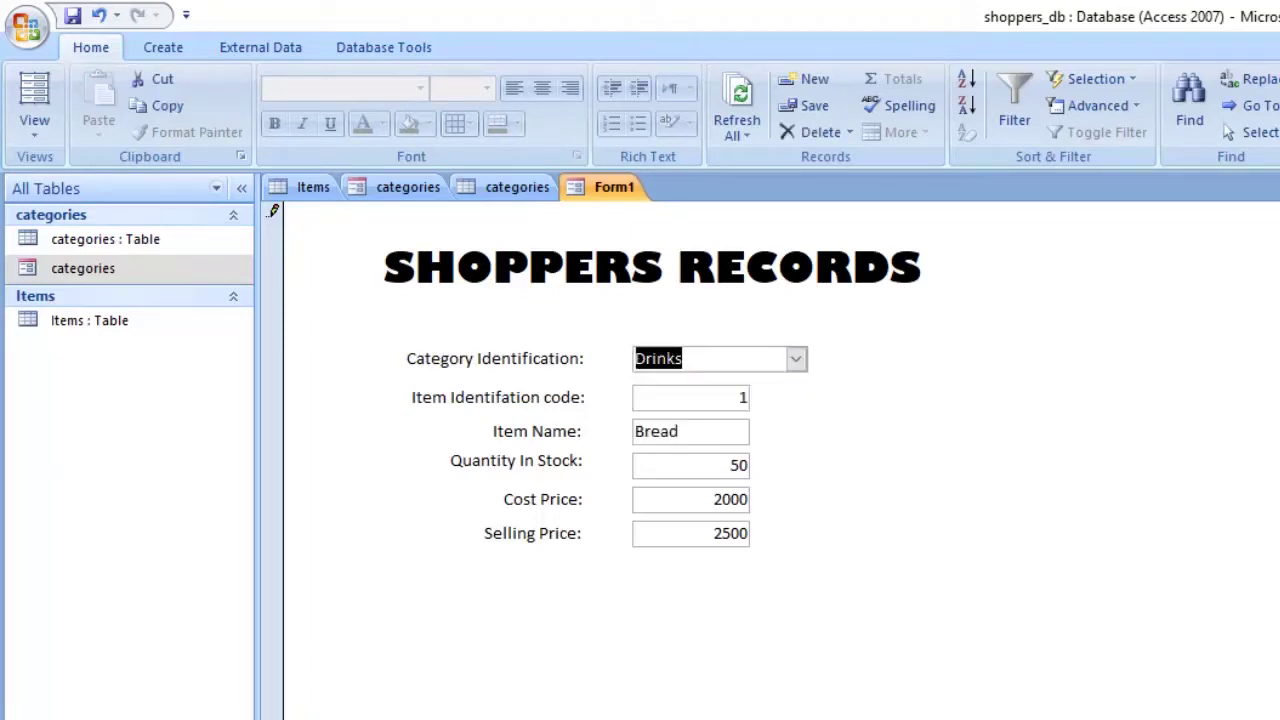
key(F4)
key(Down)
key(Return)
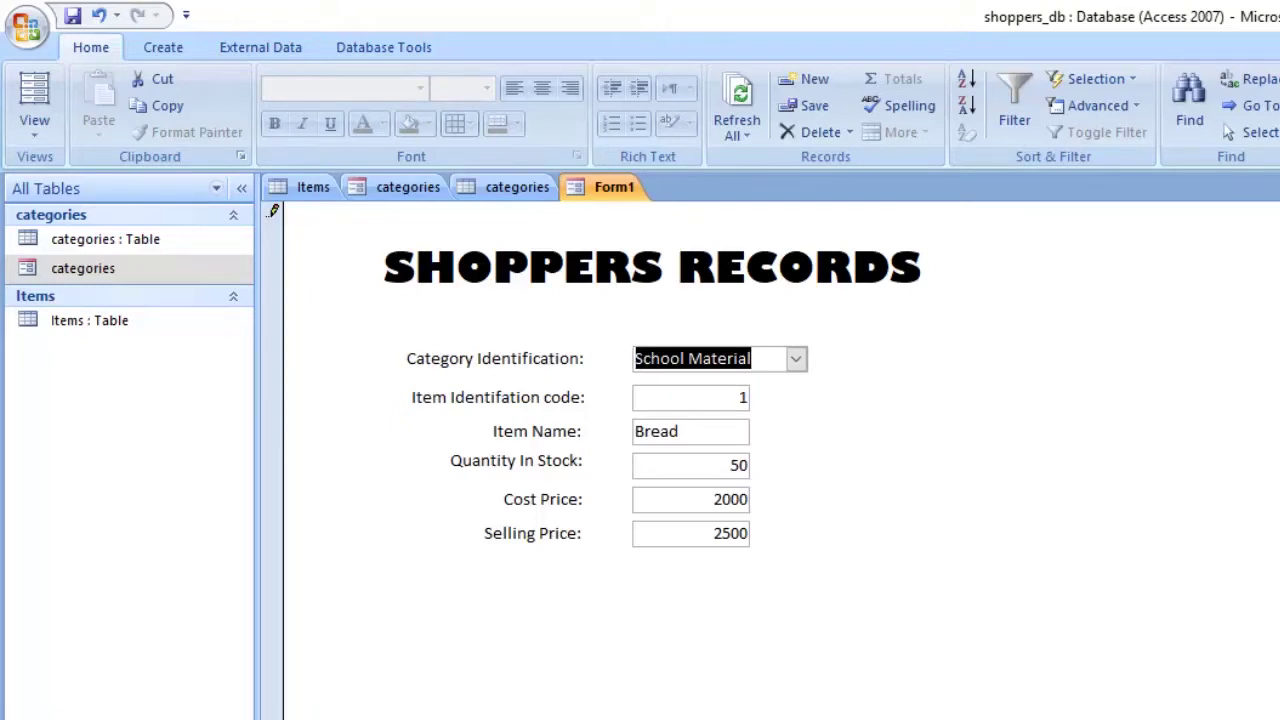
Browse the item records up to the blank new record and return to the Bread record
key(Page_Down)
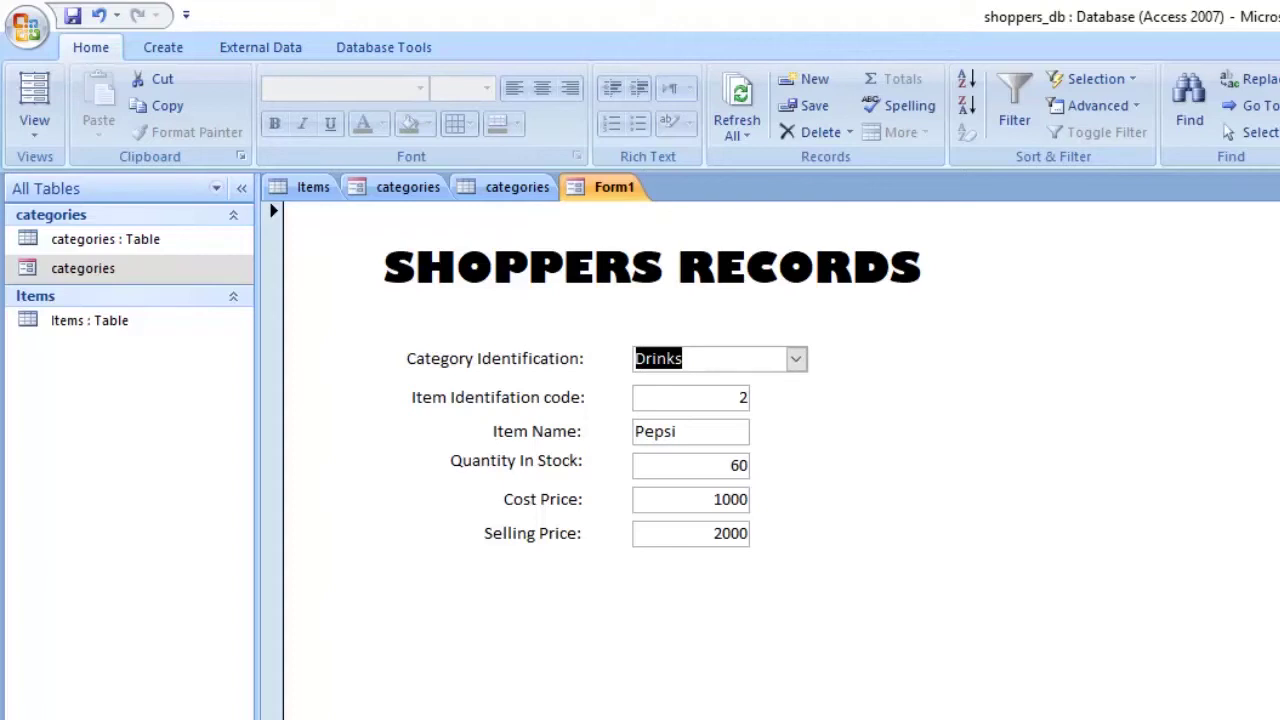
key(Page_Up)
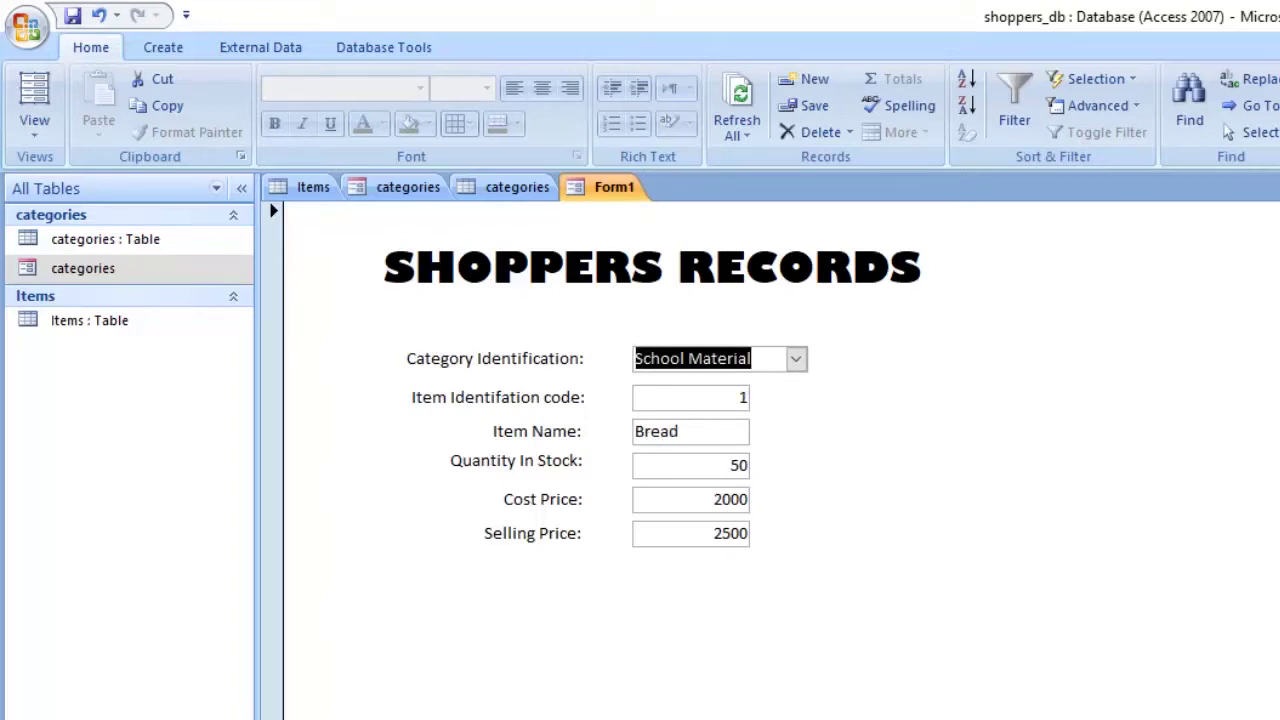
key(Page_Down)
key(Page_Down)
key(Page_Down)
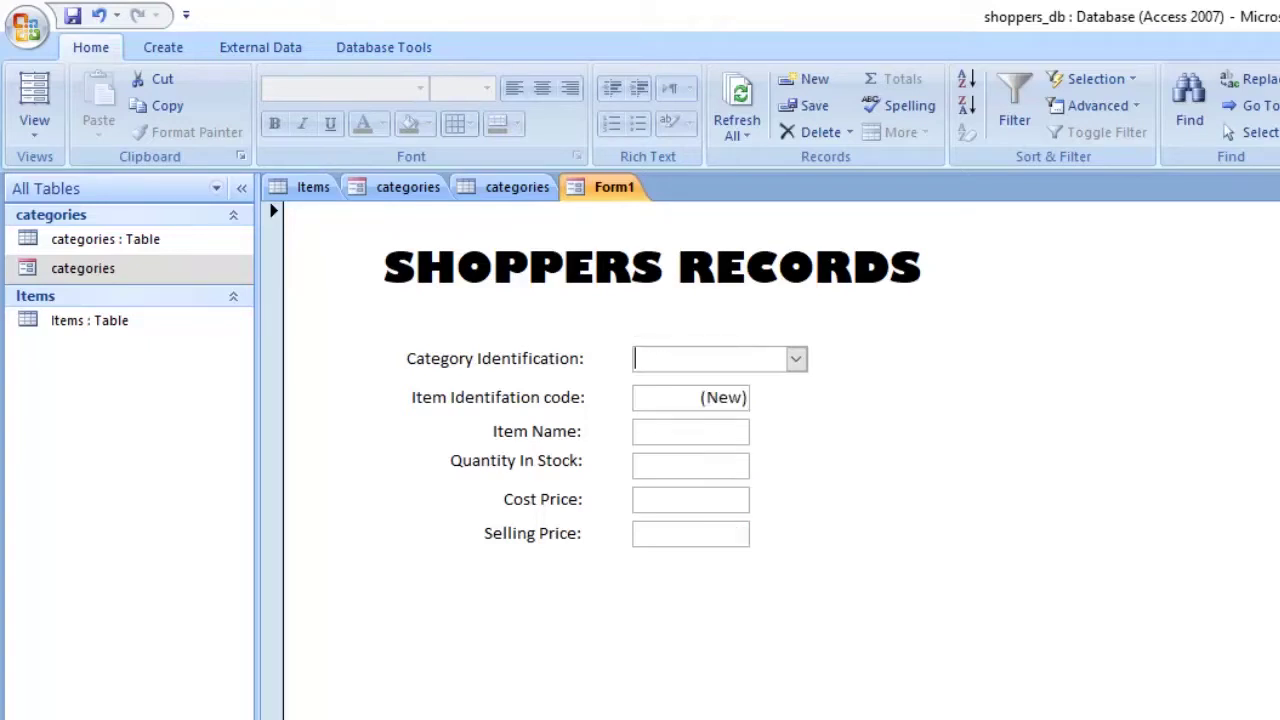
key(Page_Up)
key(Page_Up)
key(Page_Up)
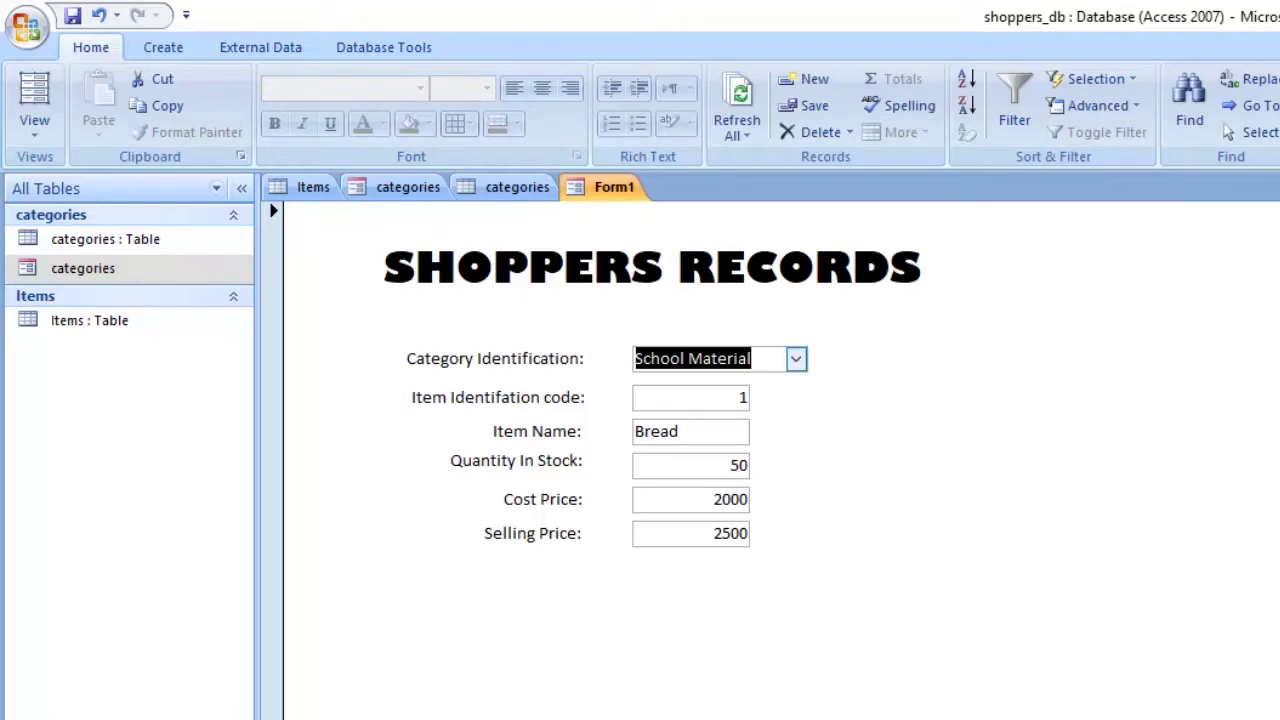
Check the category list on the Bread record, and examine the categories shown for Pepsi and Minute Maid
click(796, 358)
click(796, 358)
key(Page_Down)
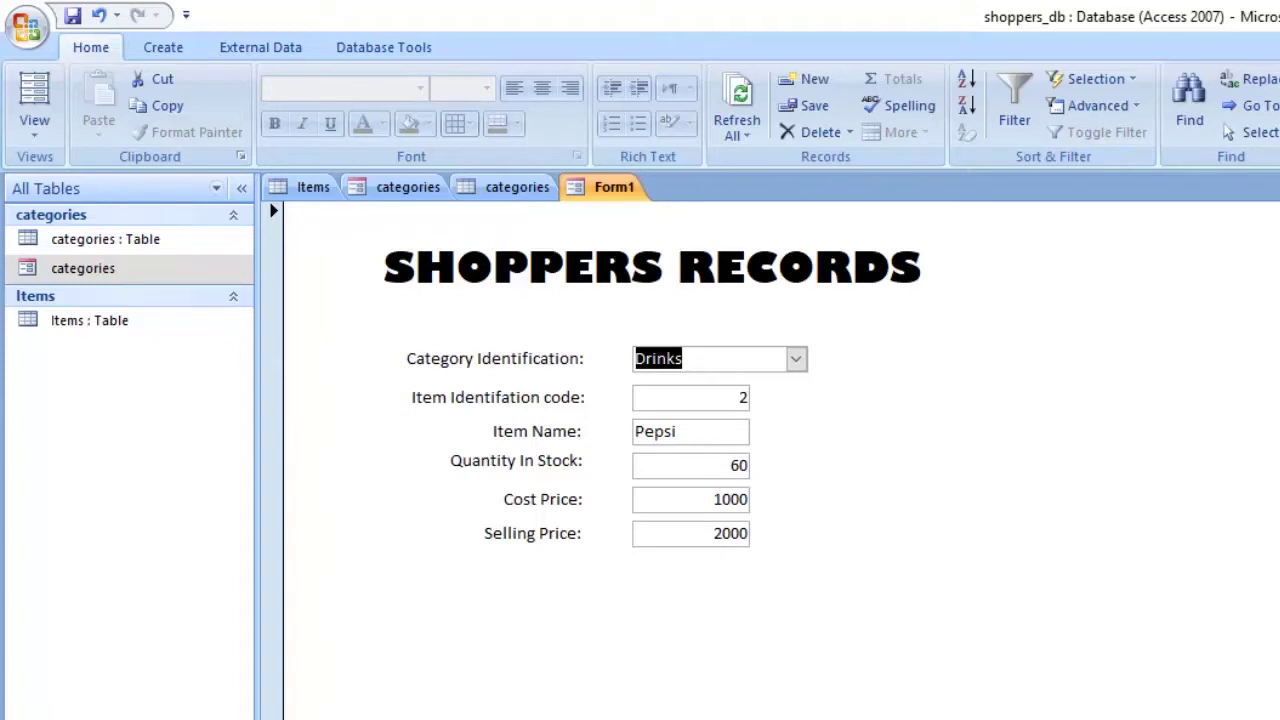
key(Page_Down)
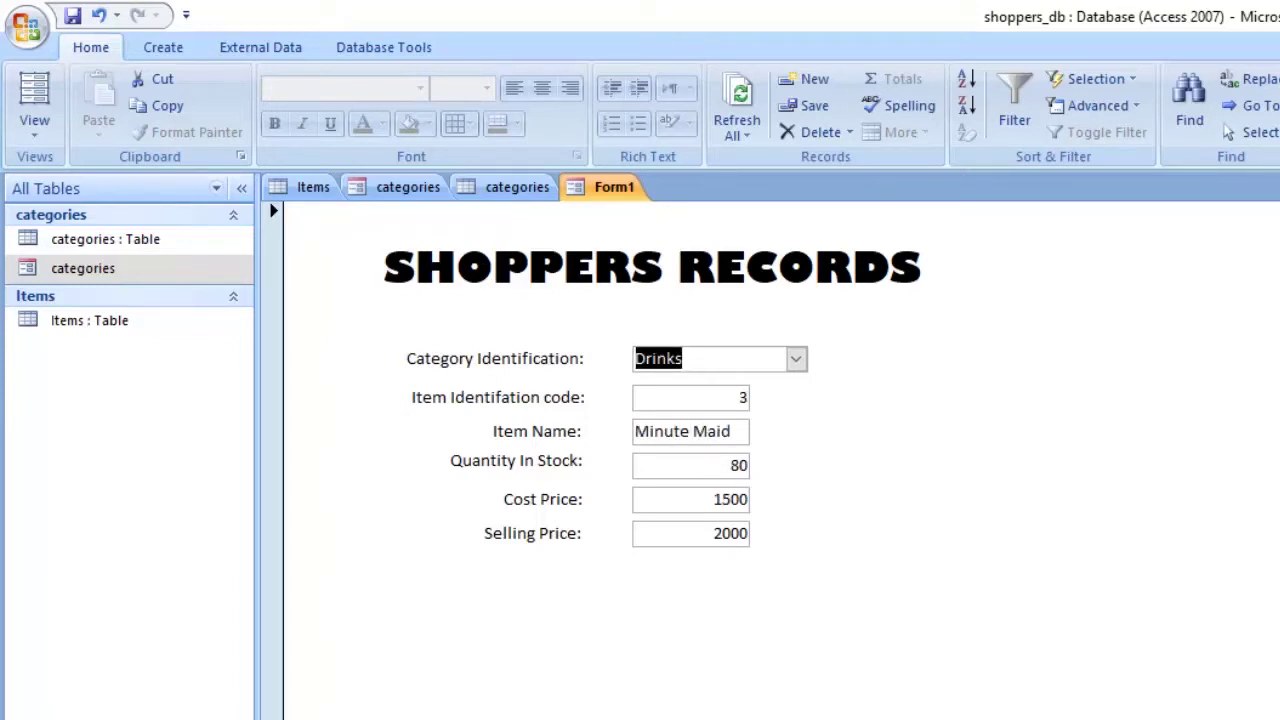
key(Page_Up)
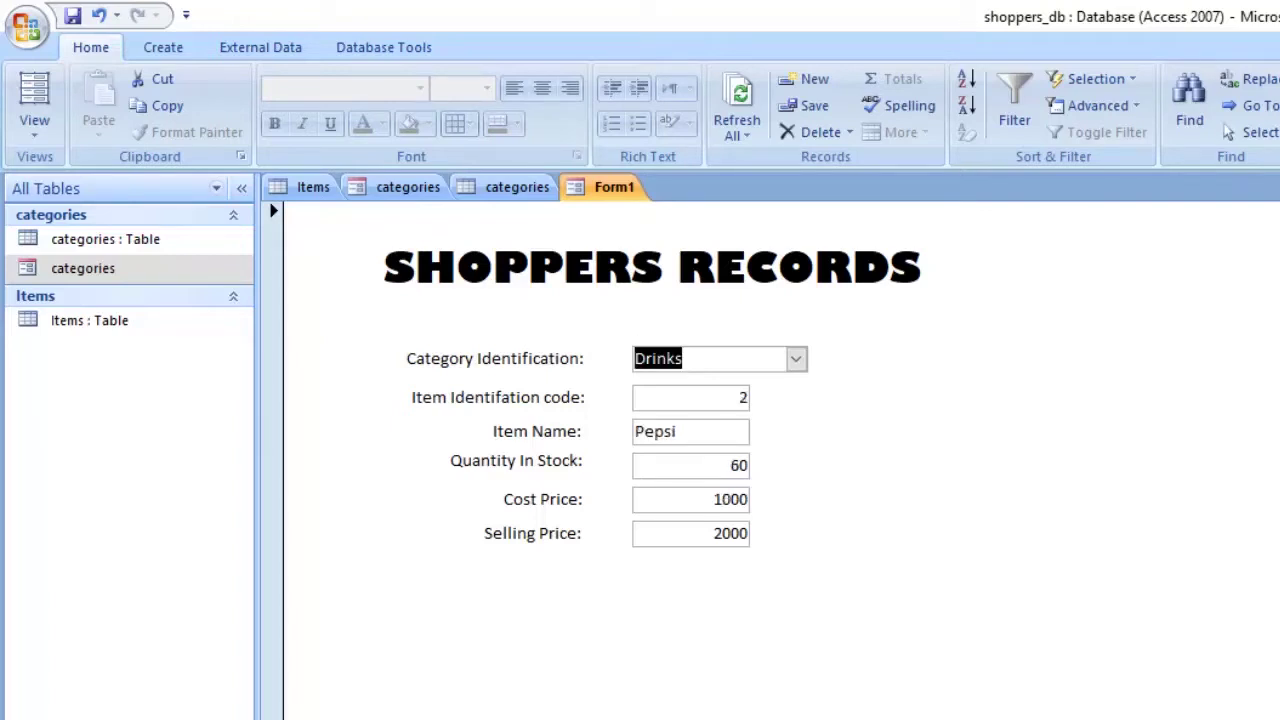
key(Page_Up)
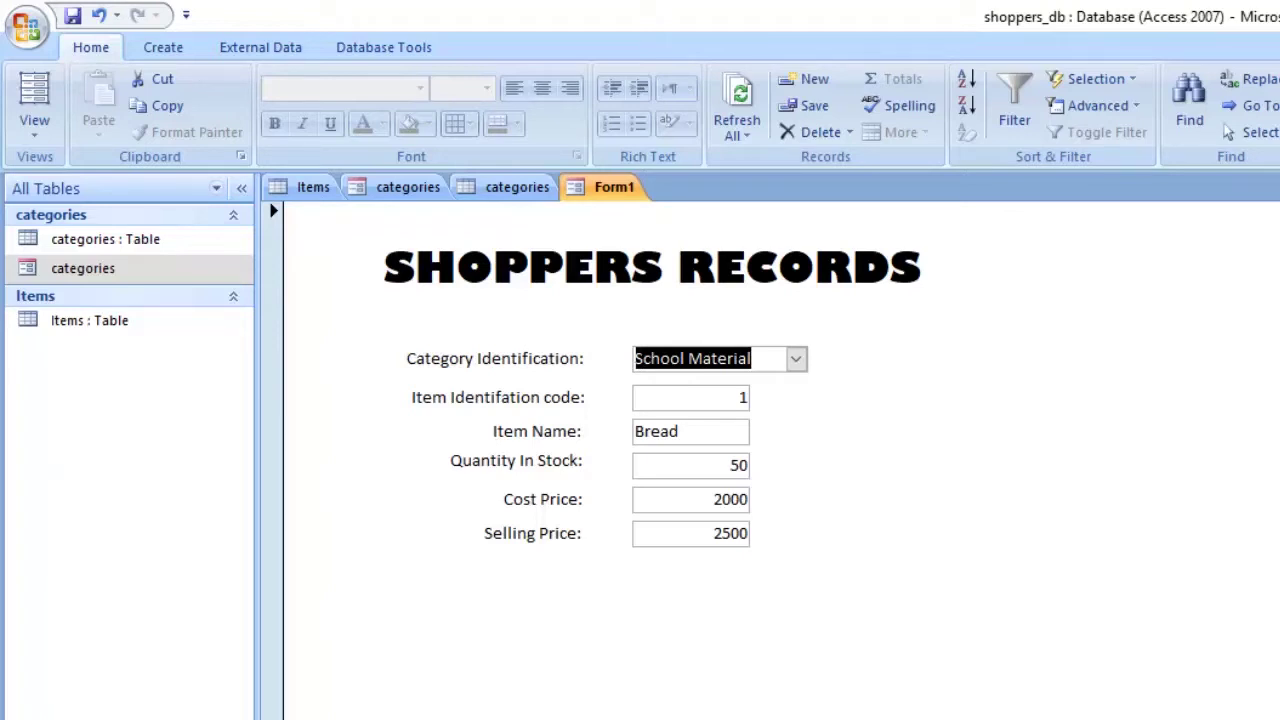
Go through all item records again, comparing the category shown with each item's details, and return to the first record
key(Page_Down)
key(Page_Down)
key(Page_Down)
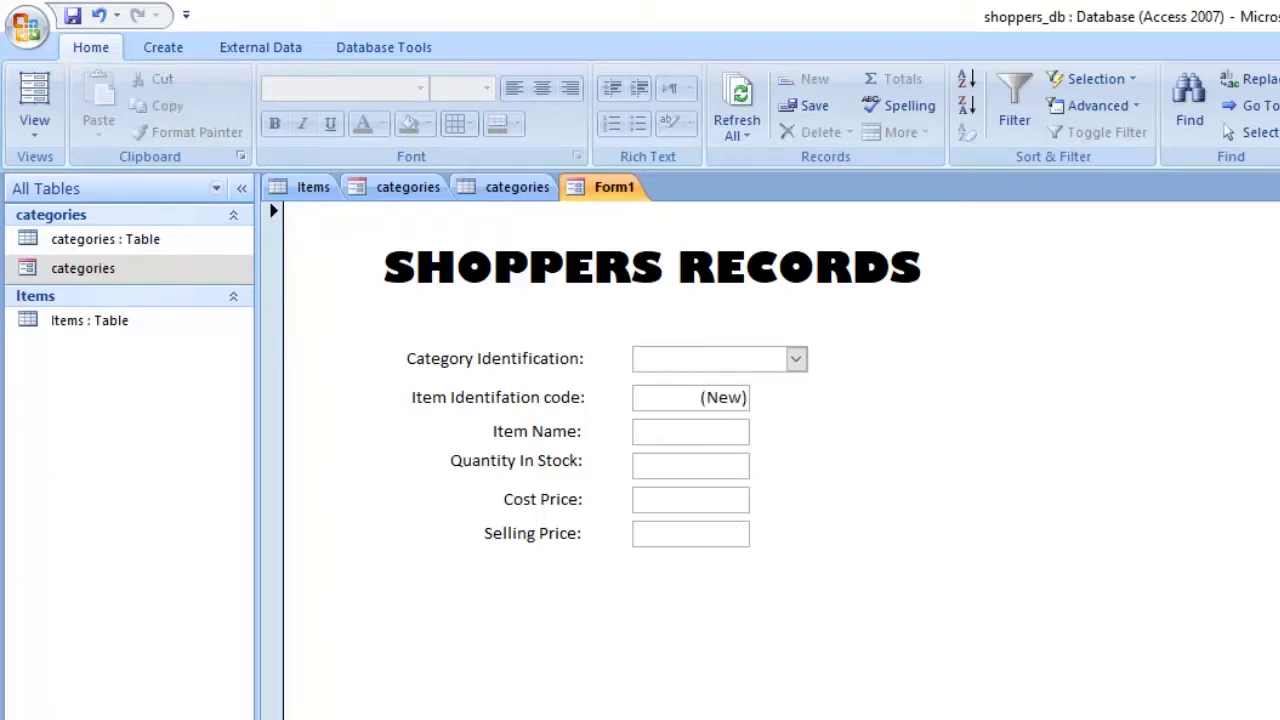
key(Page_Up)
key(Page_Up)
key(Page_Up)
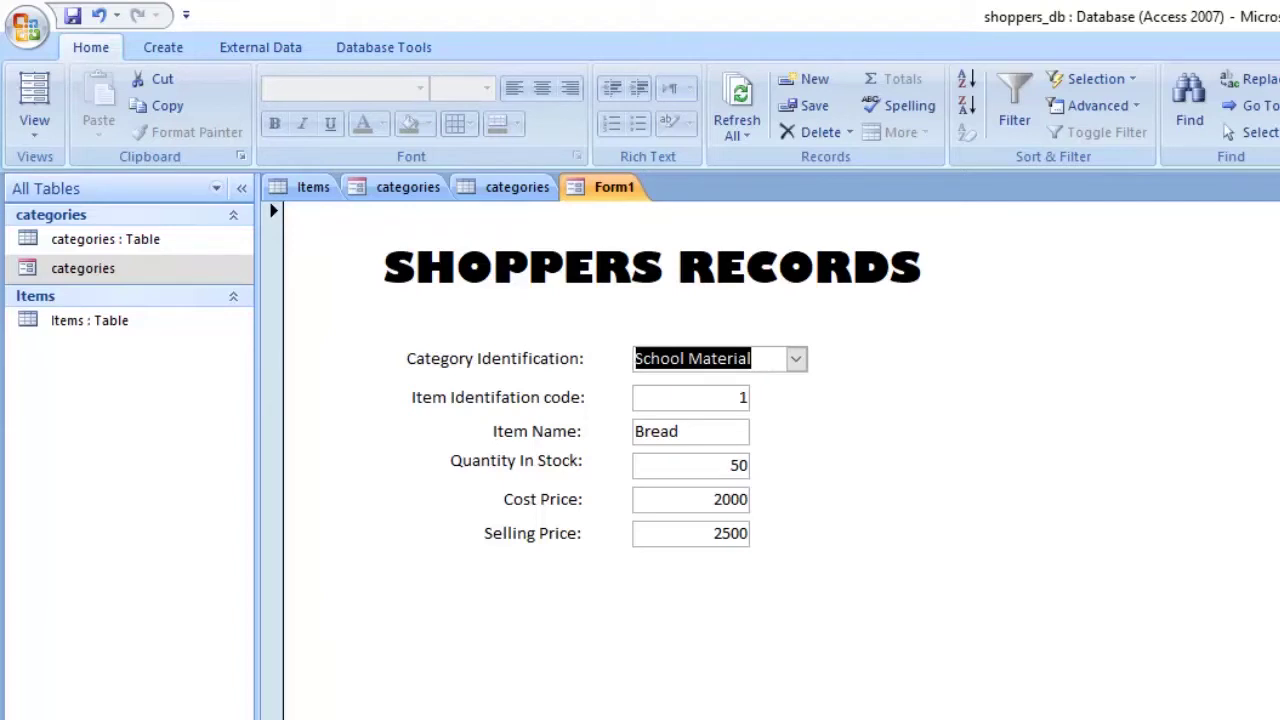
key(Page_Down)
key(Page_Down)
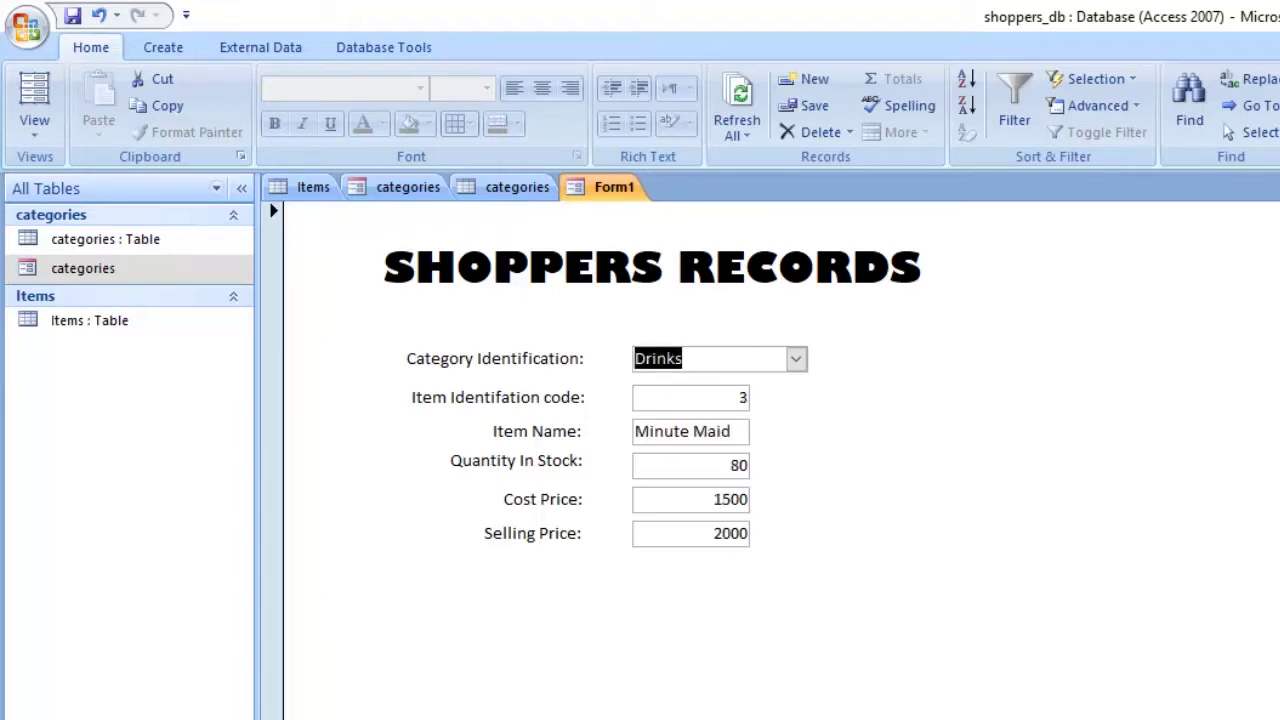
key(Page_Up)
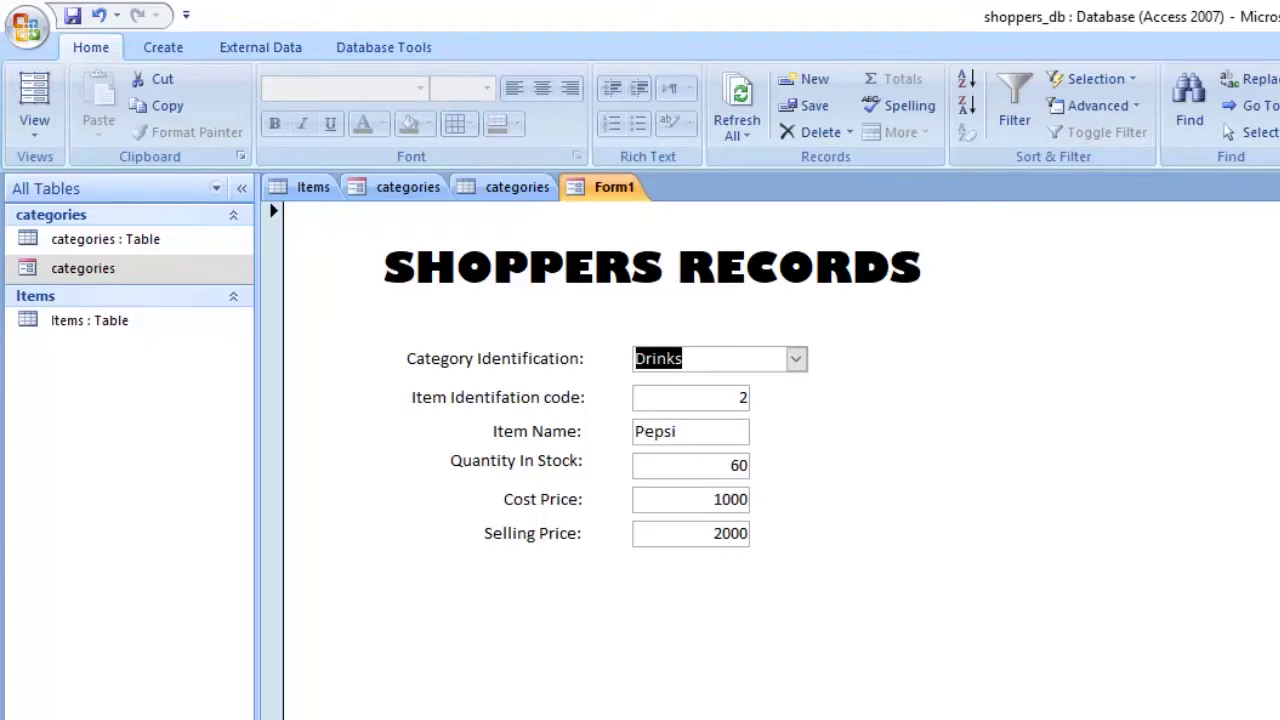
key(Page_Up)
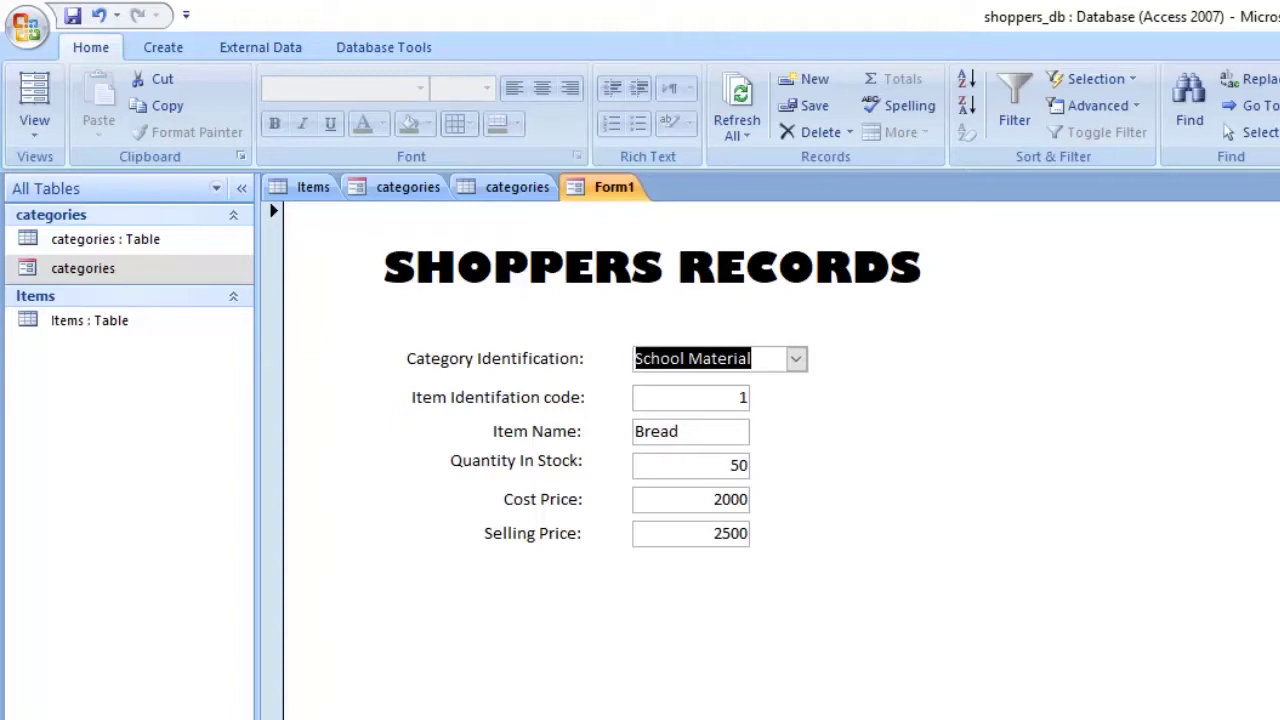
Start a new item record in Form1 and set its category to School Material
key(Page_Down)
key(Page_Down)
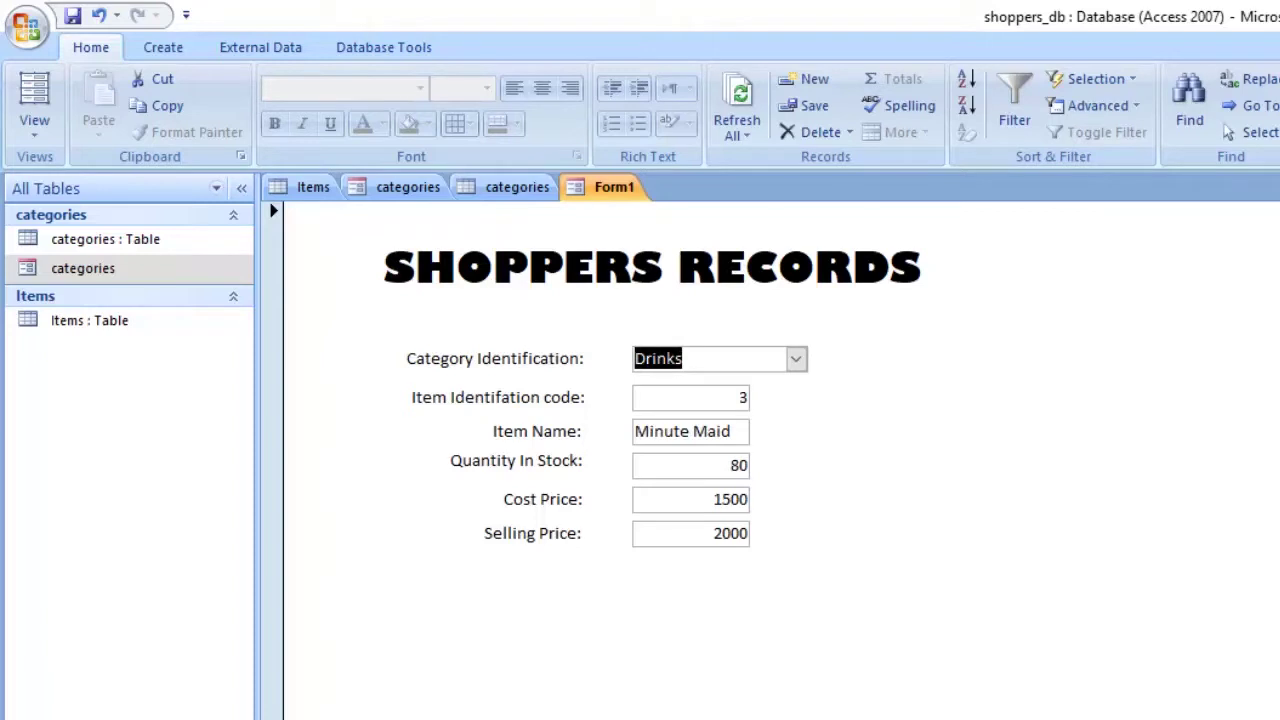
key(Page_Down)
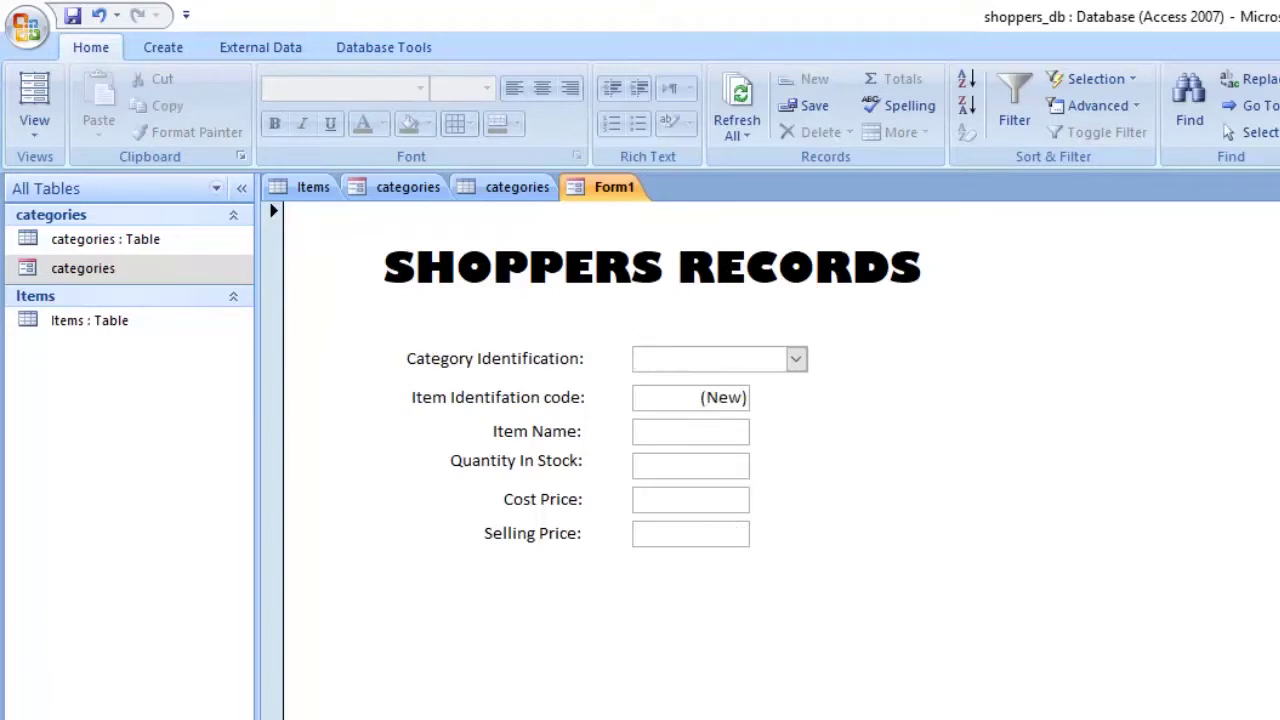
click(796, 359)
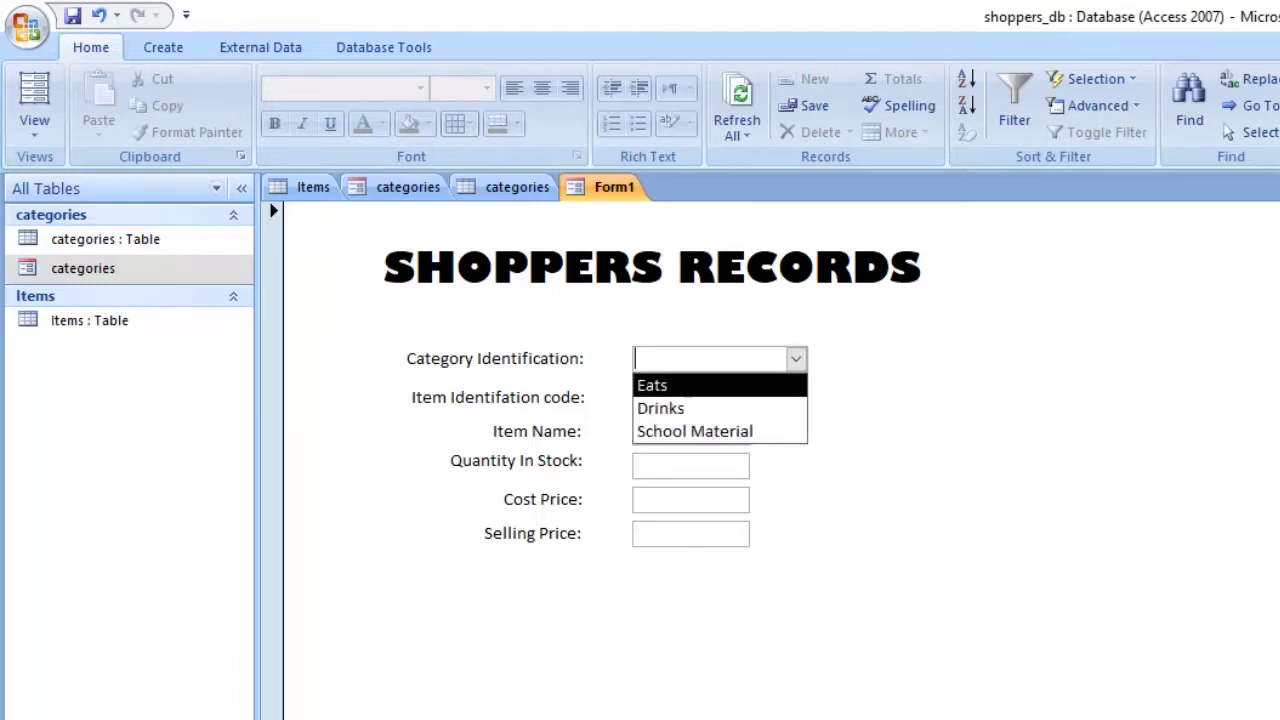
click(695, 431)
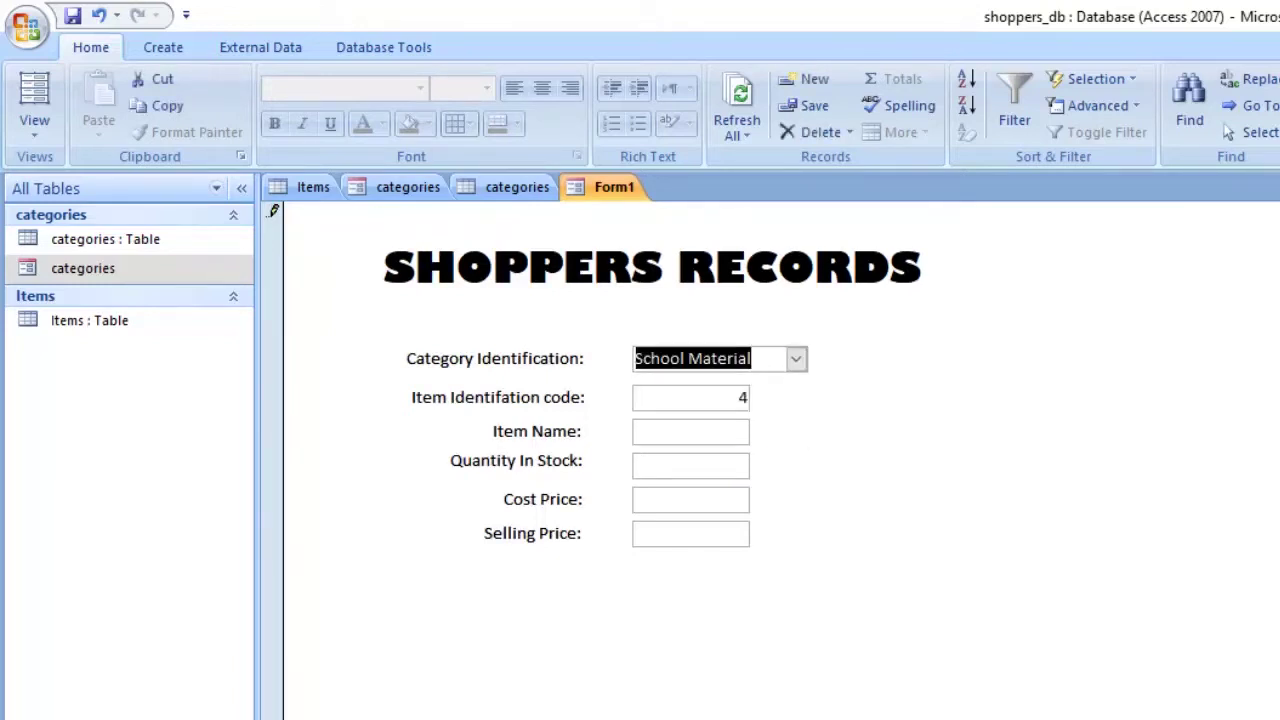
Complete the new record with item name Books, quantity 80, cost price 400 and selling price 500, and save it
click(640, 431)
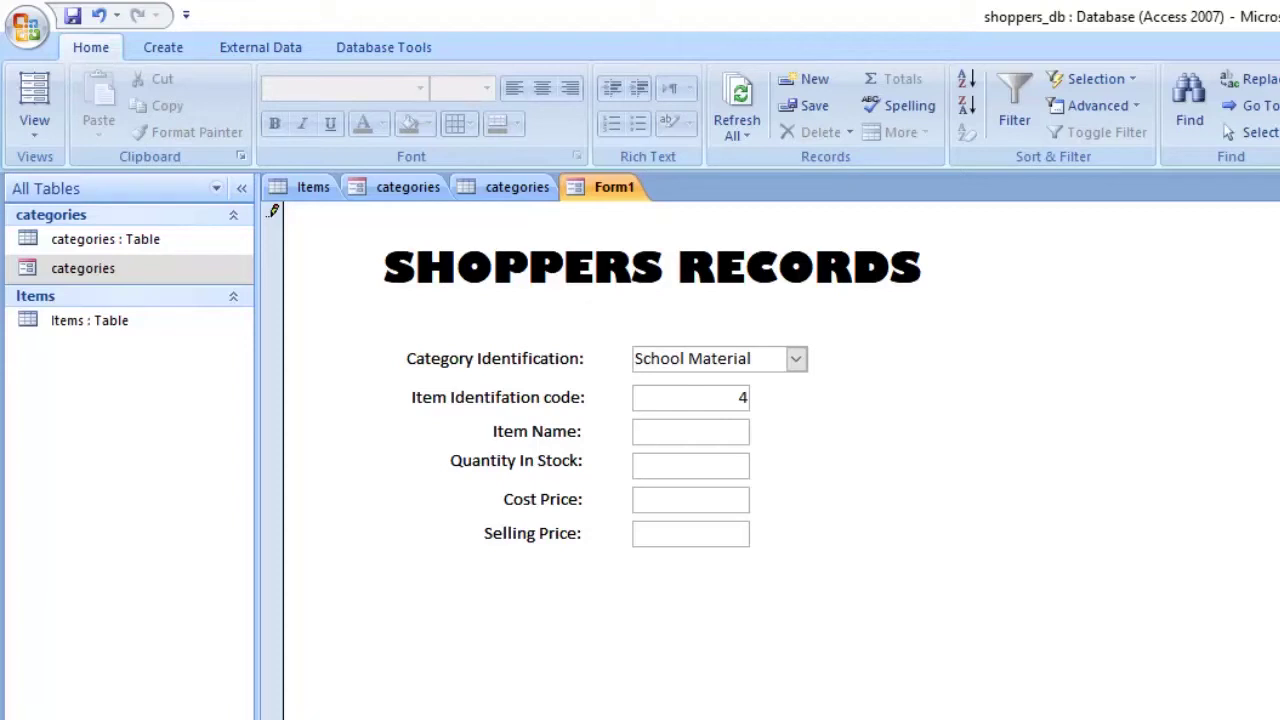
text(Books)
key(Tab)
text(80)
key(Tab)
text(400)
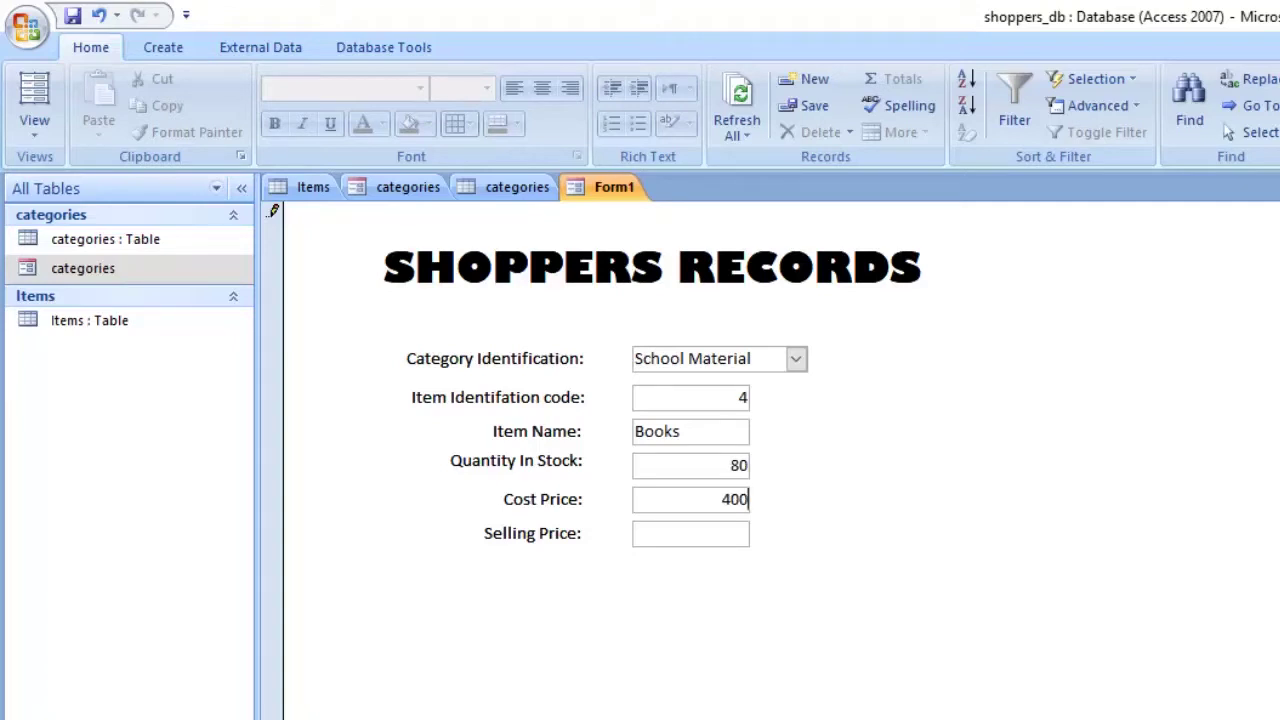
key(Tab)
text(500)
key(Tab)
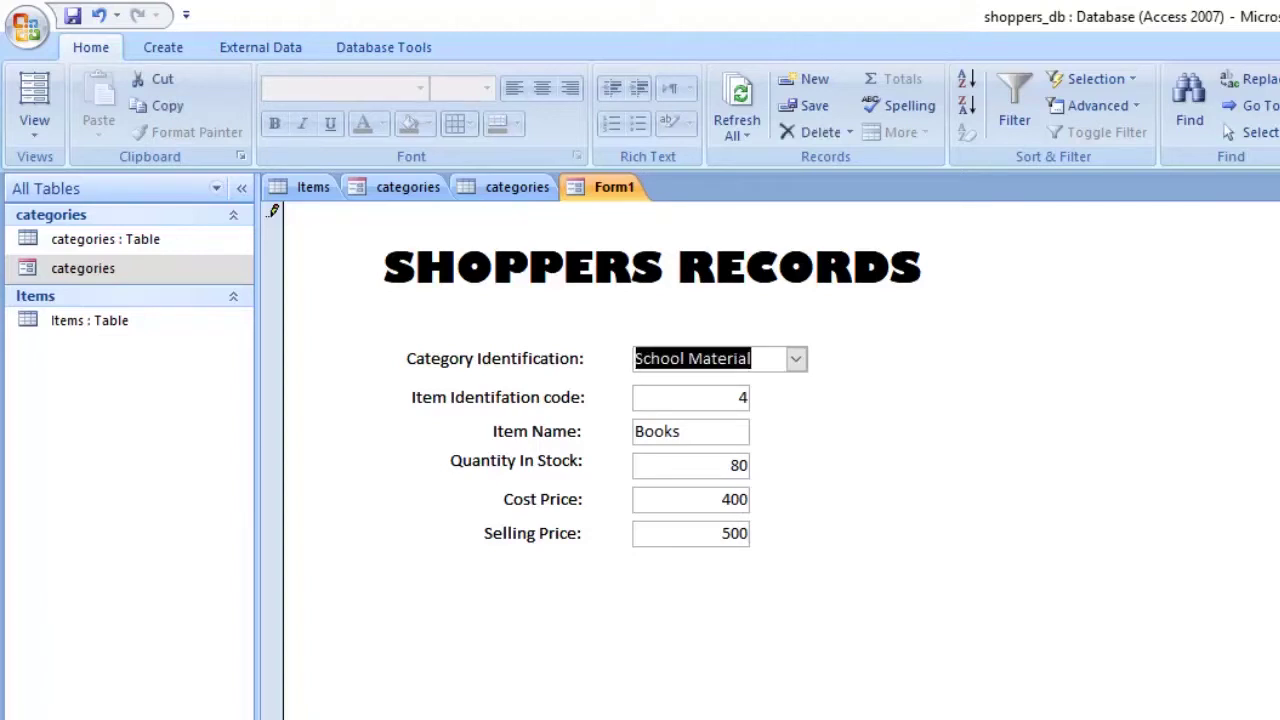
key(Tab)
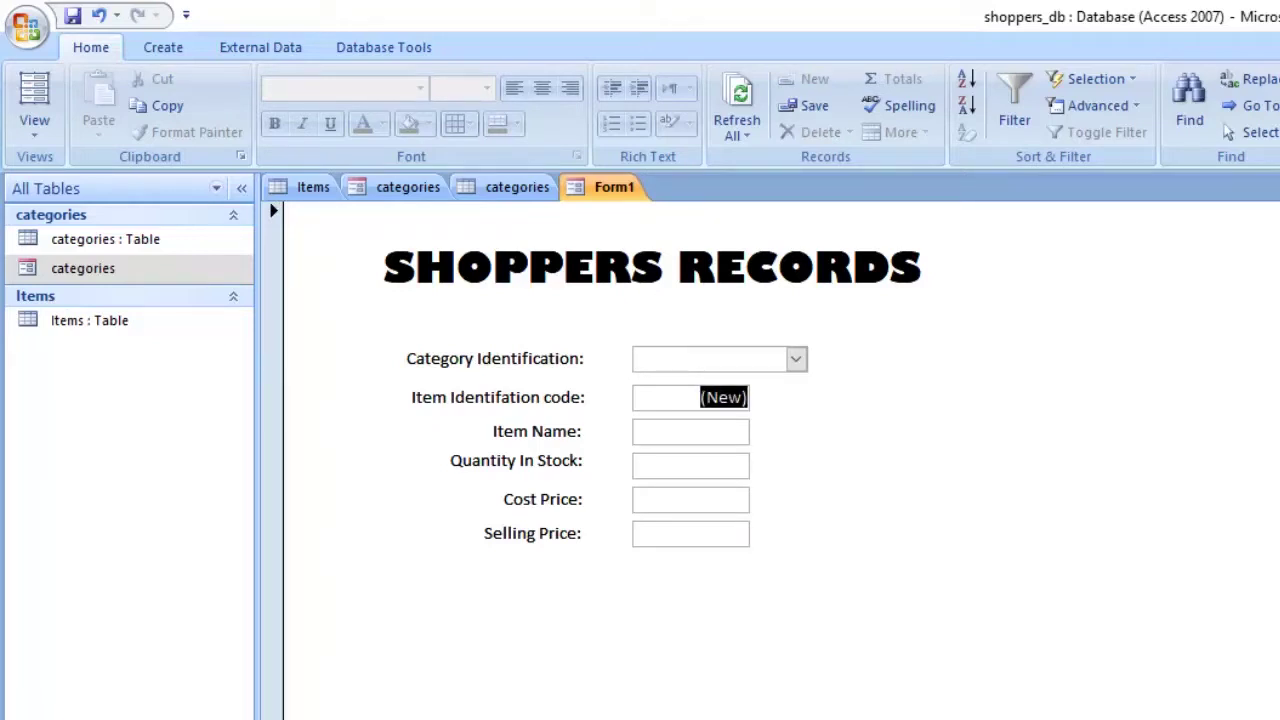
Close and reopen the Items table, and set the catid of the Bread record to 1
click(313, 187)
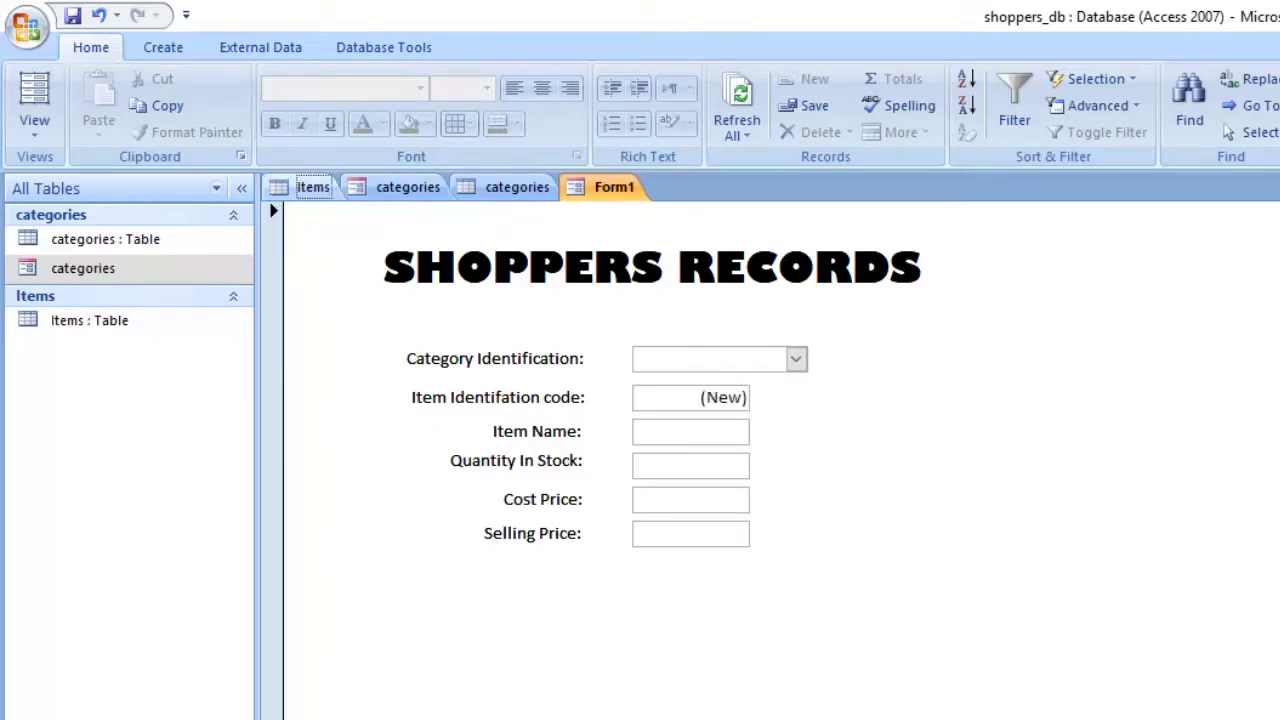
key(ctrl+w)
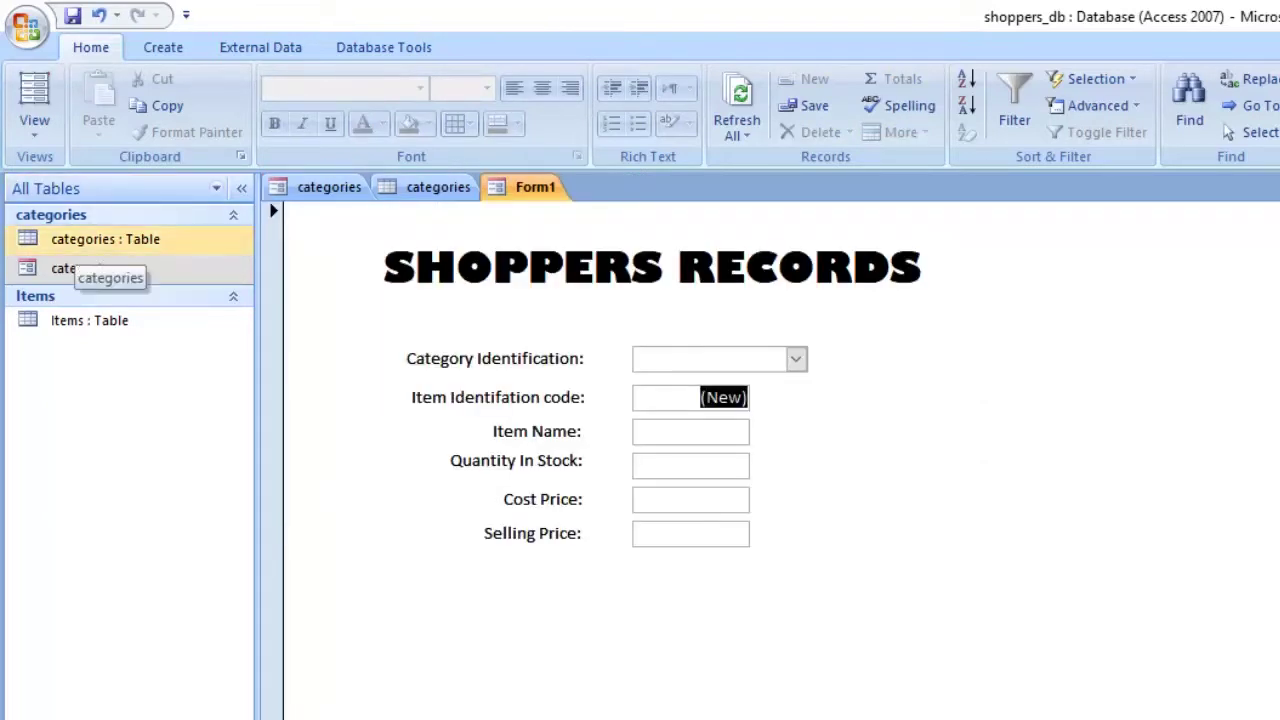
double_click(75, 320)
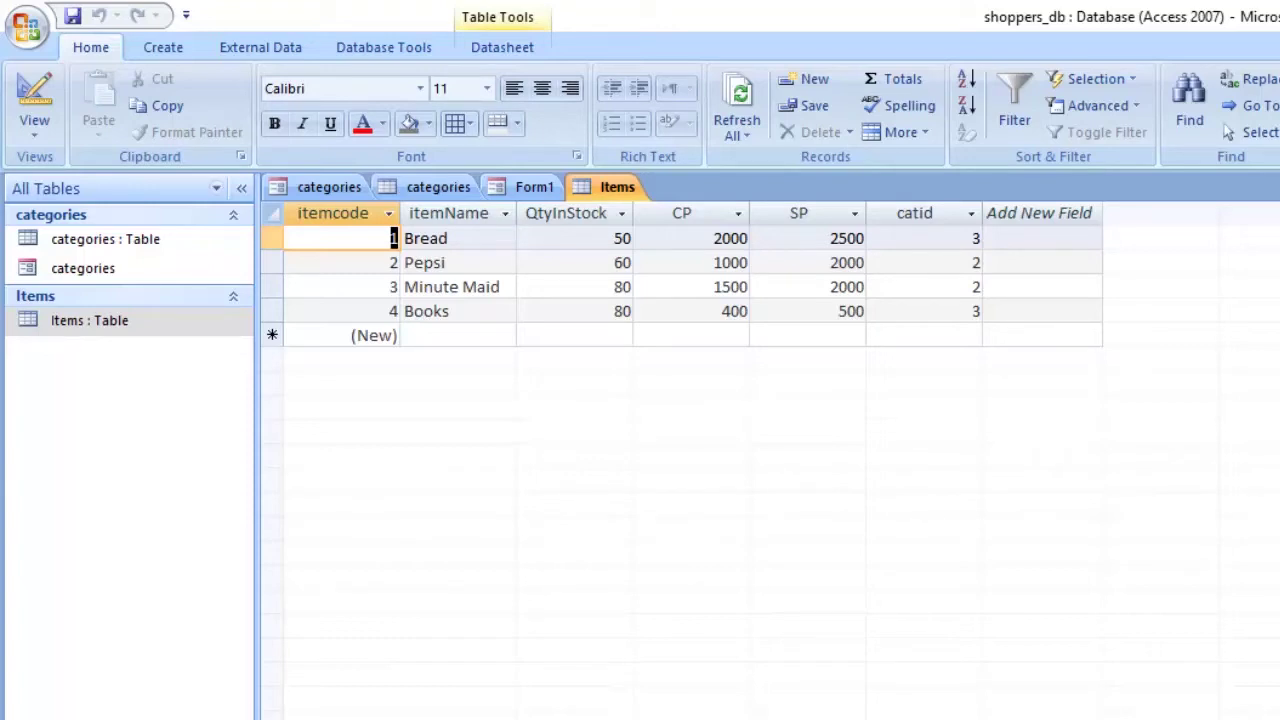
click(975, 238)
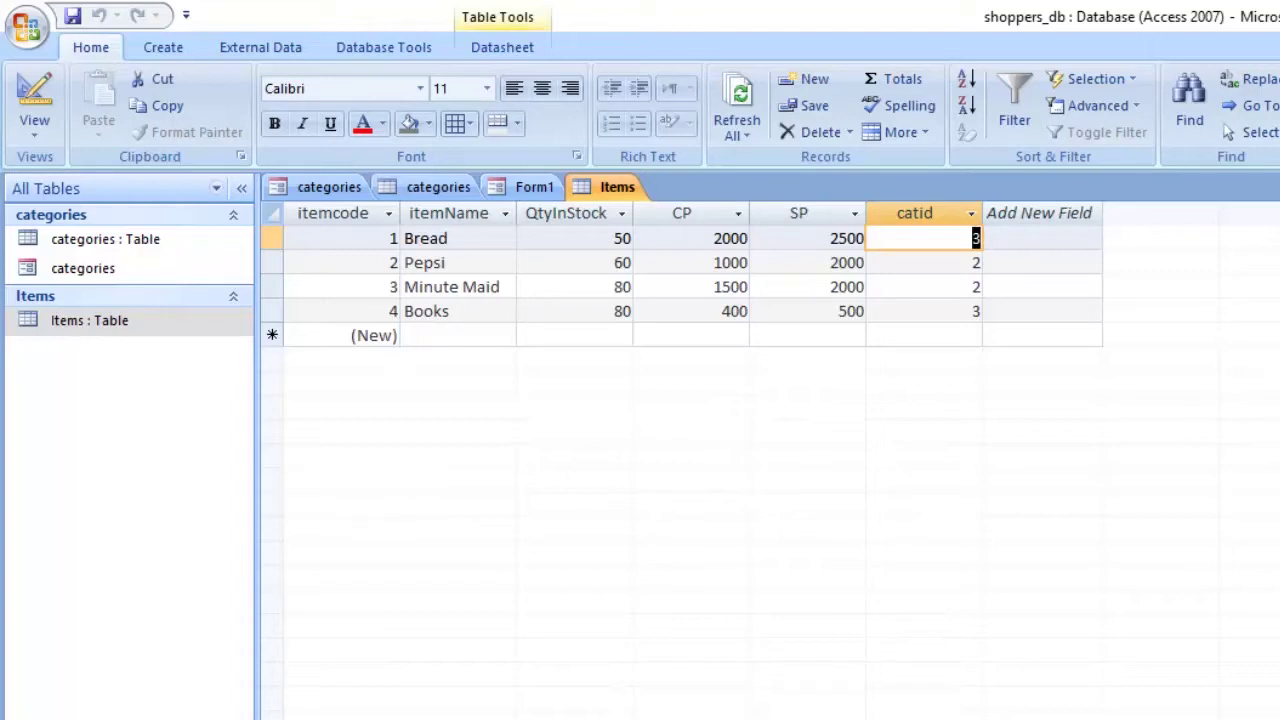
text(1)
key(Tab)
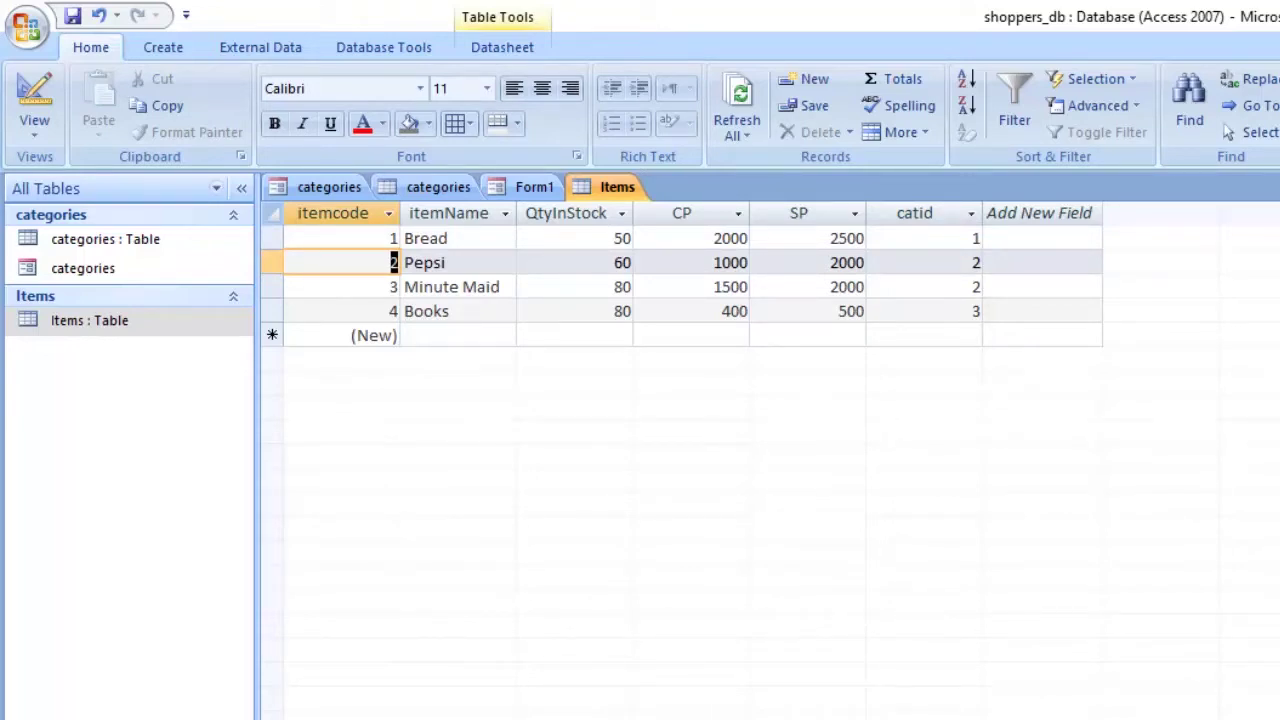
Return to the blank record in Form1 and choose School Material as its category
click(534, 187)
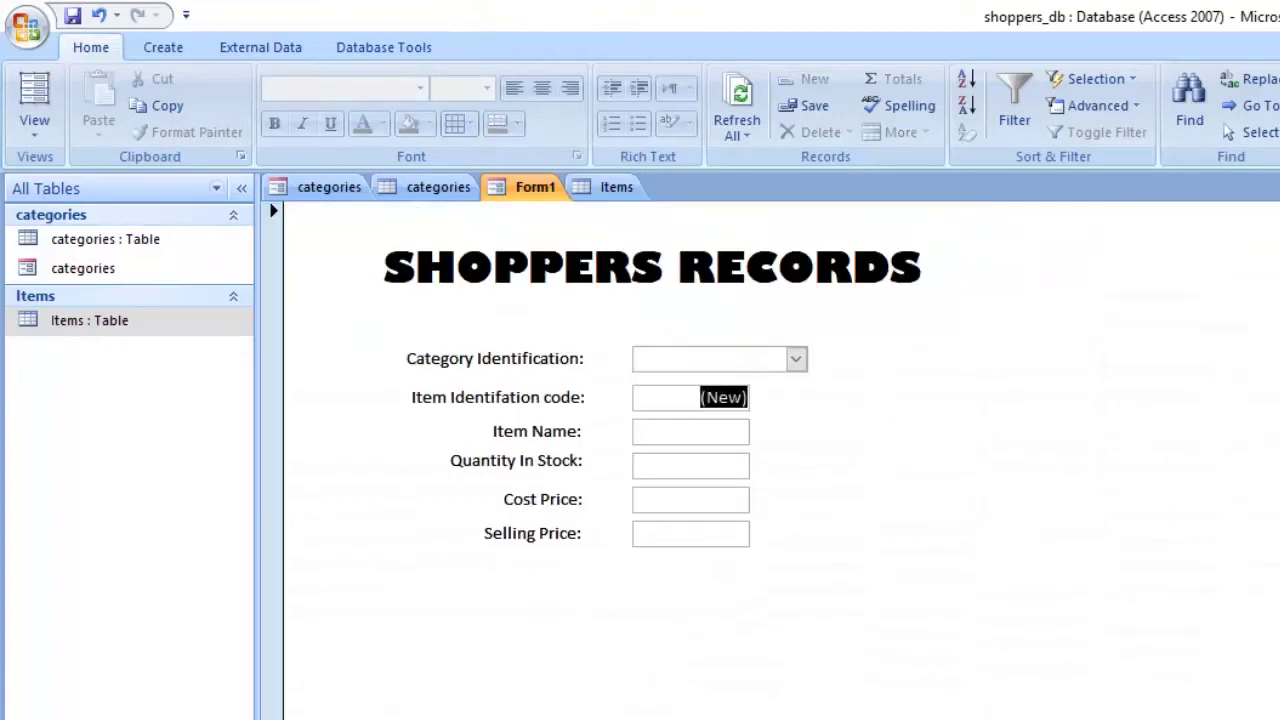
click(796, 359)
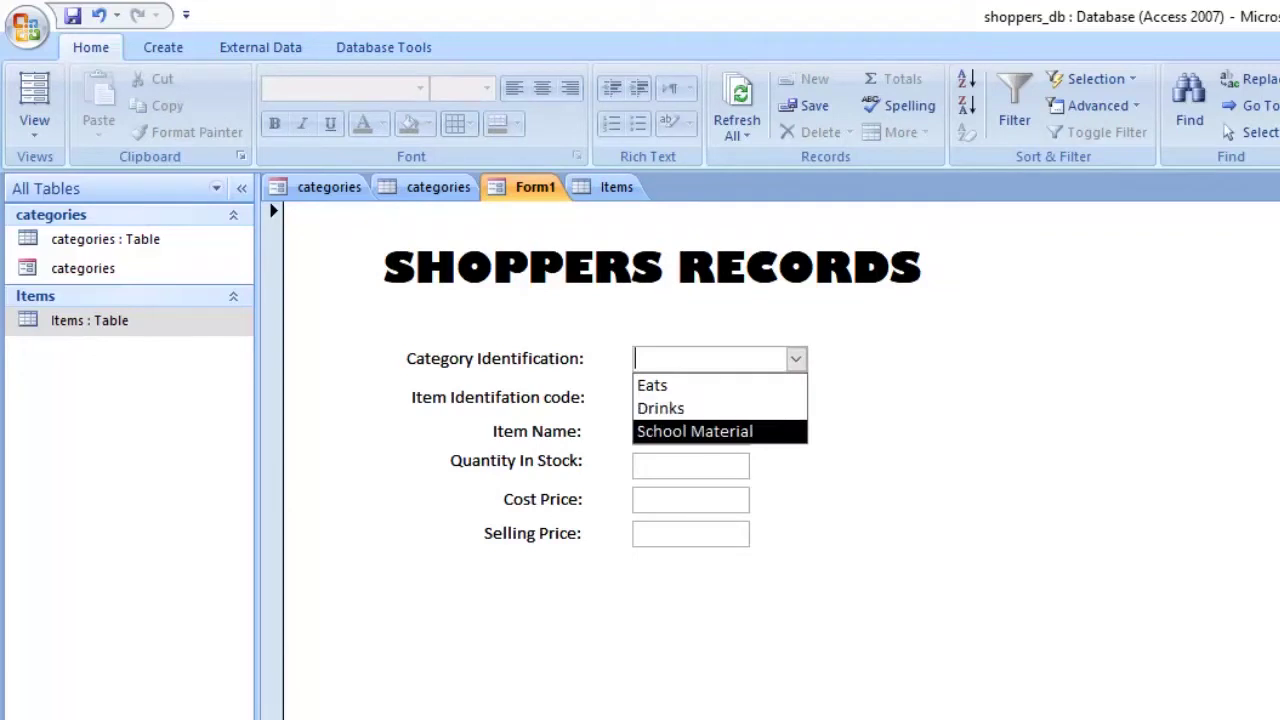
click(695, 432)
click(691, 432)
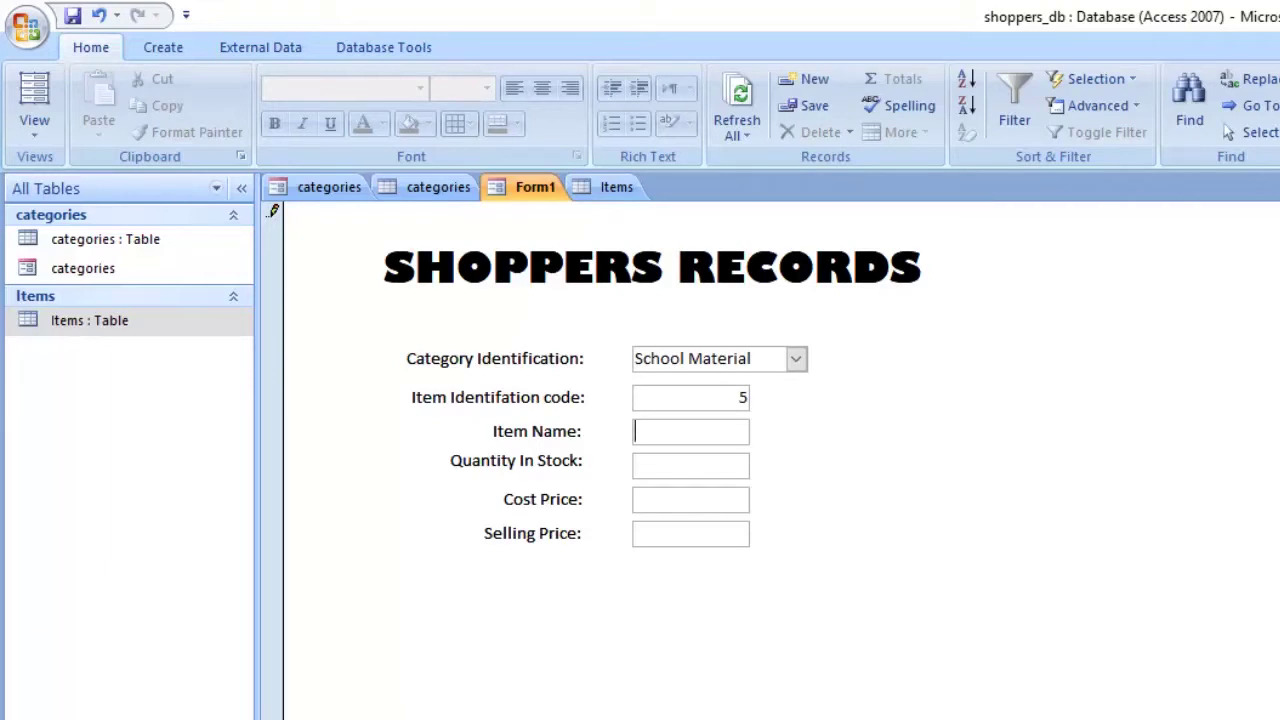
Fill in the item as Pens with quantity 90, cost price 600 and selling price 1000, and save the record
text(Pens)
key(Tab)
text(90)
key(Tab)
text(60)
key(Tab)
click(740, 500)
text(0)
key(Tab)
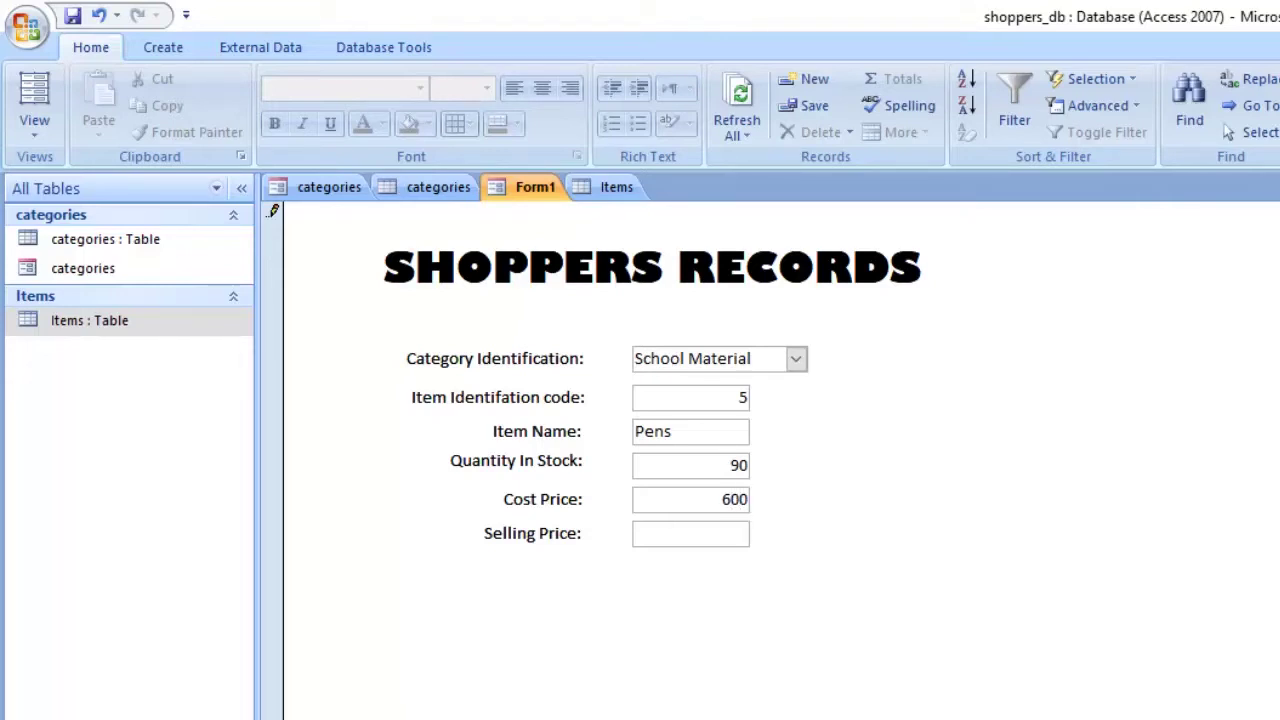
text(1000)
key(Tab)
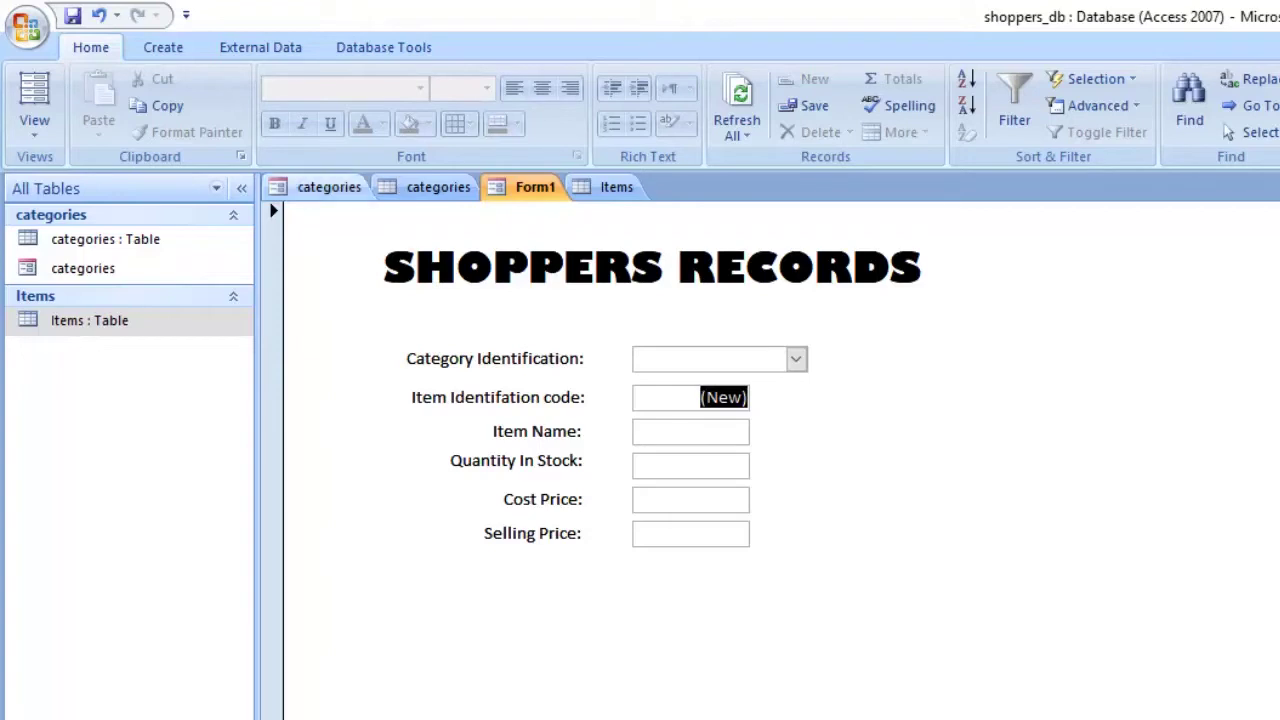
Close and reopen the Items table to check the Pens record and its catid
click(329, 187)
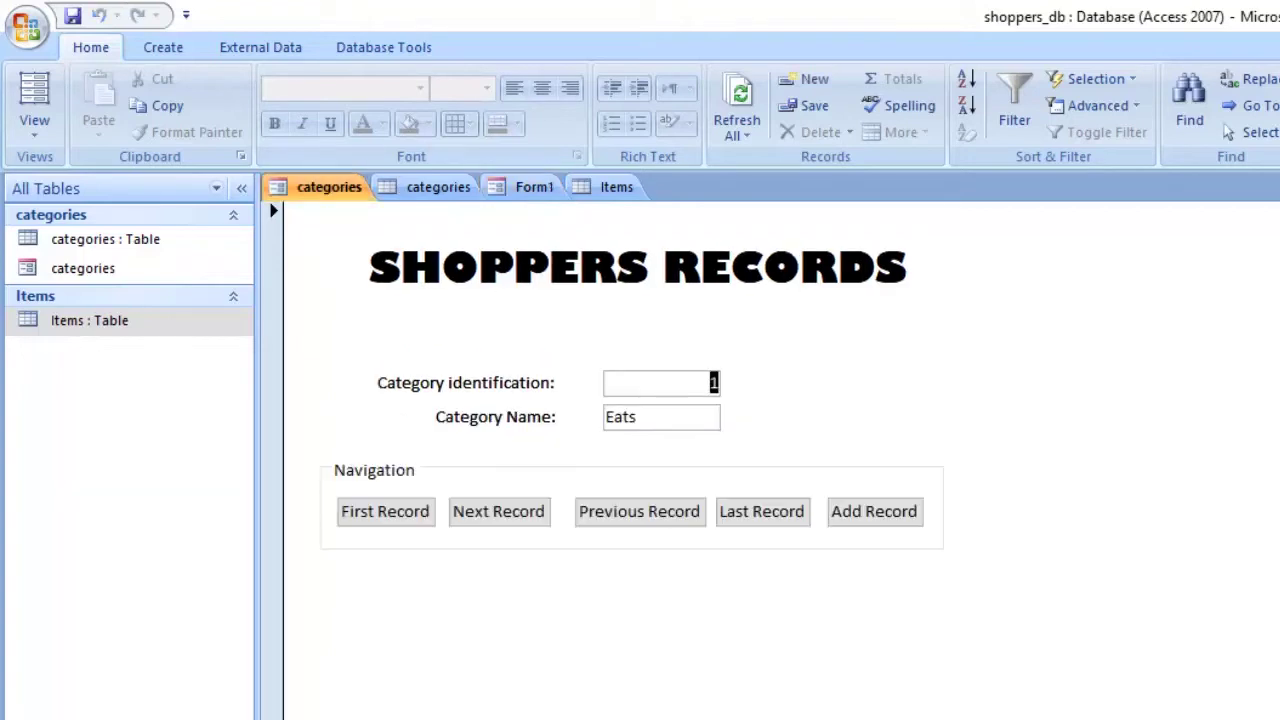
click(535, 187)
key(ctrl+F6)
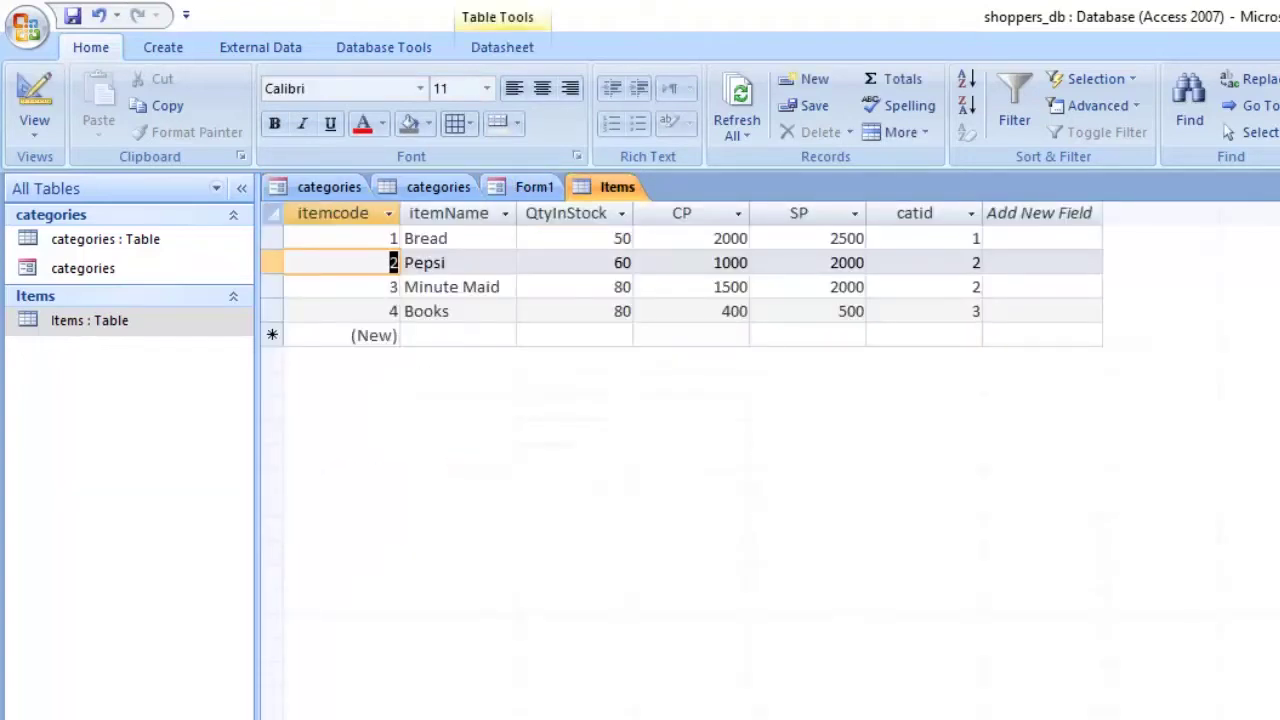
key(ctrl+F4)
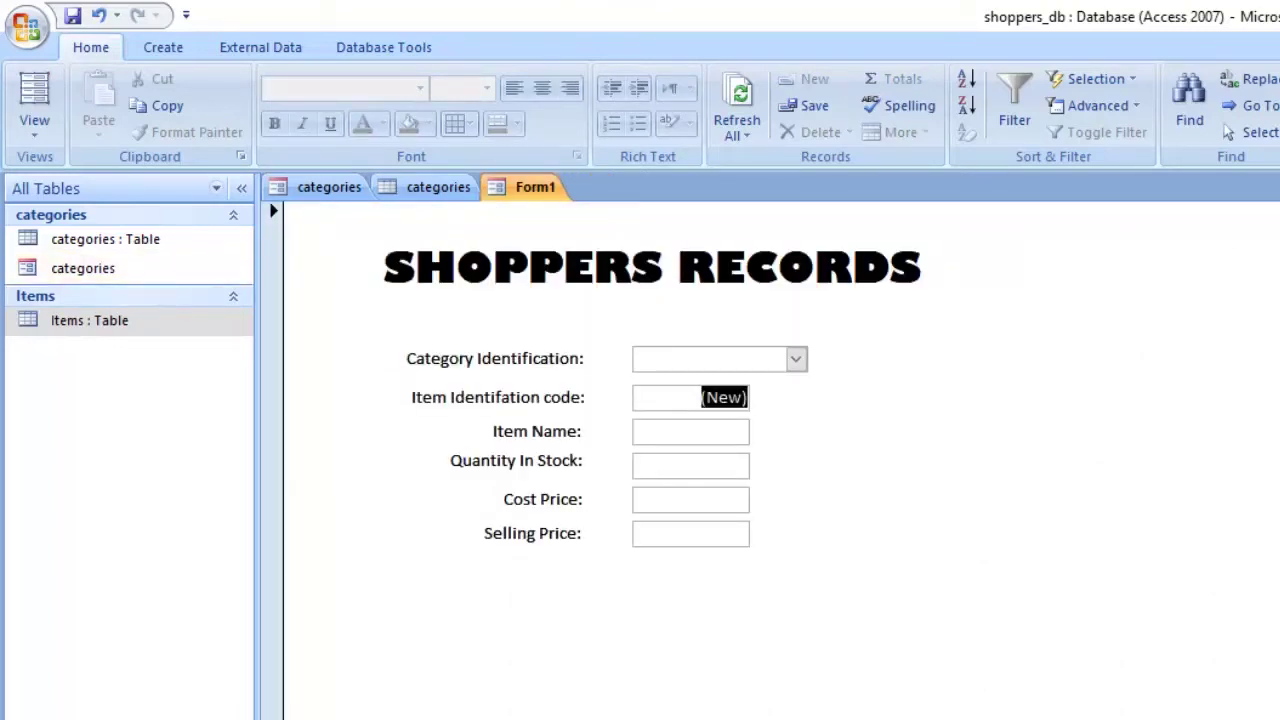
double_click(89, 320)
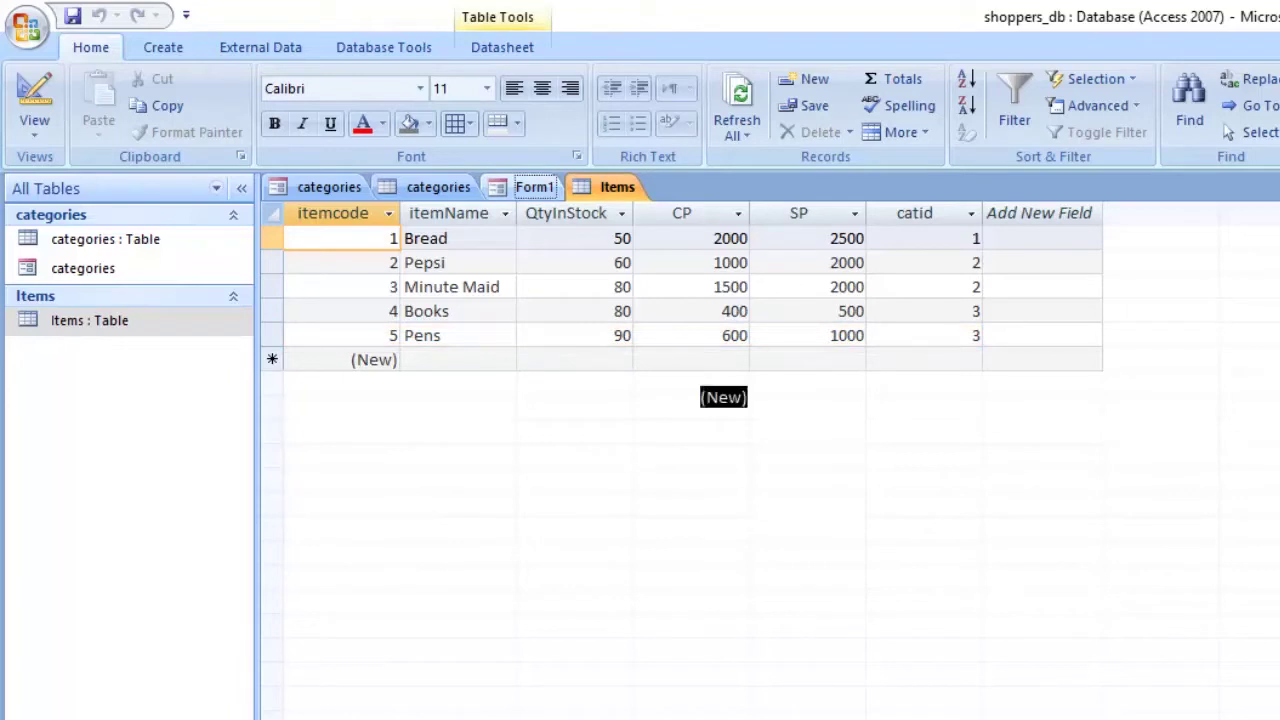
Switch Form1 to Design View and draw a wide option group frame below the Selling Price field, skipping its wizard
click(534, 187)
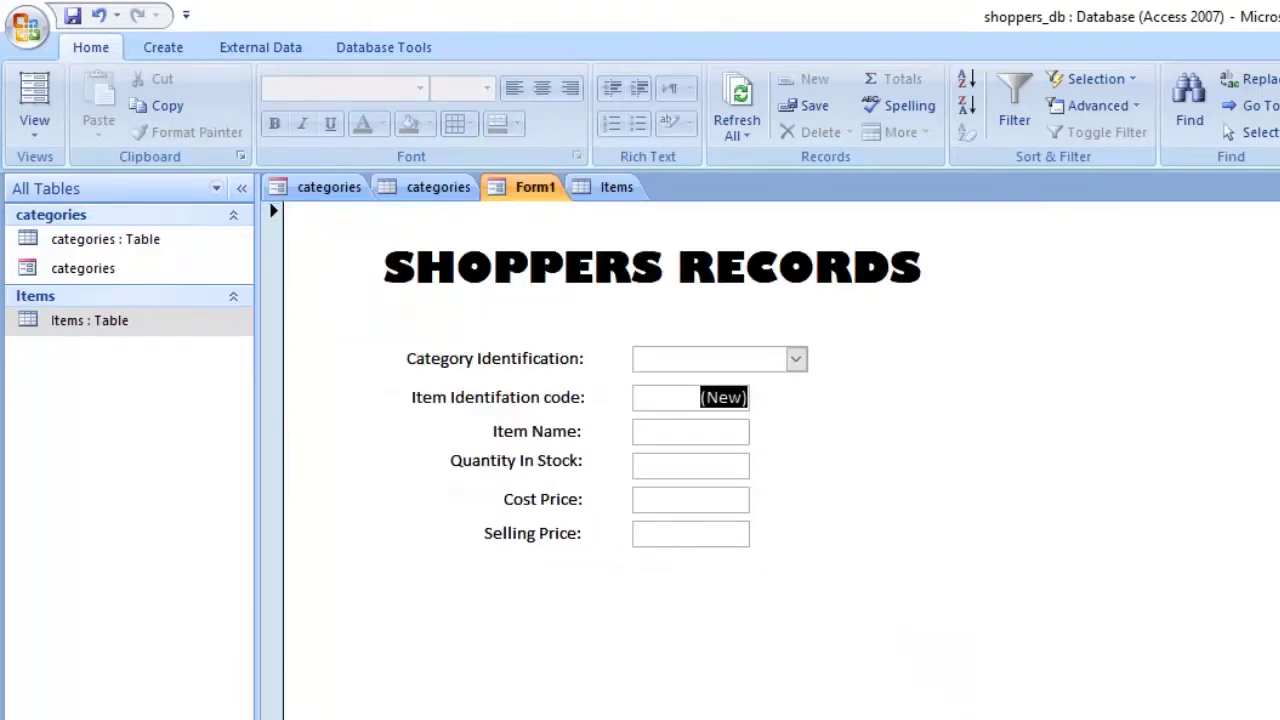
click(34, 120)
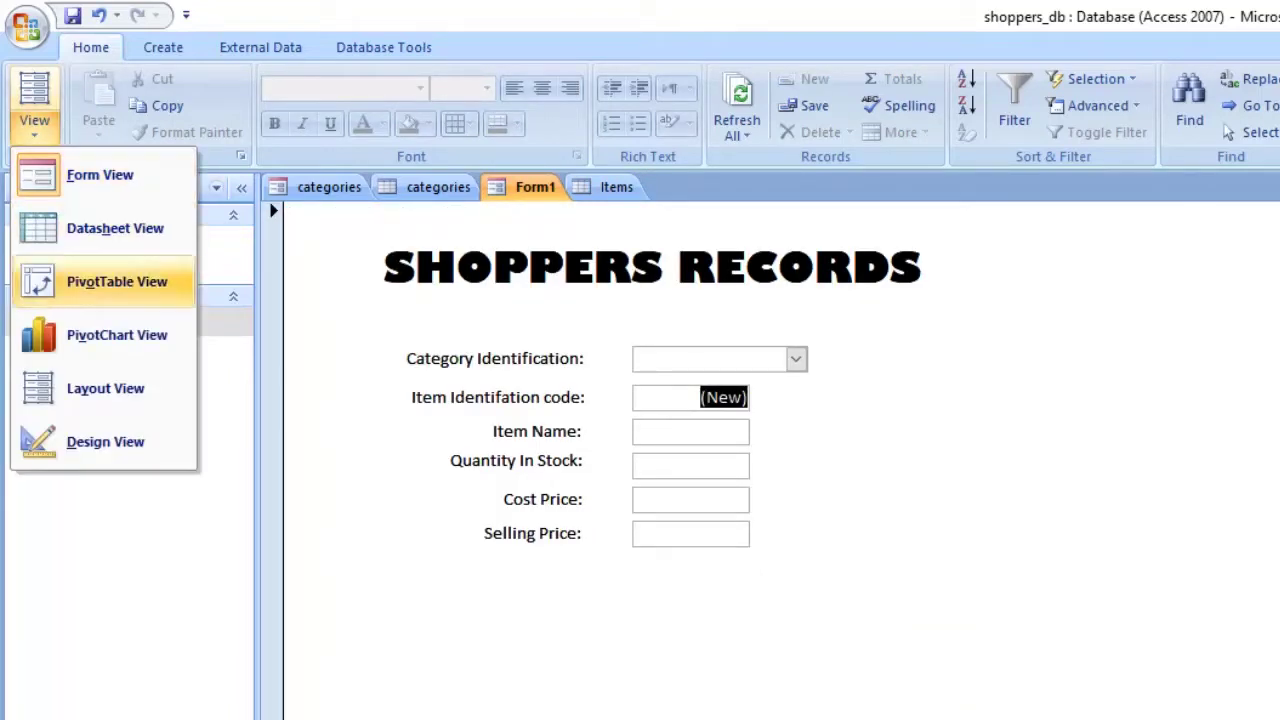
click(105, 441)
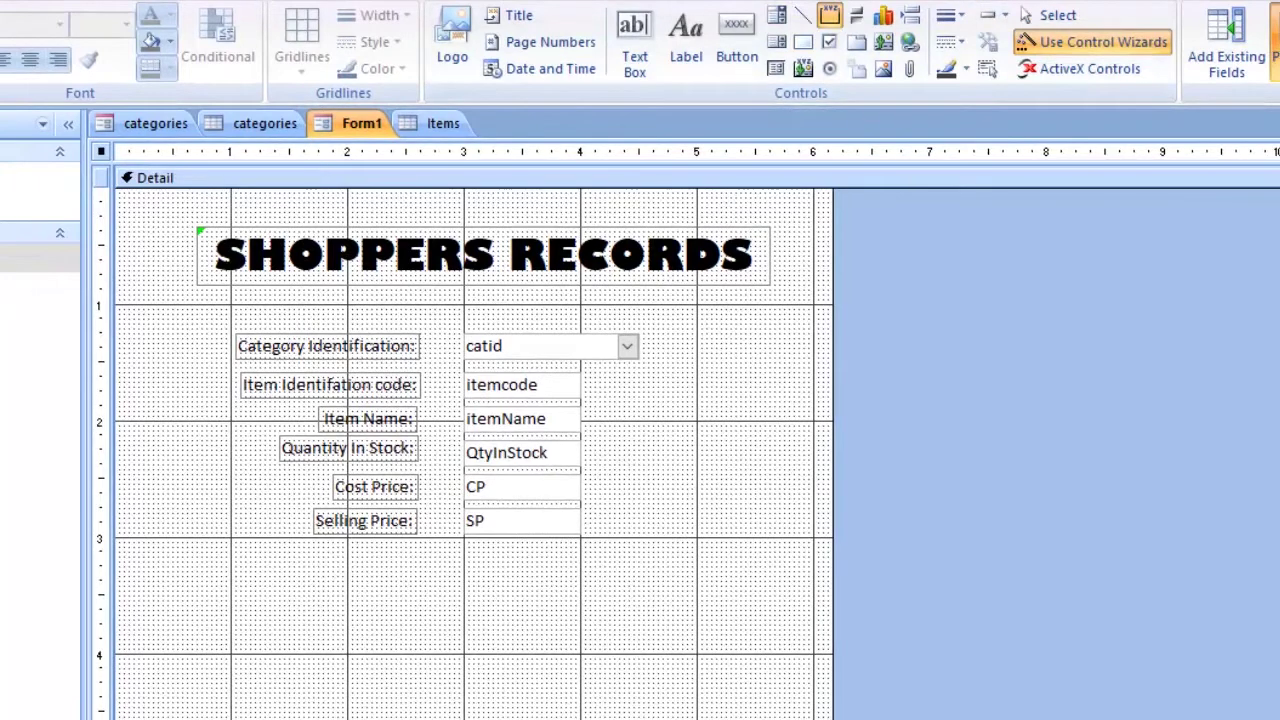
drag(157, 585, 760, 654)
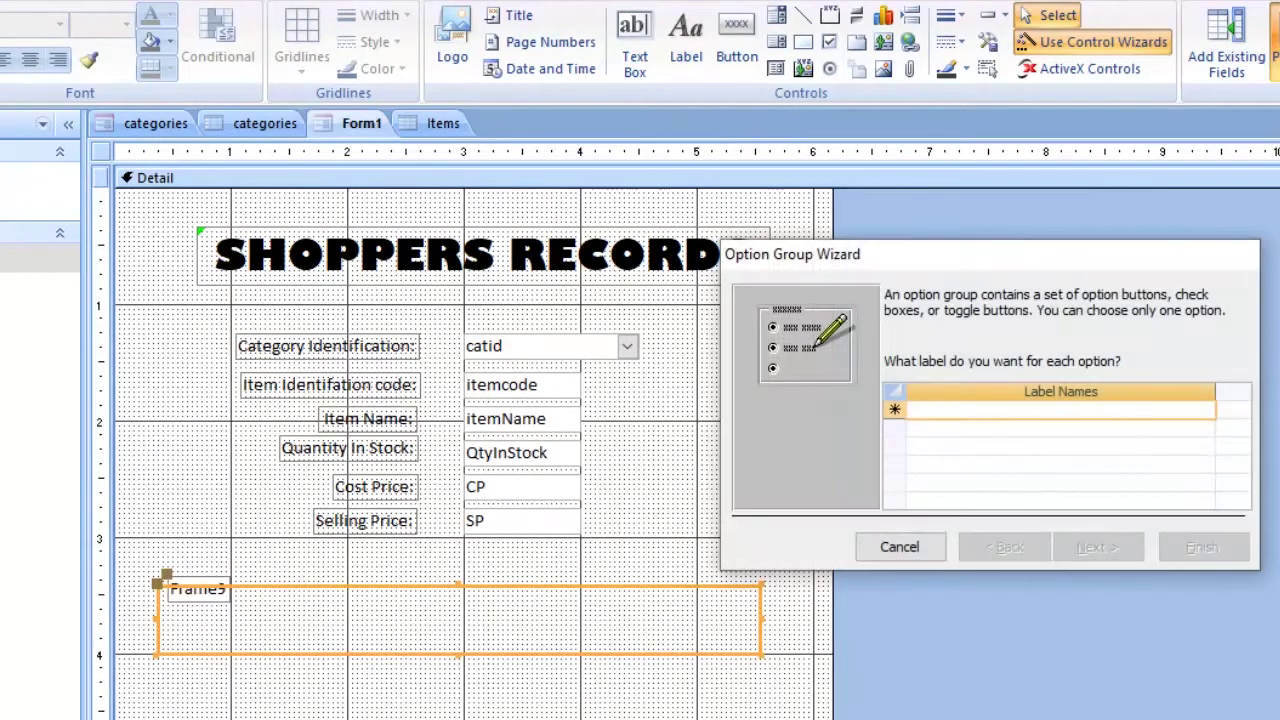
click(900, 547)
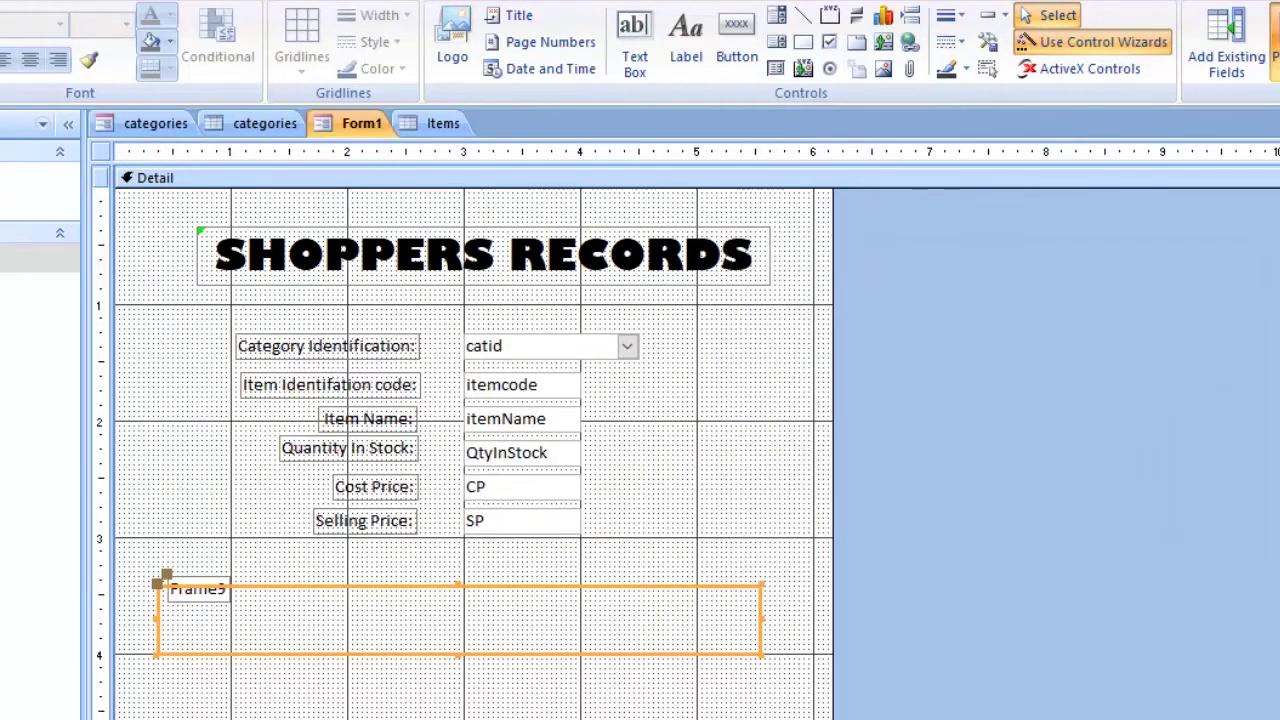
Change the caption of the option group frame to "Navigaion"
click(700, 586)
click(198, 589)
double_click(198, 589)
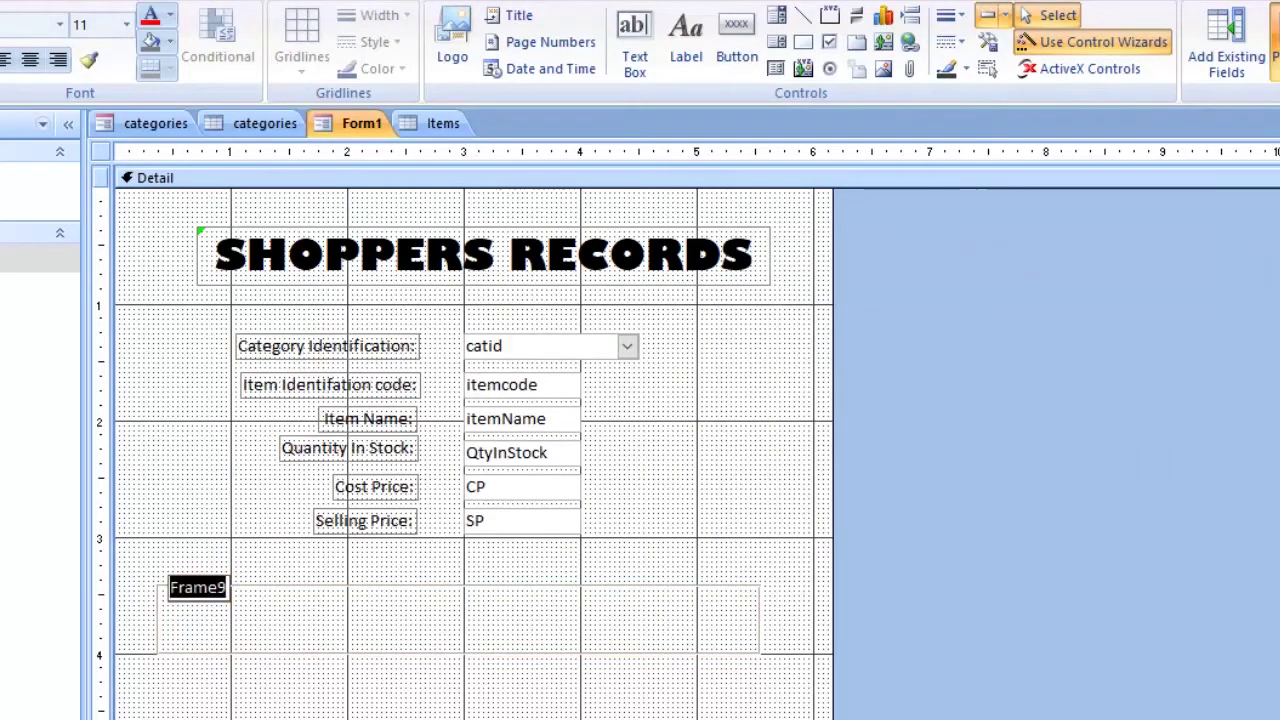
text(Navi)
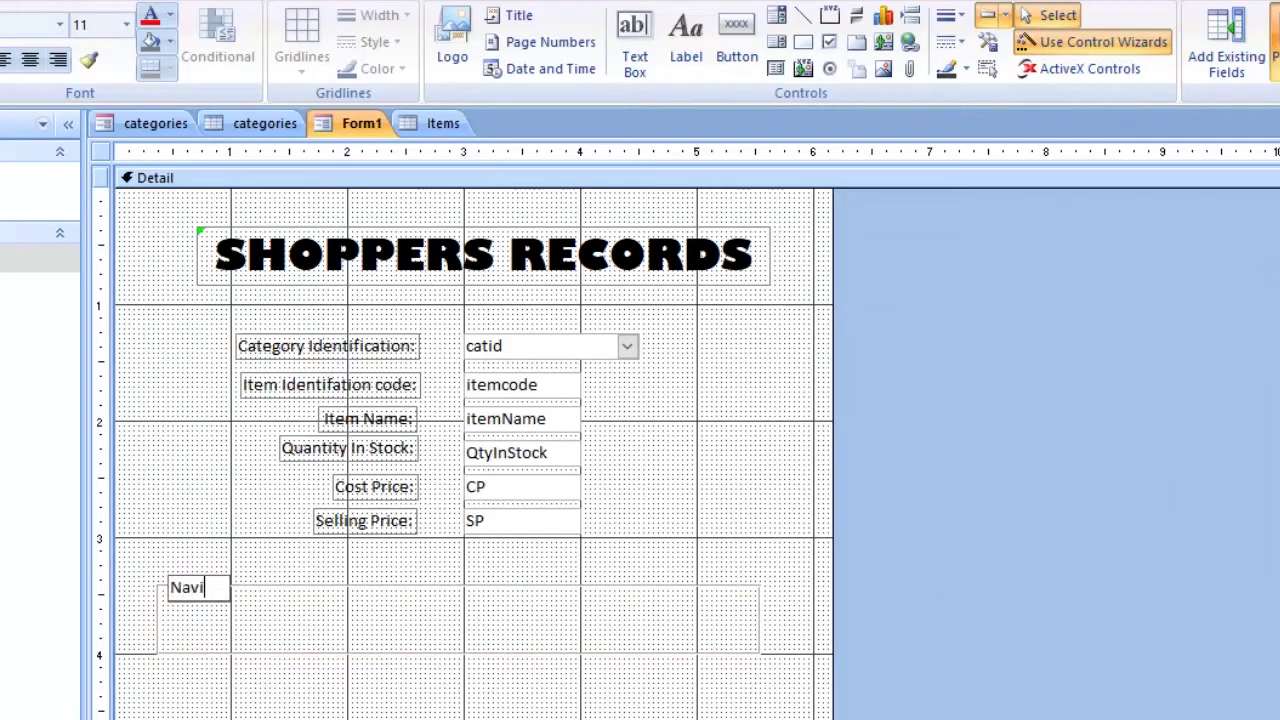
text(gaion)
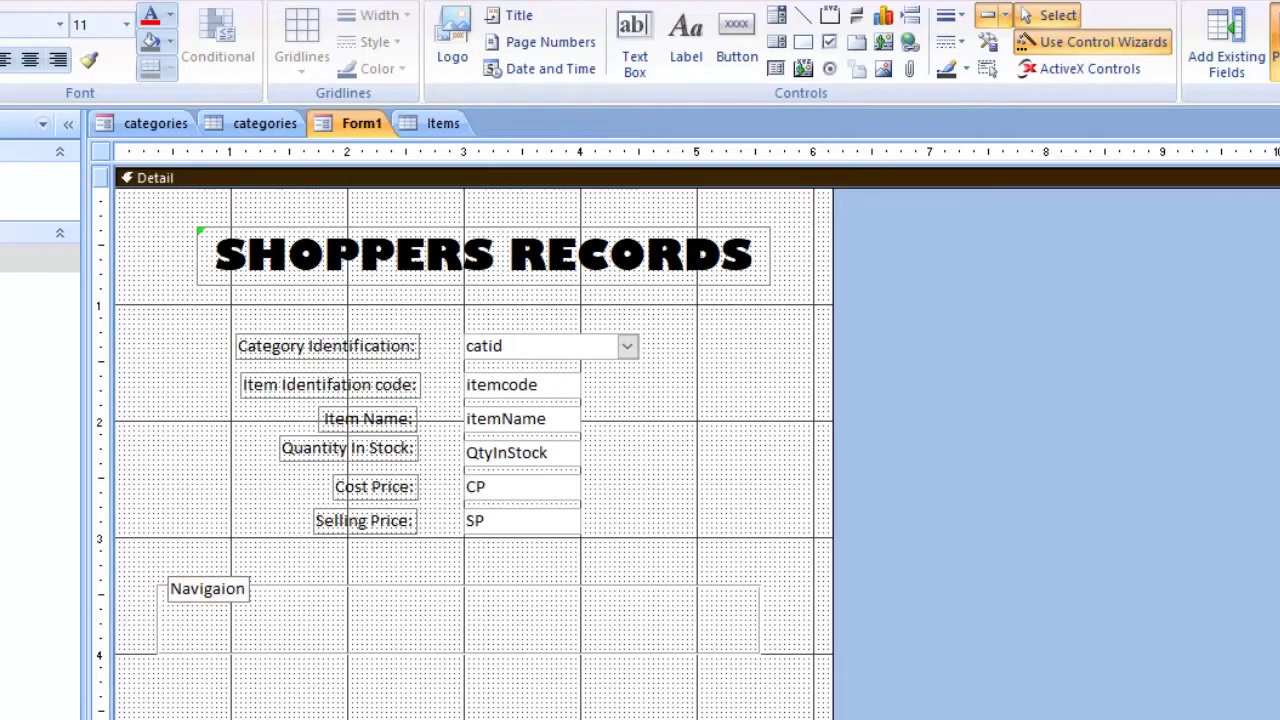
click(640, 177)
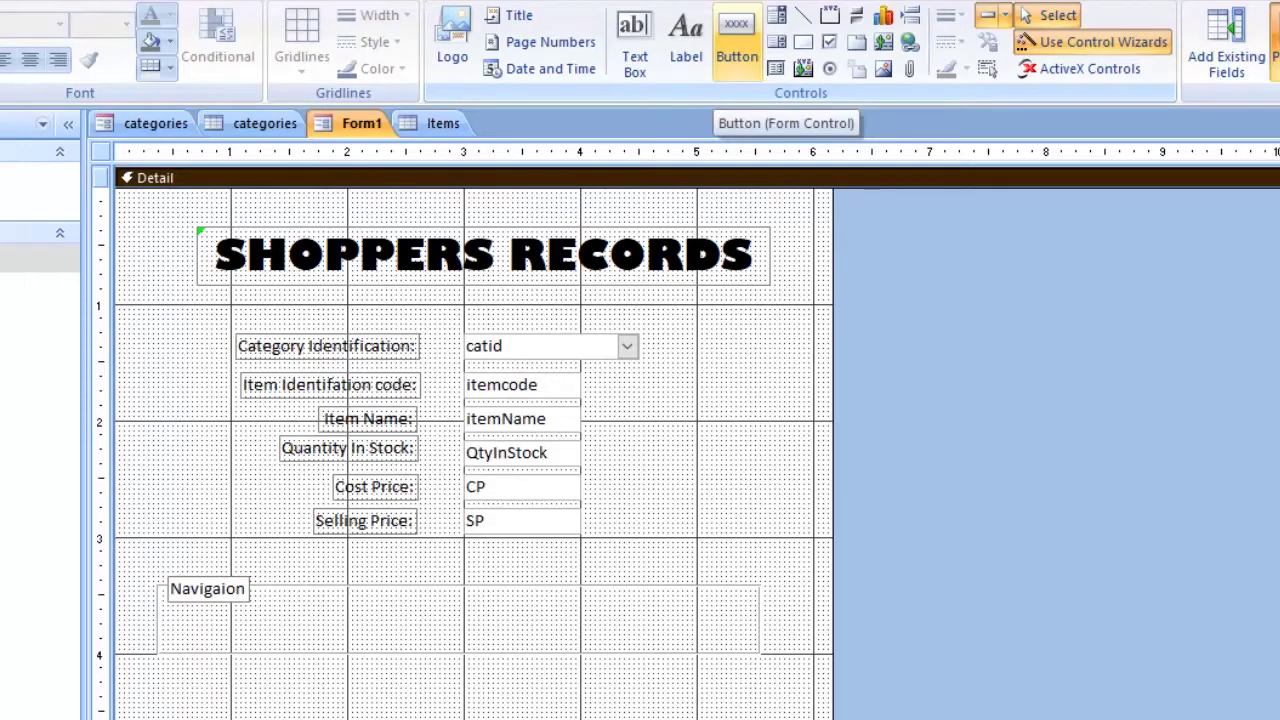
Add a Go To First Record command button with the text "First Record" at the start of the Navigaion frame and position it under the caption
click(737, 40)
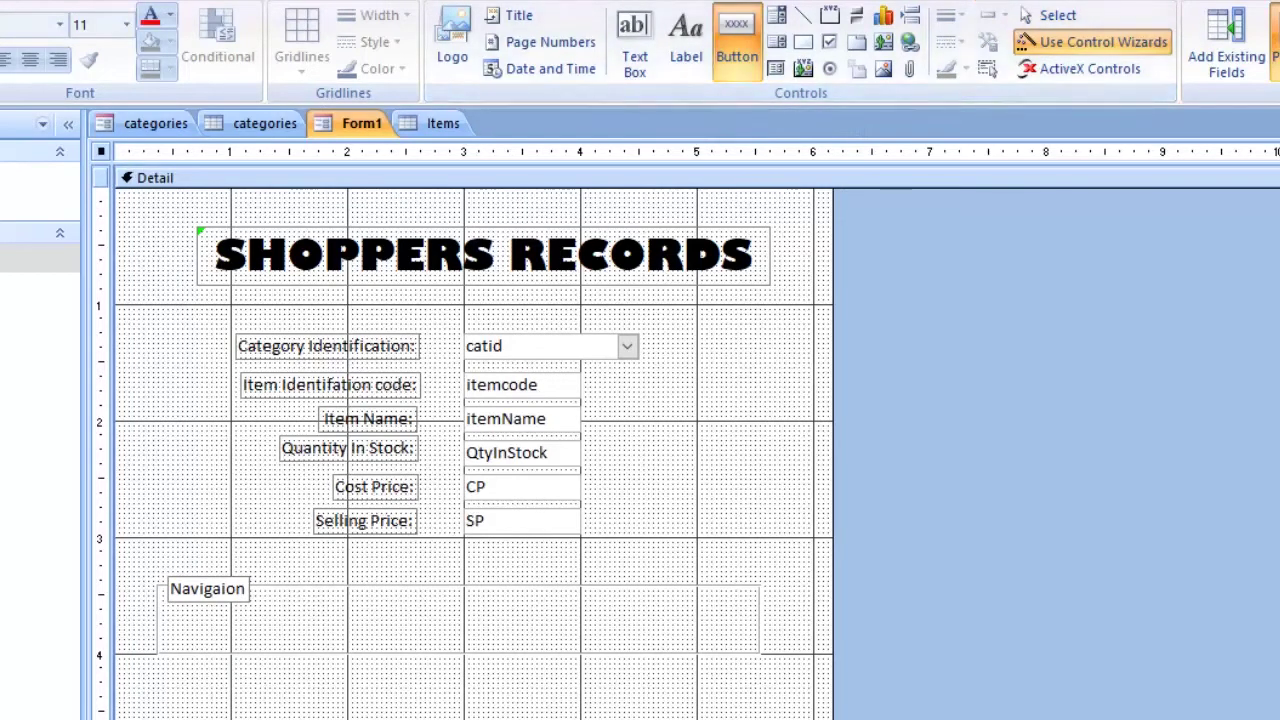
drag(186, 618, 302, 638)
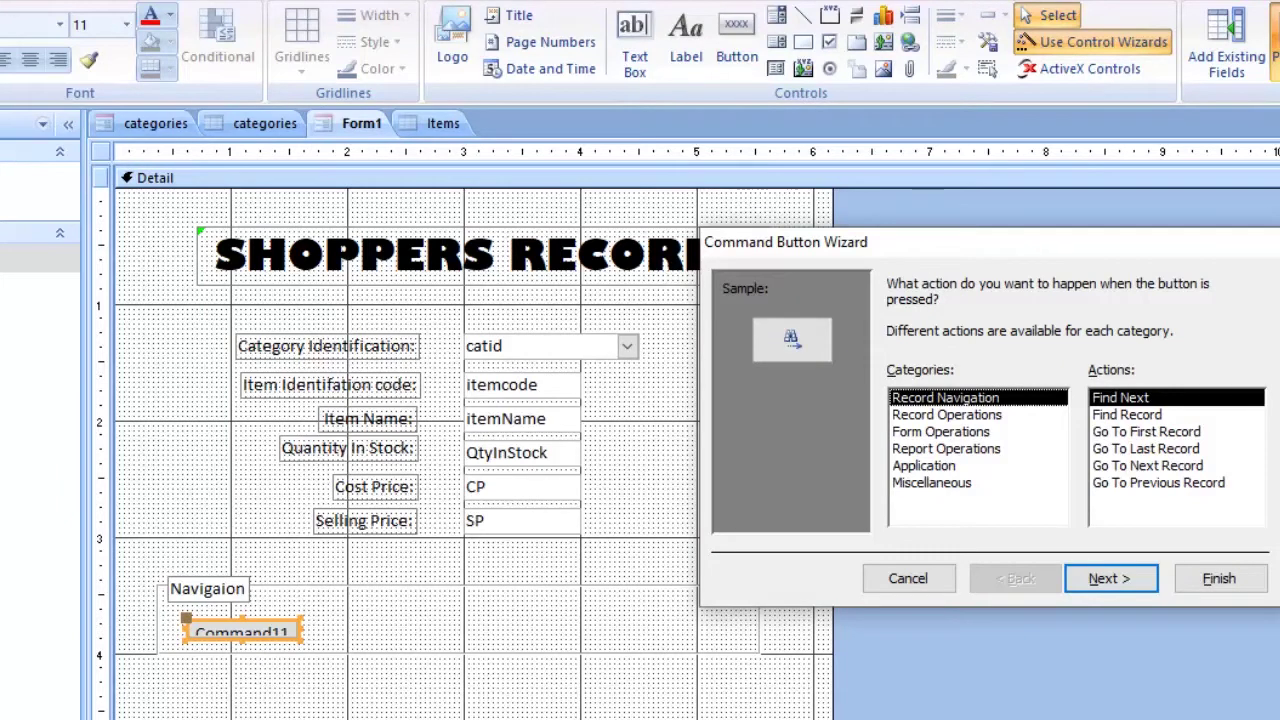
click(1146, 431)
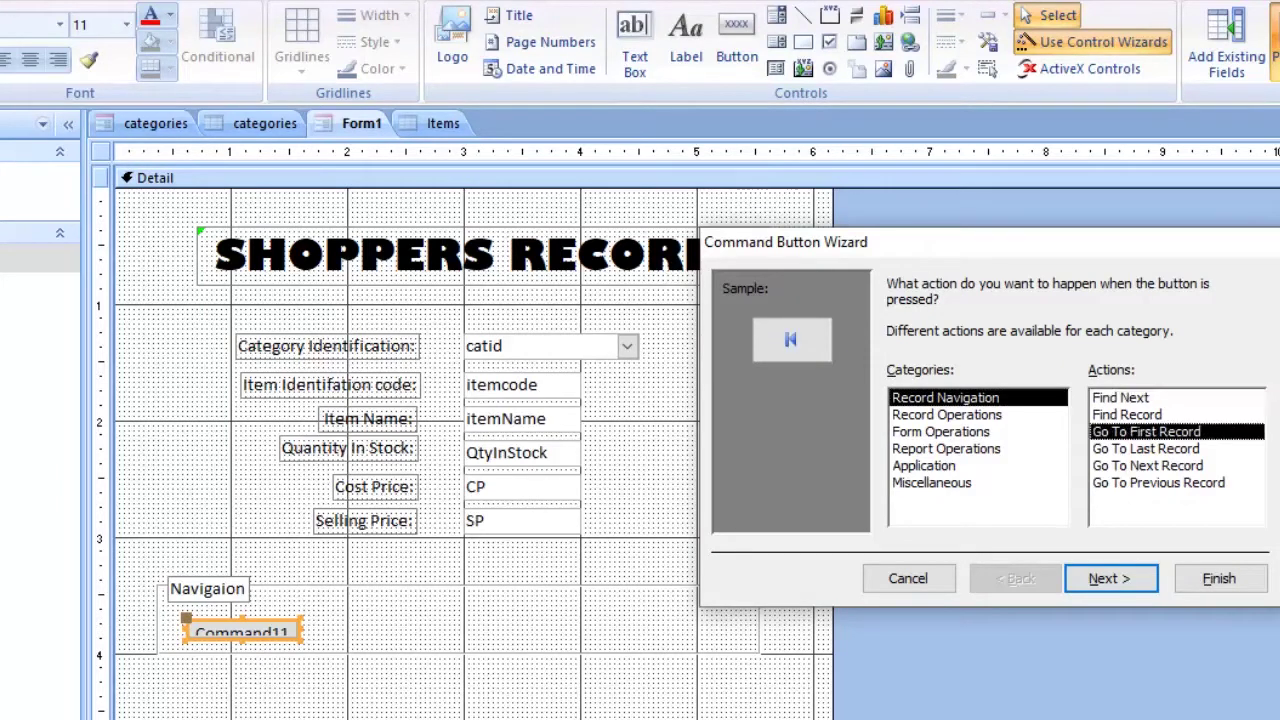
click(1110, 578)
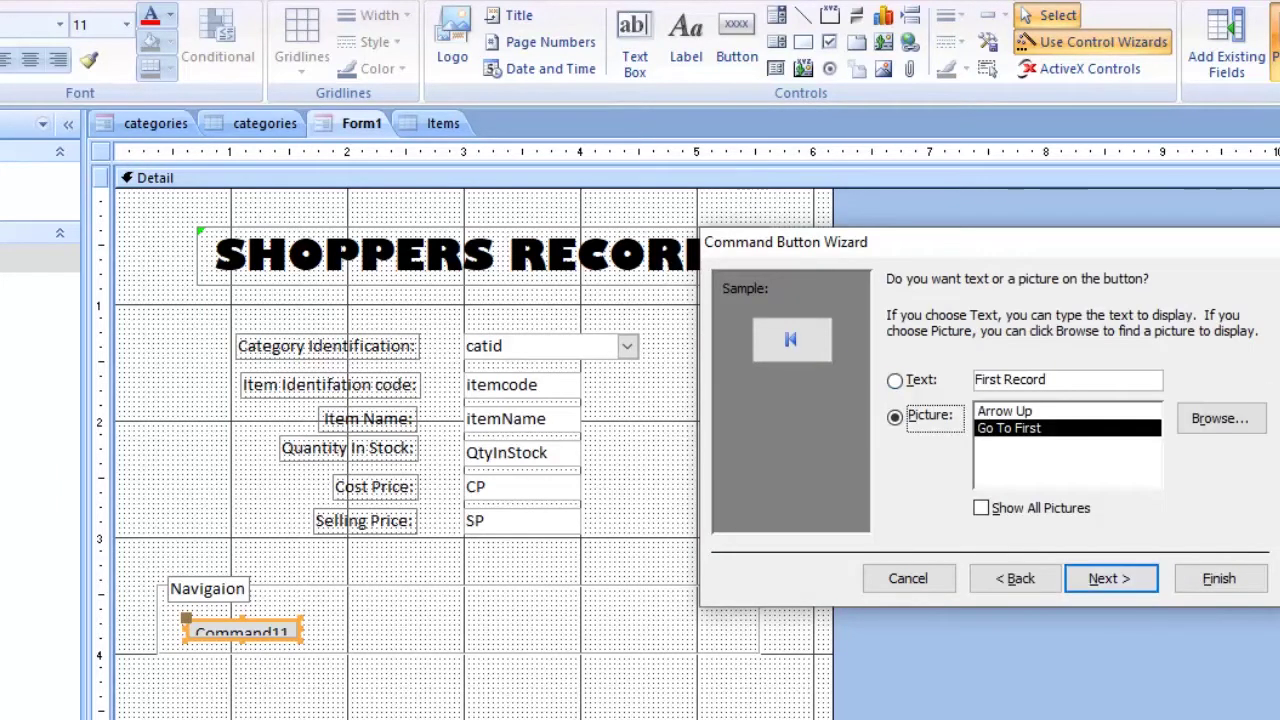
click(895, 380)
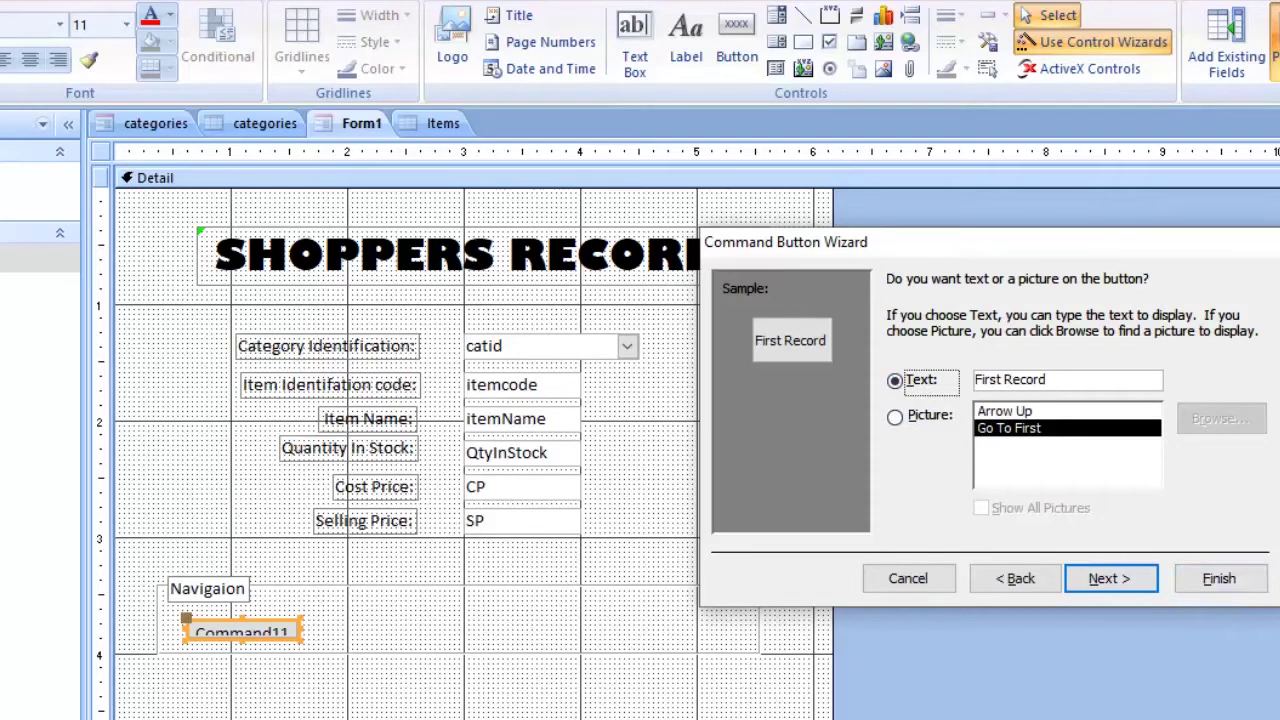
click(1219, 578)
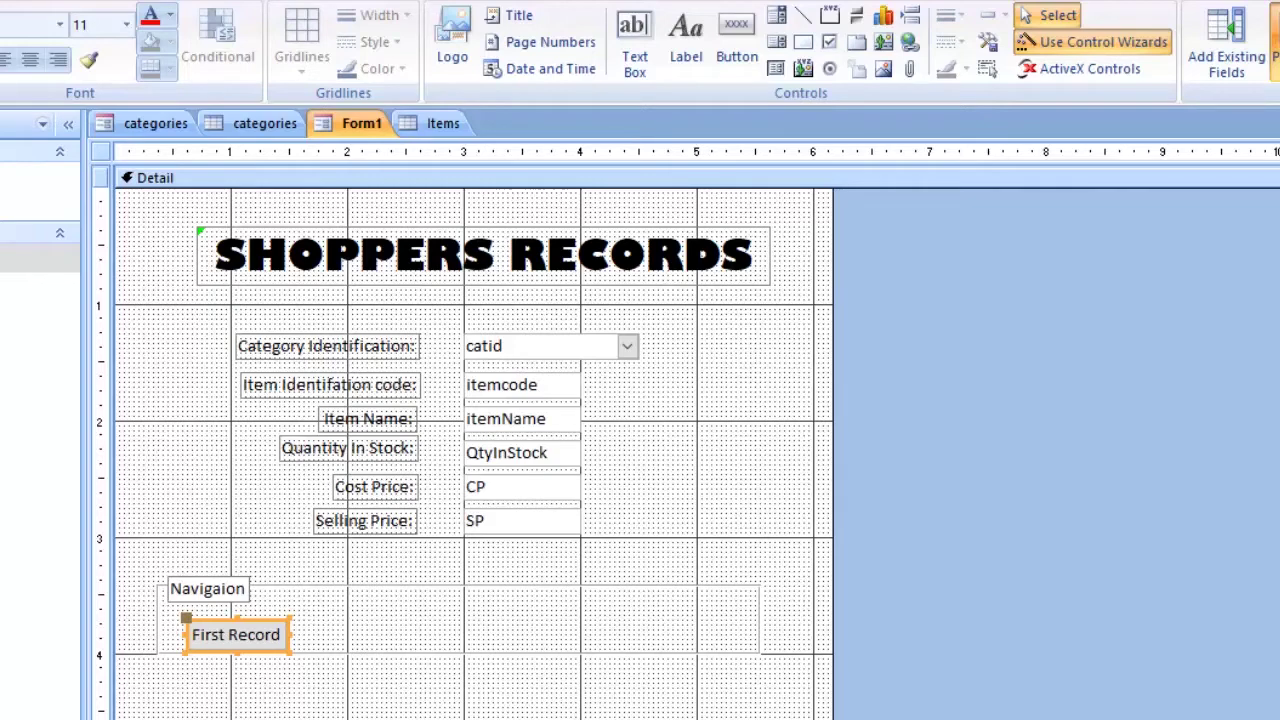
drag(236, 635, 226, 625)
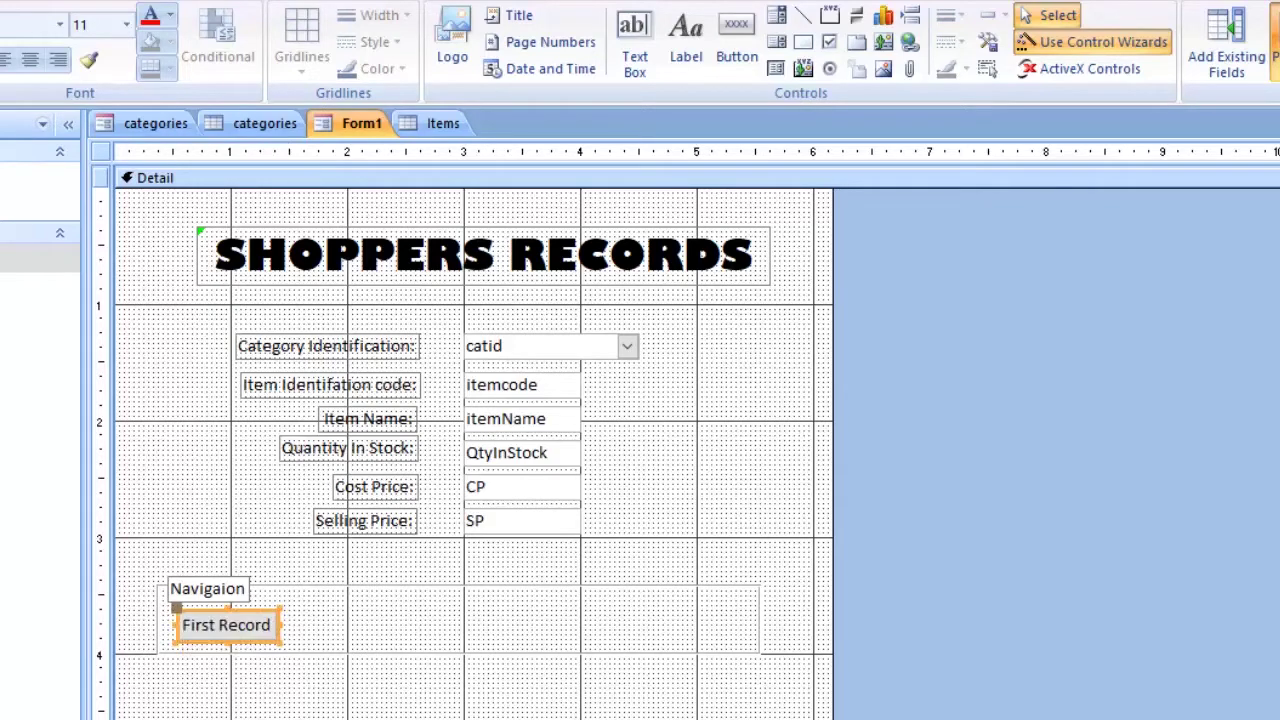
Add a Go To Next Record command button with the text "Next Record" beside First Record and align the two
click(737, 40)
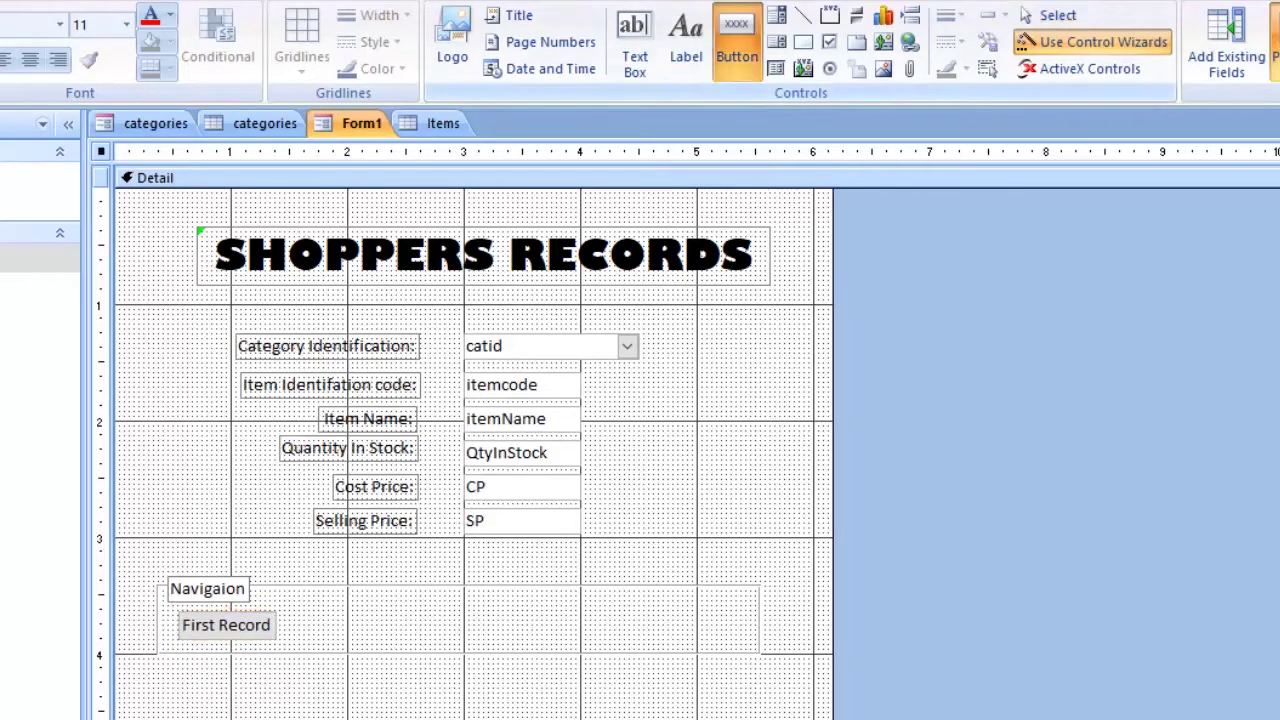
drag(289, 614, 383, 644)
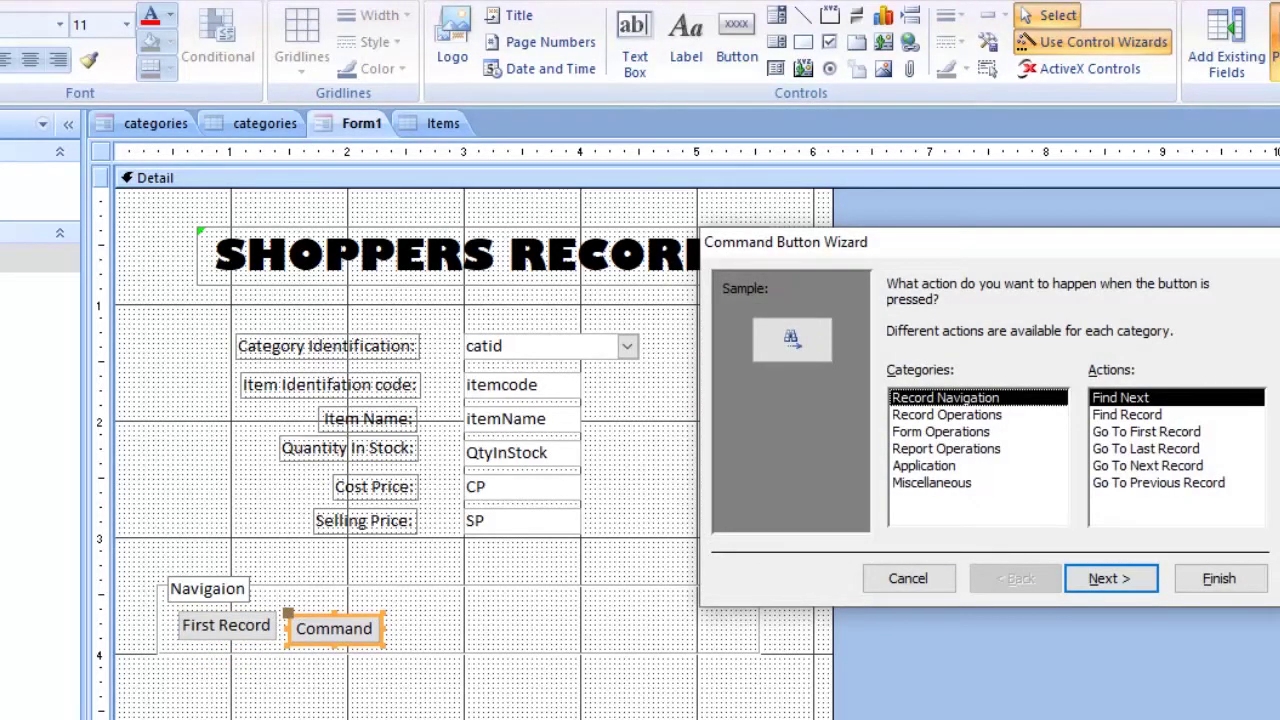
click(1148, 466)
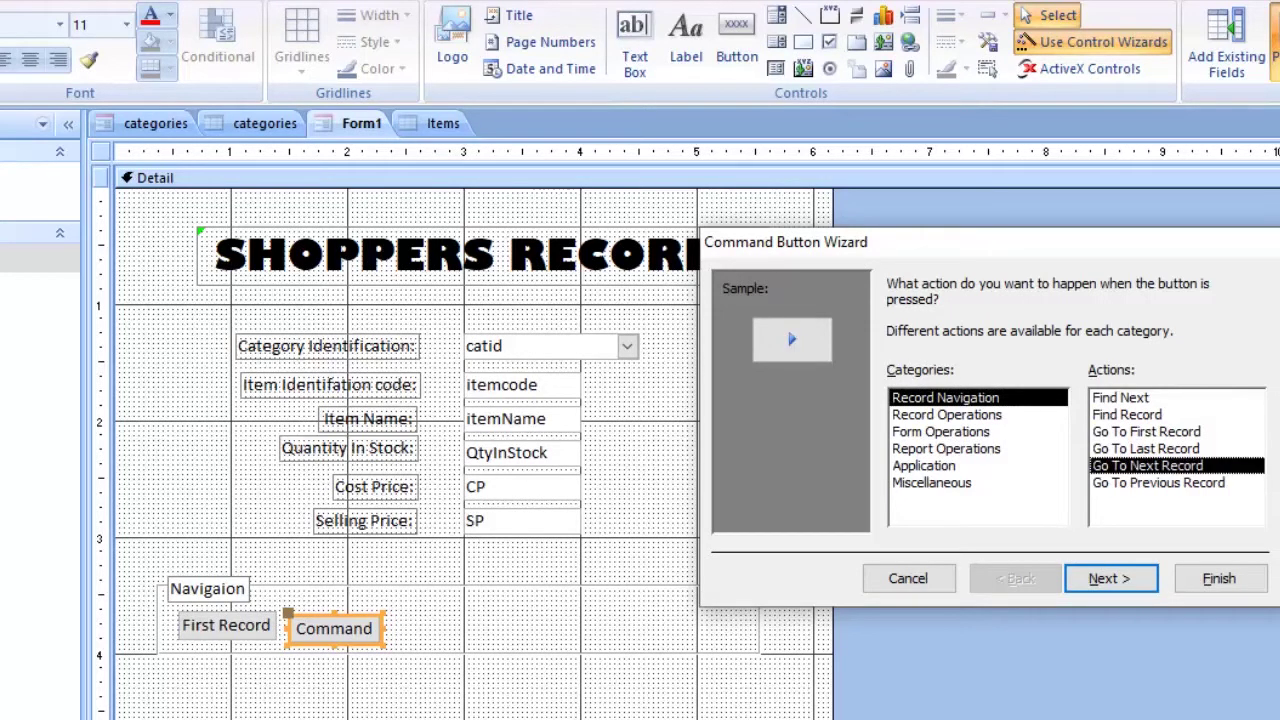
click(1110, 578)
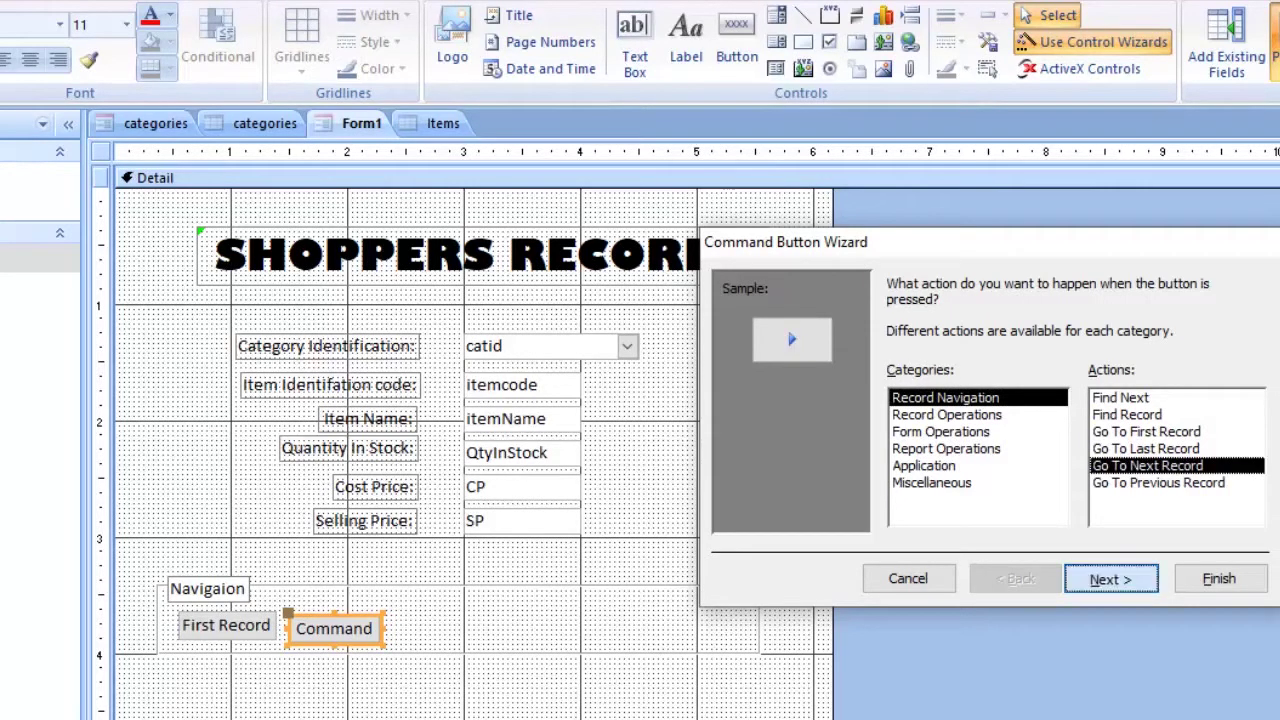
click(896, 381)
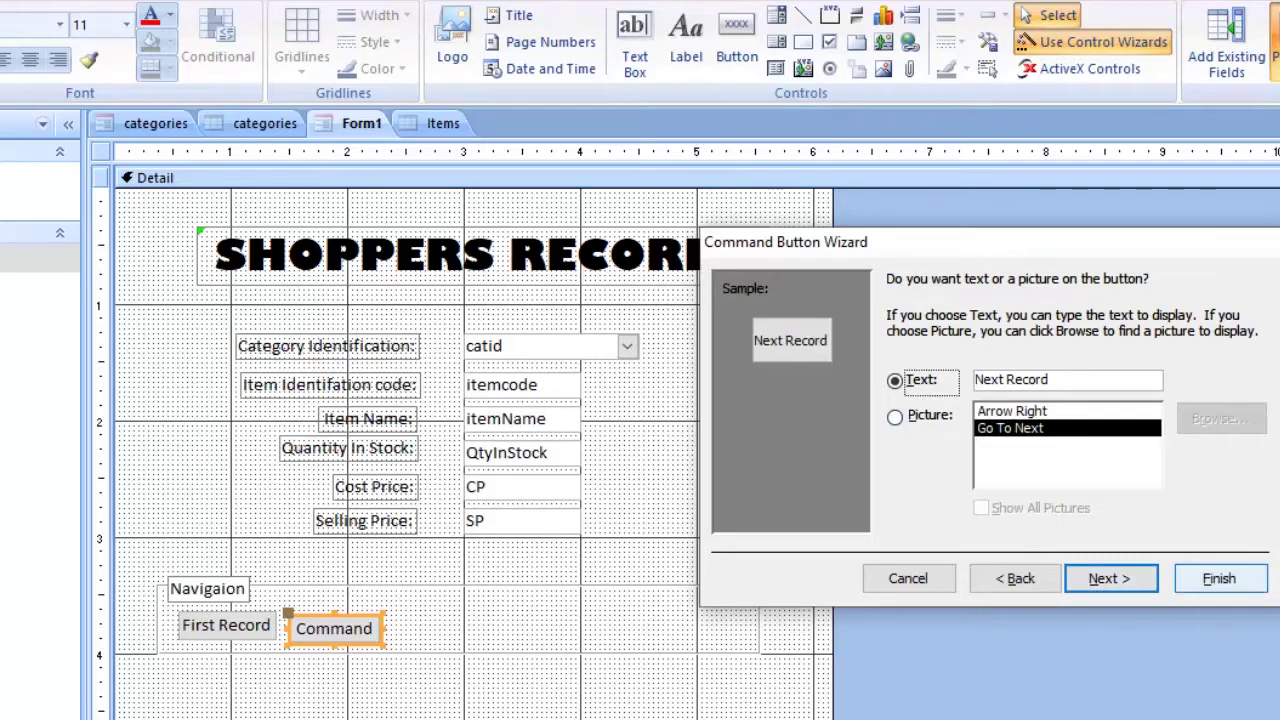
click(1219, 578)
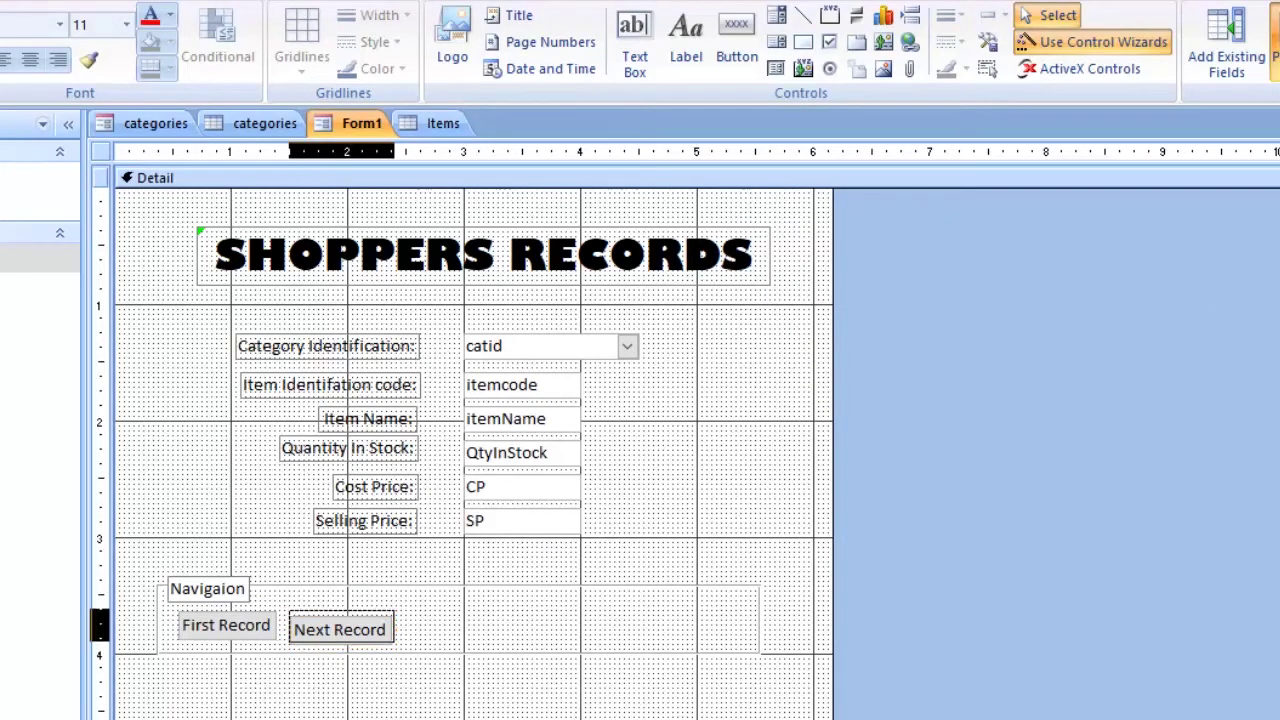
drag(340, 630, 340, 626)
click(440, 686)
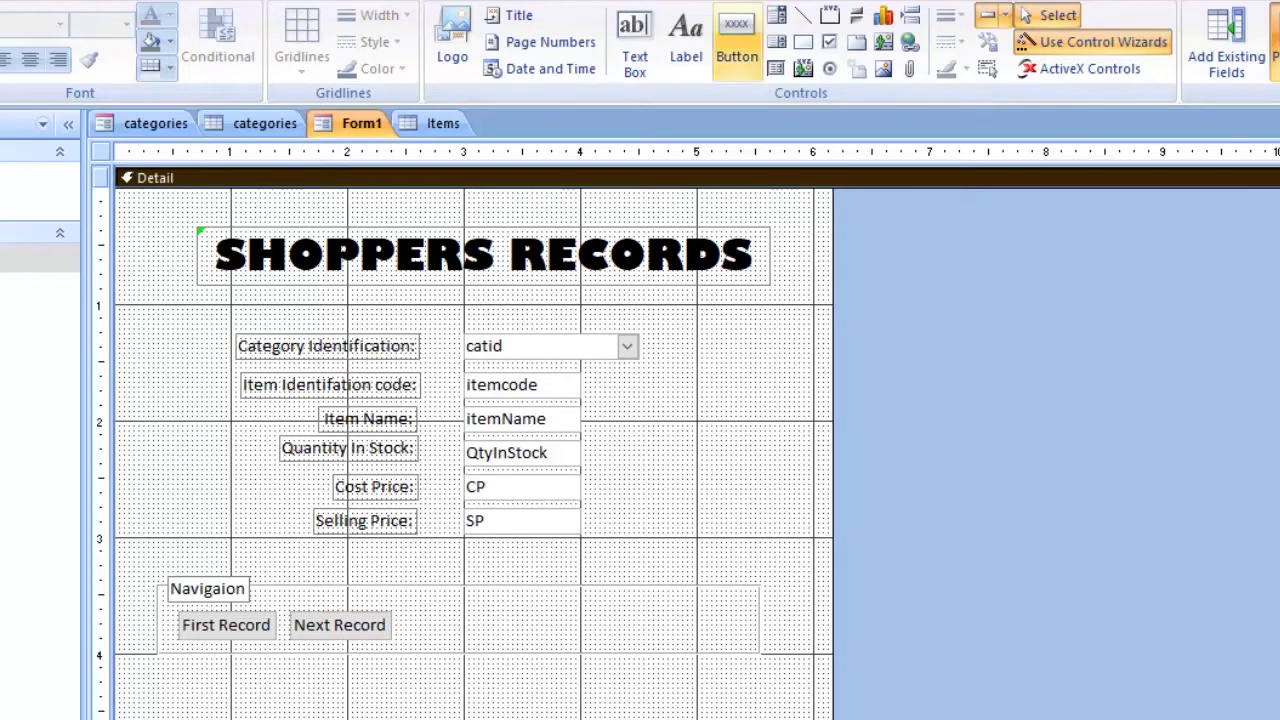
Add a Go To Previous Record command button with the text "Previous Record" after the Next Record button
click(736, 40)
drag(410, 614, 542, 644)
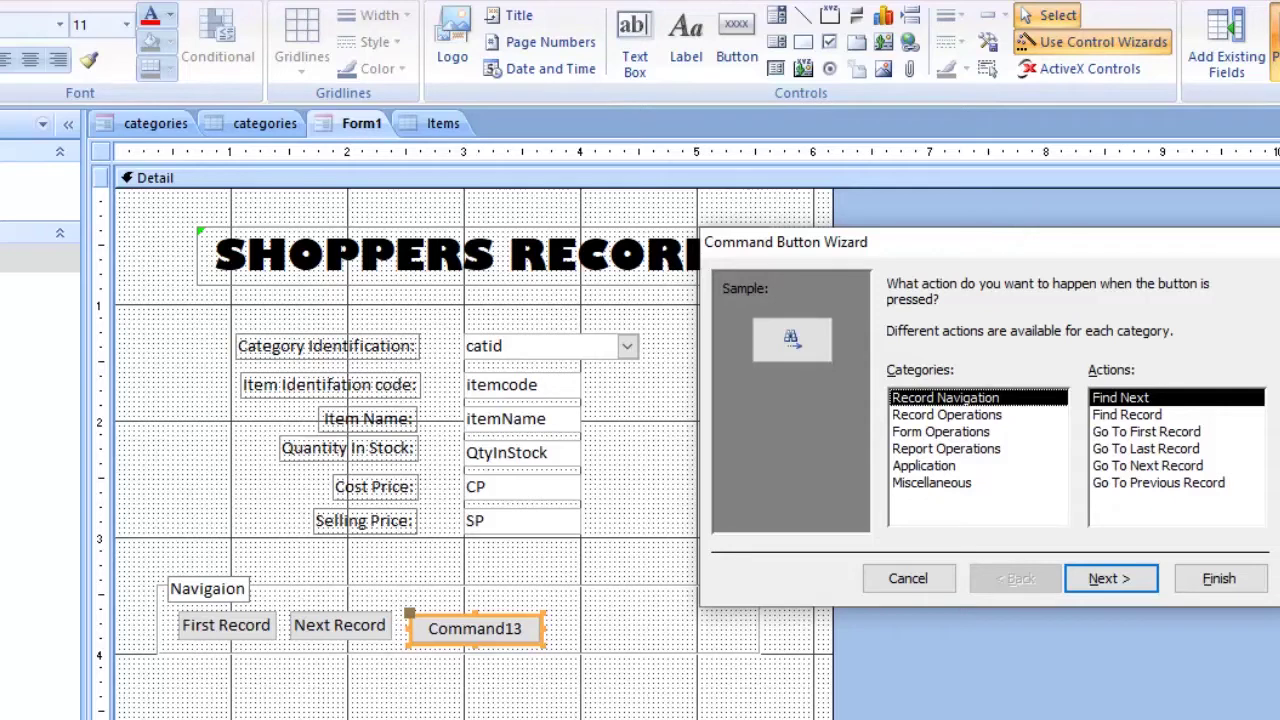
click(1158, 482)
click(1110, 578)
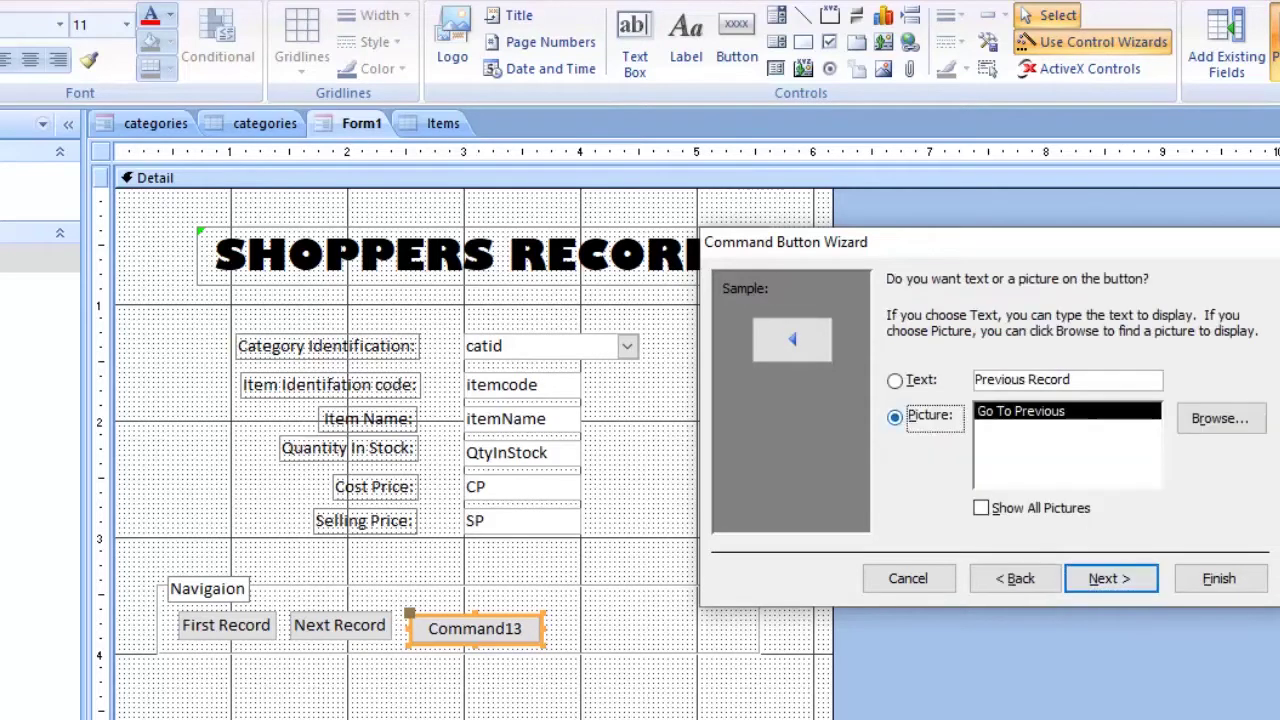
click(895, 380)
click(1219, 578)
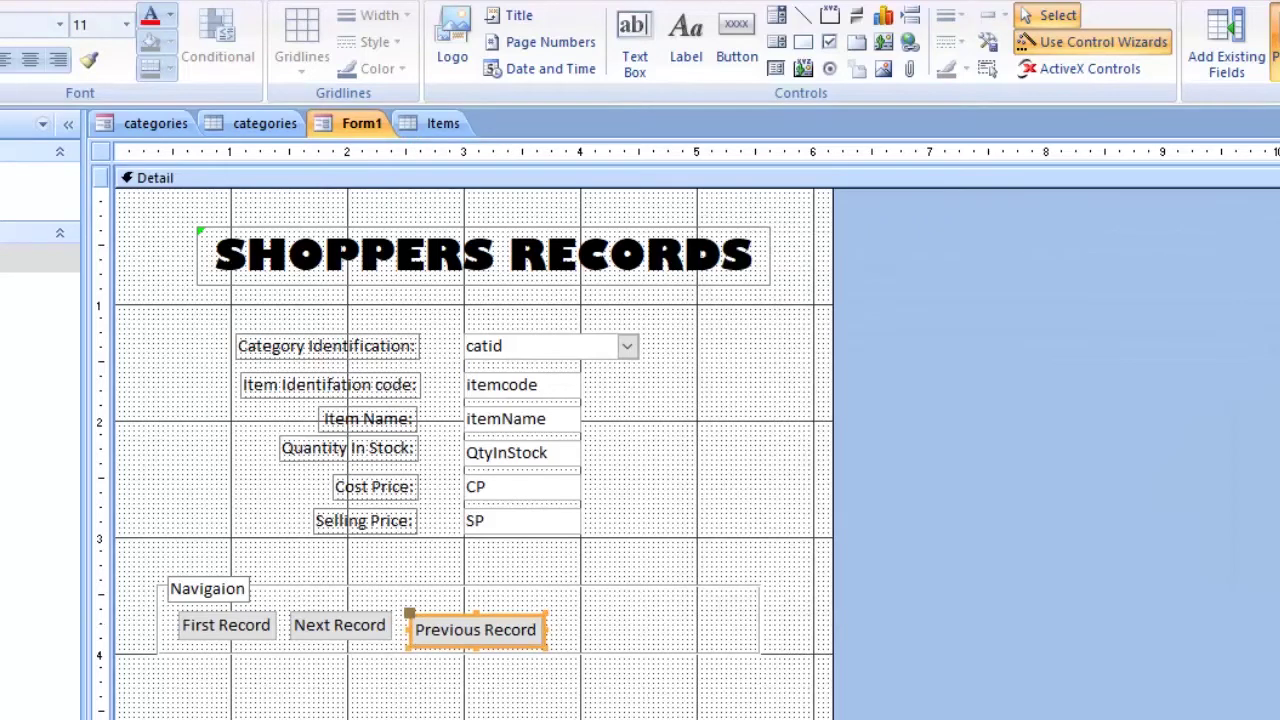
Rearrange the navigation buttons in one row in the order First Record, Previous Record, Next Record
click(339, 625)
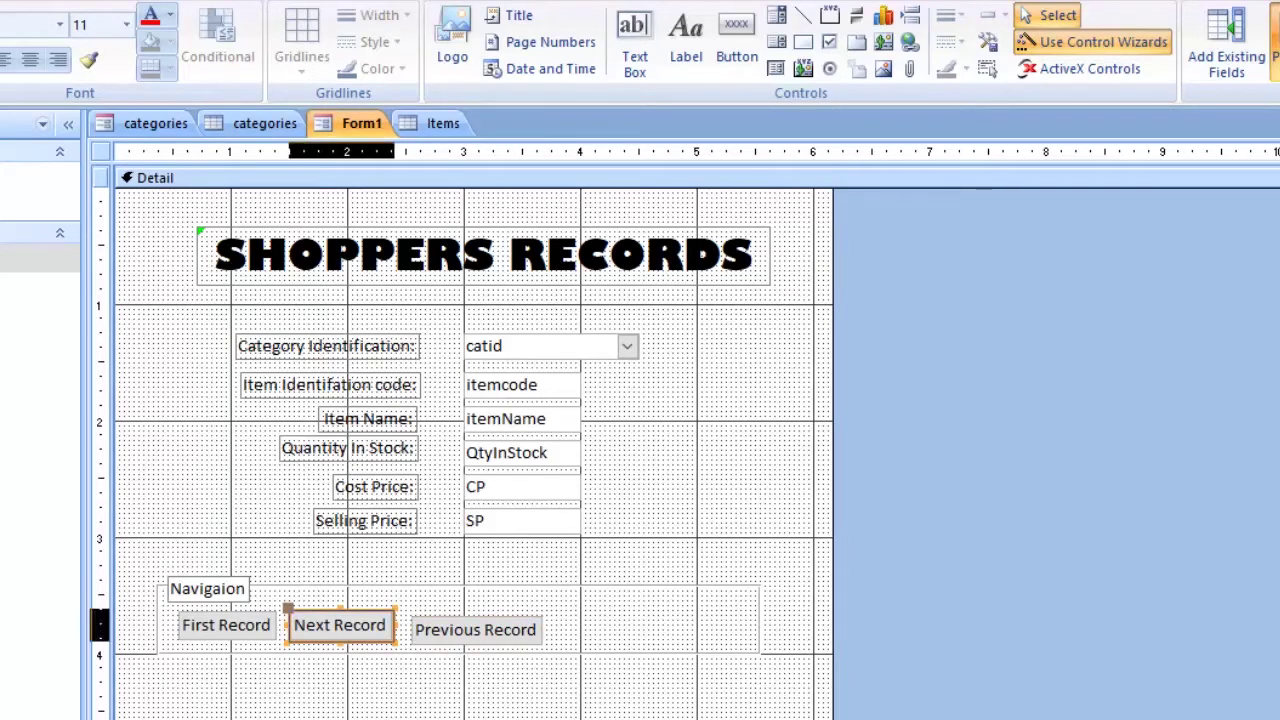
drag(339, 625, 608, 625)
click(475, 629)
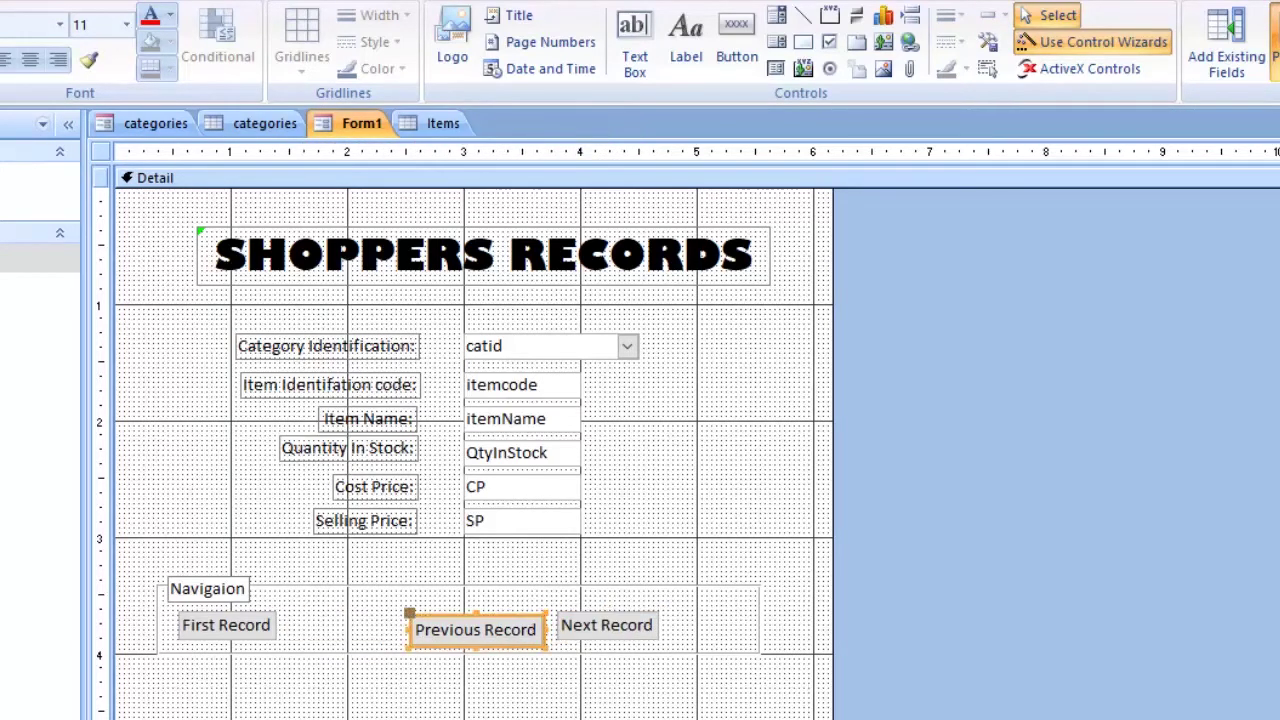
drag(475, 629, 352, 625)
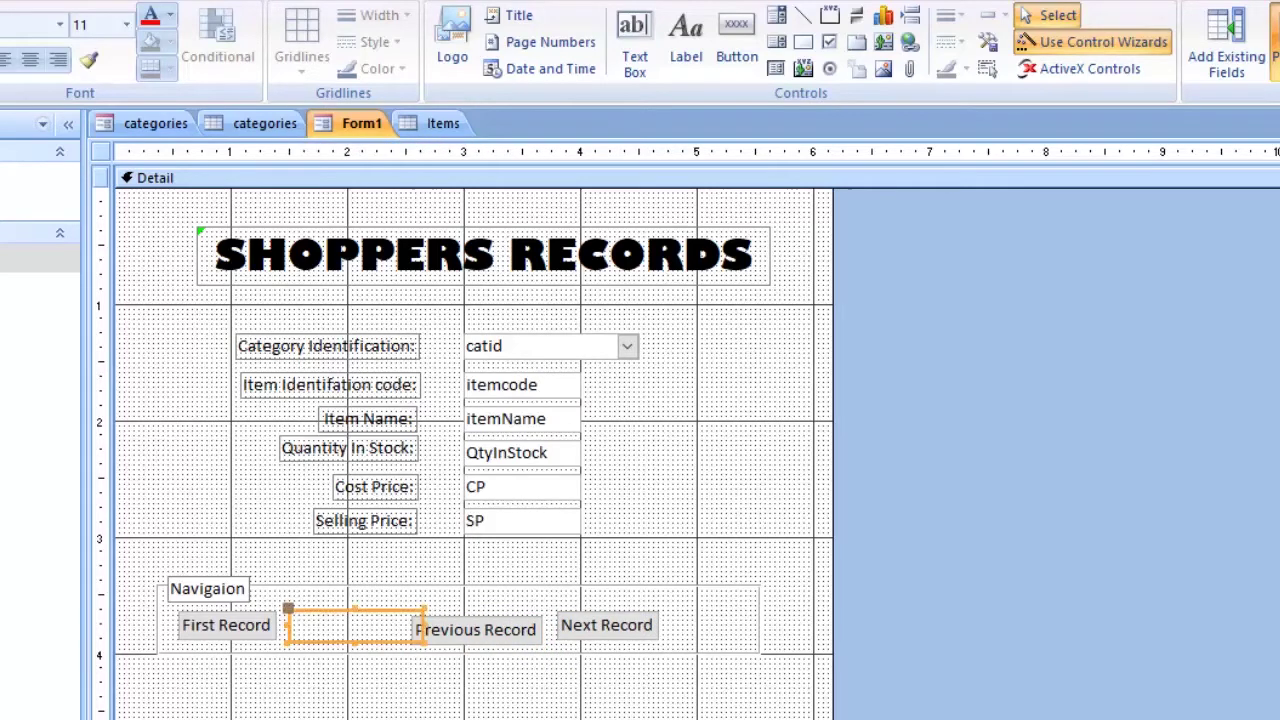
click(606, 625)
drag(606, 625, 490, 625)
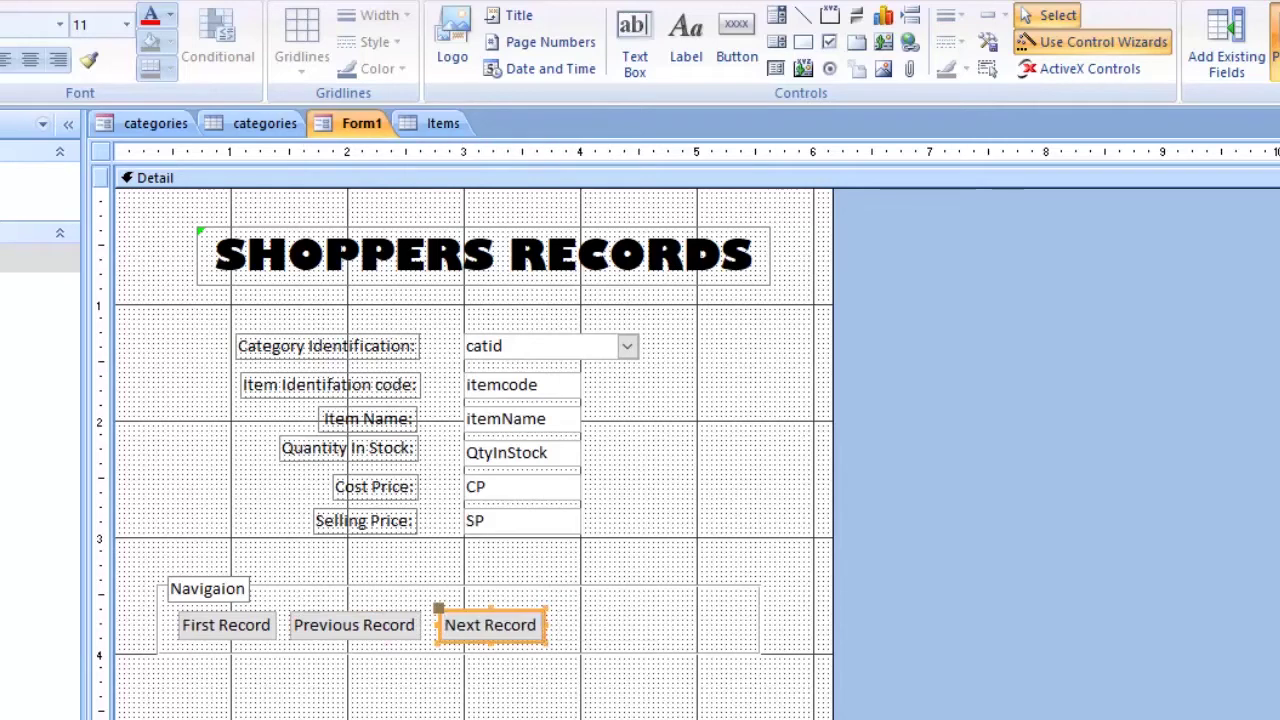
click(930, 177)
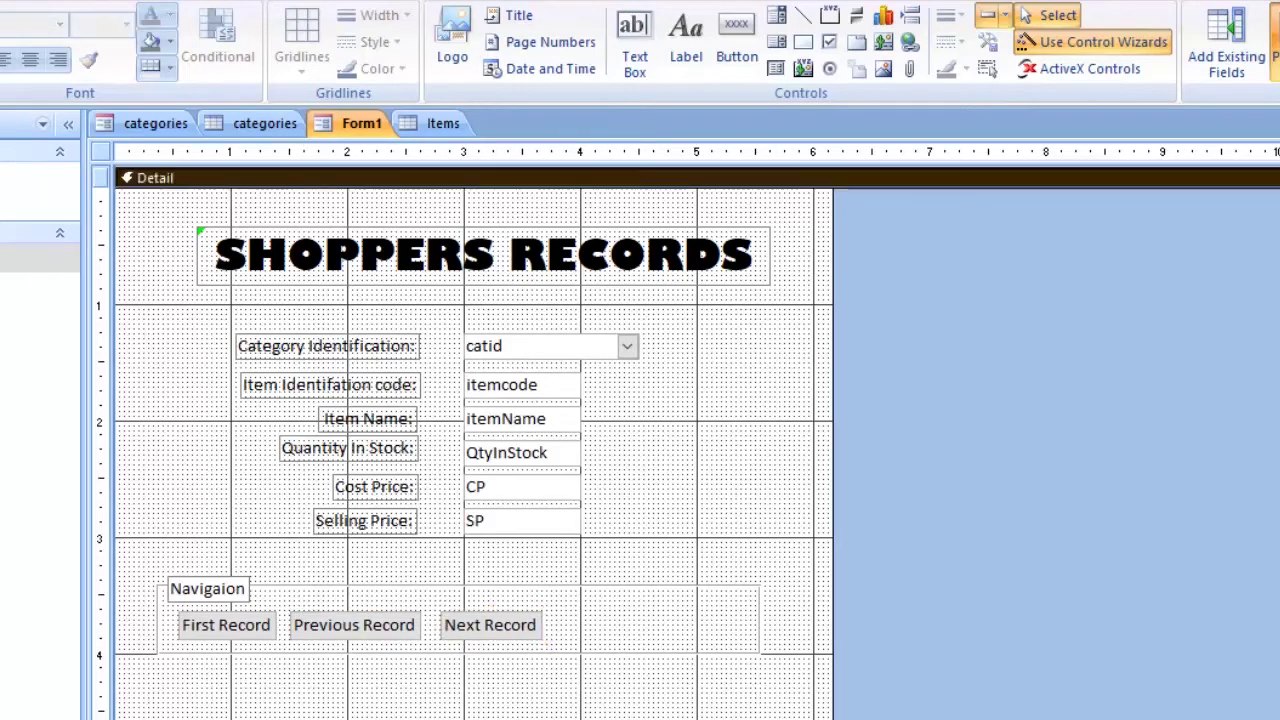
Add a Go To Last Record command button with the text "Last Record" after the Next Record button
click(737, 40)
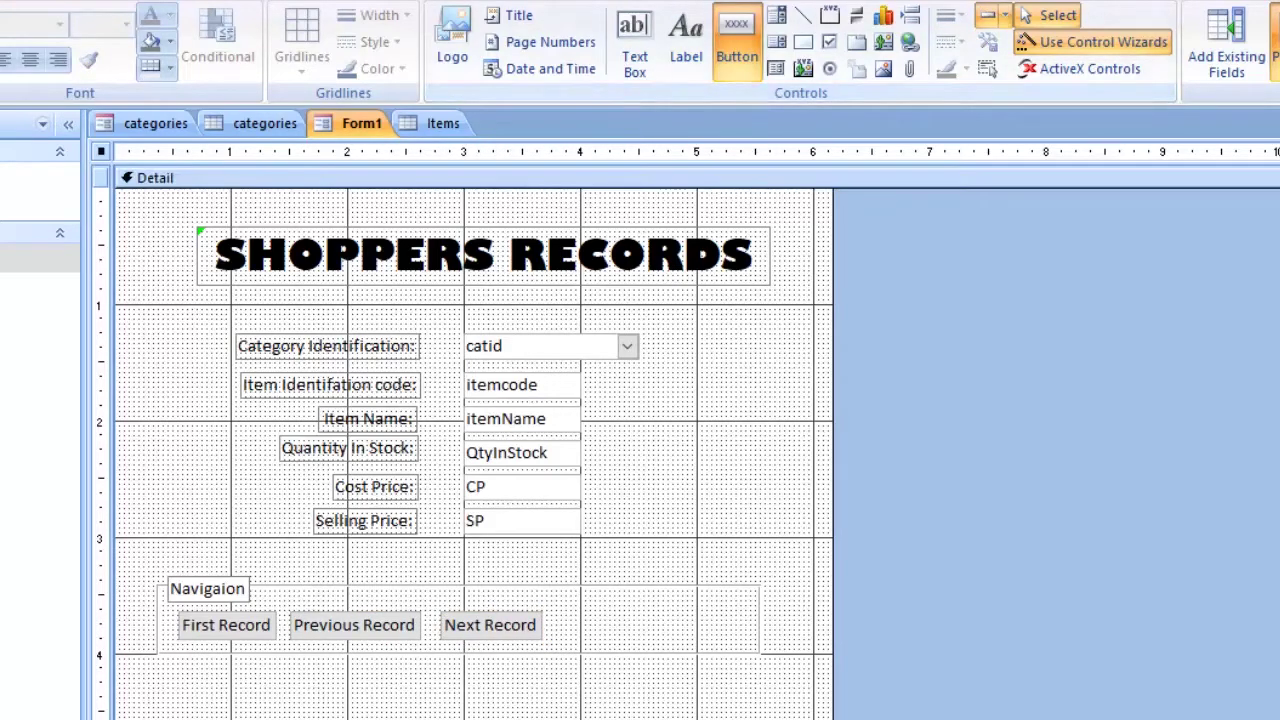
drag(560, 612, 664, 650)
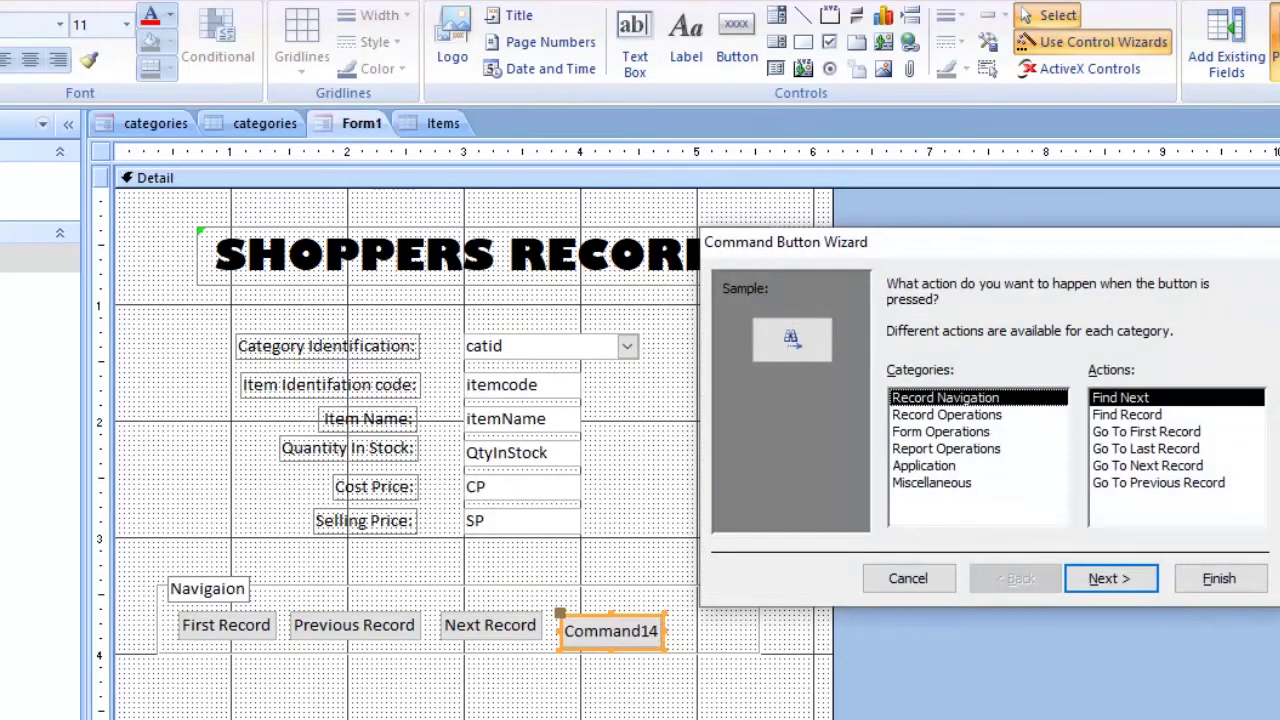
click(1145, 448)
click(1110, 578)
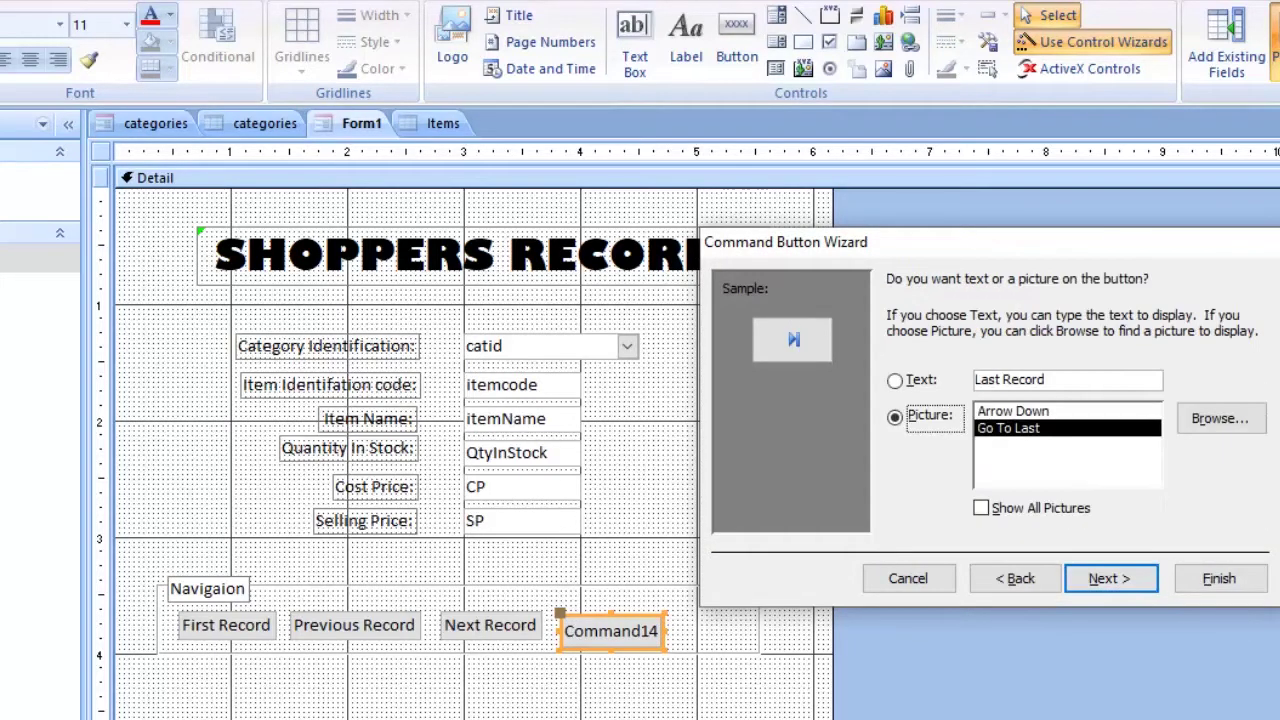
click(895, 380)
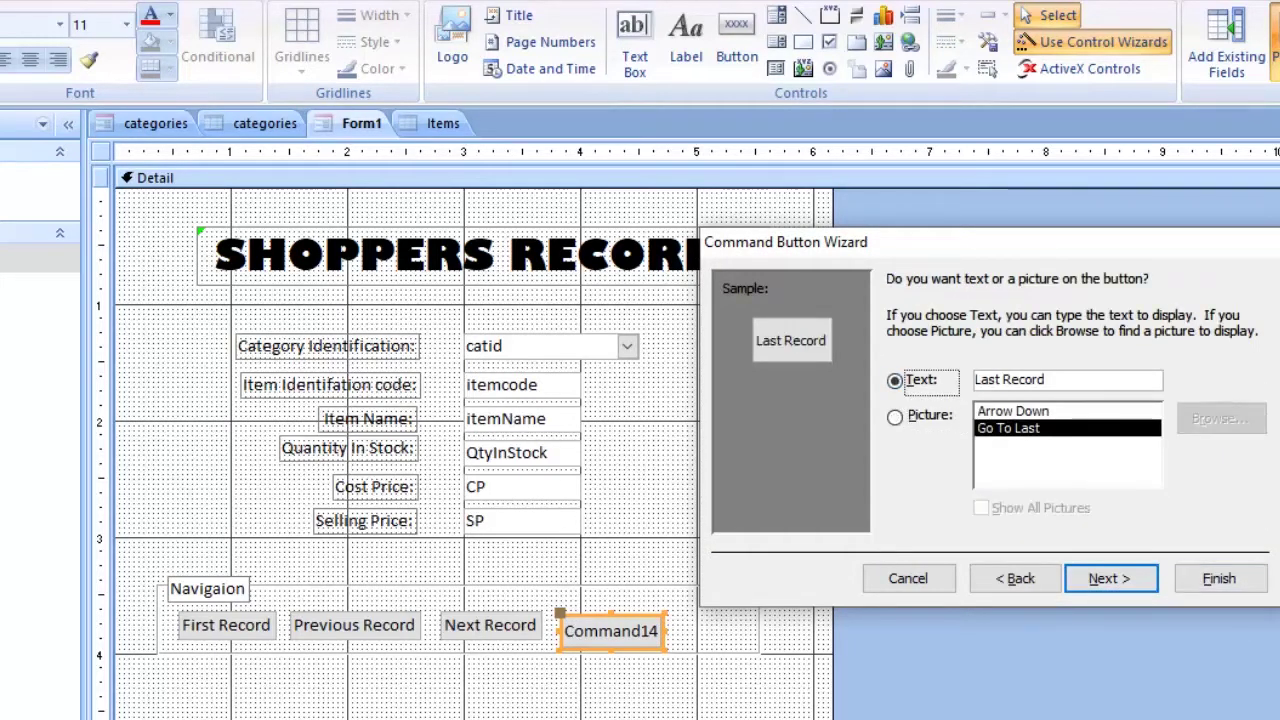
click(1219, 578)
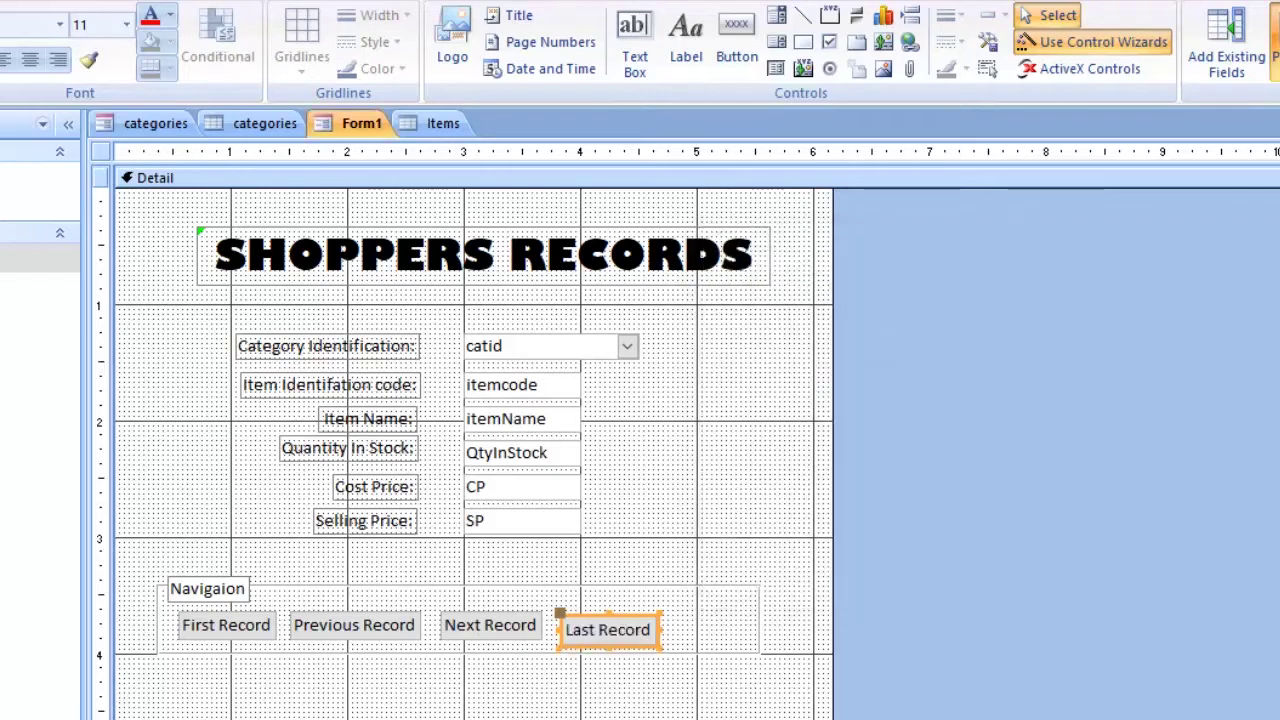
Nudge the Last Record button into line with the other navigation buttons and closer to Next Record
key(Up)
key(Left)
key(Left)
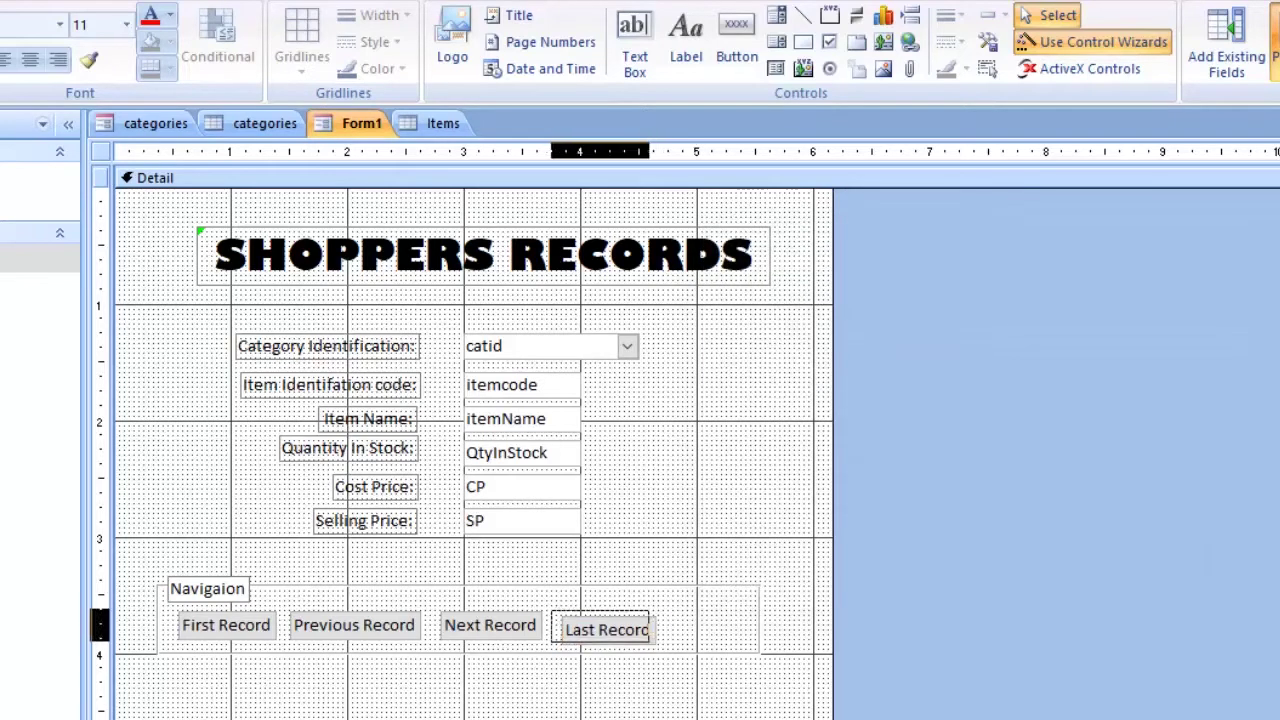
key(Left)
click(720, 450)
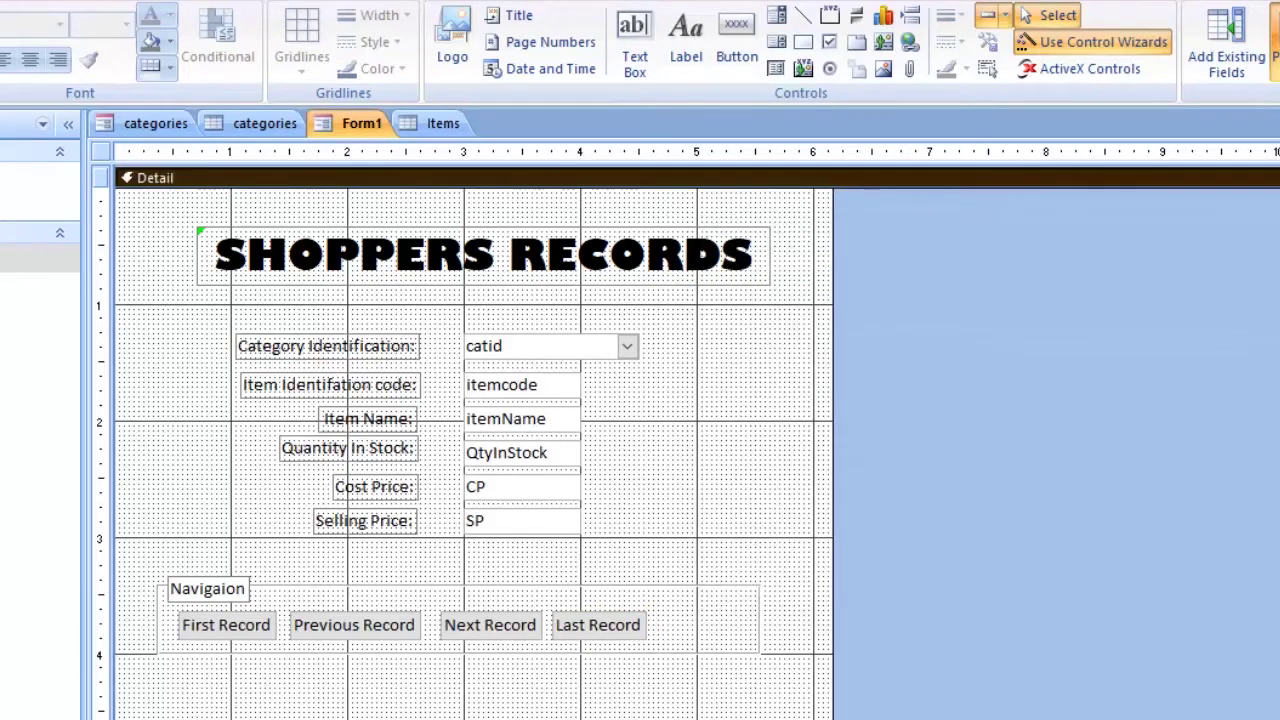
Add an Add New Record command button with the text "Add Record" after the Last Record button
click(737, 40)
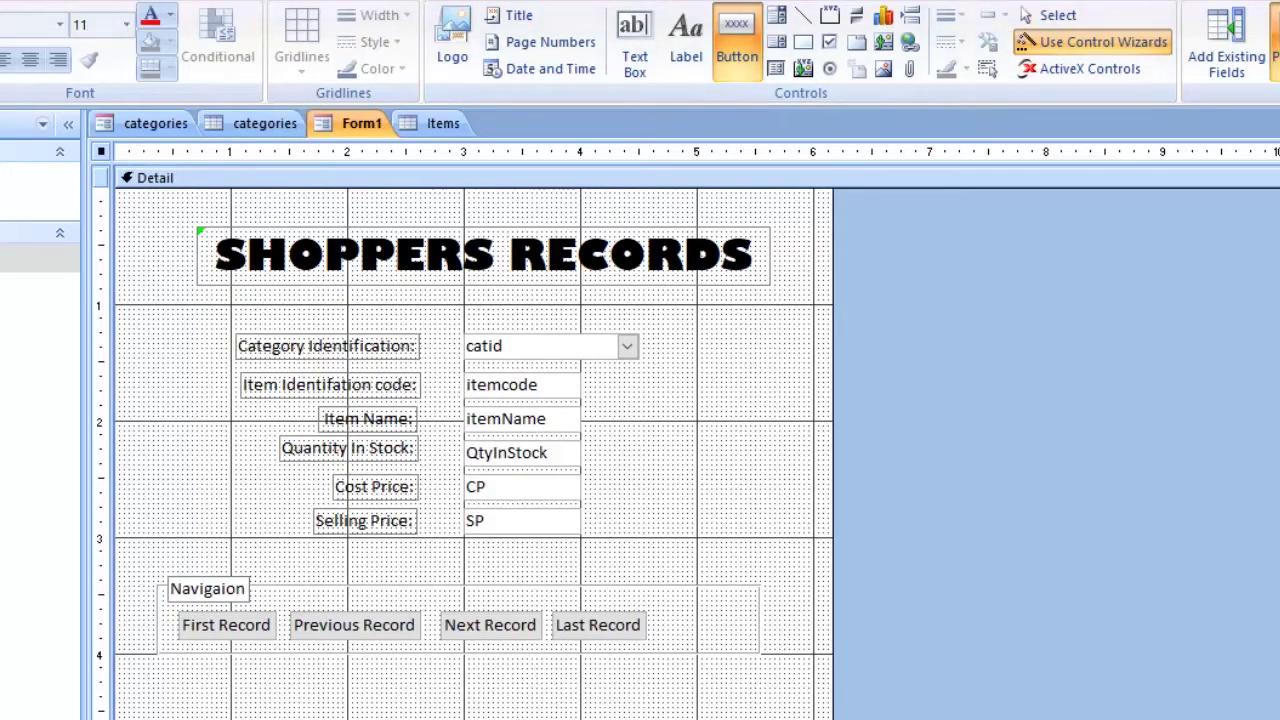
drag(662, 614, 758, 642)
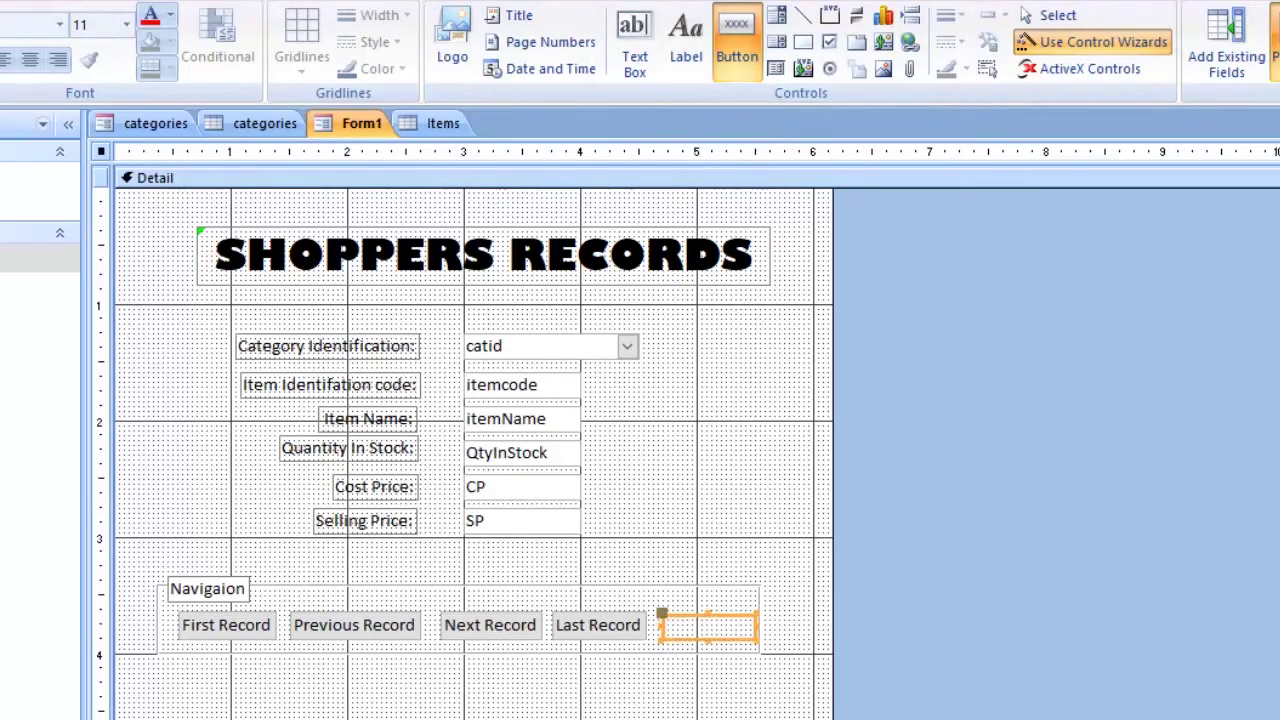
click(947, 415)
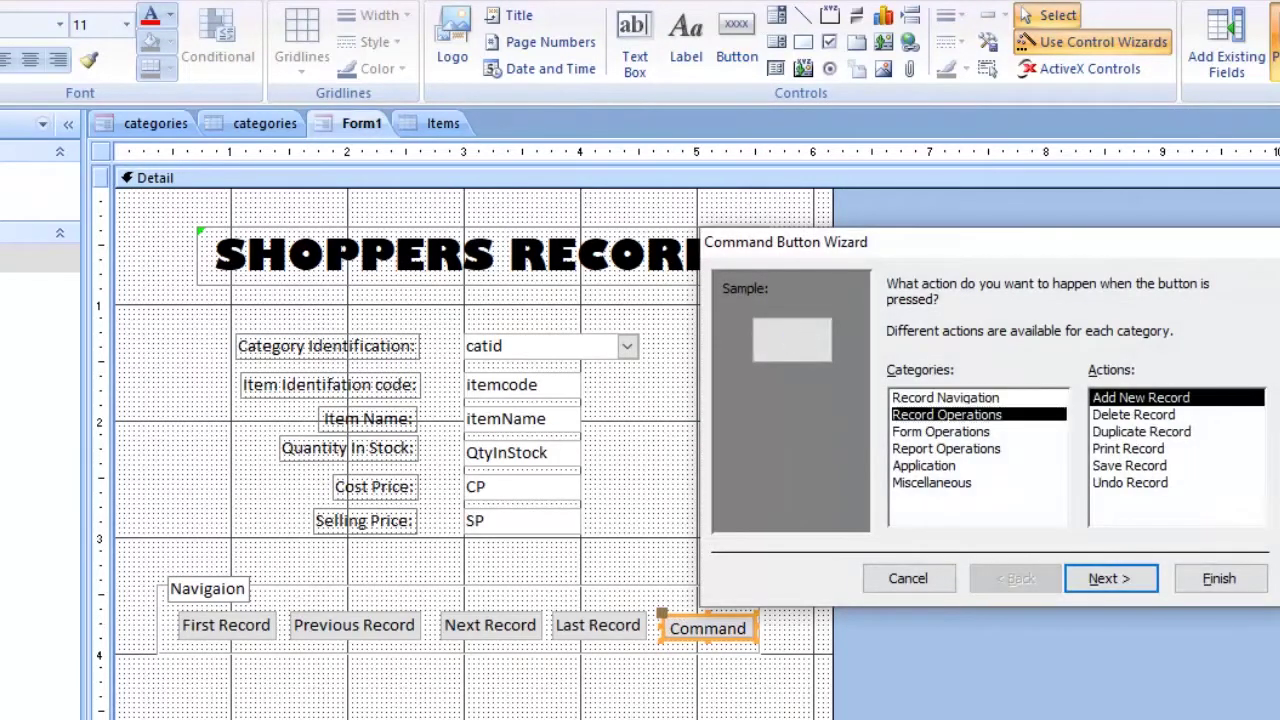
key(Tab)
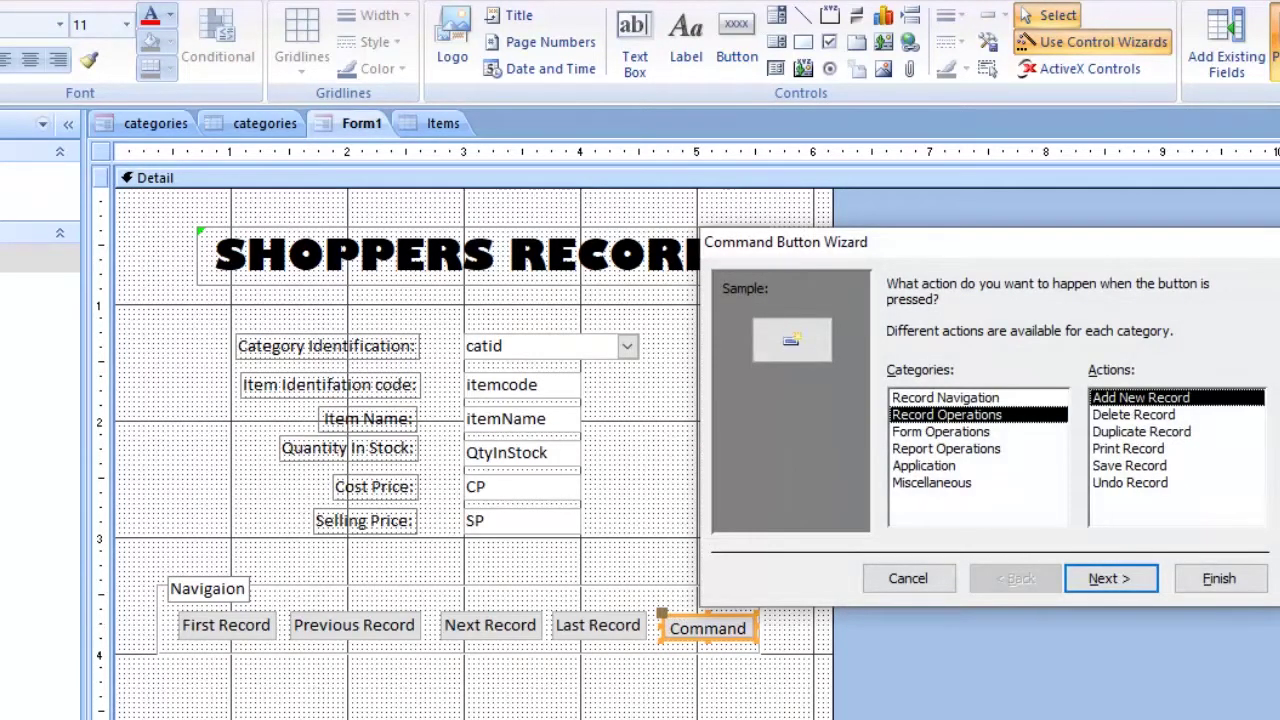
key(Return)
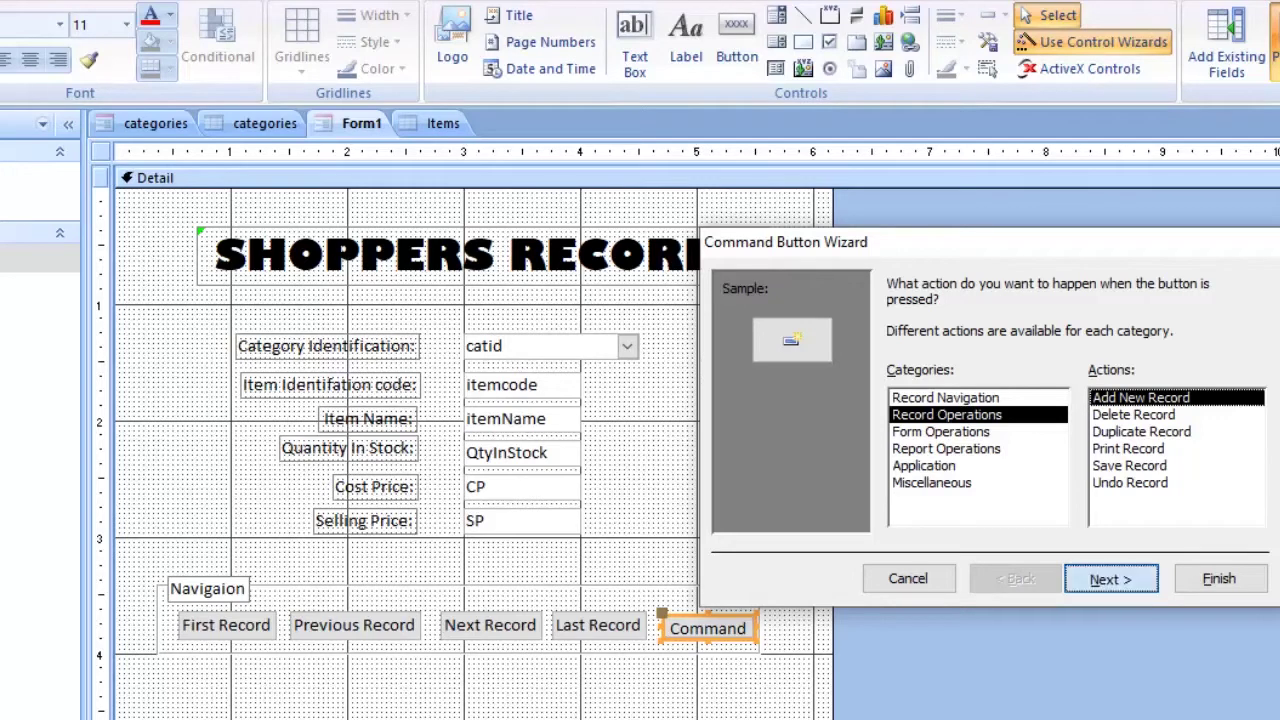
key(alt+t)
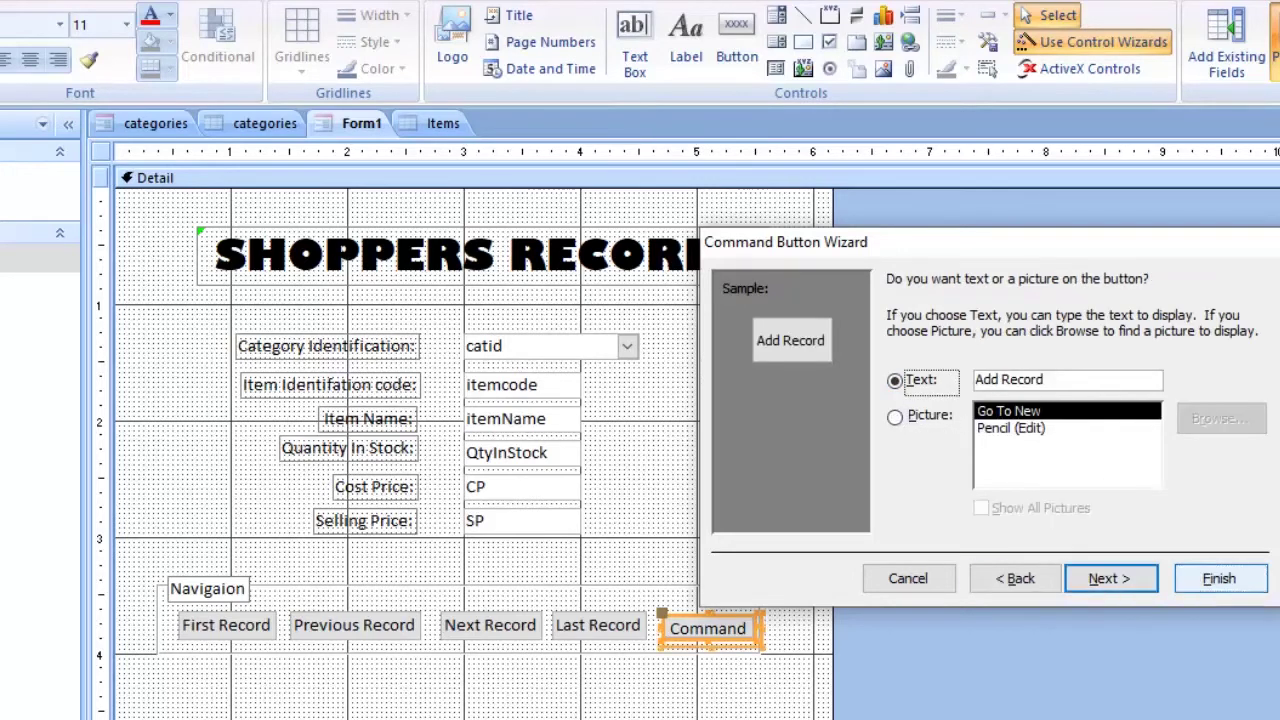
key(alt+f)
click(780, 590)
click(710, 630)
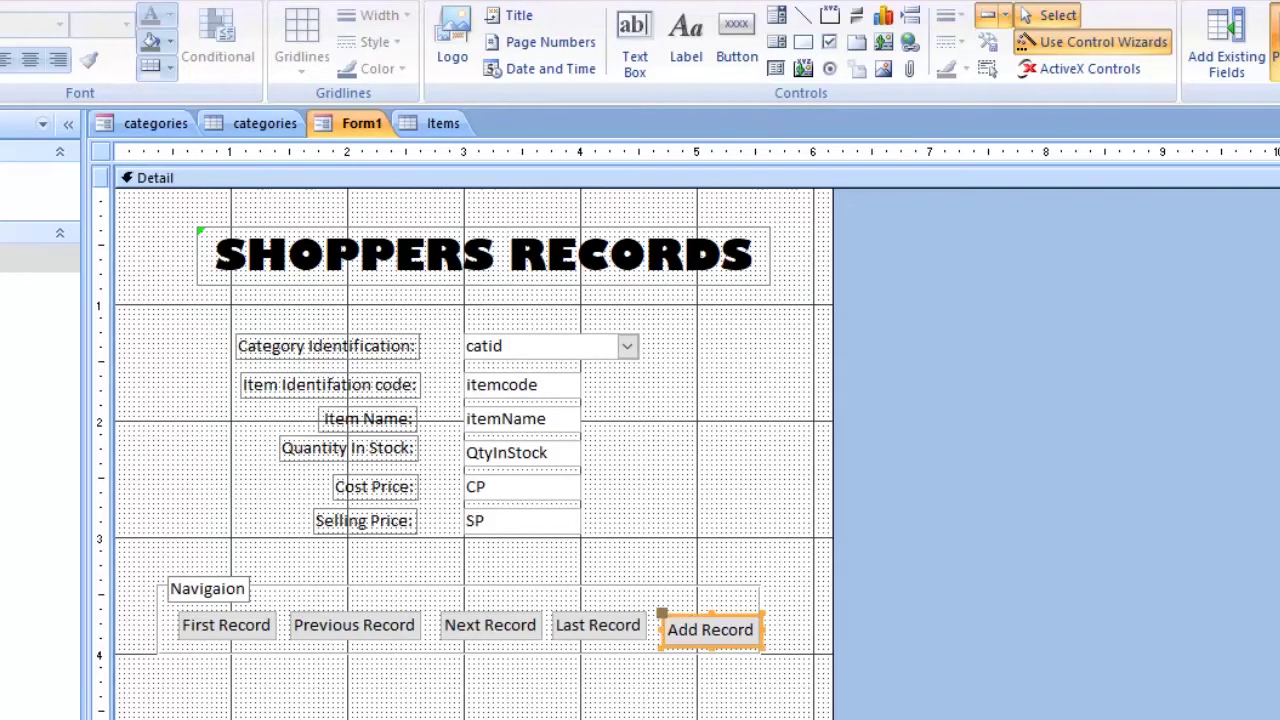
Widen the frame around the navigation buttons to enclose Add Record and extend its lower edge slightly
click(900, 580)
click(780, 580)
click(760, 612)
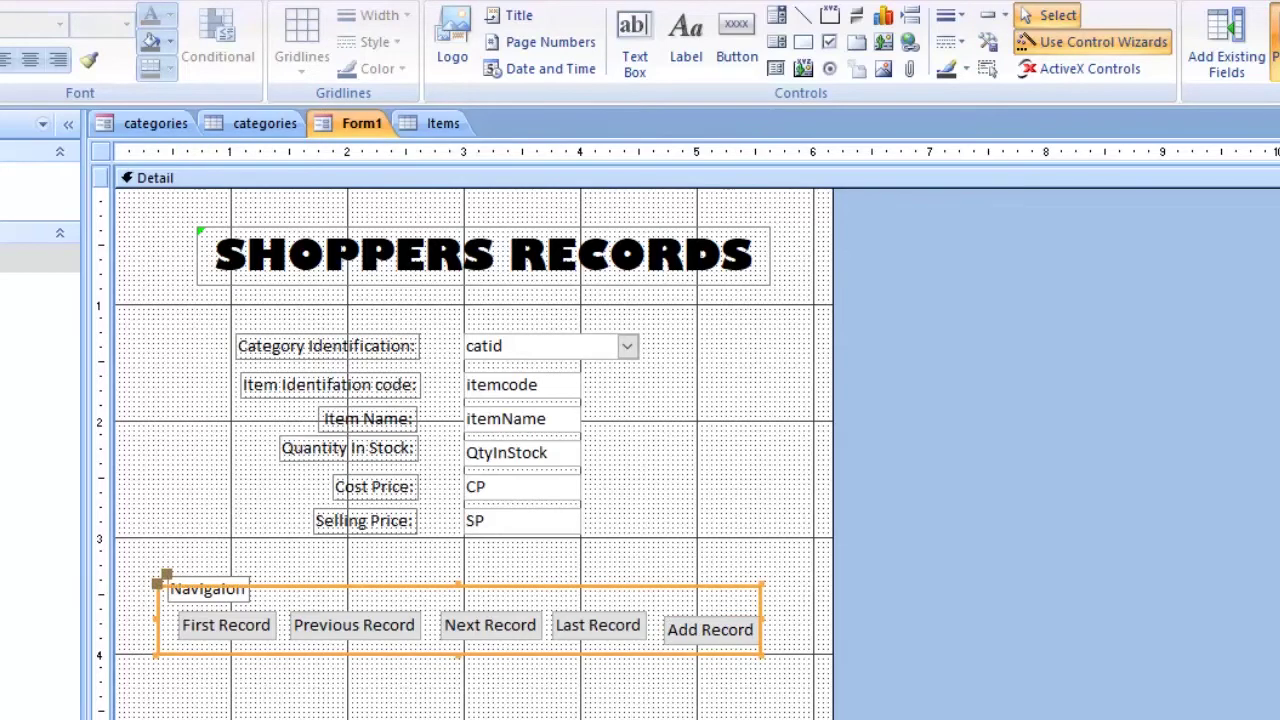
drag(761, 620, 786, 620)
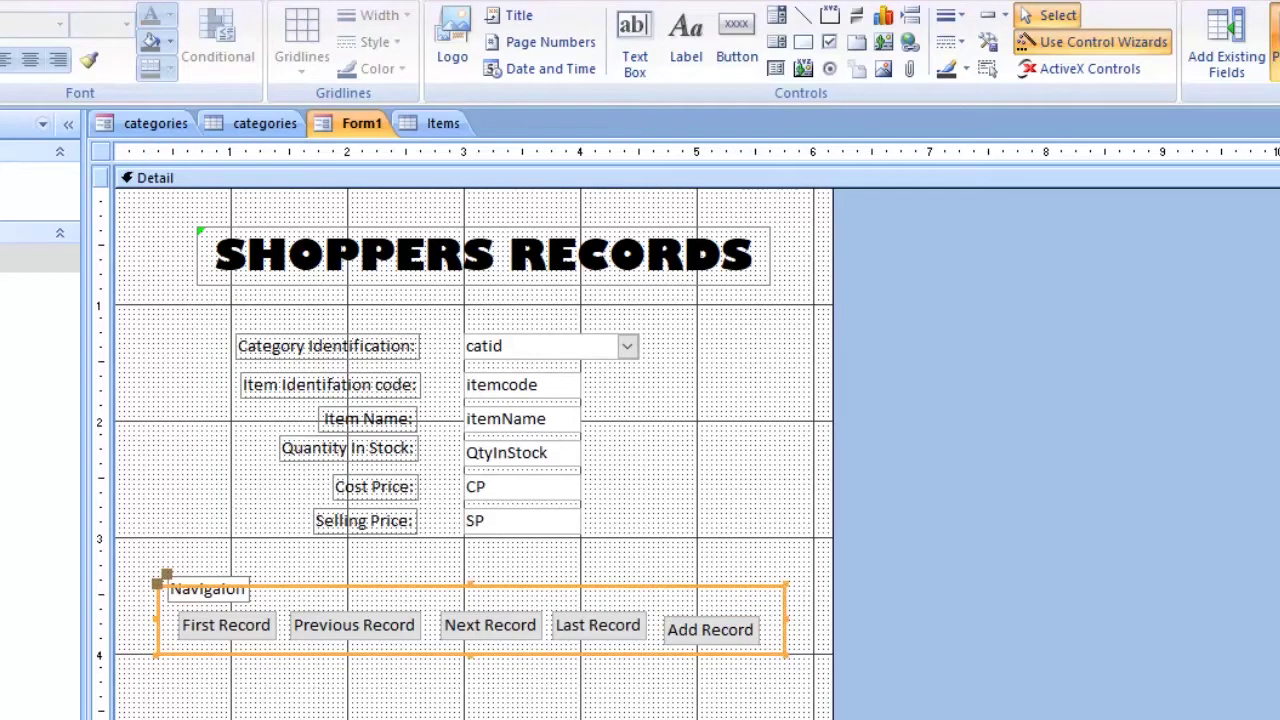
click(798, 565)
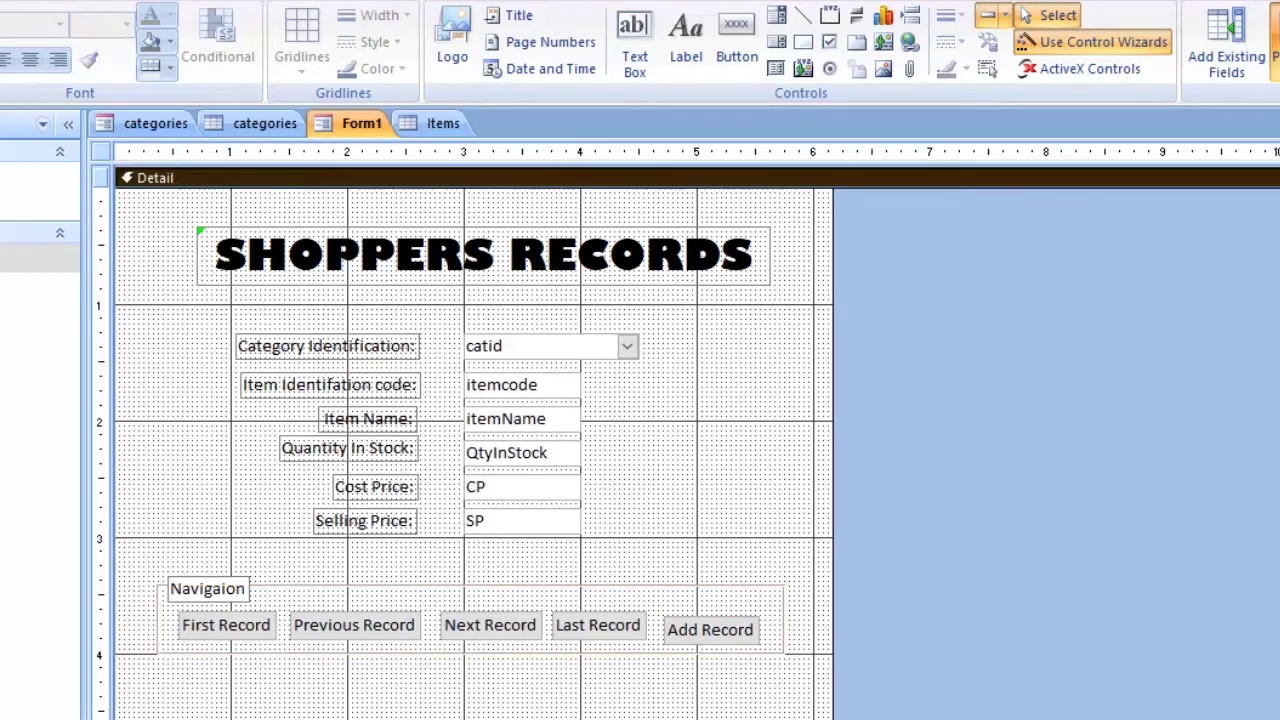
click(160, 580)
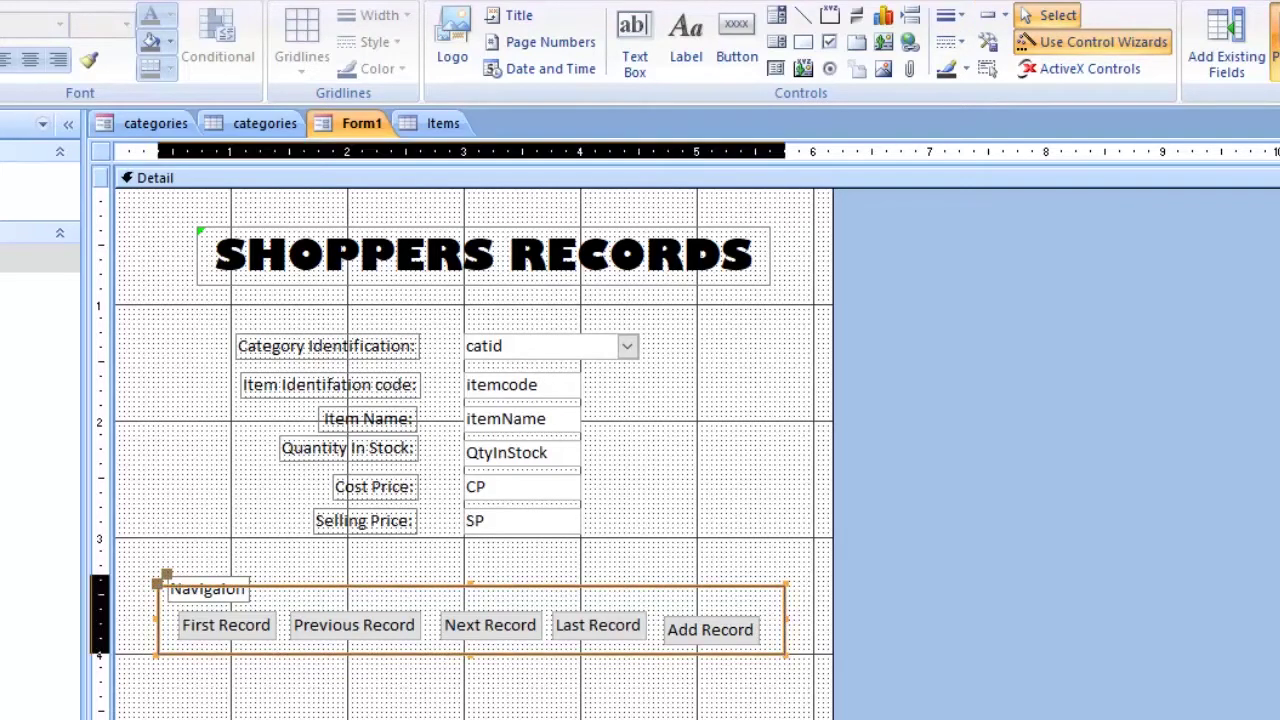
click(700, 565)
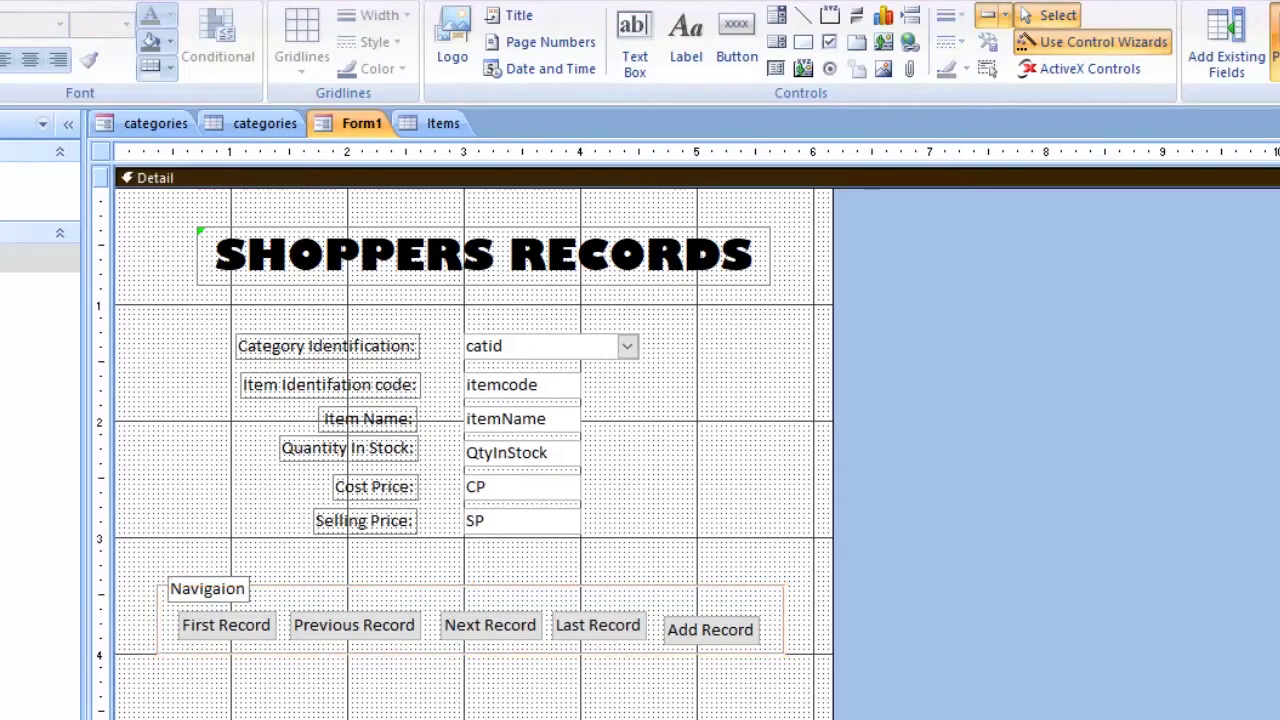
click(700, 585)
drag(470, 656, 470, 663)
click(520, 692)
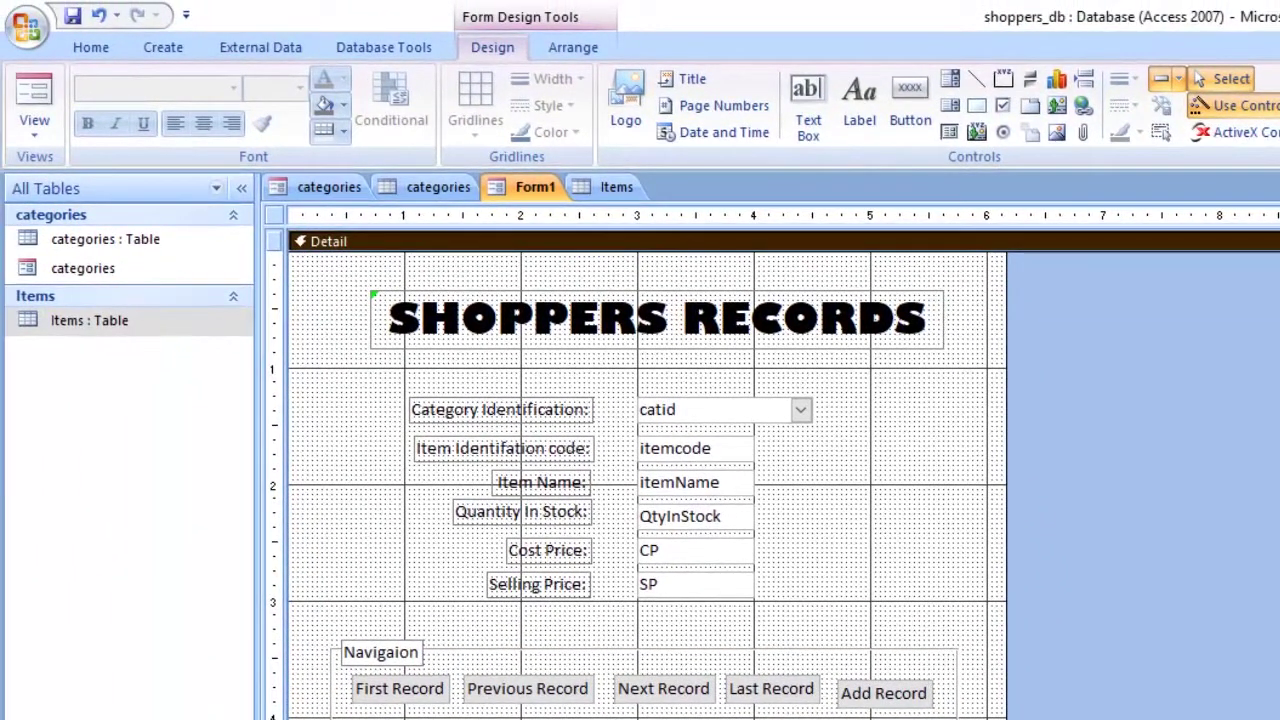
Save the form under the name Items
click(91, 48)
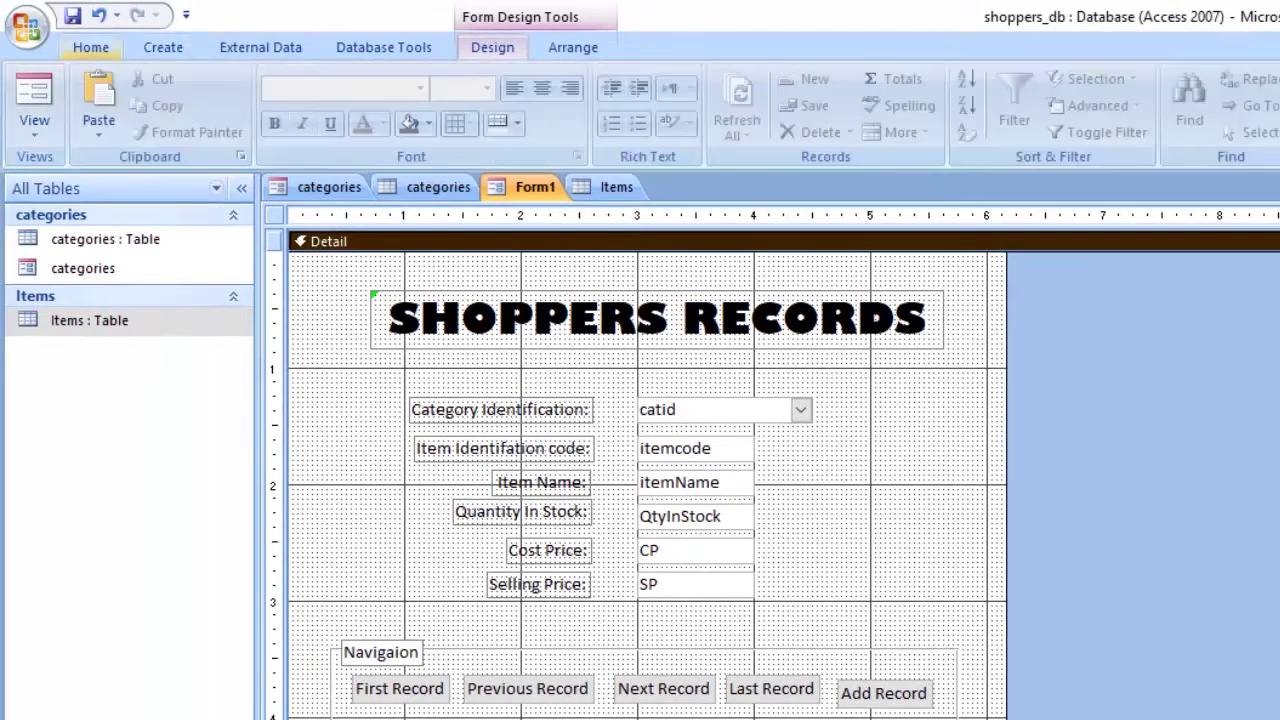
click(72, 15)
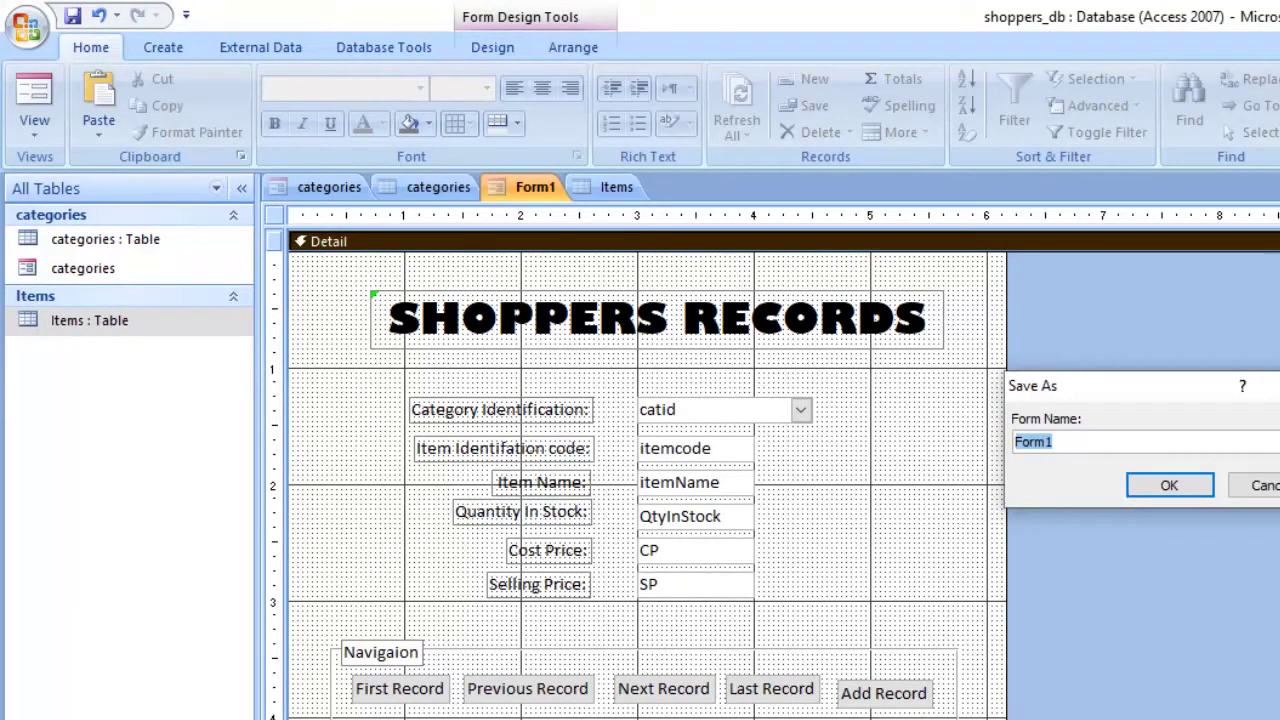
text(It)
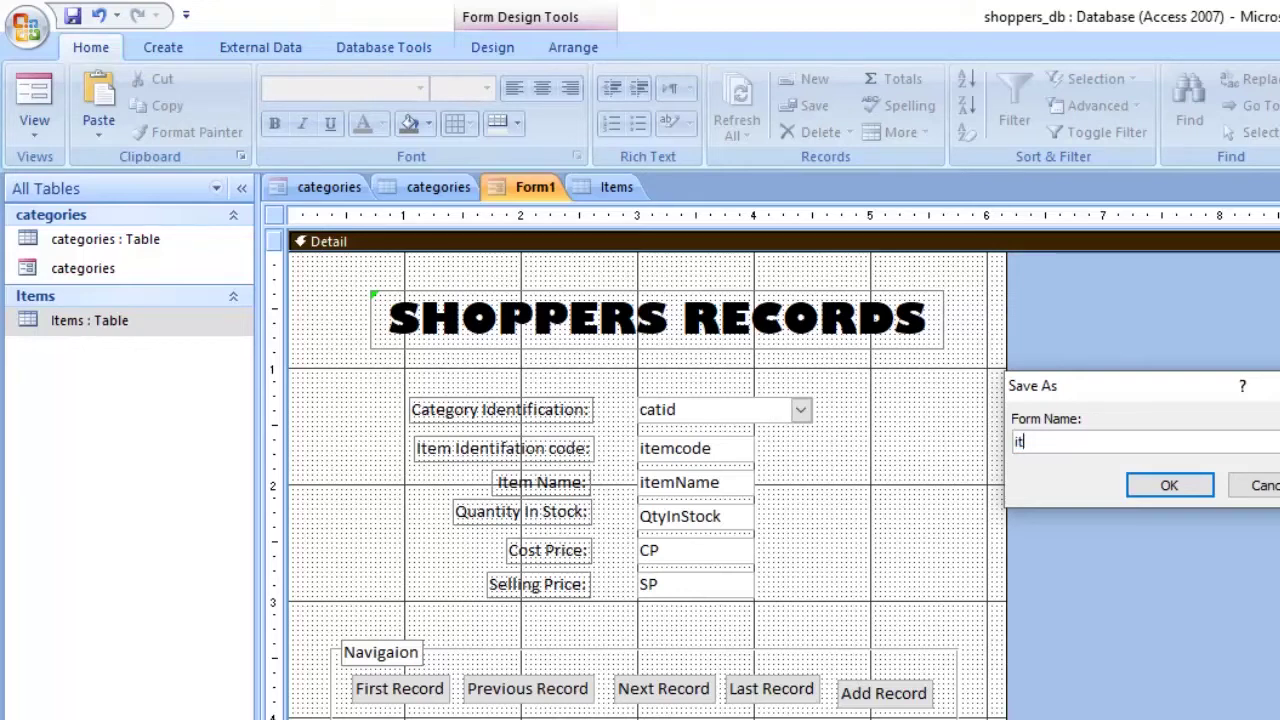
key(BackSpace)
key(BackSpace)
text(It)
key(BackSpace)
text(tems)
key(Return)
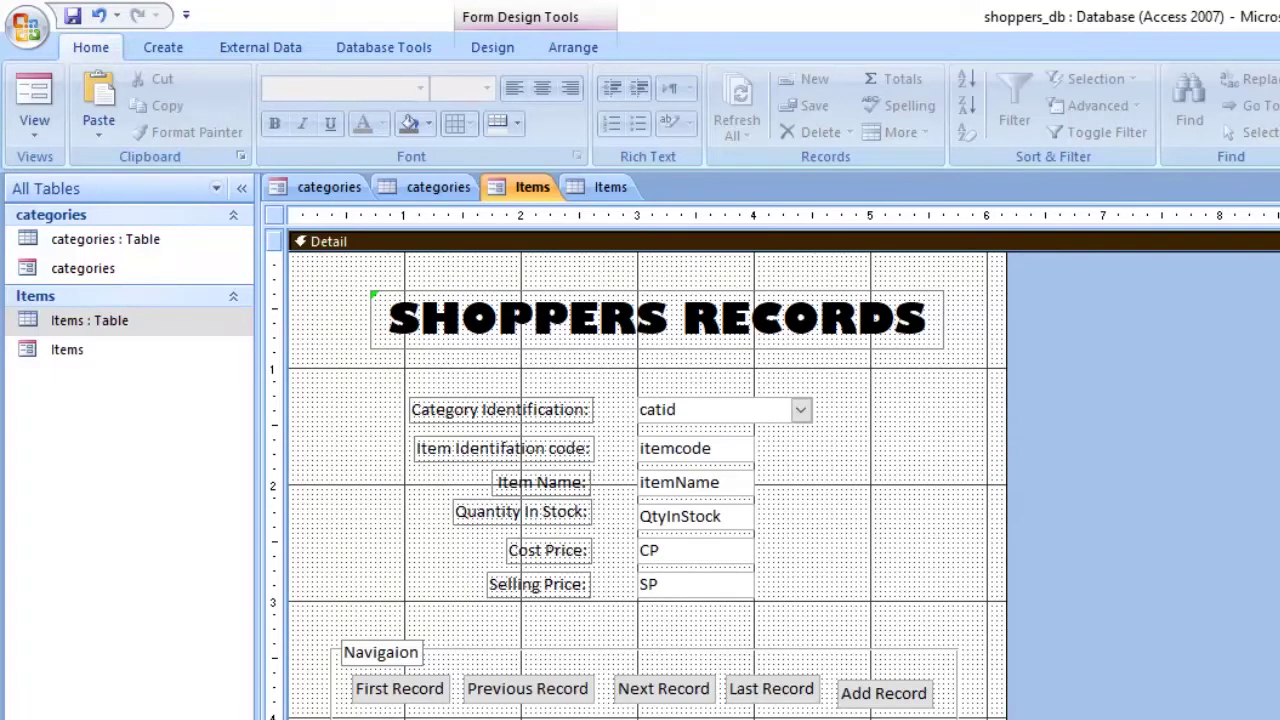
Show the form in Form View and test the First Record, Next Record and Add Record buttons
click(34, 100)
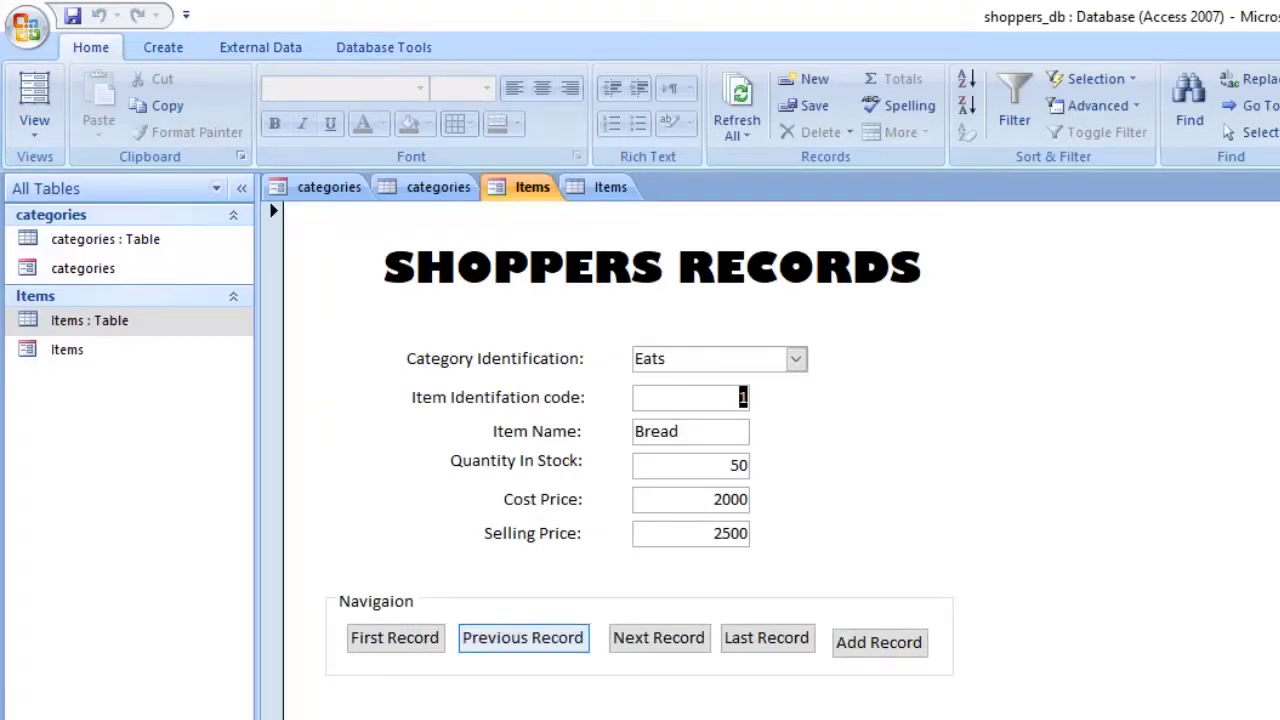
click(395, 637)
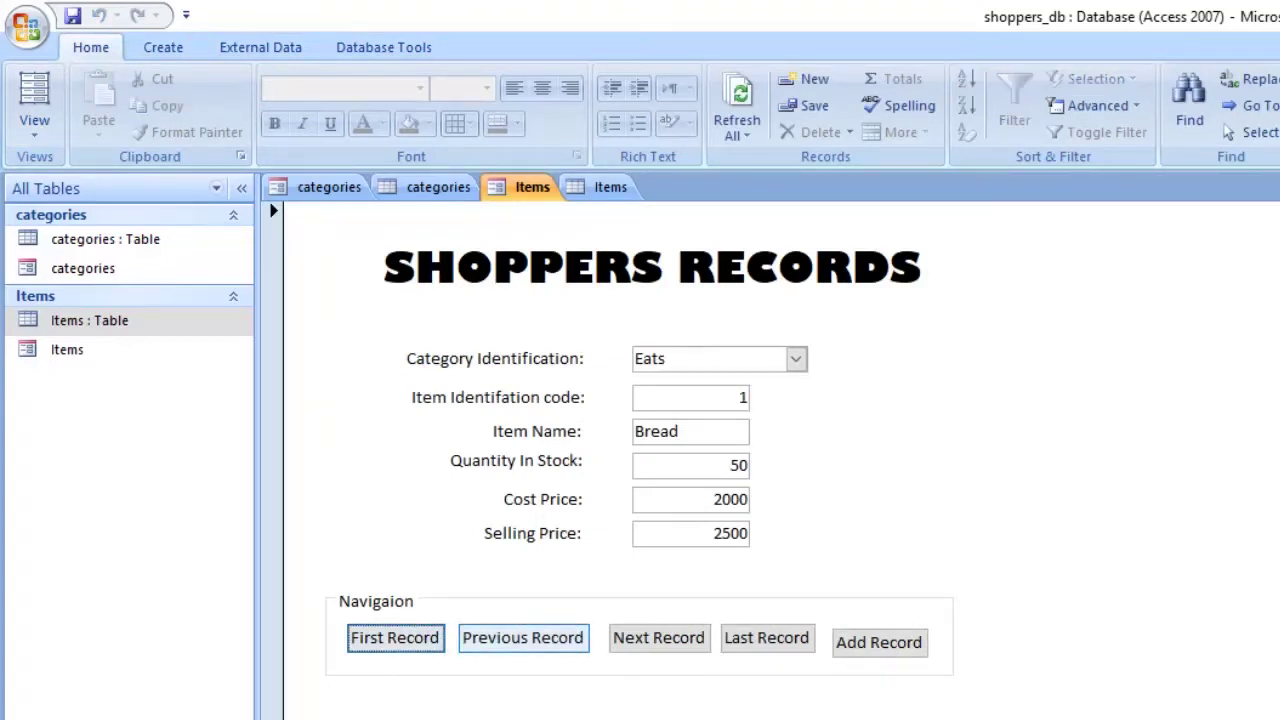
click(659, 637)
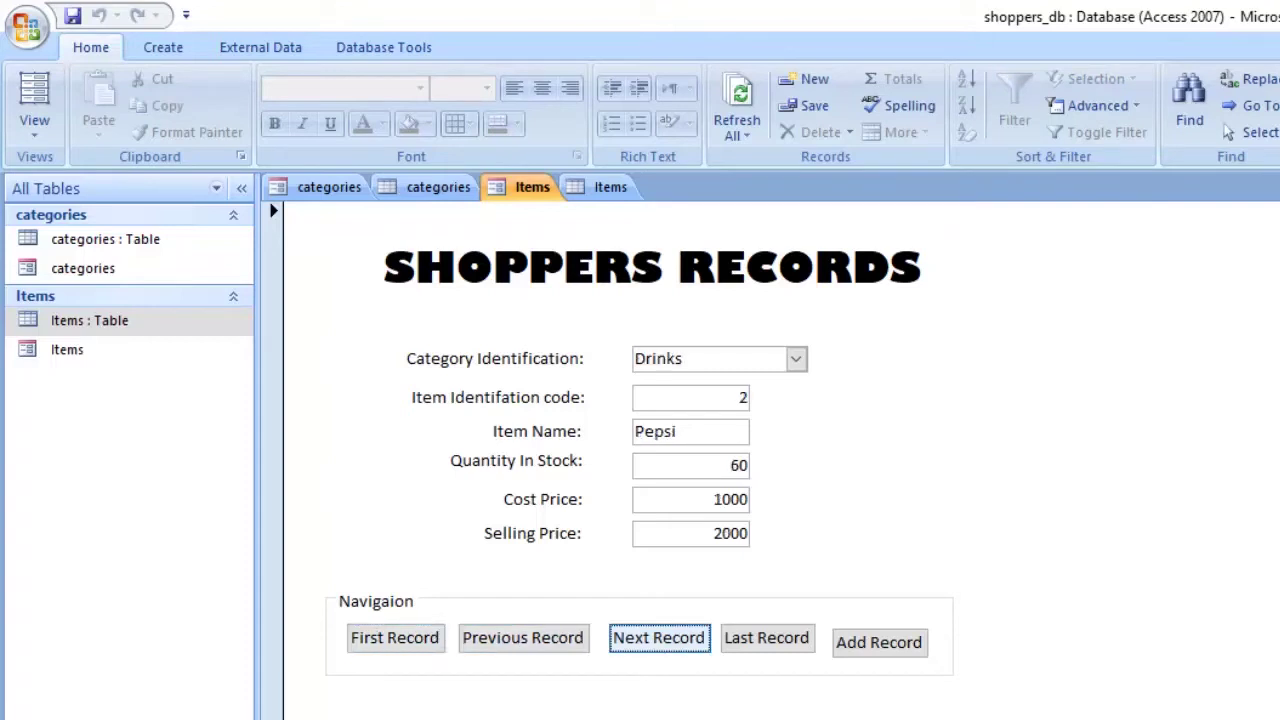
click(659, 637)
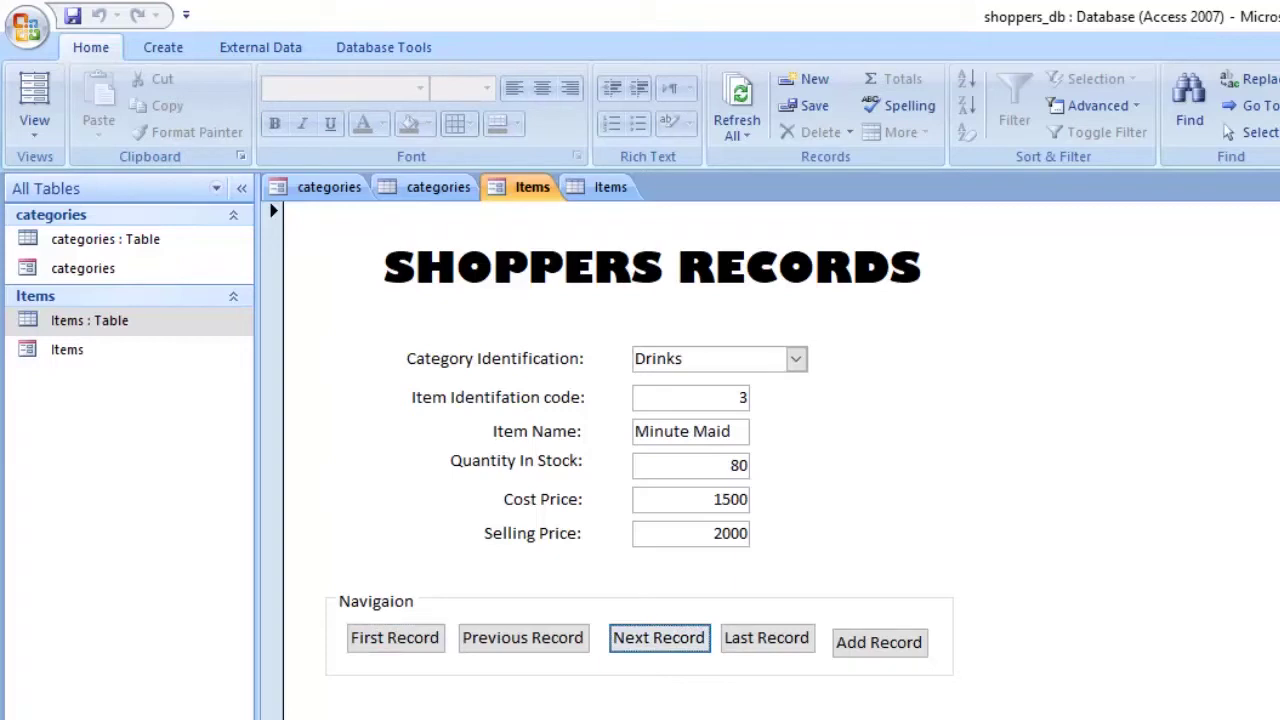
click(659, 637)
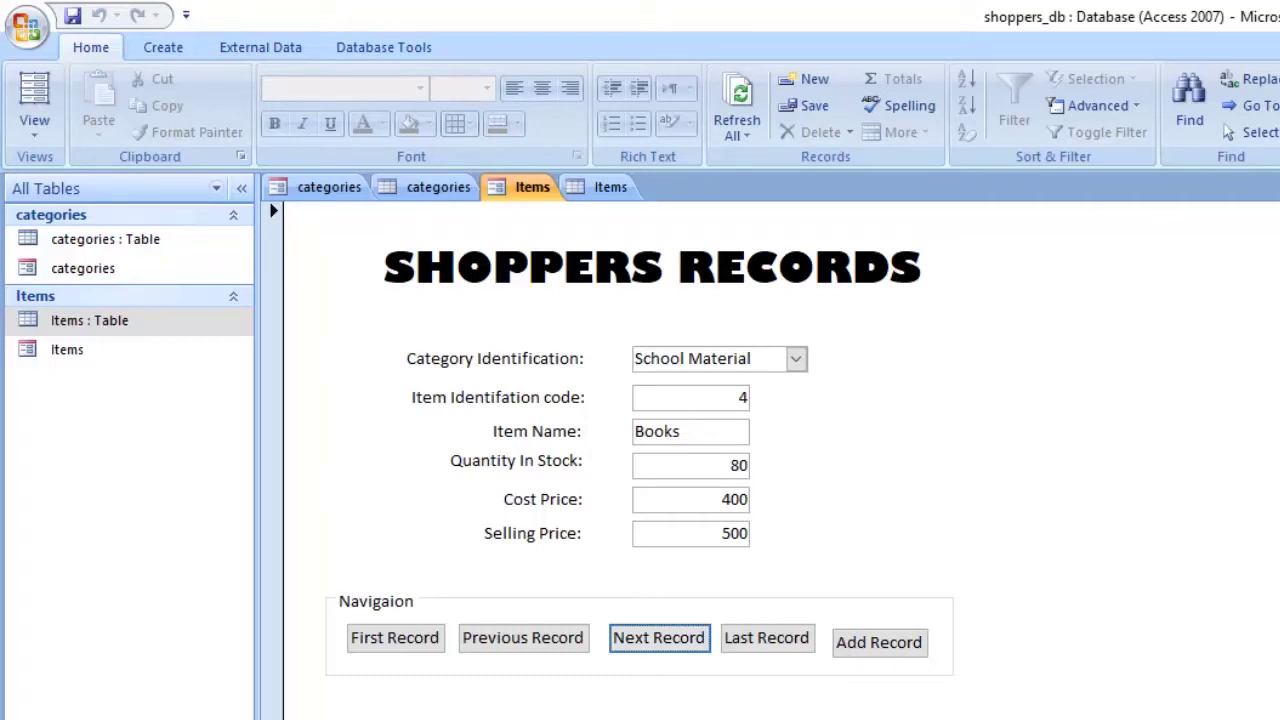
click(659, 637)
click(879, 642)
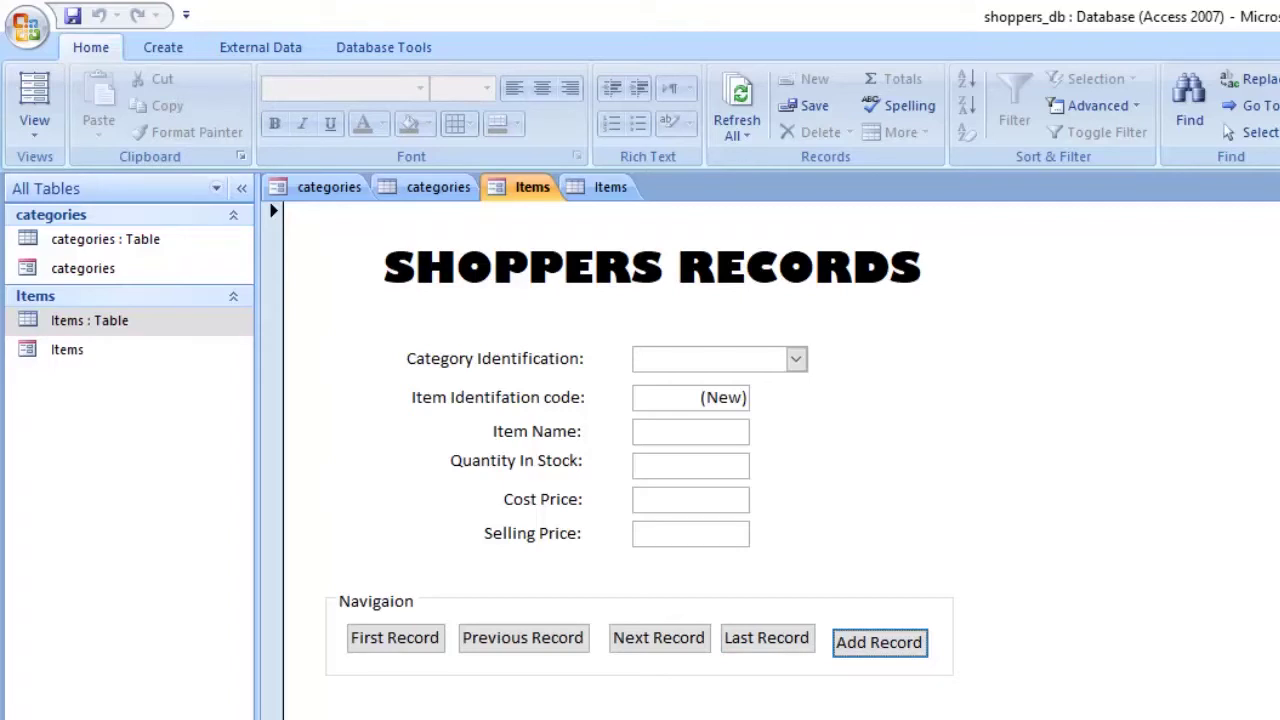
Return the form to Design View and correct the button frame's caption to "Navigation"
click(34, 95)
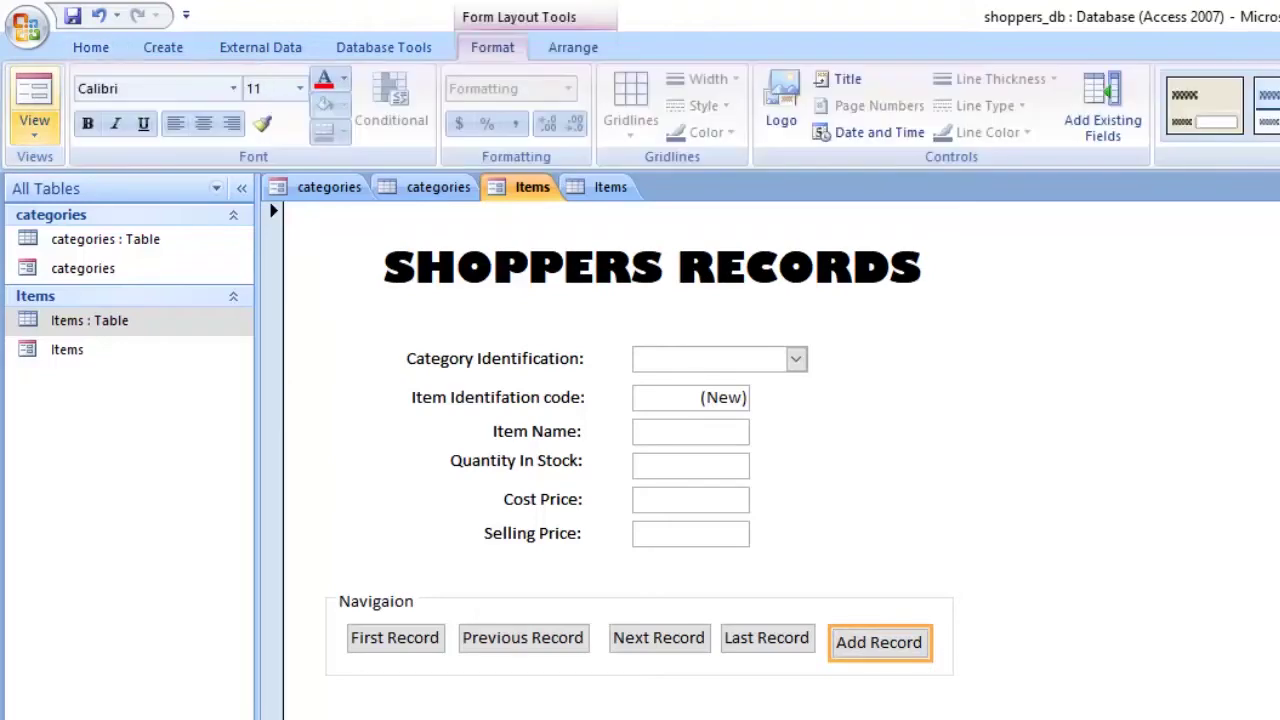
click(34, 132)
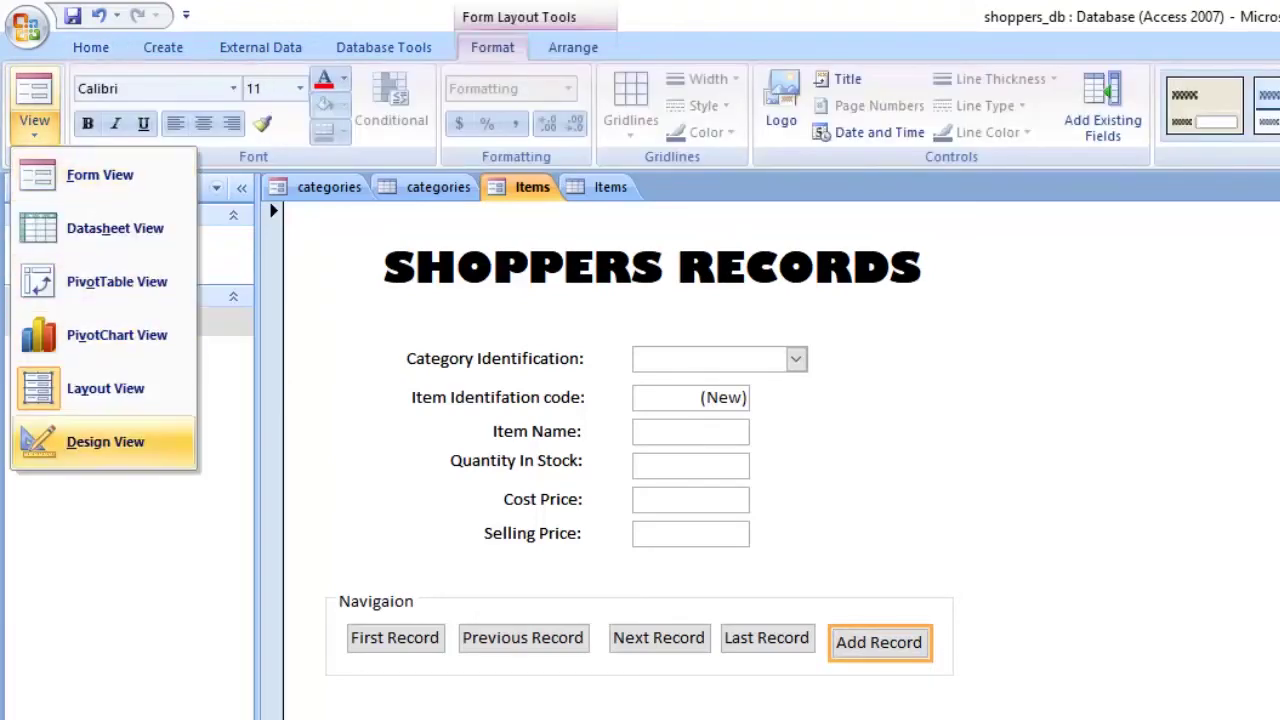
click(100, 441)
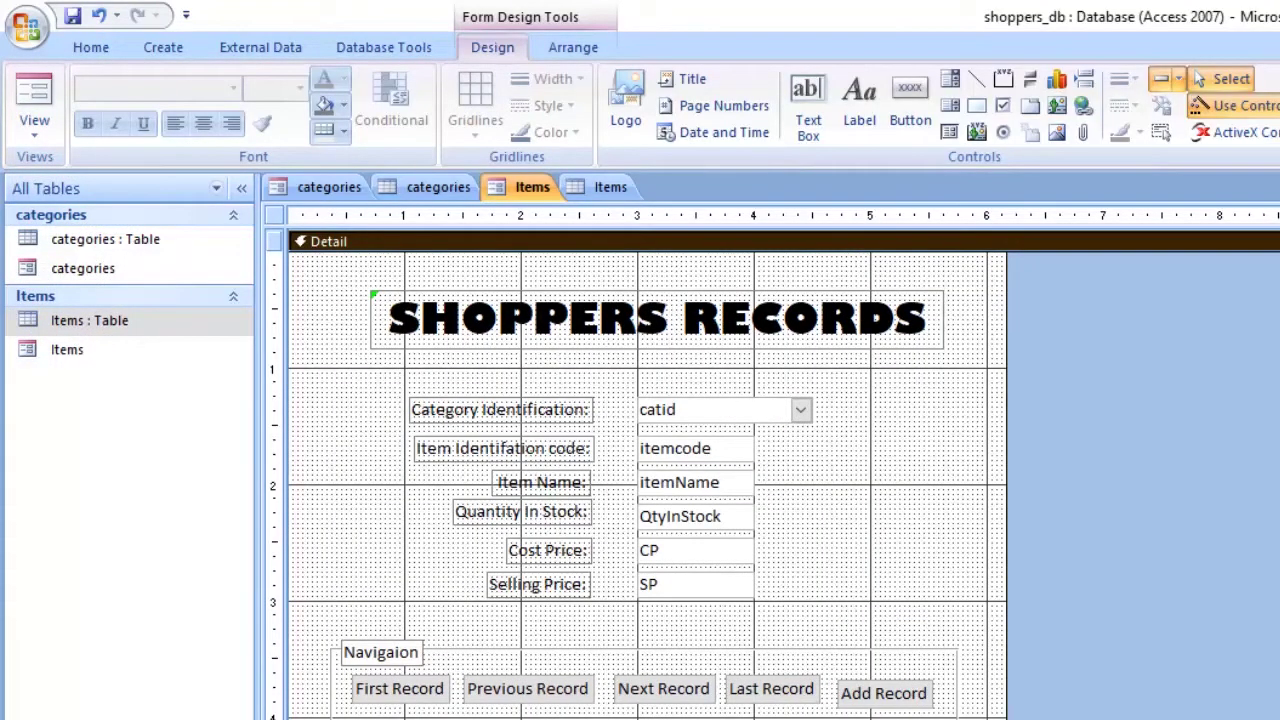
click(397, 651)
click(397, 651)
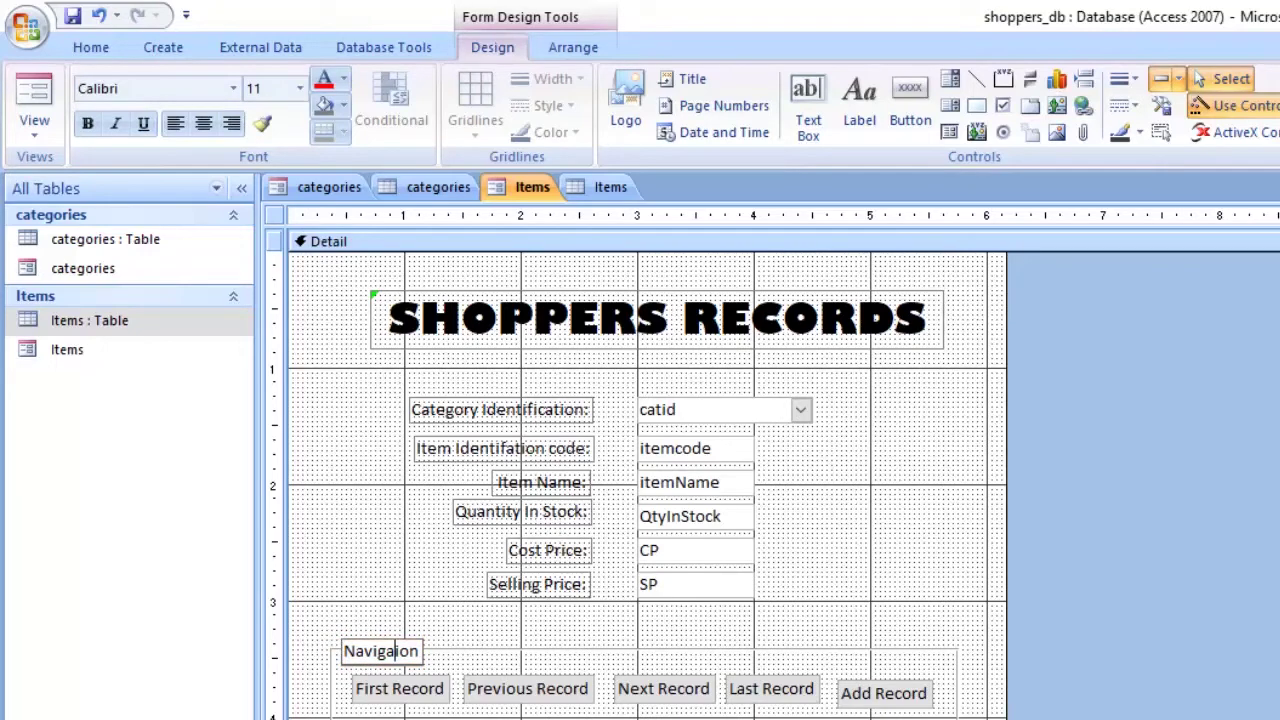
text(t)
Move the Add Record button up into line with the other navigation buttons
click(883, 693)
click(883, 693)
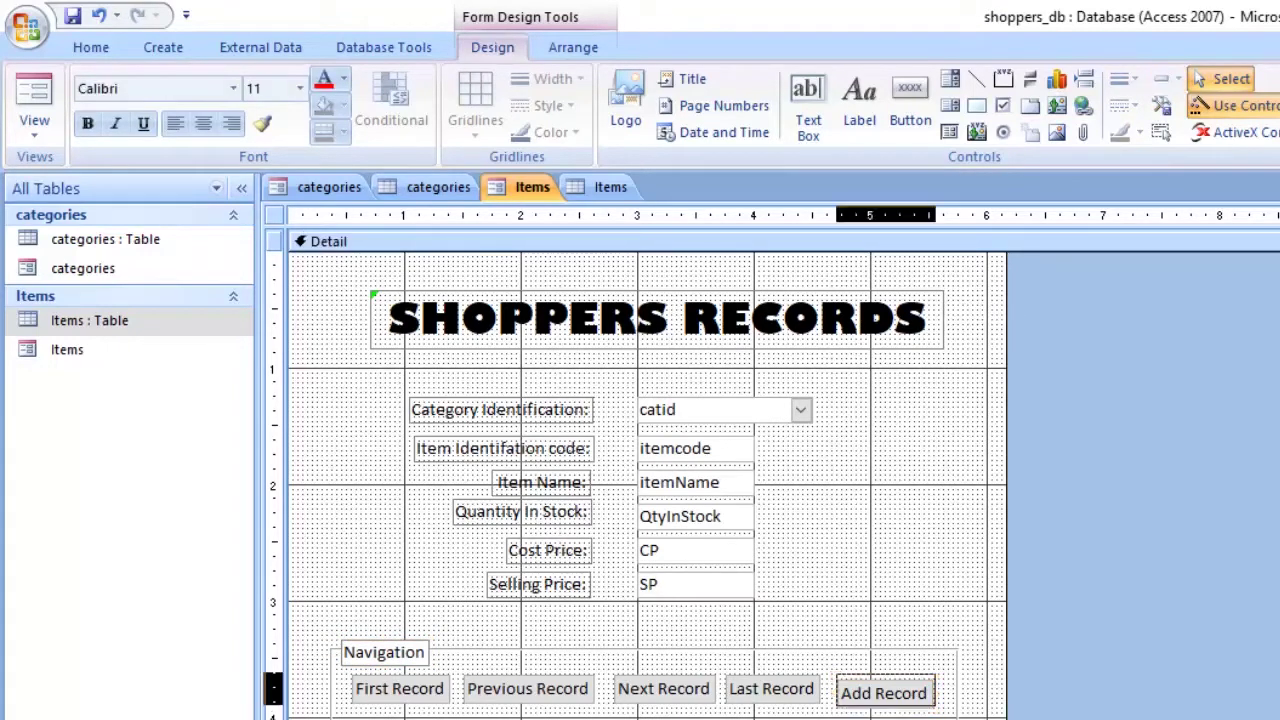
click(1091, 241)
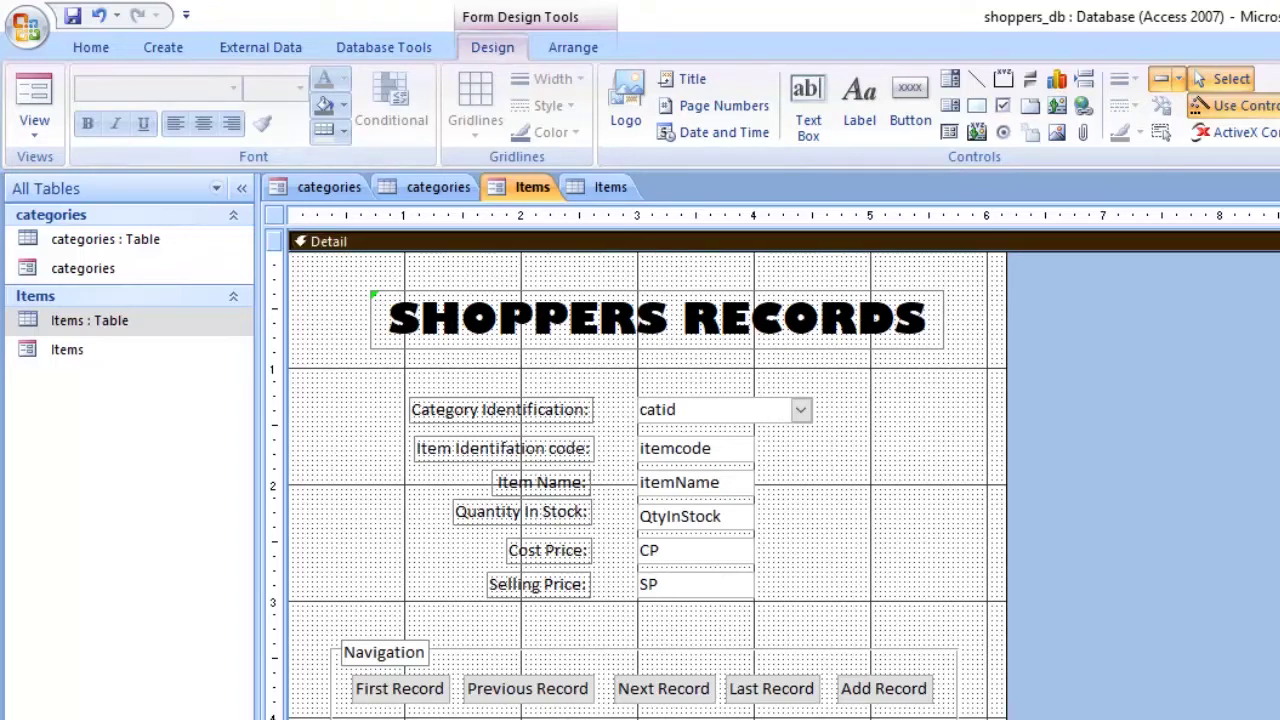
Start a new record in Form View with the Add Record button and choose the category Eats
click(34, 100)
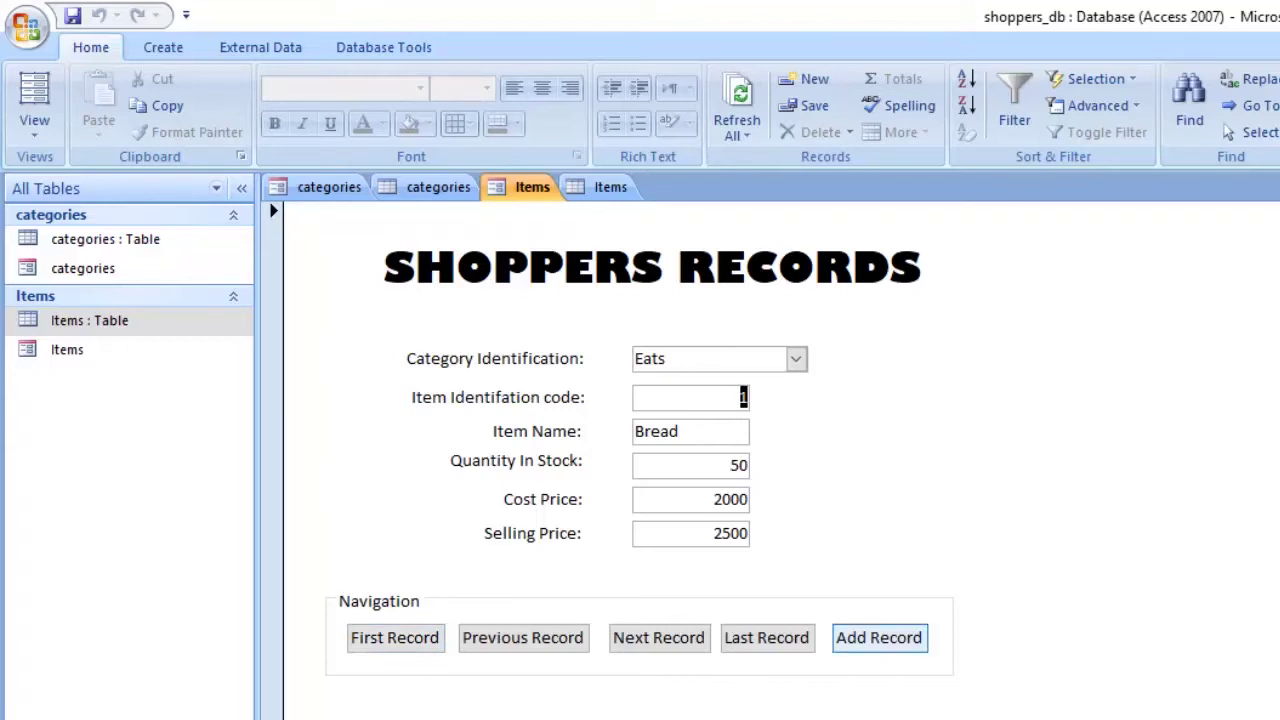
click(879, 637)
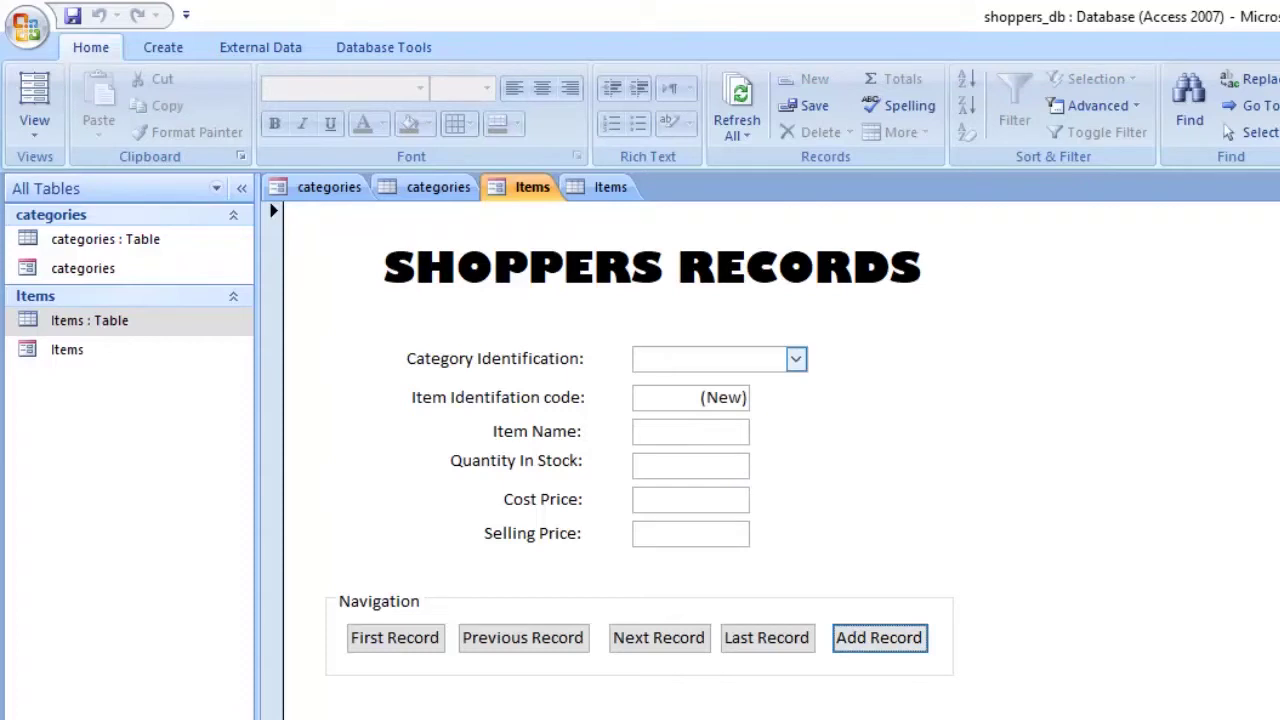
click(796, 359)
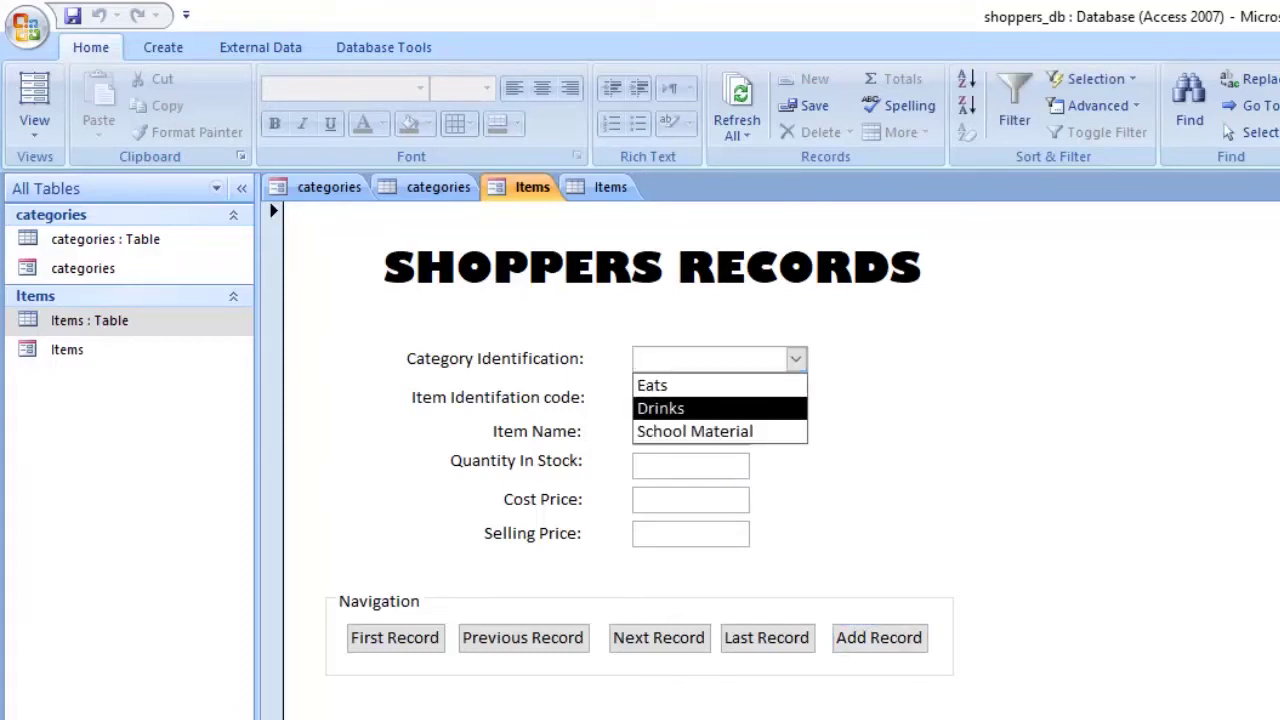
click(652, 385)
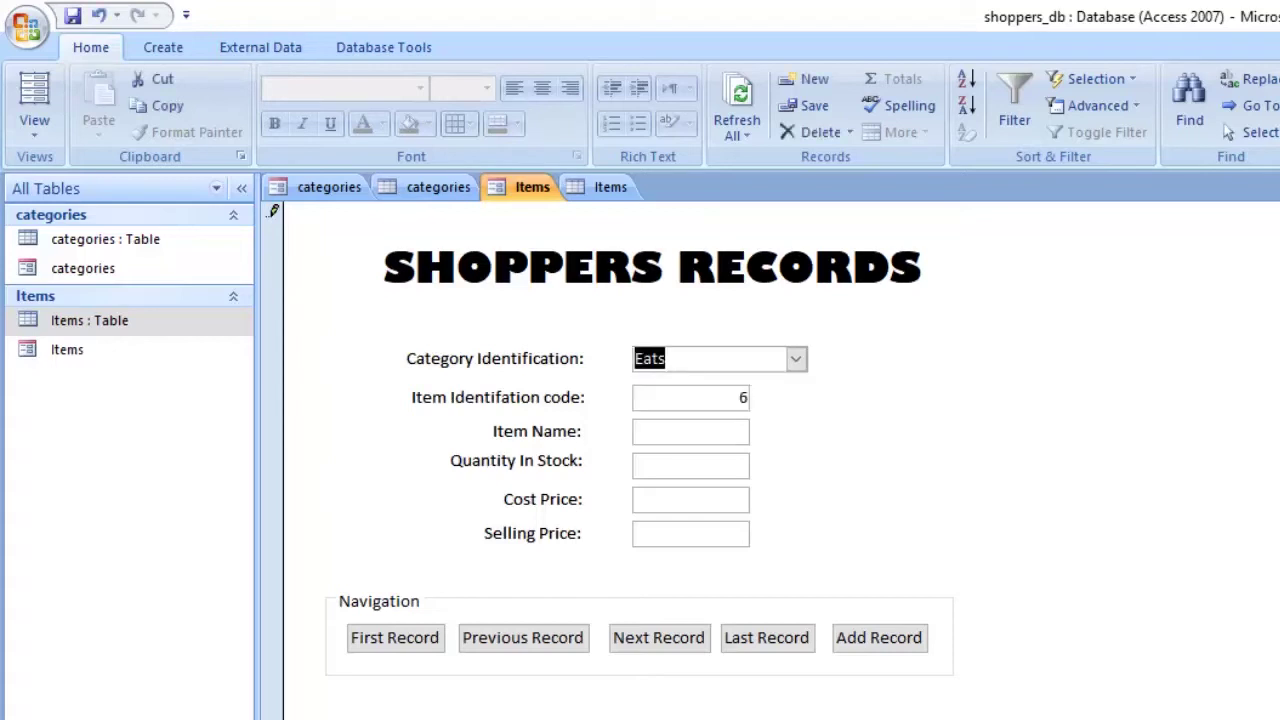
Enter Biscuits as the new record's item name
click(682, 432)
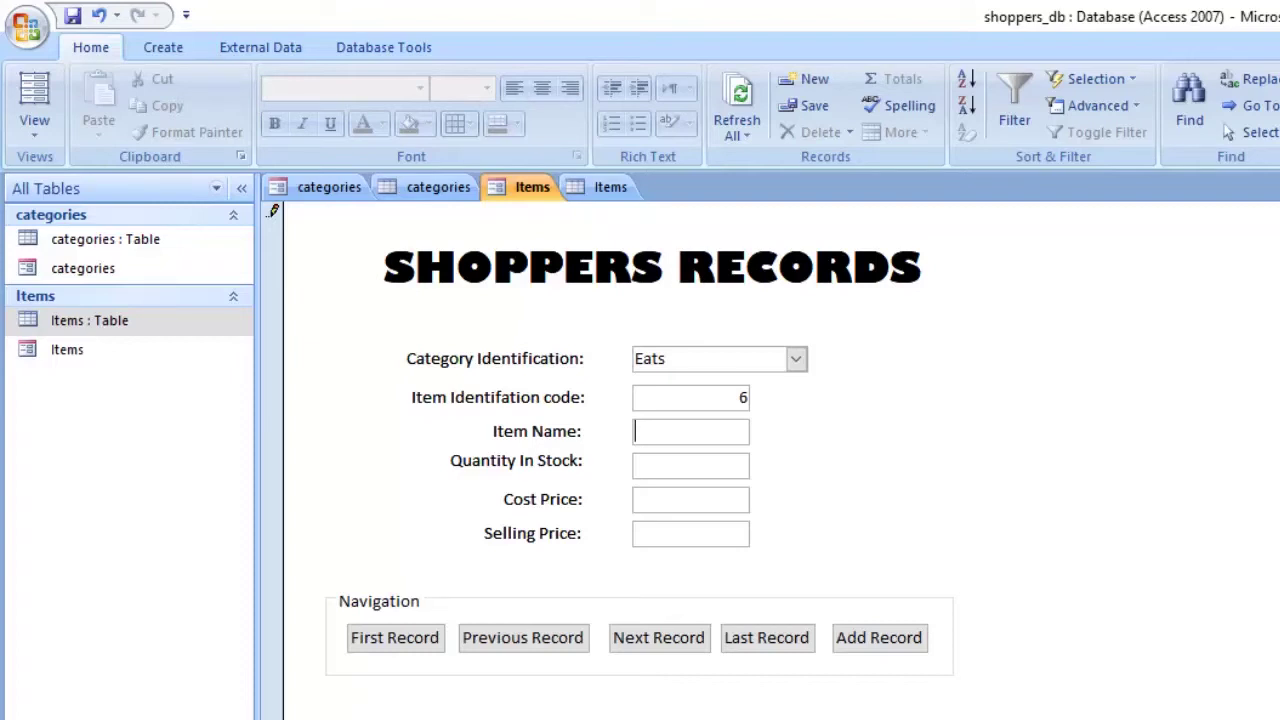
text(CH)
key(BackSpace)
text(ho)
key(BackSpace)
key(BackSpace)
key(BackSpace)
text(C)
key(BackSpace)
text(B)
key(BackSpace)
text(Biscu)
key(BackSpace)
text(cuits)
Set the new record's quantity in stock to 80 and its cost price to 5000
click(747, 465)
text(80)
key(Tab)
text(5000)
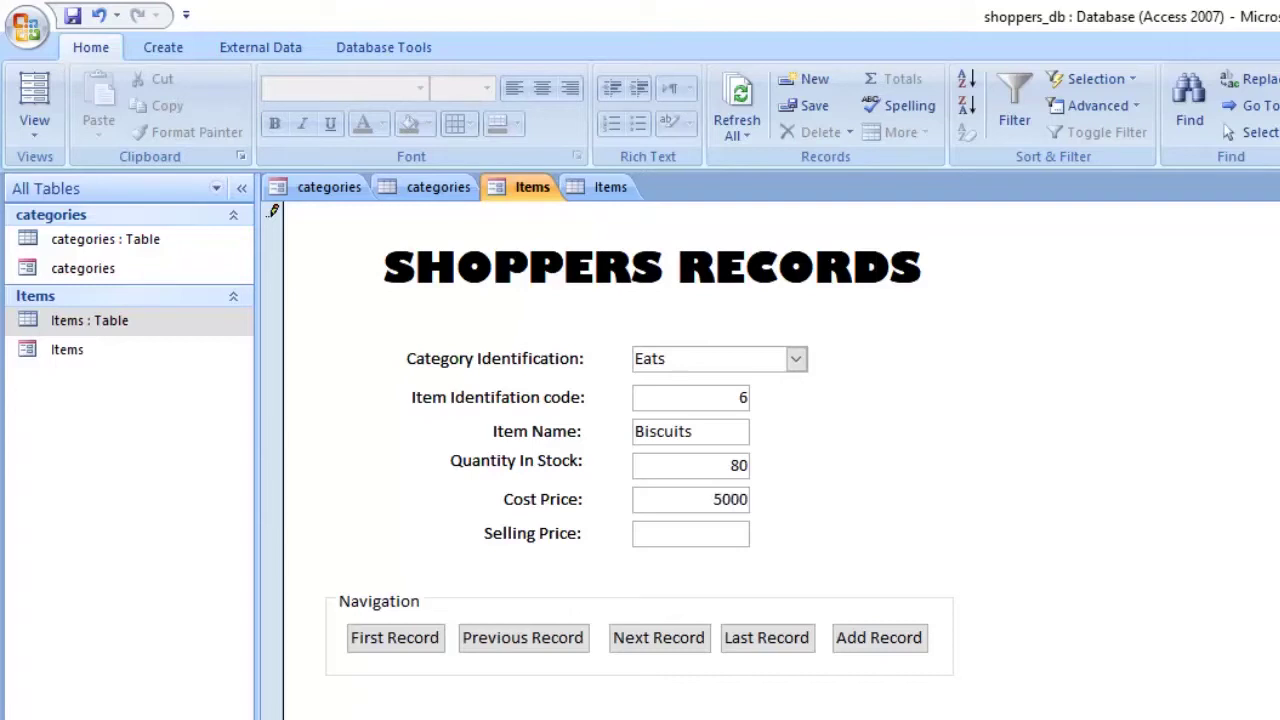
Set the new Biscuits record's selling price to 10000
key(Tab)
text(10000)
key(Tab)
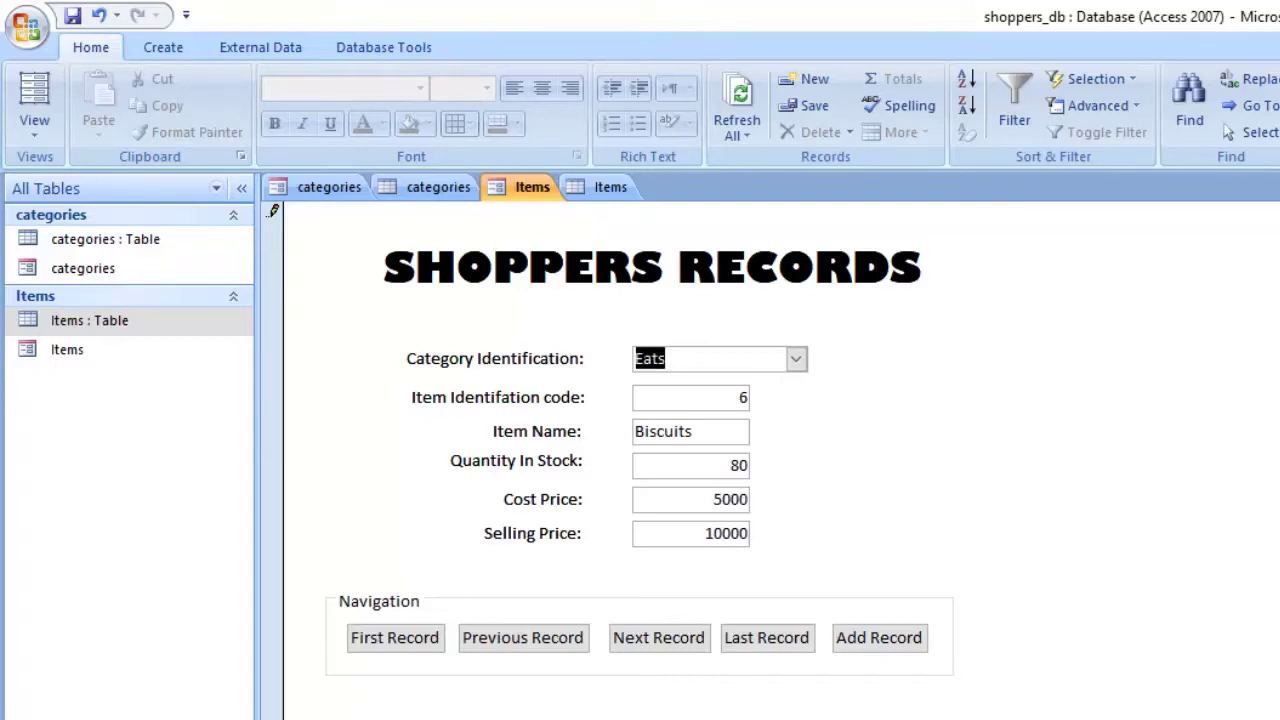
key(Tab)
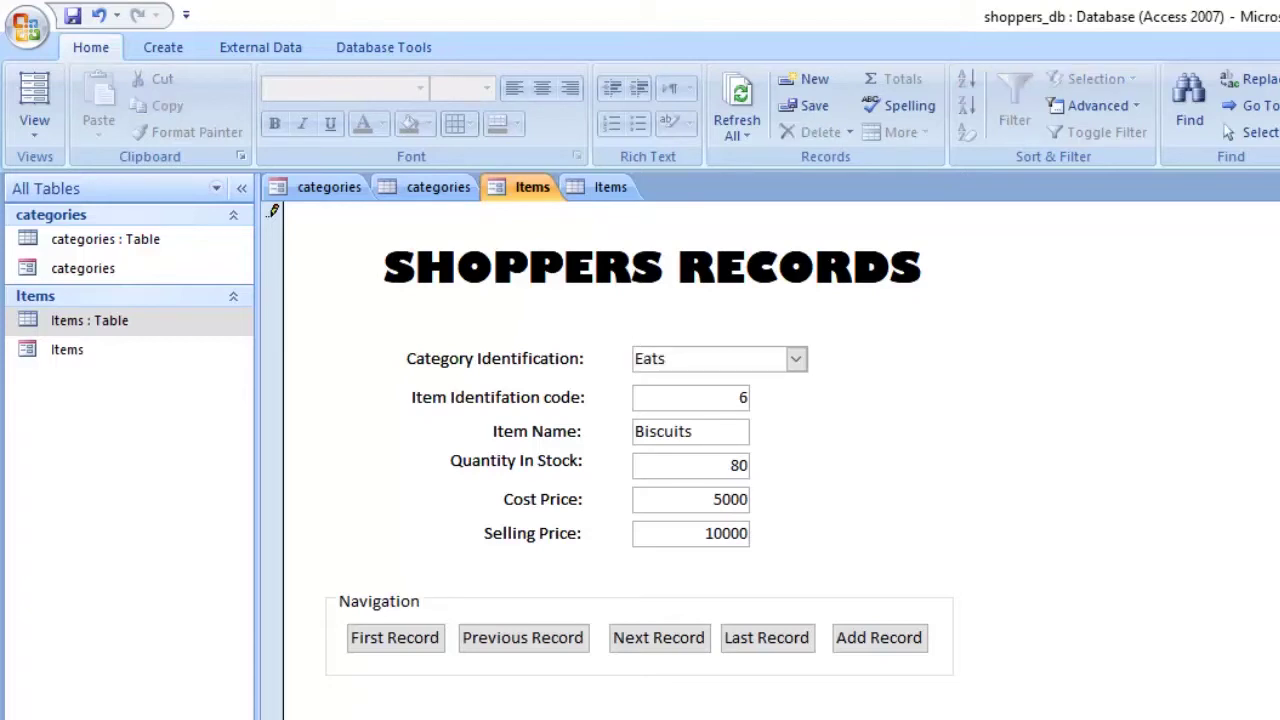
key(Tab)
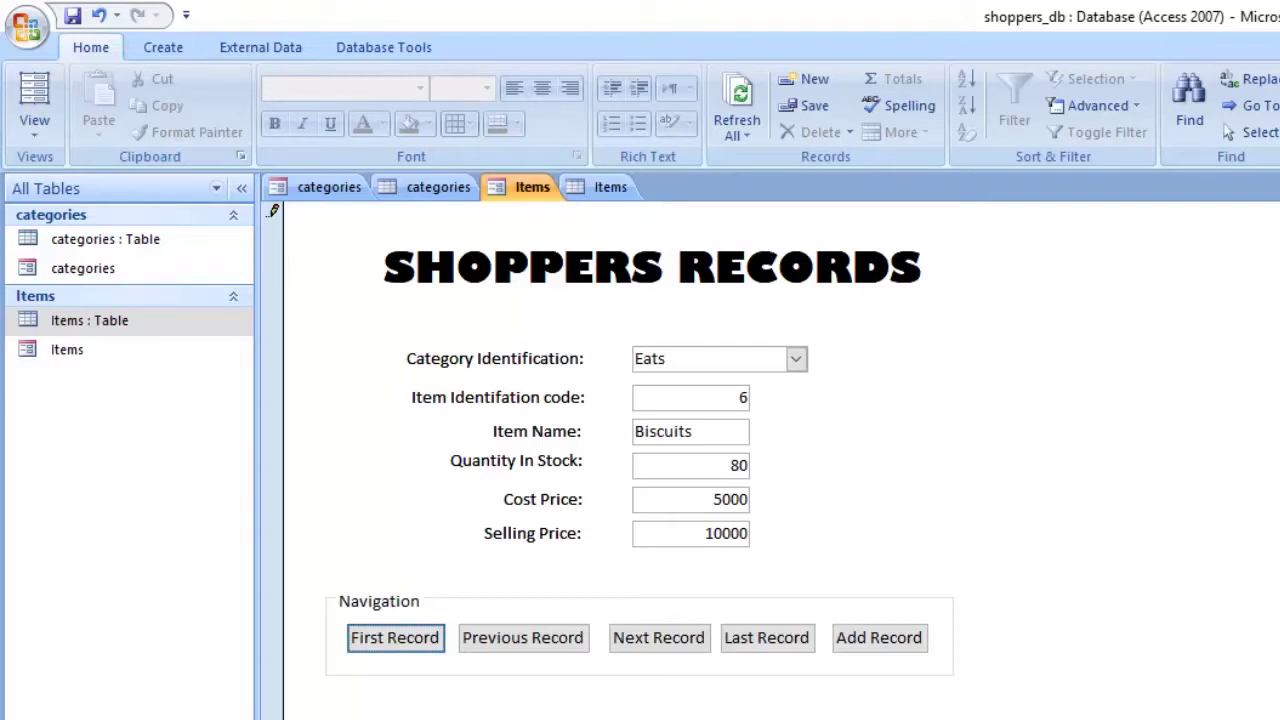
click(691, 431)
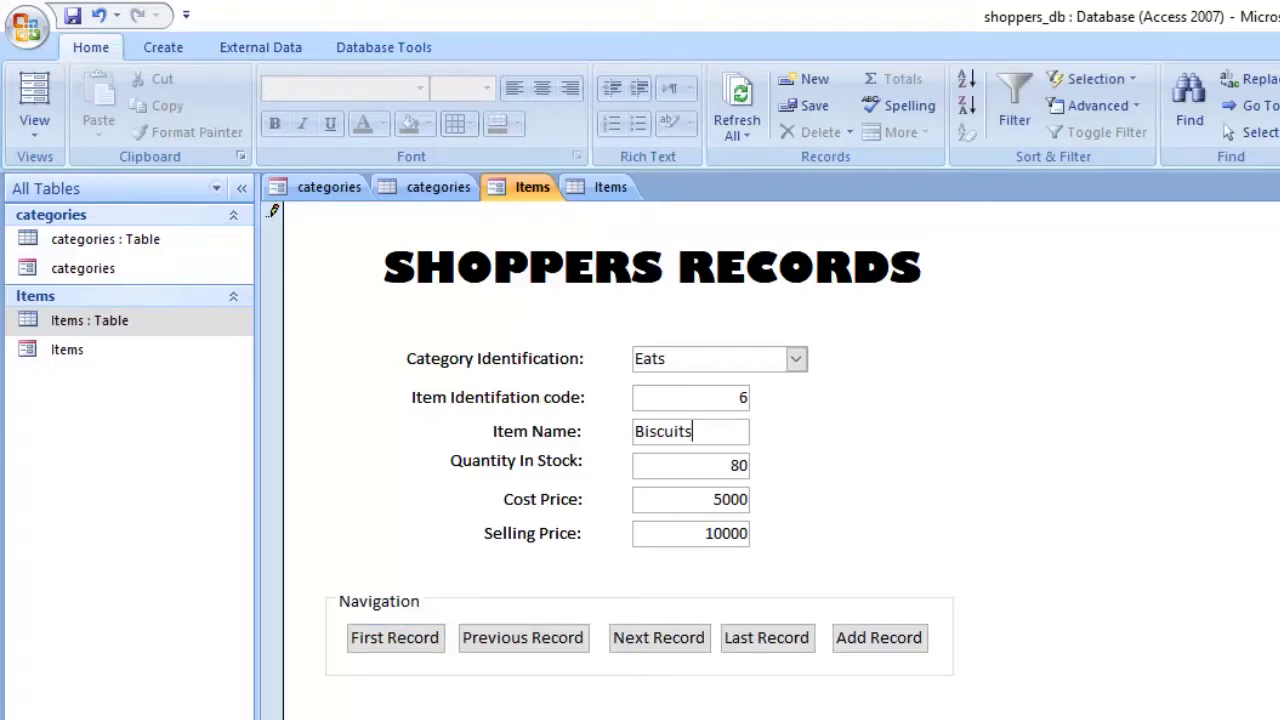
click(706, 533)
key(Tab)
key(Tab)
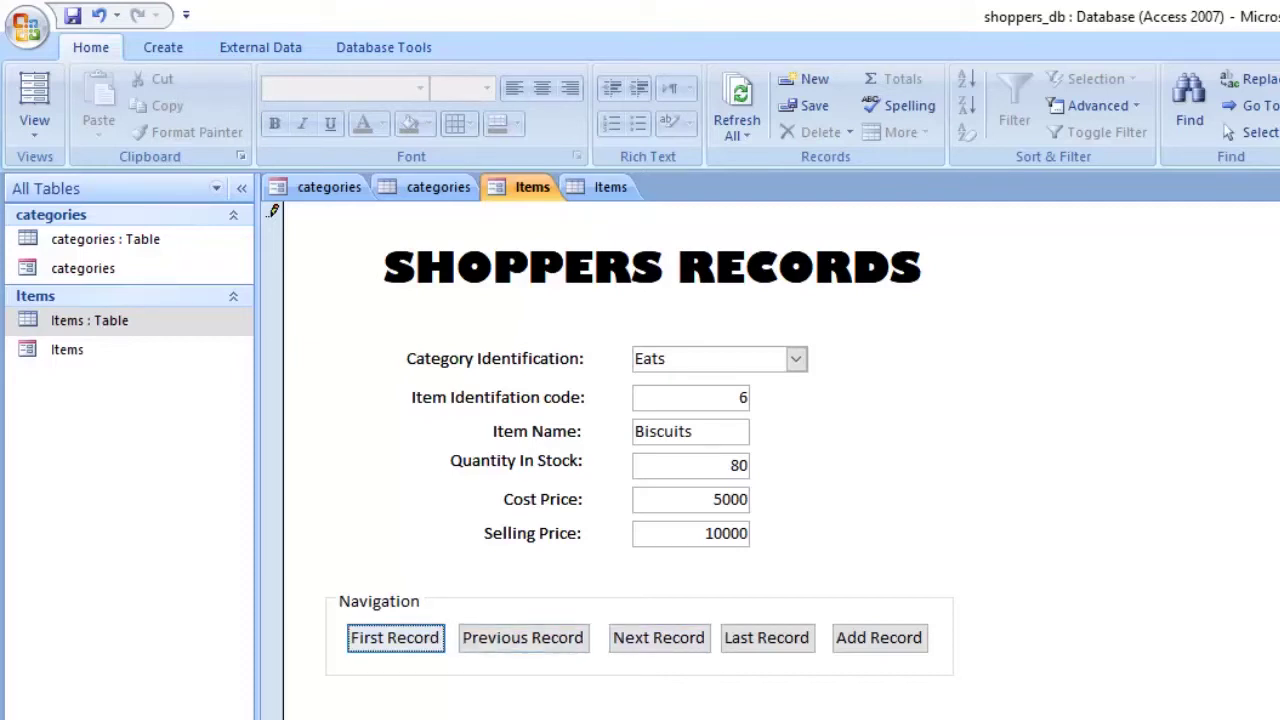
Test the First, Last, Previous, Add and Next Record buttons by moving through the item records
click(395, 638)
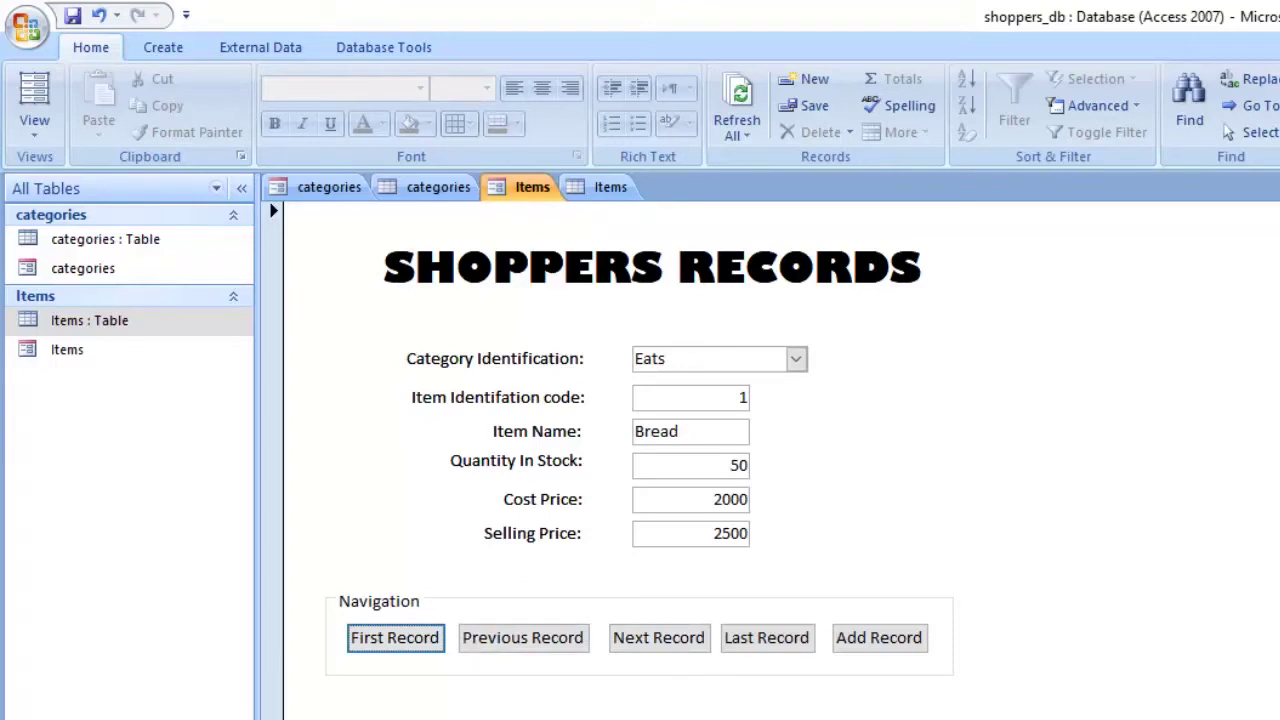
click(766, 638)
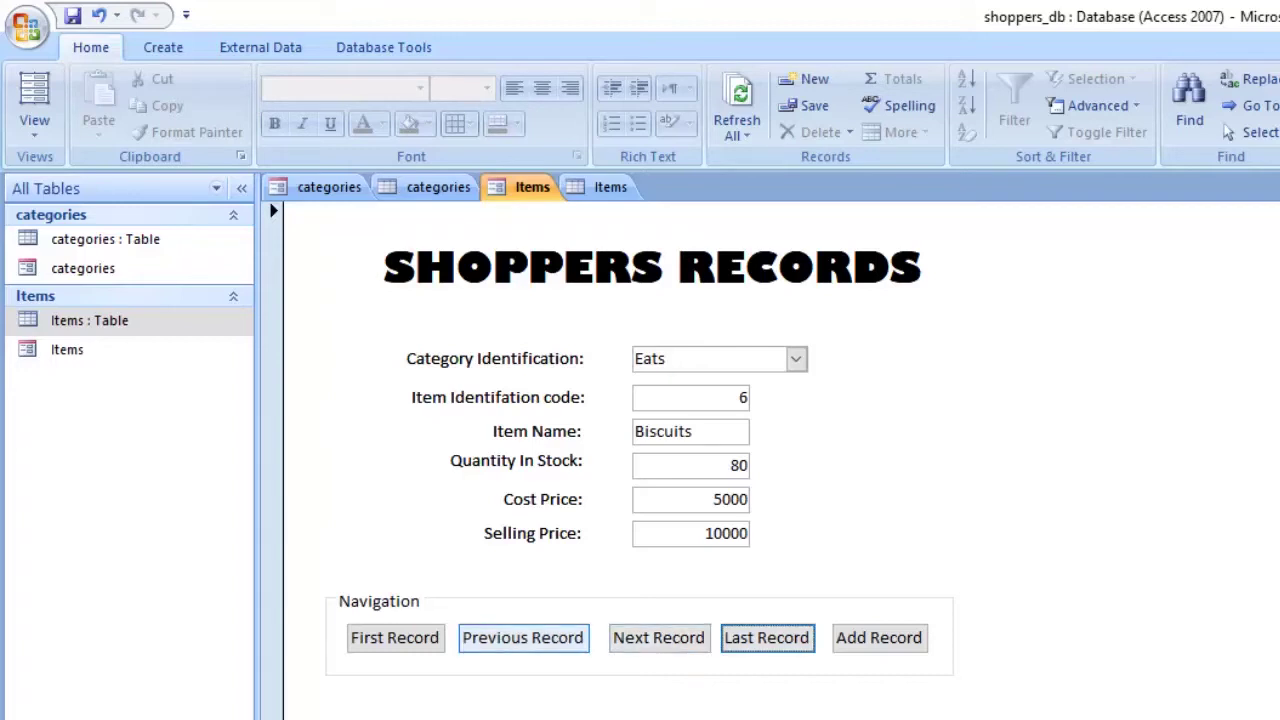
click(523, 638)
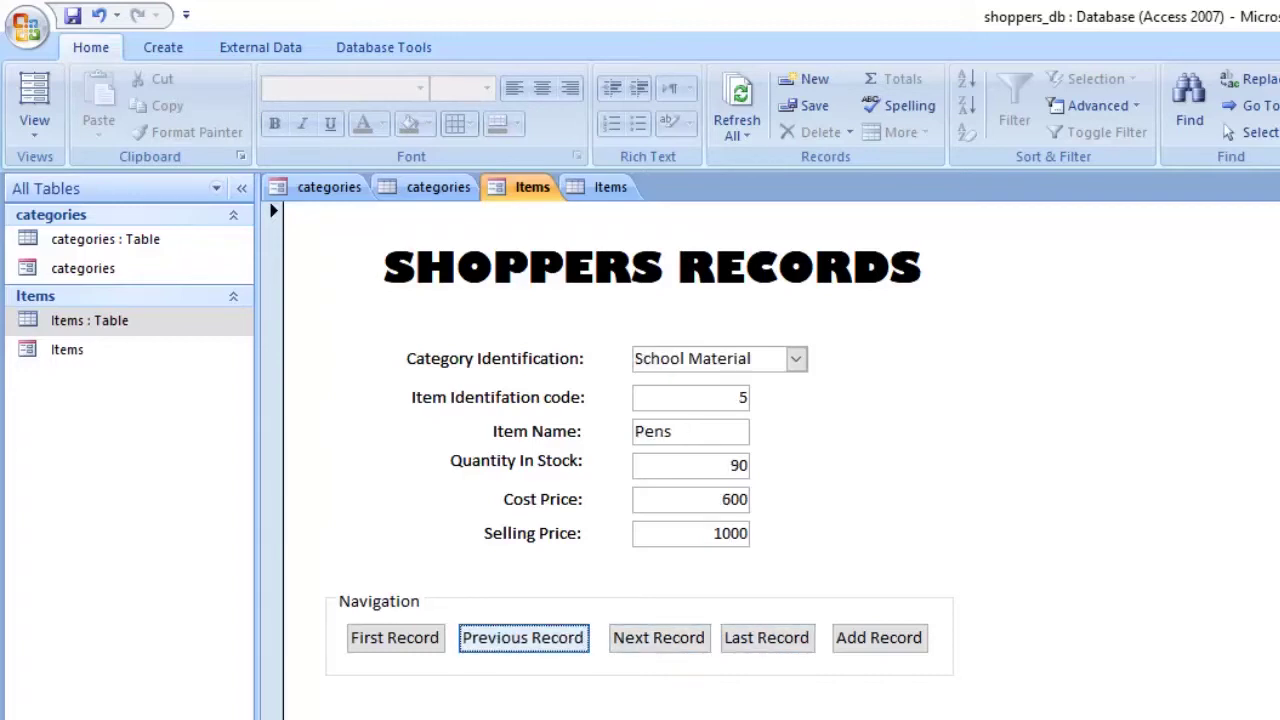
click(766, 638)
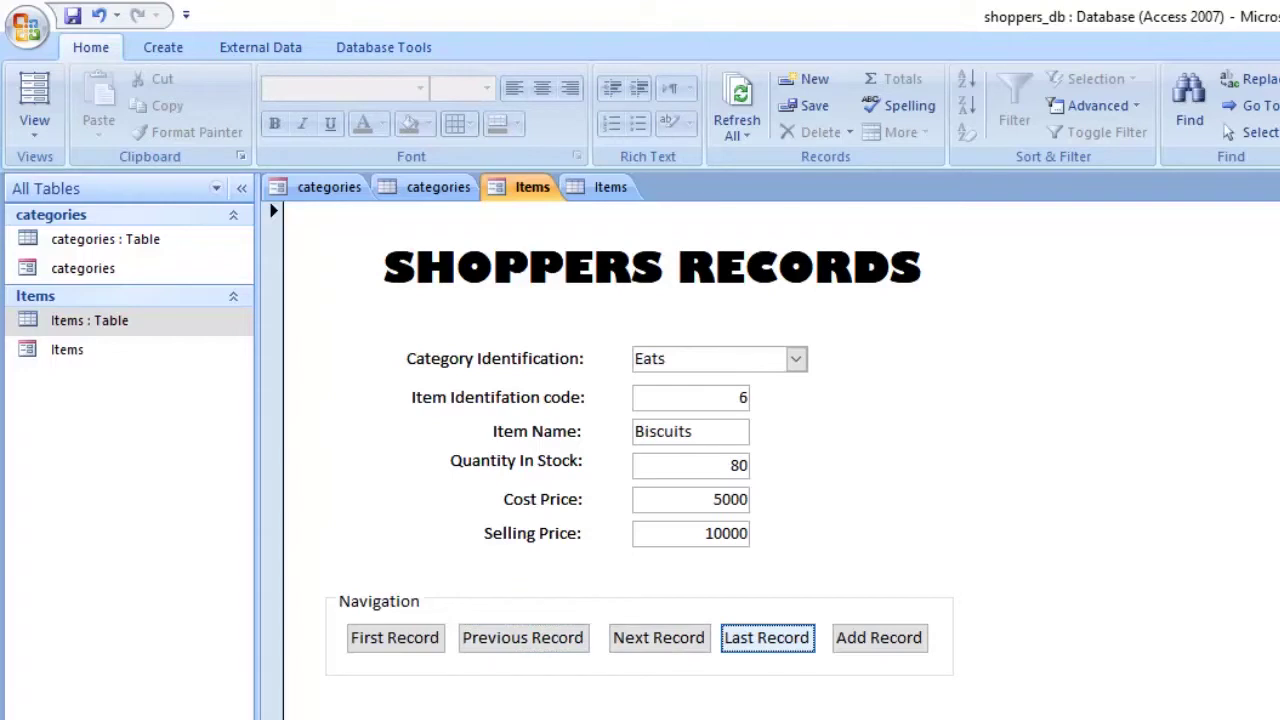
click(879, 638)
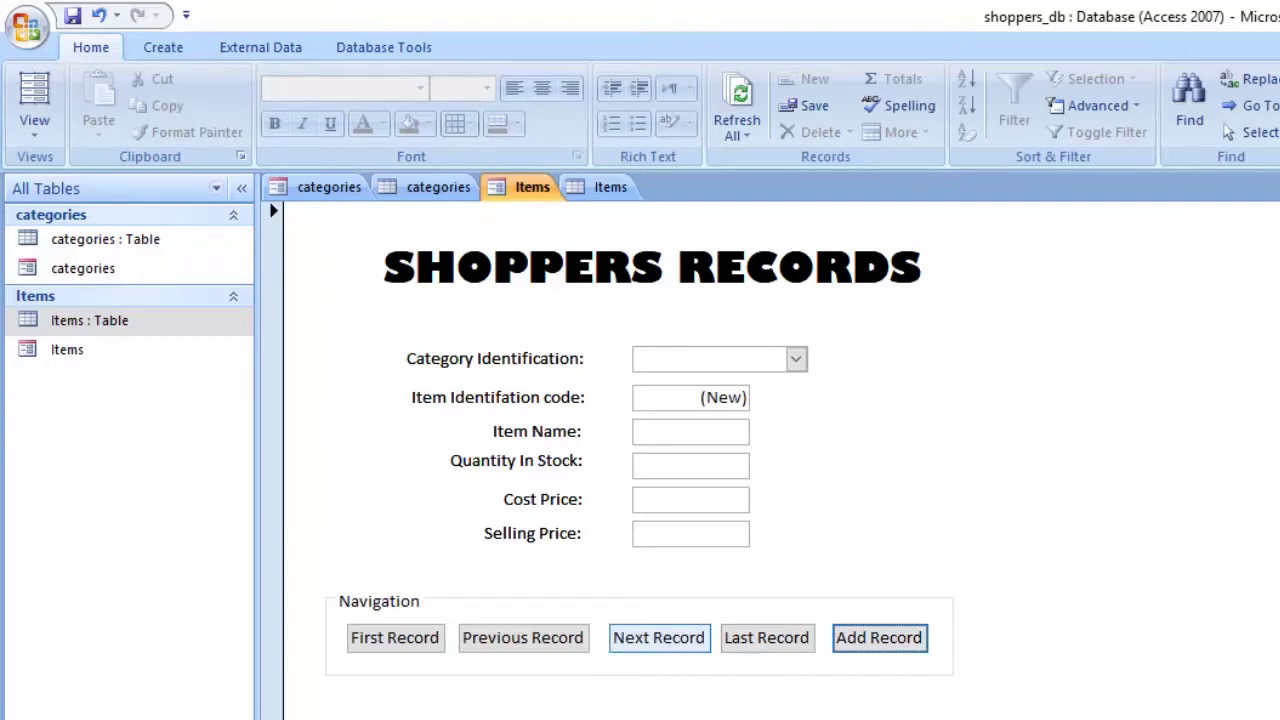
click(659, 638)
click(1165, 495)
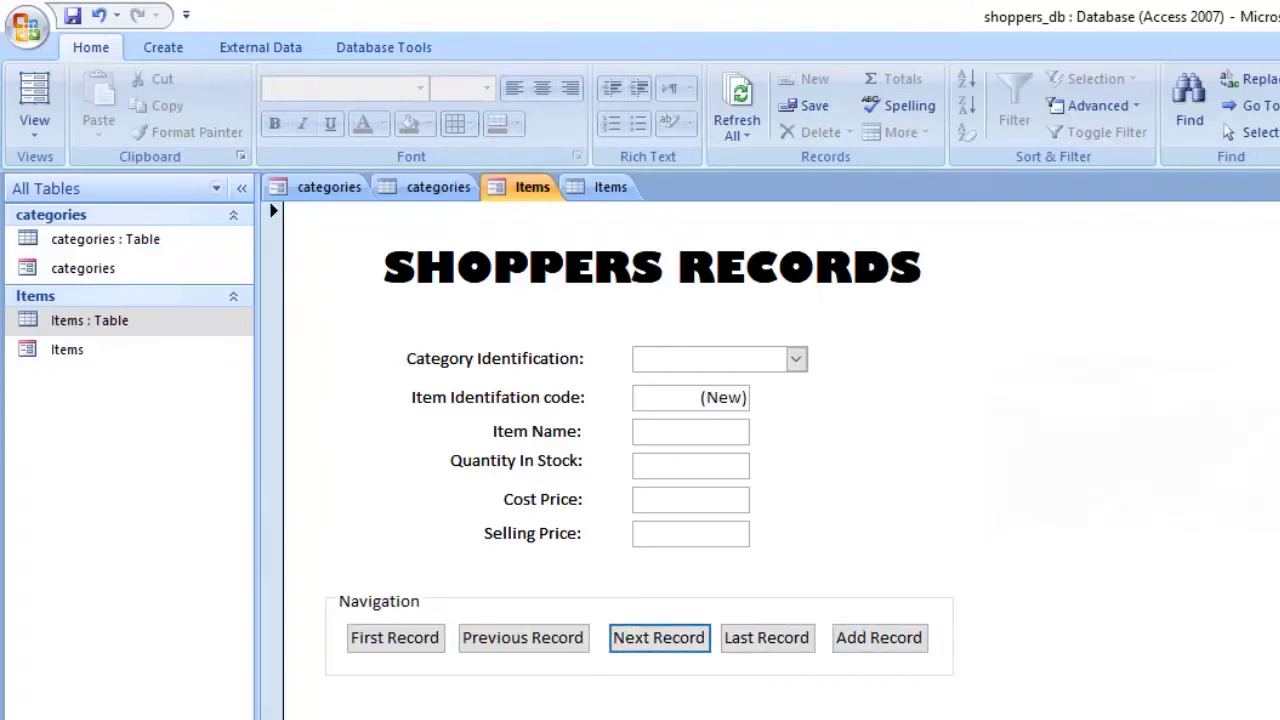
click(523, 638)
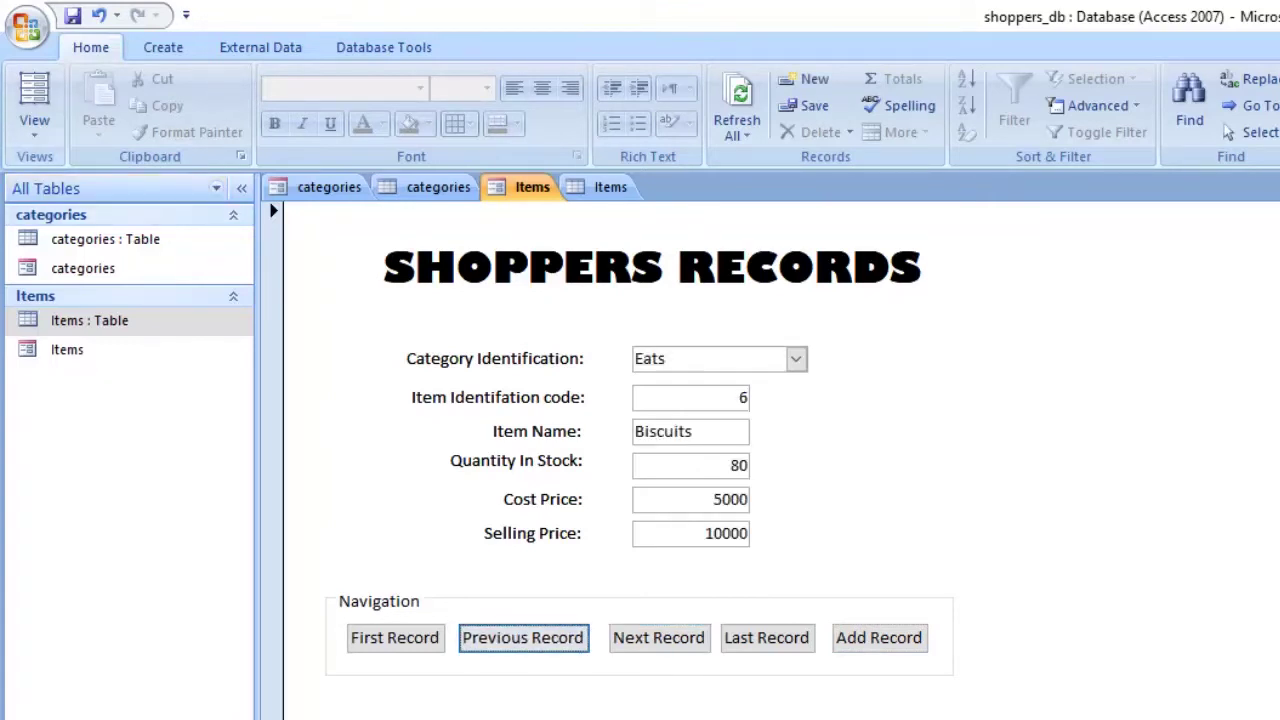
Left-align the contents of the itemcode, itemName, QtyInStock, CP and SP text boxes in Design View
click(34, 108)
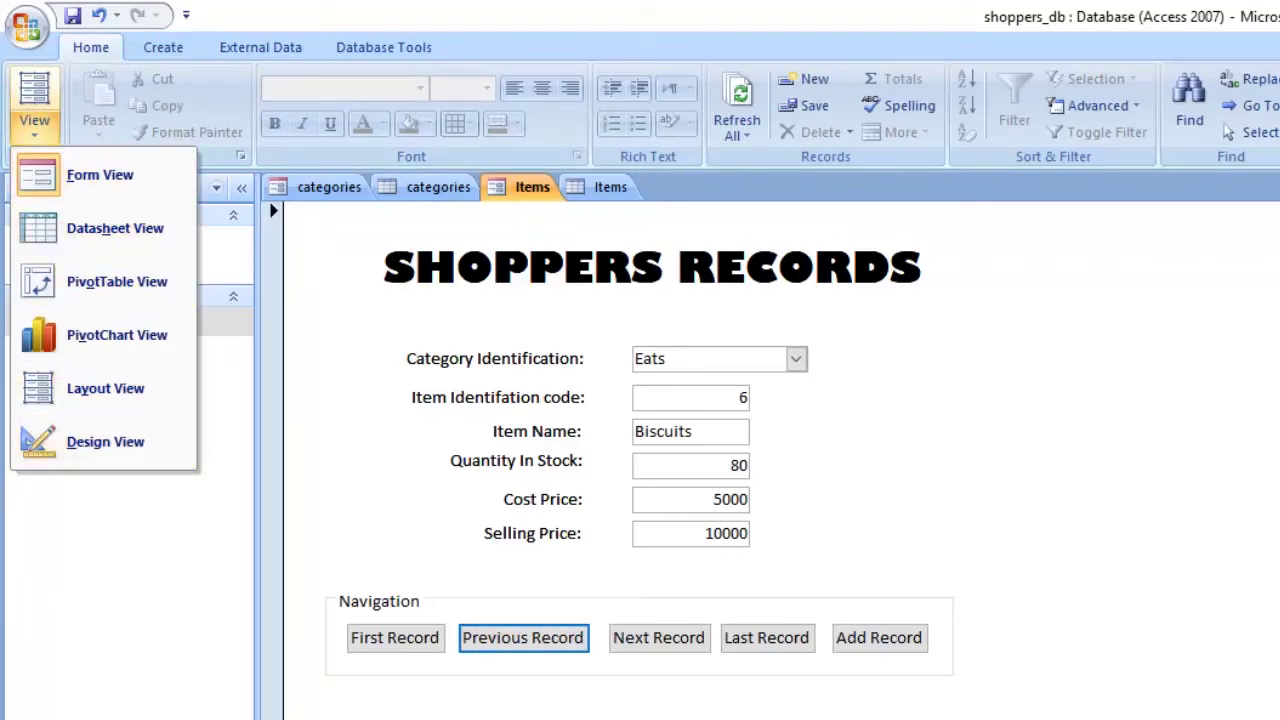
click(105, 441)
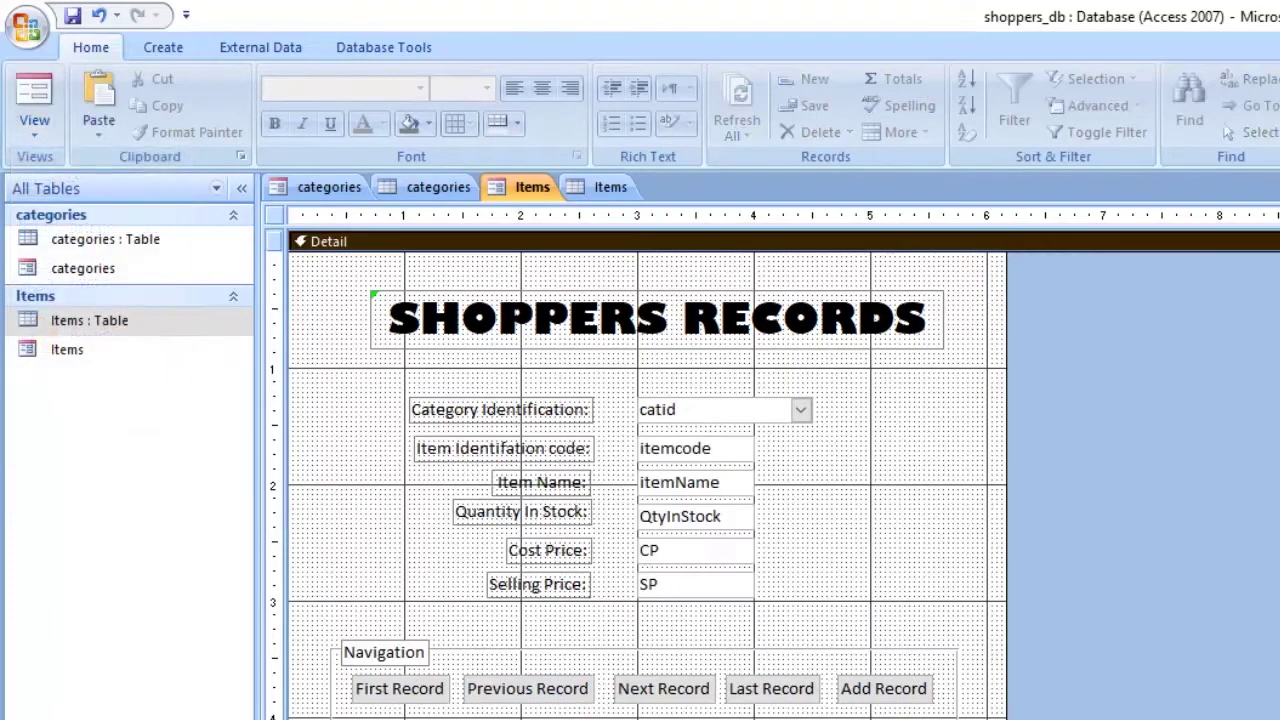
click(695, 449)
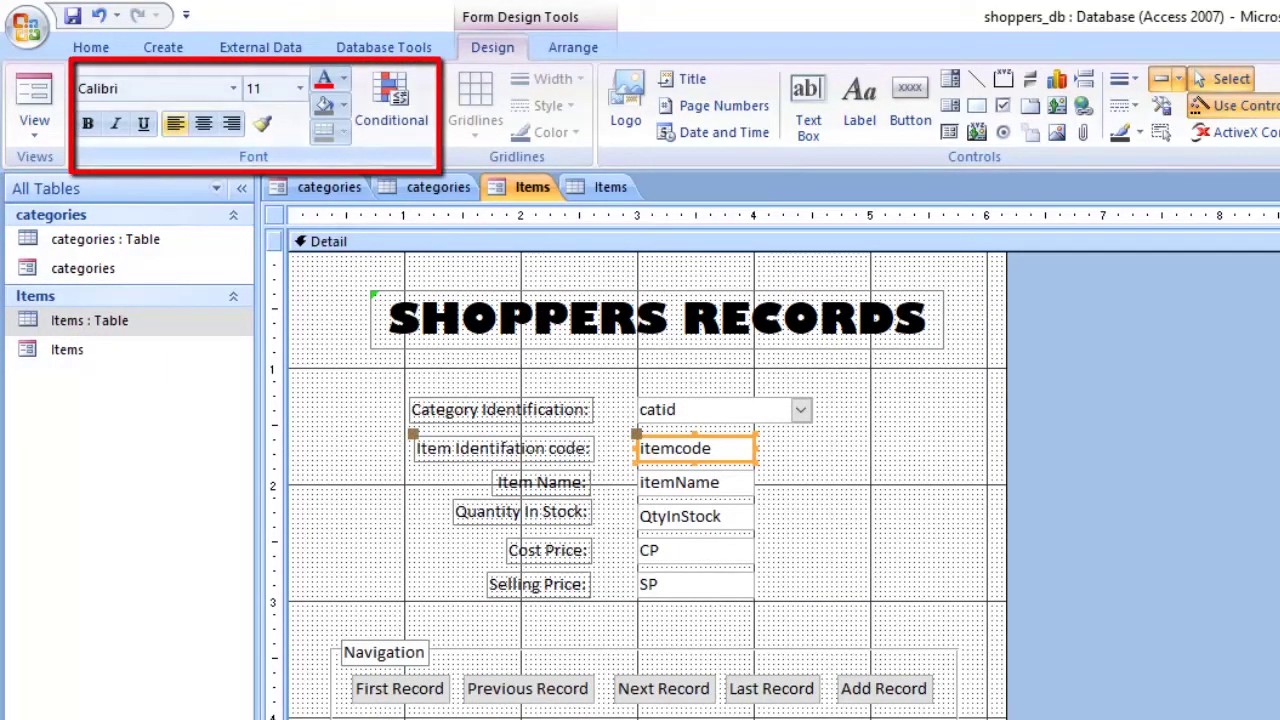
key(ctrl+l)
click(695, 482)
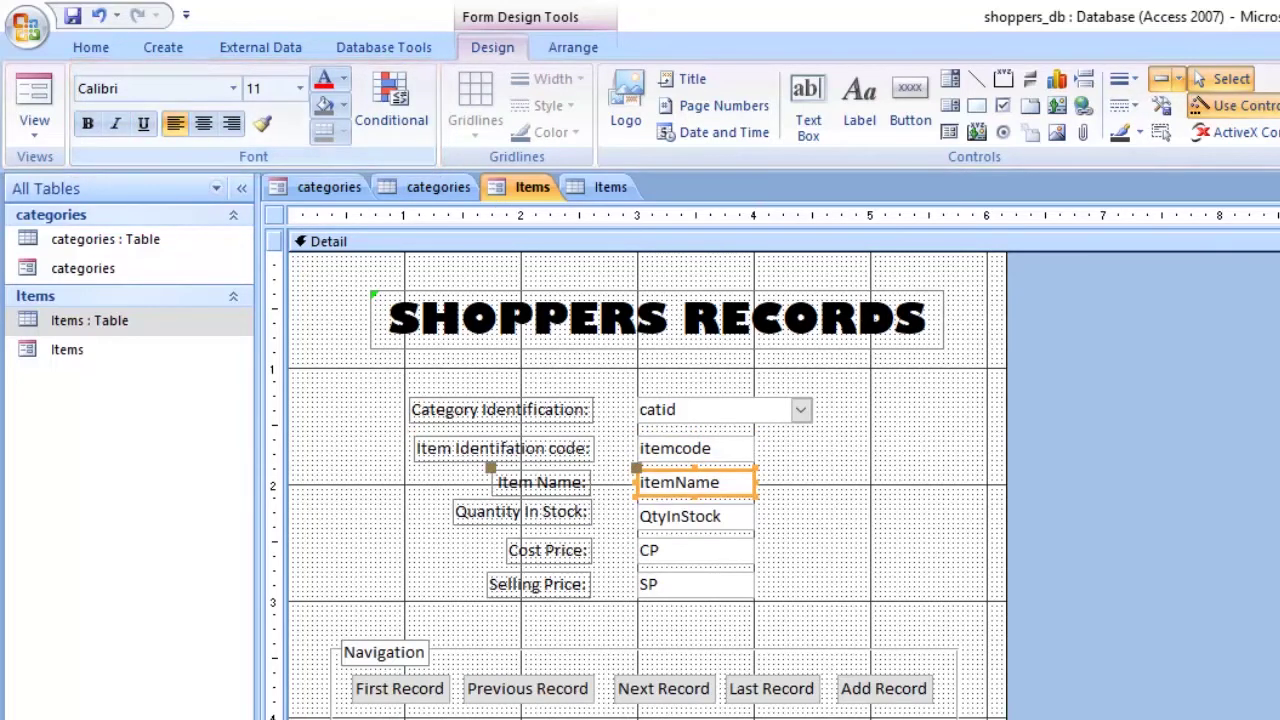
click(695, 516)
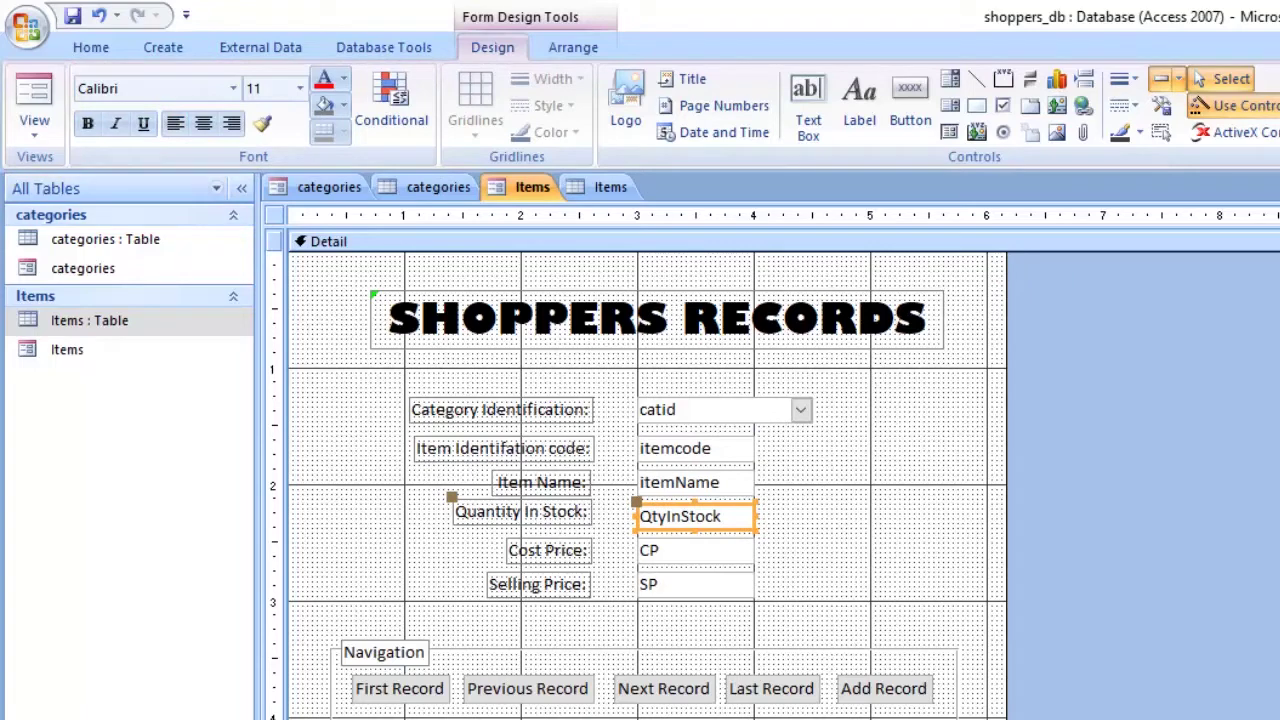
click(695, 550)
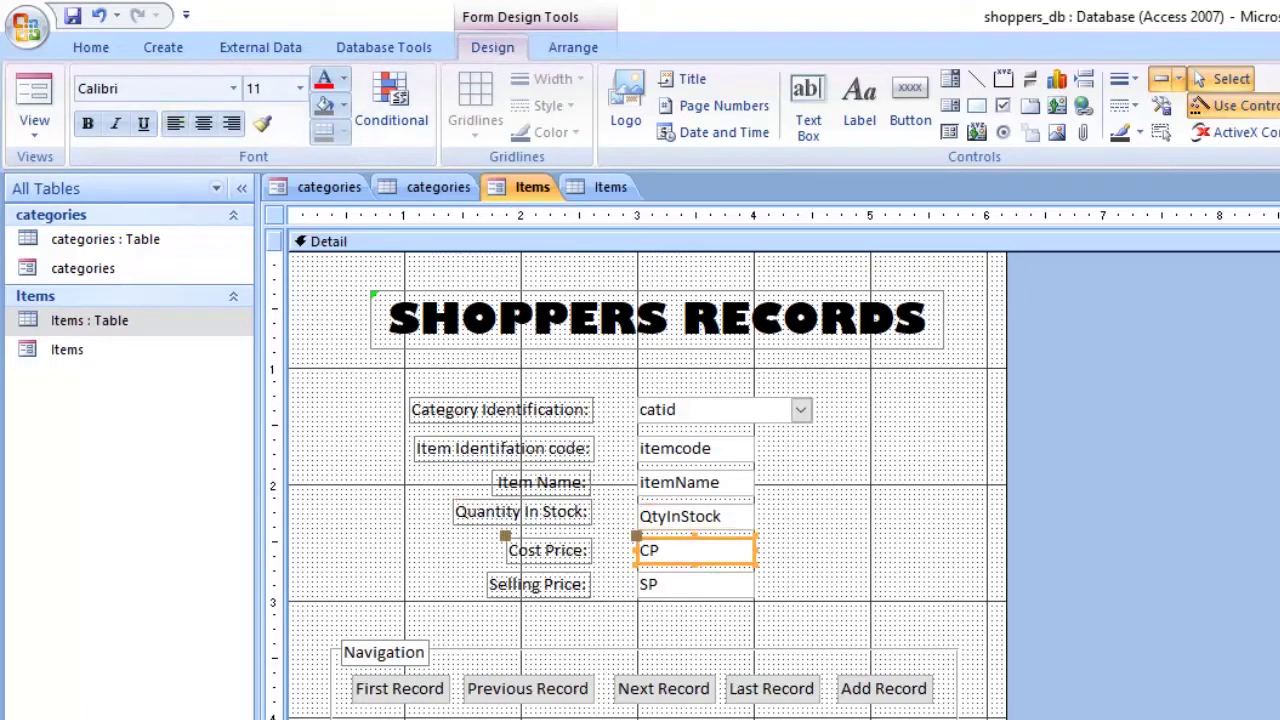
click(695, 584)
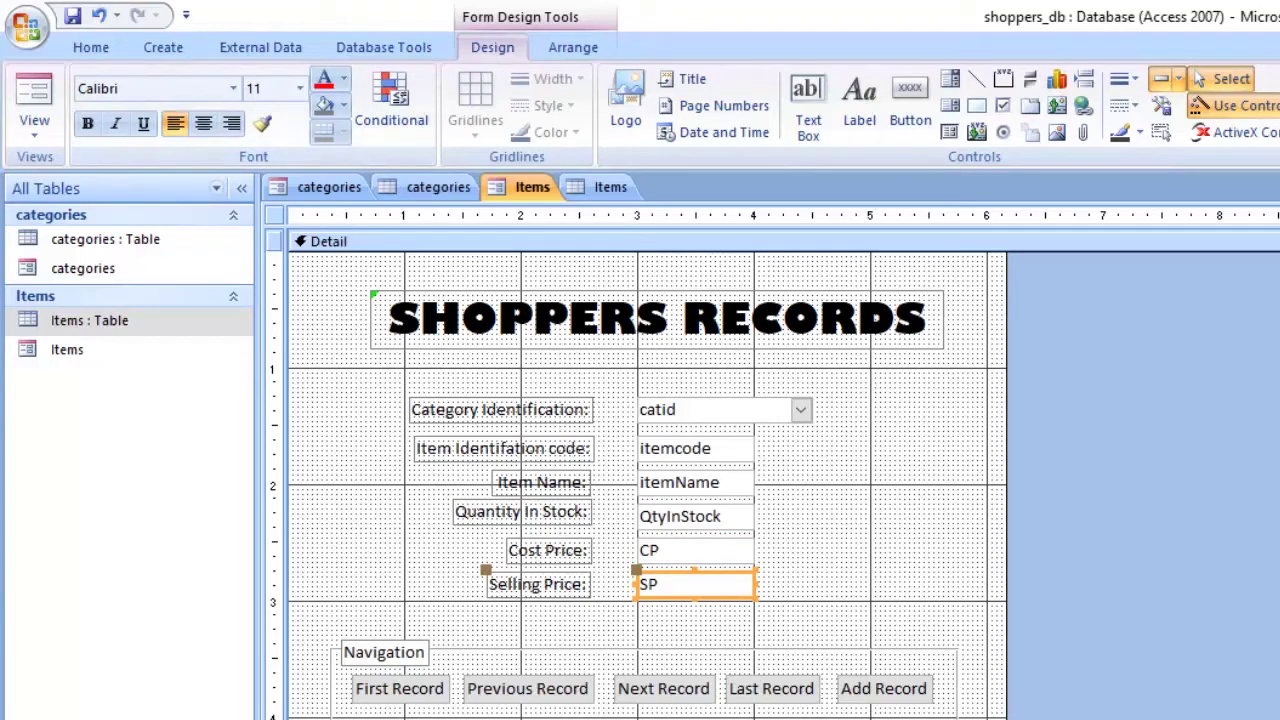
click(640, 241)
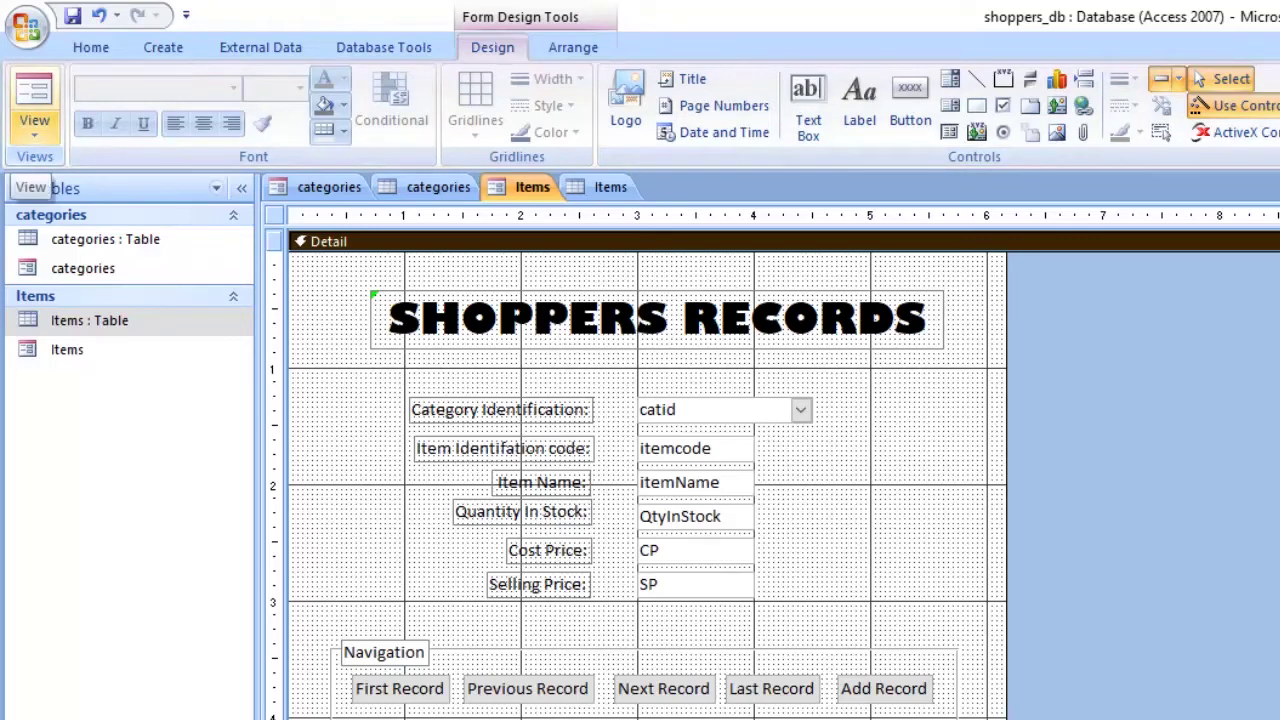
Check the field alignment in Form View by browsing the records with the Next, Previous, First and Last Record buttons
click(34, 100)
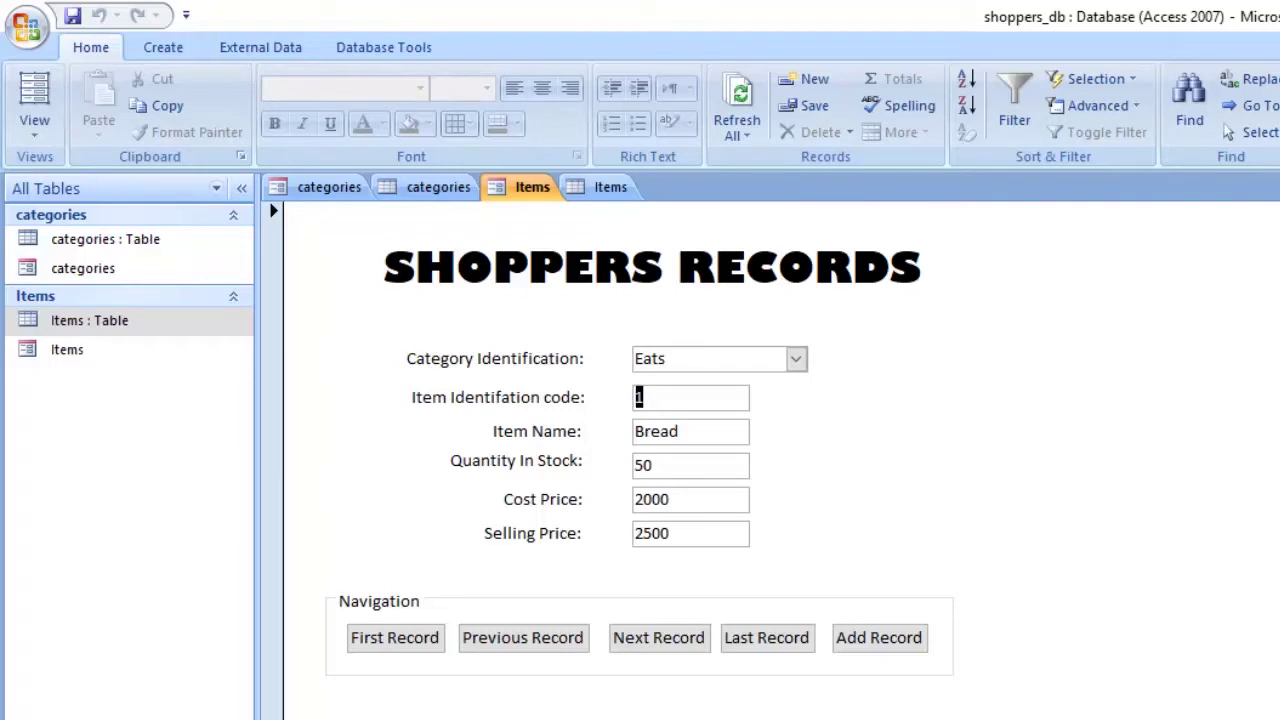
click(658, 637)
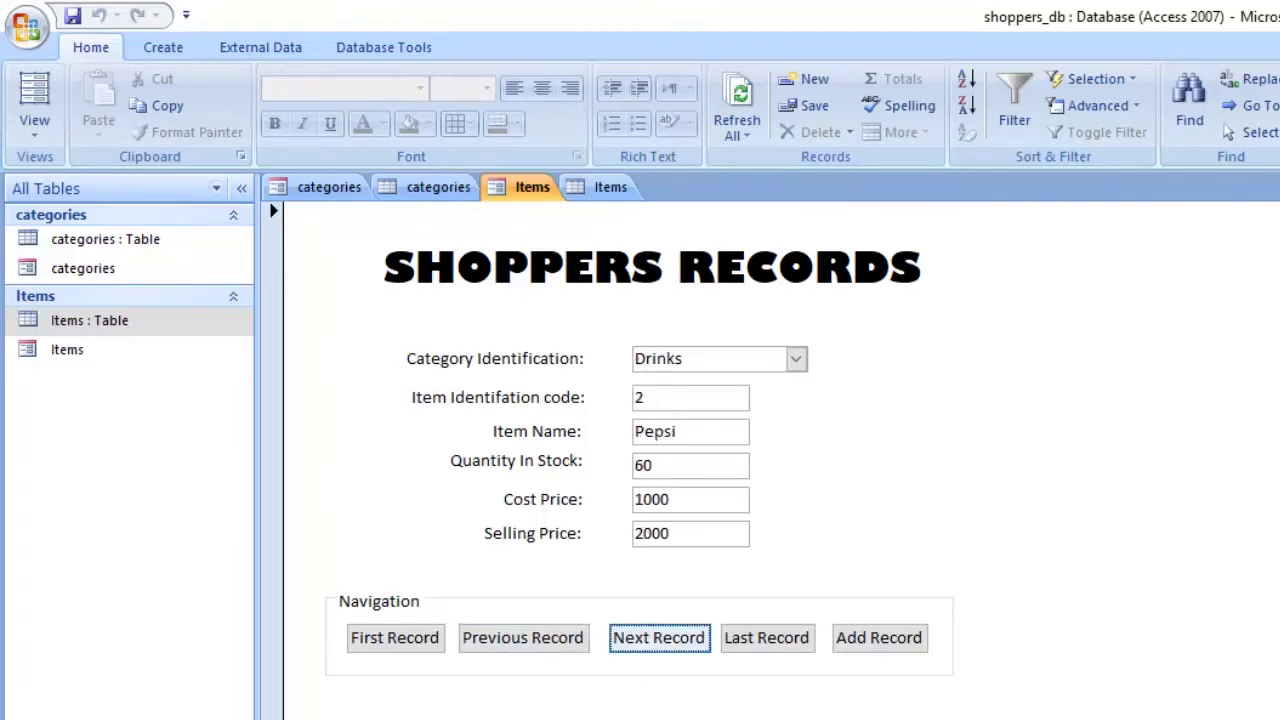
click(658, 637)
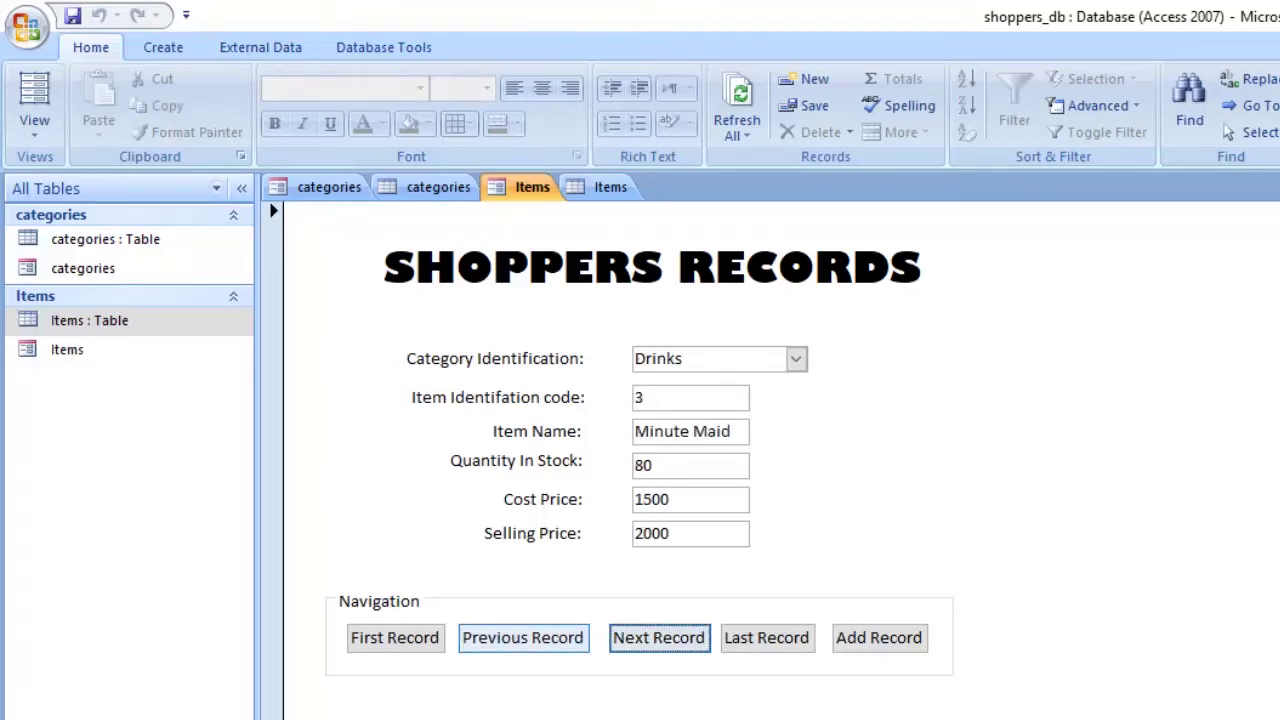
click(522, 637)
click(394, 637)
click(766, 637)
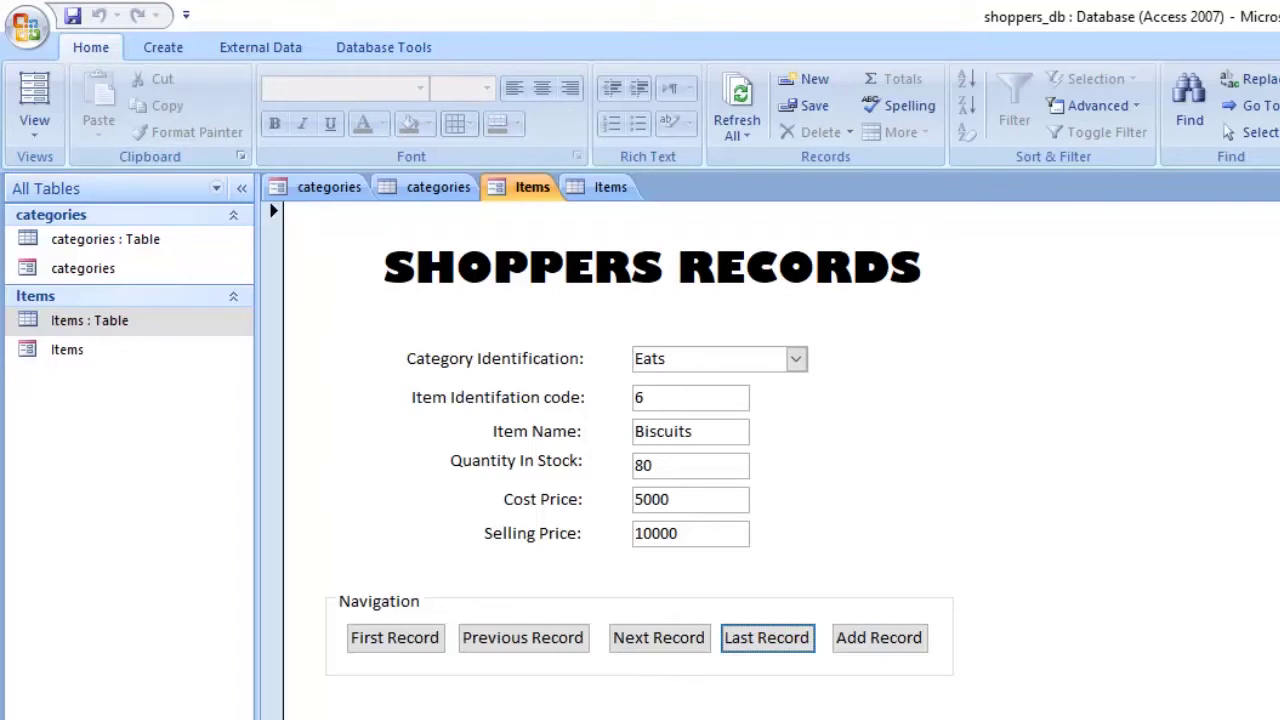
Add an unbound text box in Design View between the Selling Price field and the Navigation group
click(34, 110)
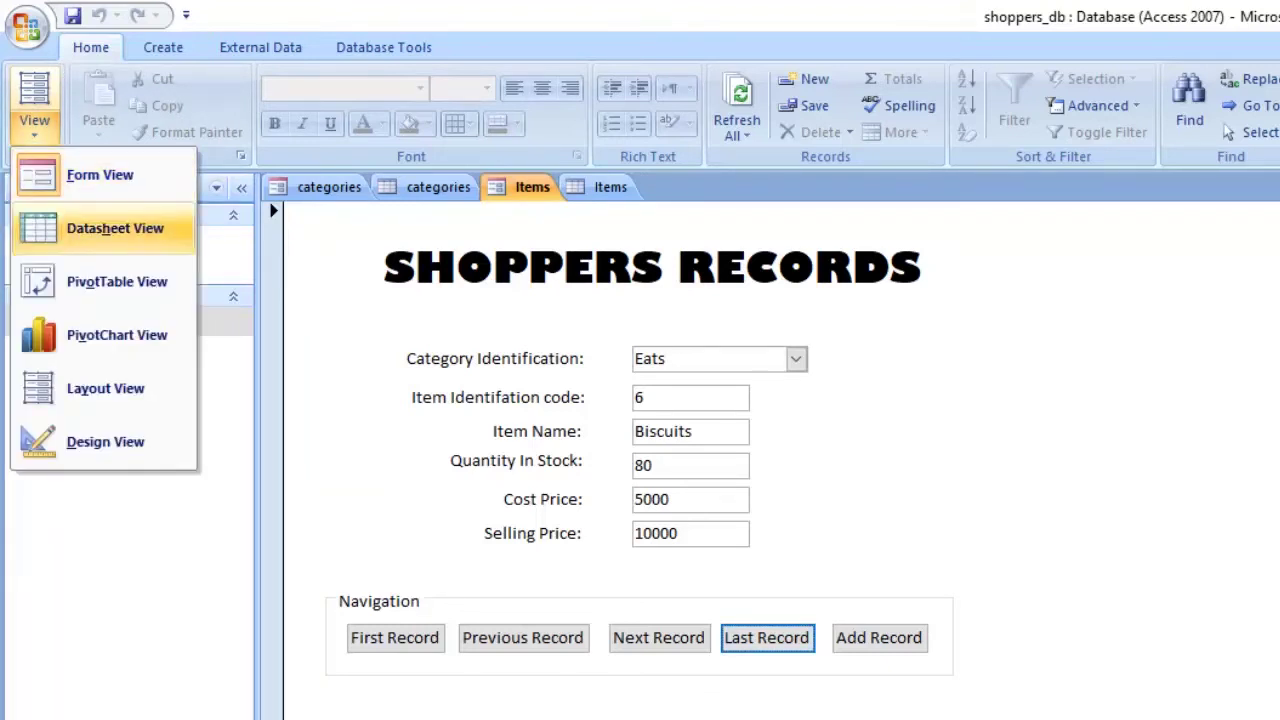
click(105, 441)
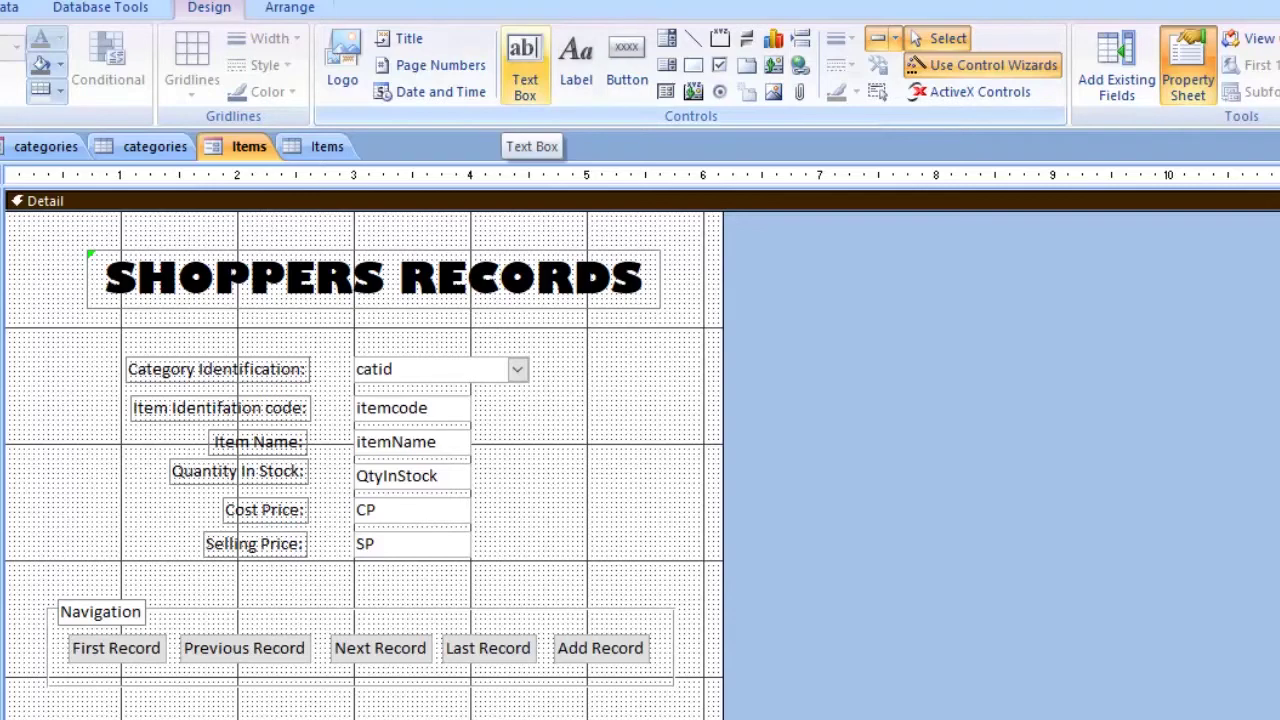
click(525, 62)
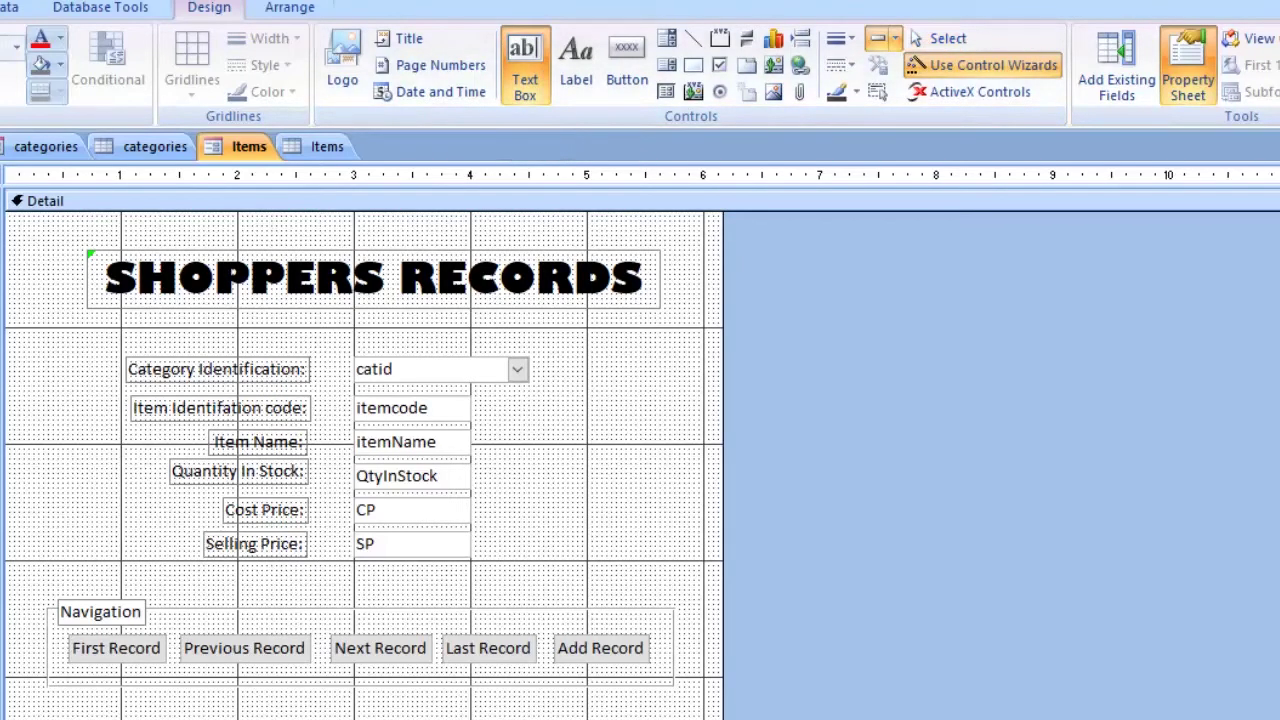
drag(208, 574, 560, 568)
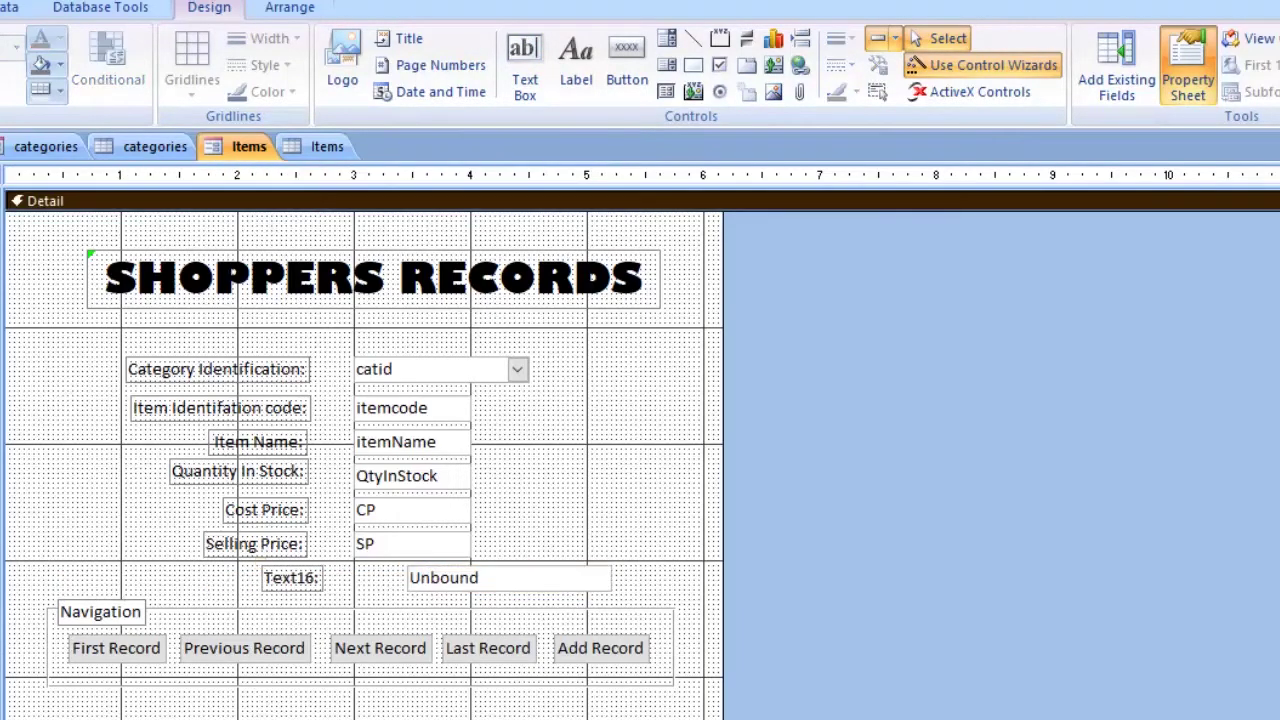
Move the whole Navigation group with its five buttons down, leaving free space below the new text box
drag(46, 576, 251, 714)
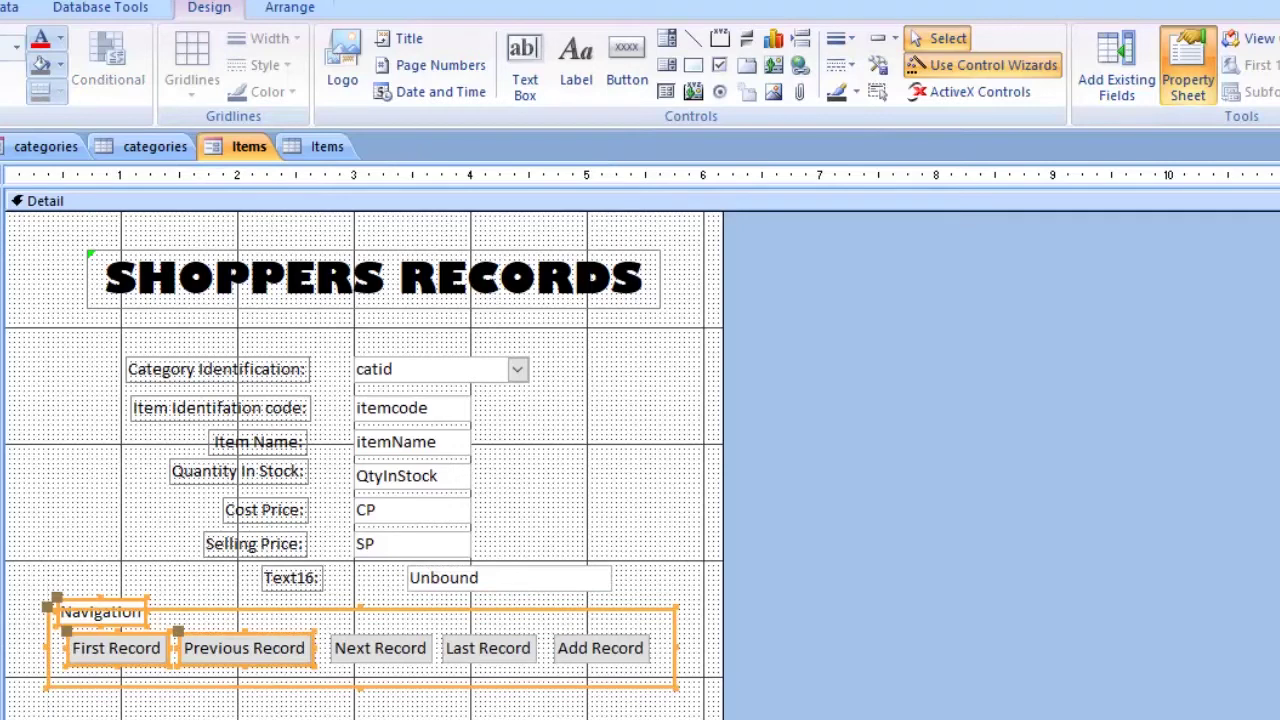
click(661, 717)
drag(661, 717, 60, 656)
click(560, 625)
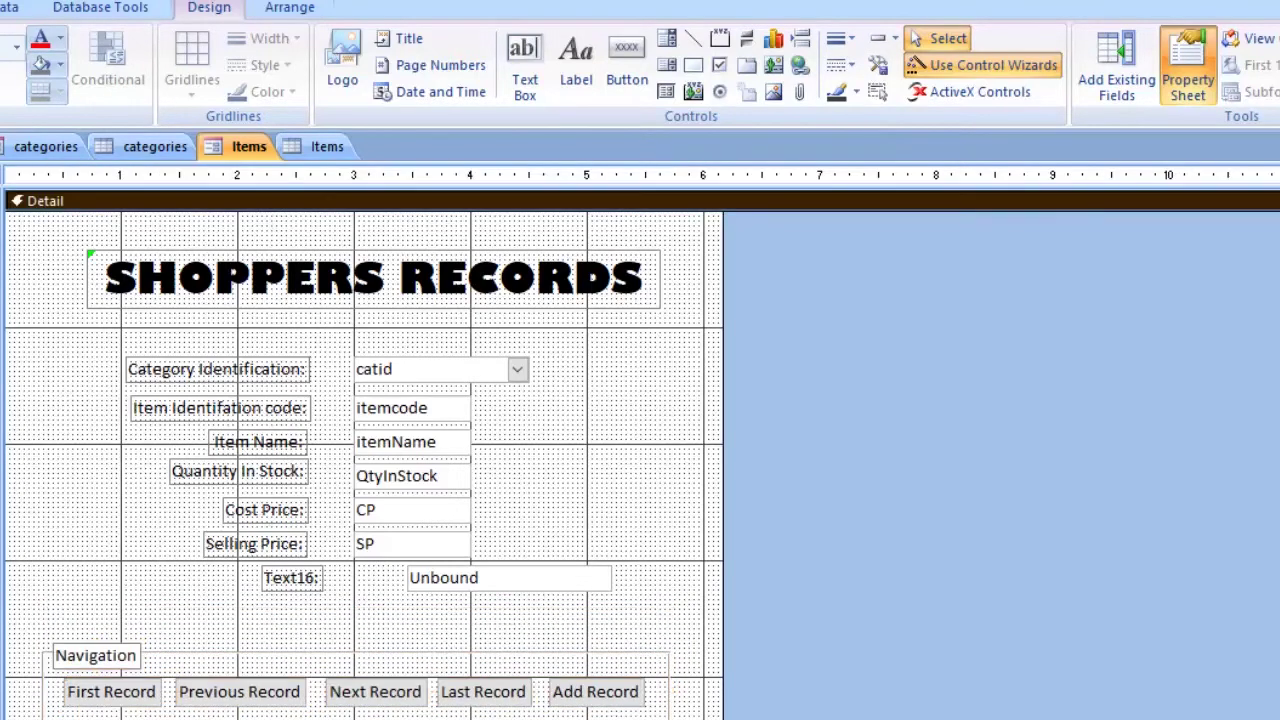
Shift the new text box and its label sideways so the box lines up with the fields above it
click(508, 578)
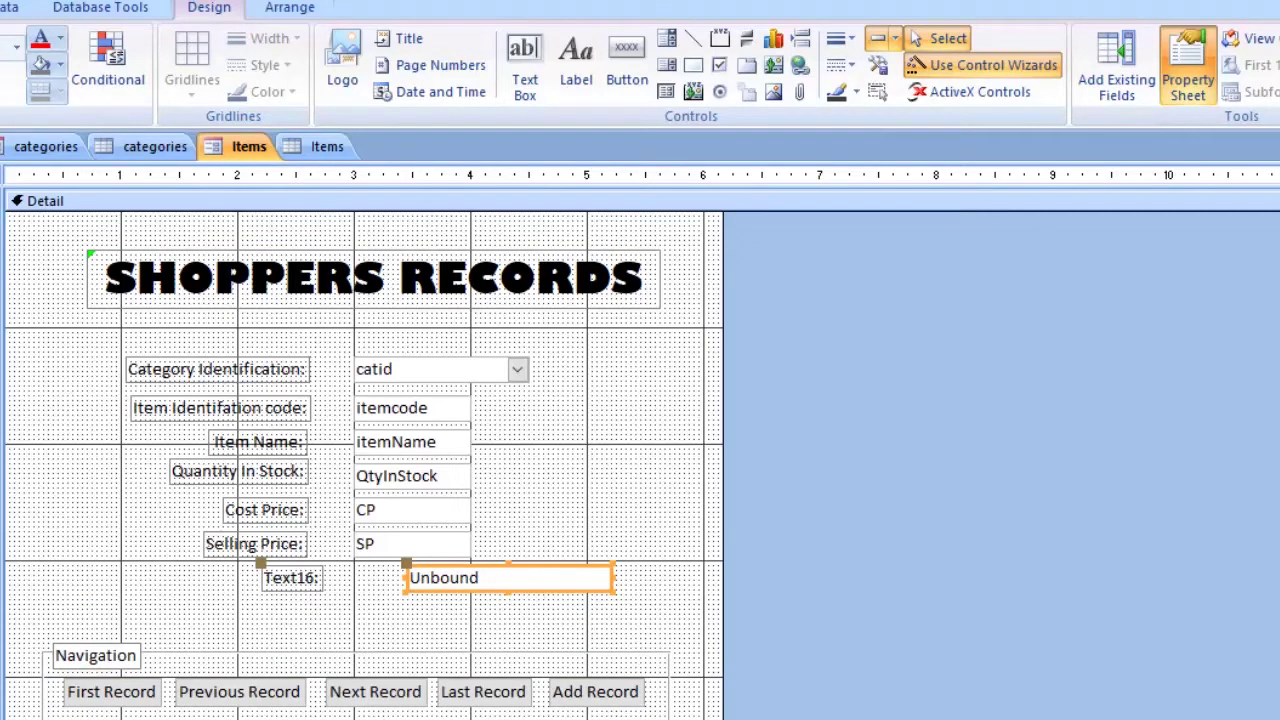
click(560, 625)
click(291, 578)
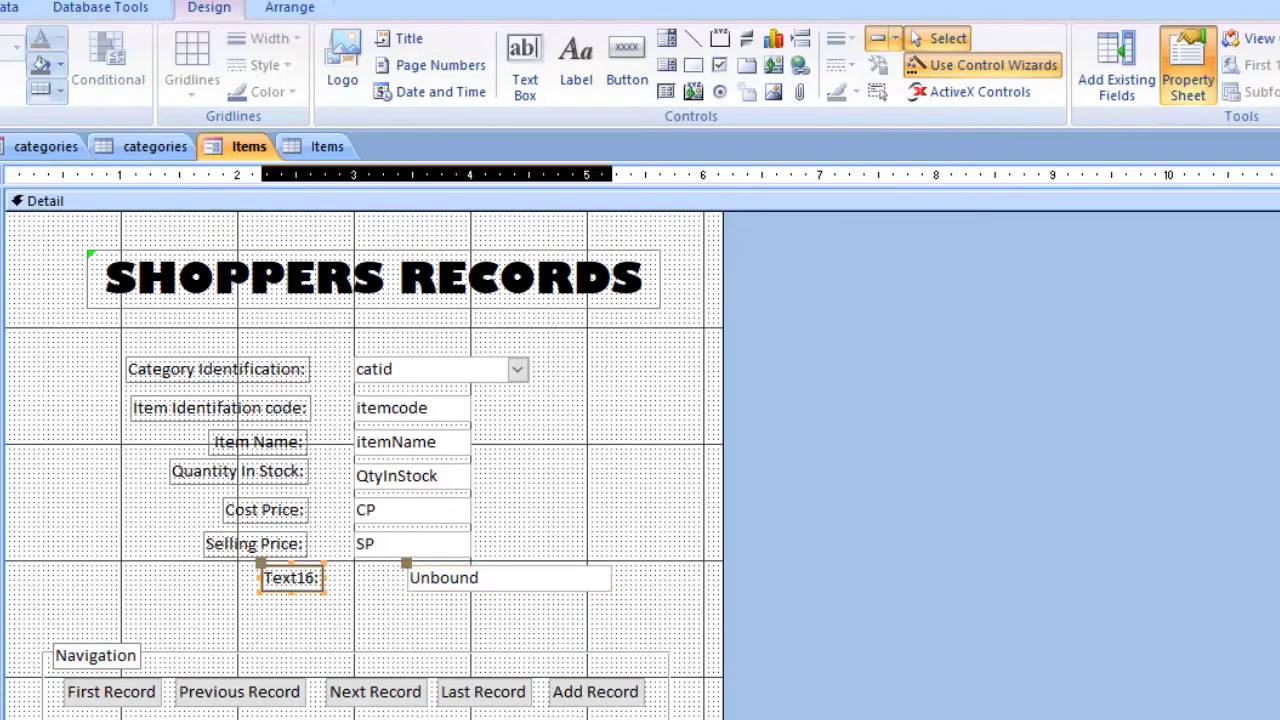
drag(291, 578, 233, 578)
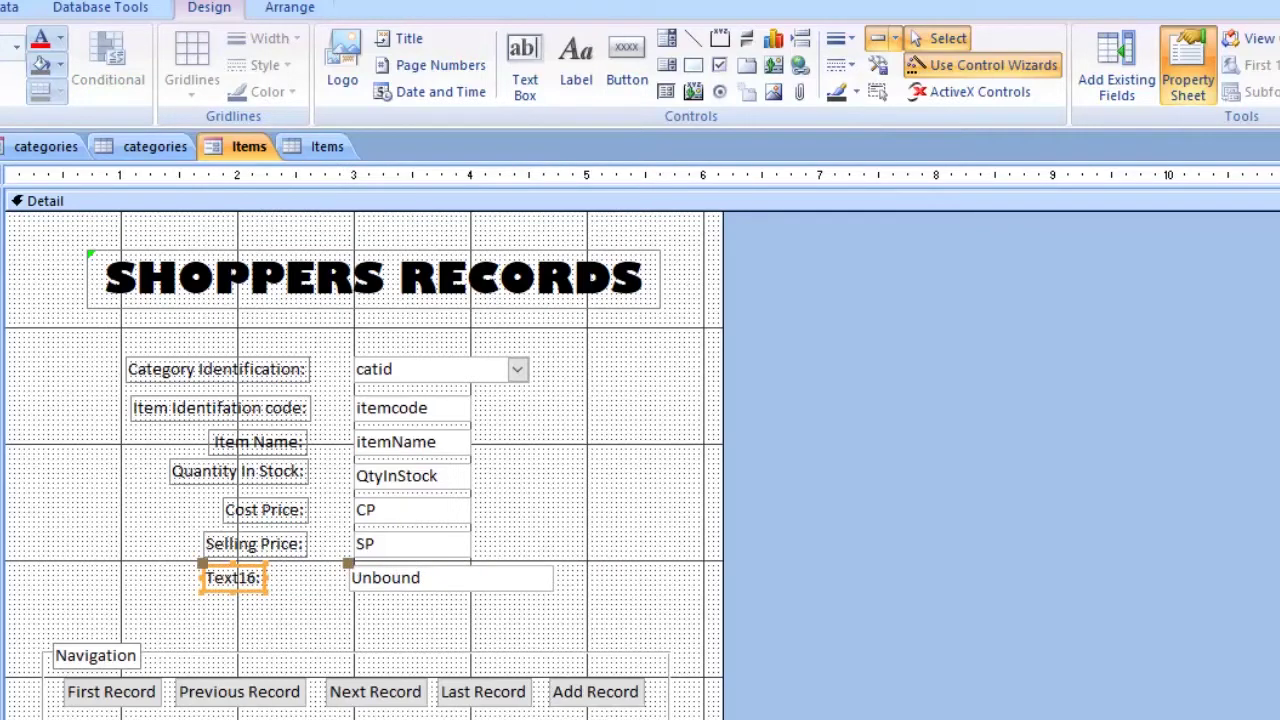
drag(450, 578, 455, 578)
Change the caption of the new text box's label below Selling Price to "Profits"
click(238, 578)
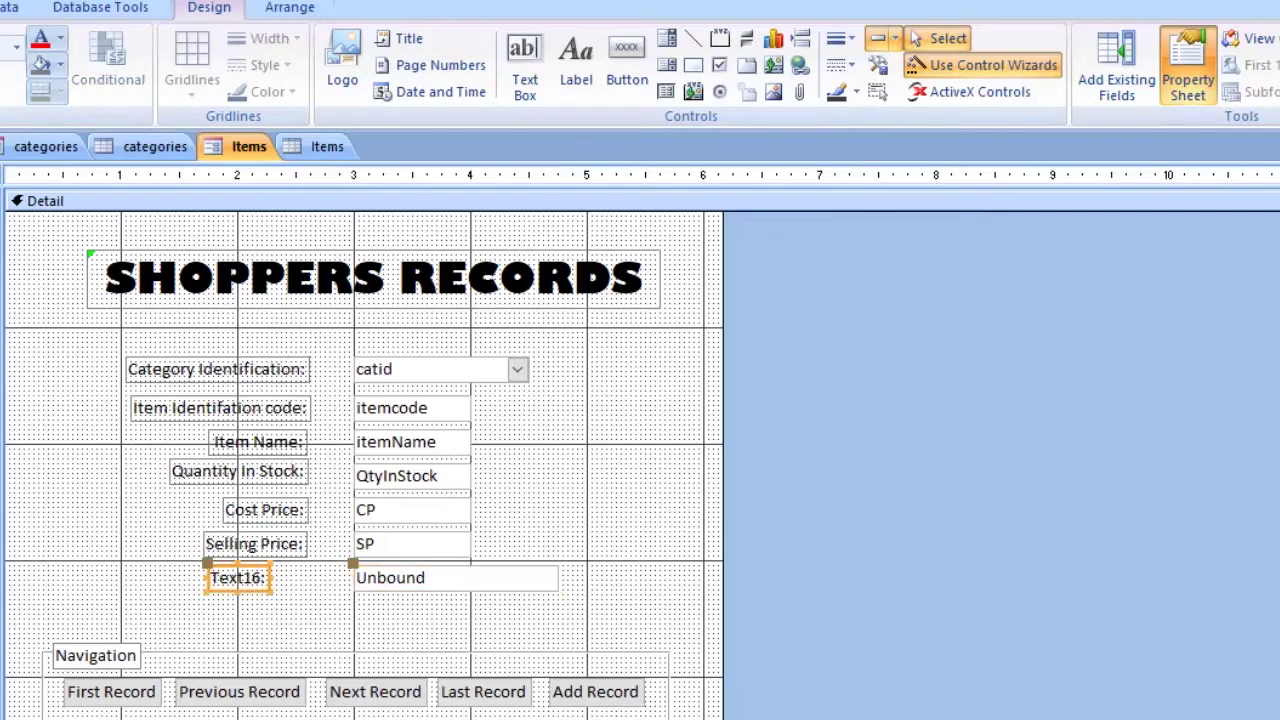
click(252, 578)
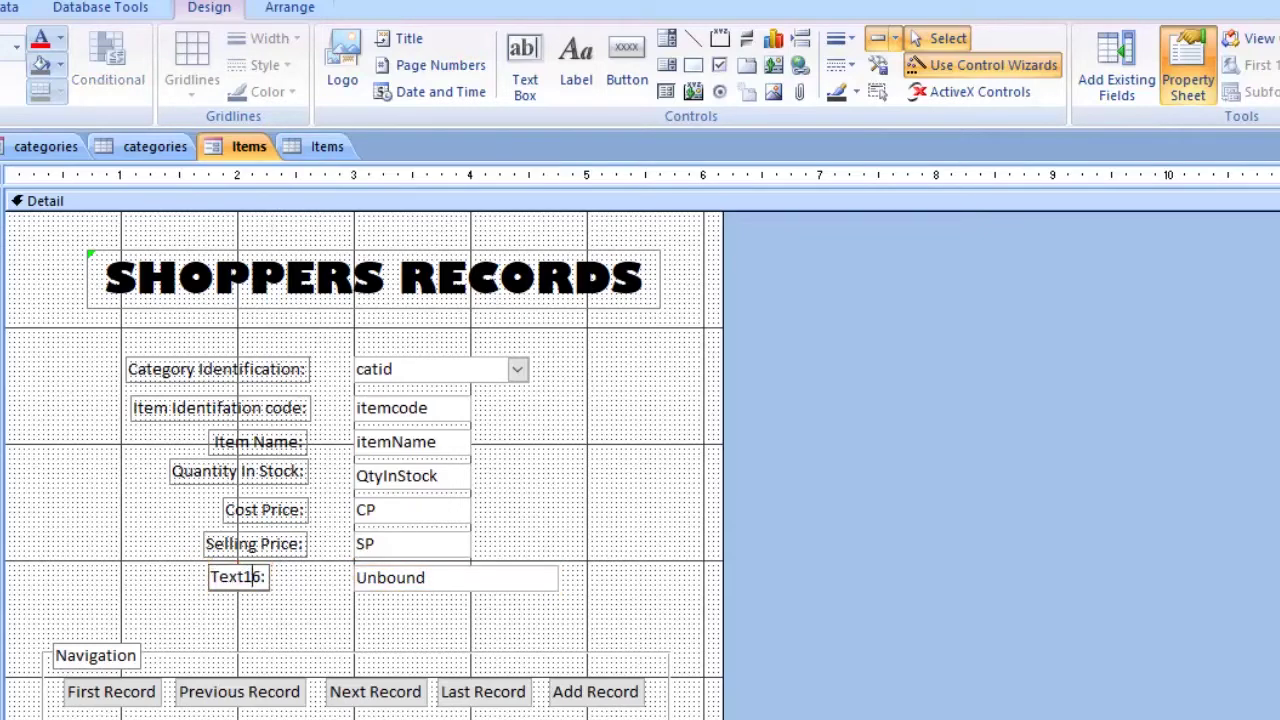
drag(210, 578, 267, 578)
text(Profi)
key(BackSpace)
key(BackSpace)
key(BackSpace)
key(BackSpace)
key(BackSpace)
text(Profits)
key(Return)
click(364, 621)
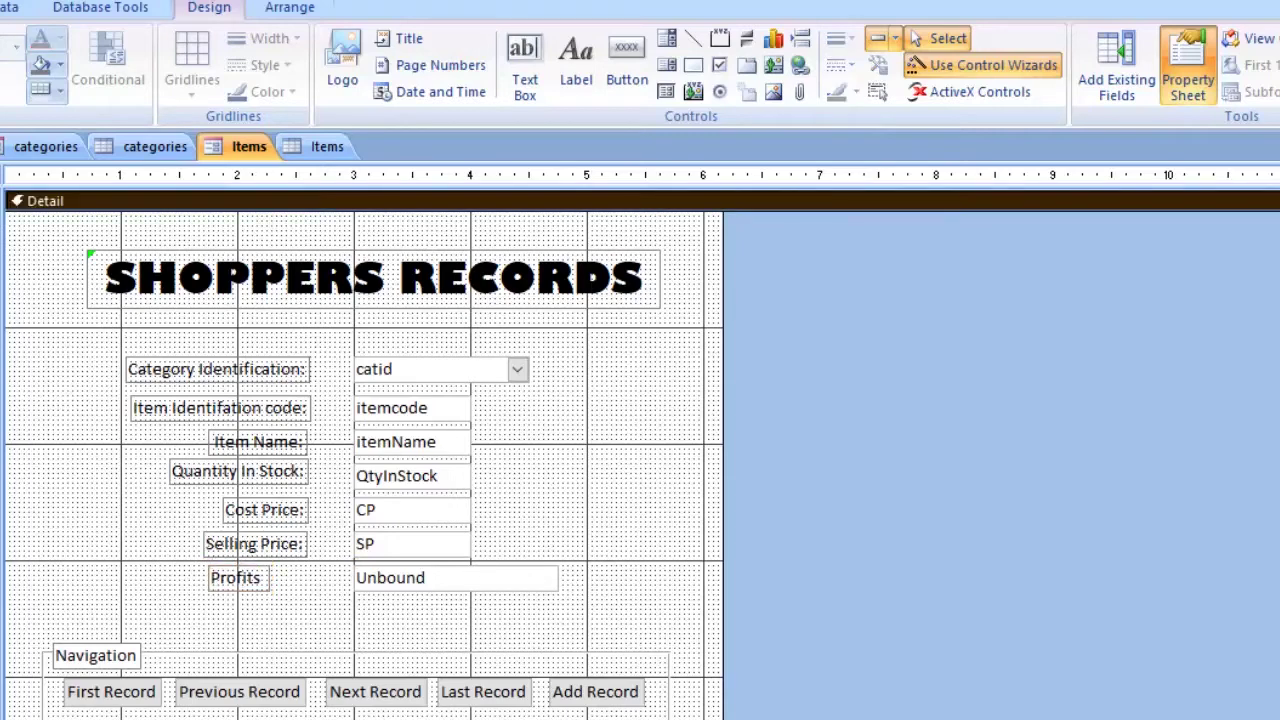
Nudge the unbound Profits text box and its label slightly down to leave a small gap below the Selling Price field
click(455, 578)
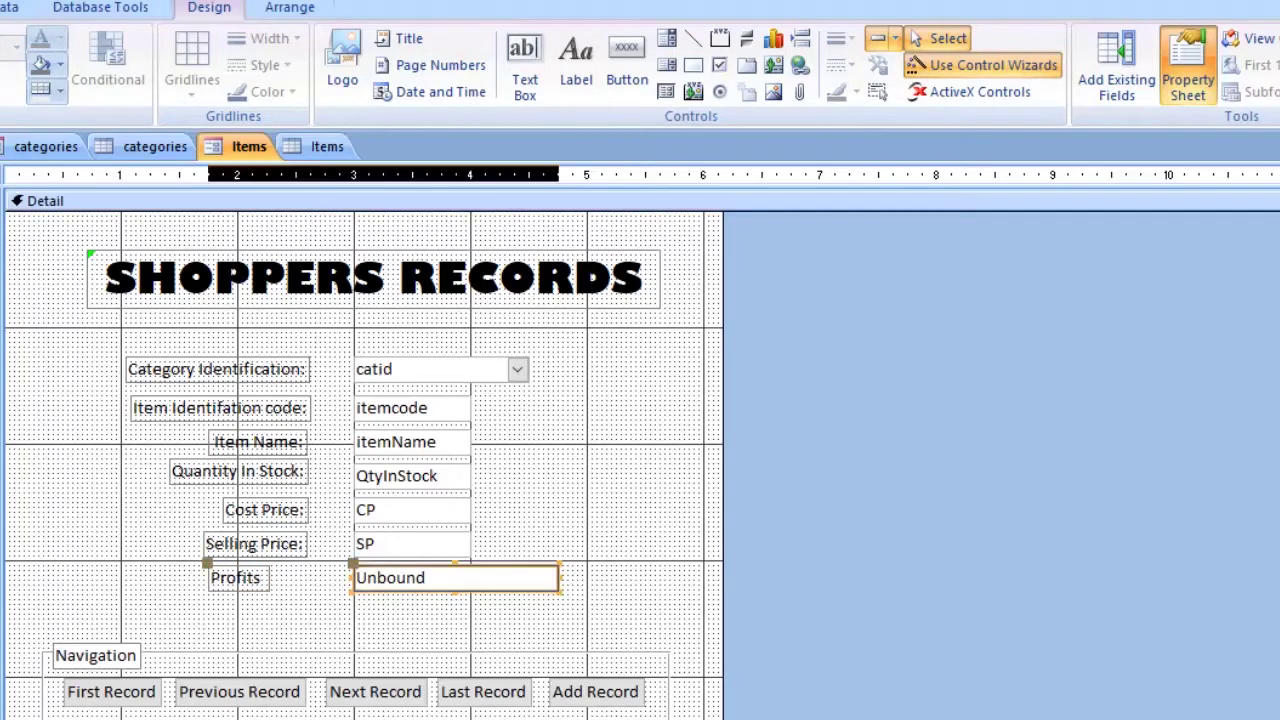
drag(455, 578, 455, 588)
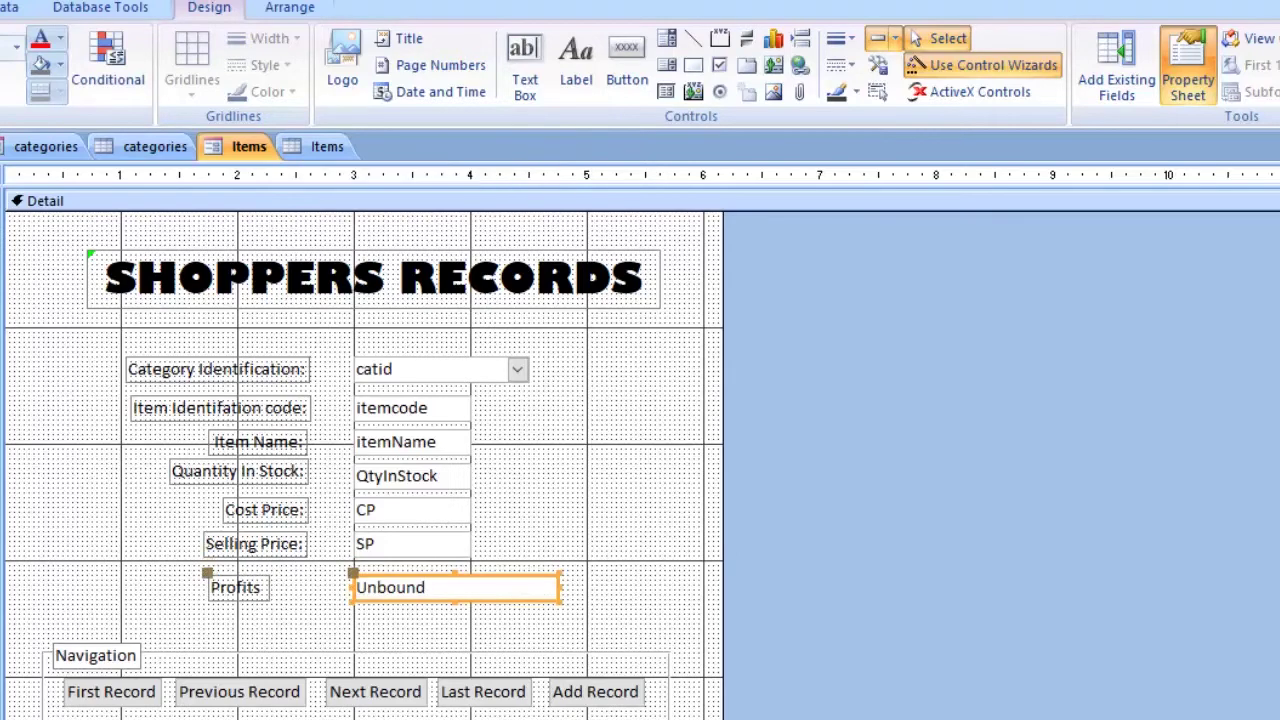
click(455, 625)
click(455, 588)
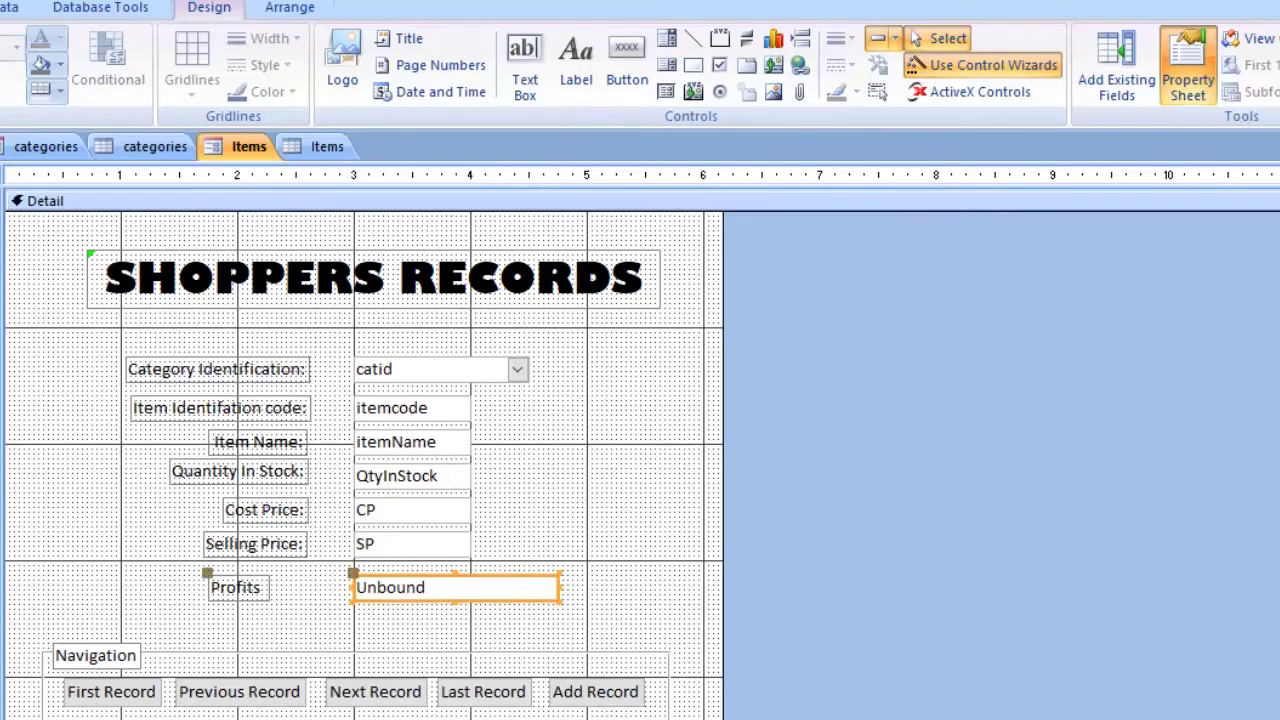
drag(455, 588, 455, 584)
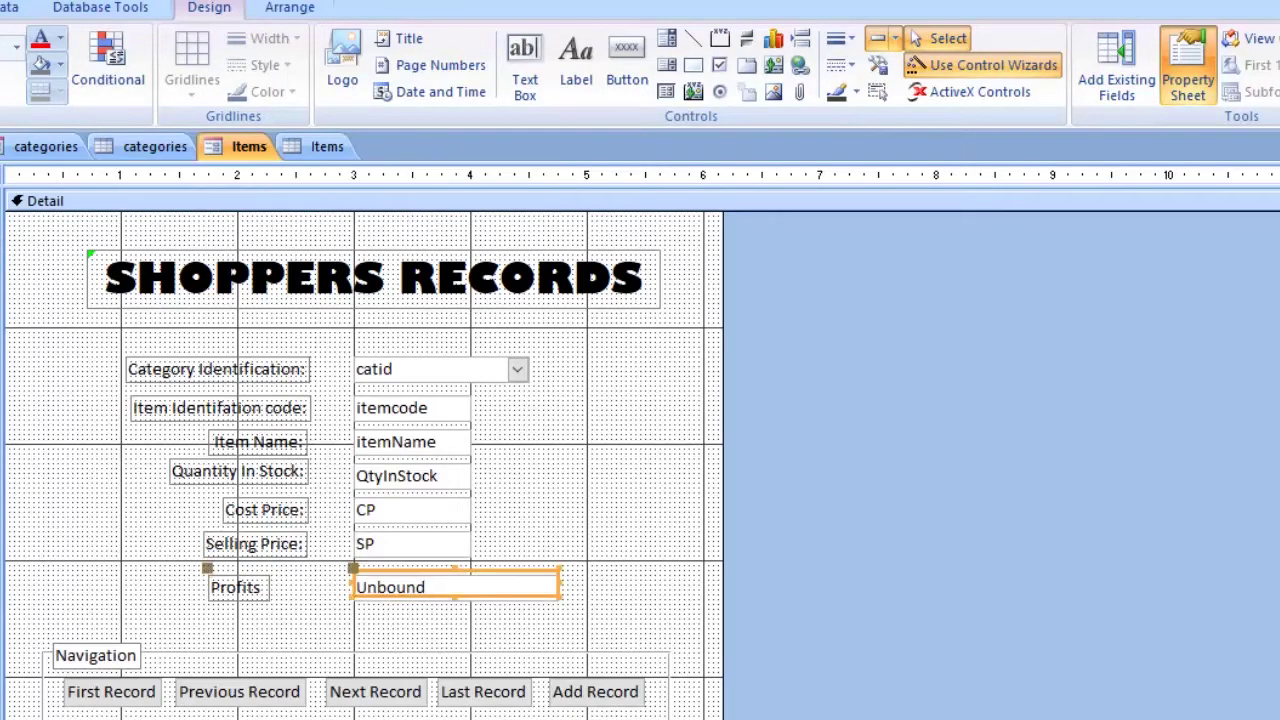
click(455, 625)
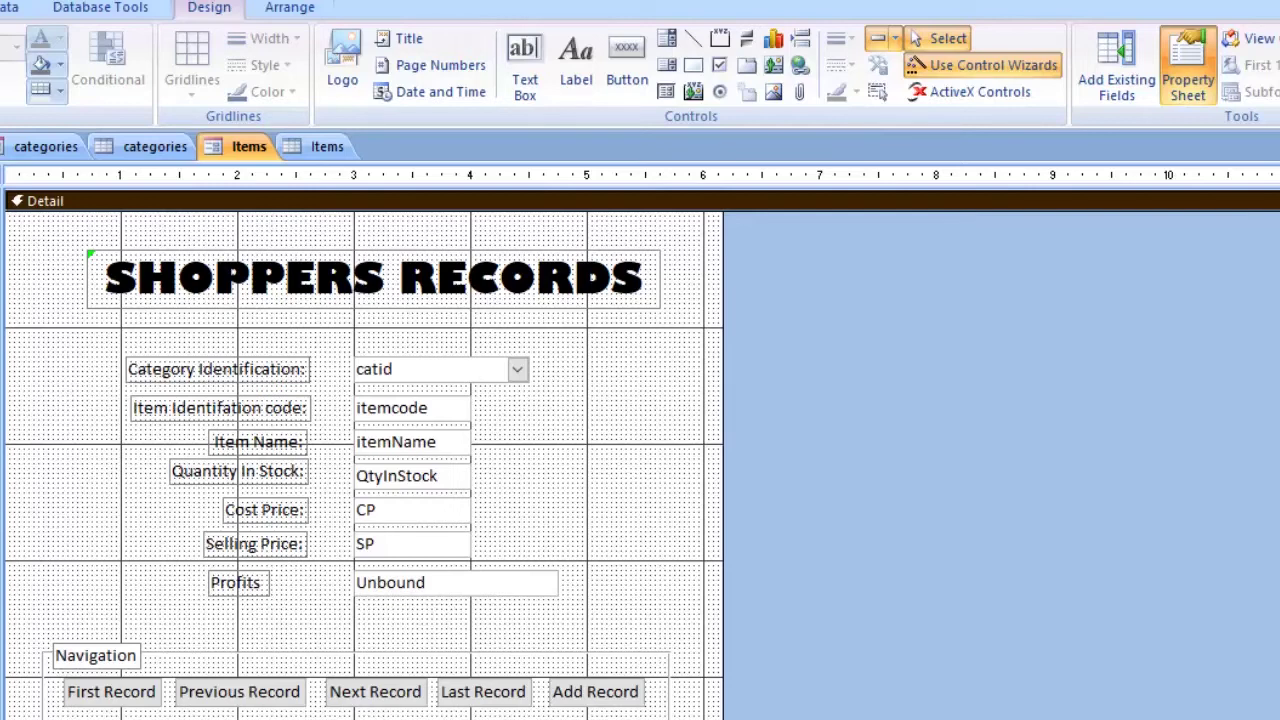
Set the Name property of the unbound Profits text box to pft
click(455, 582)
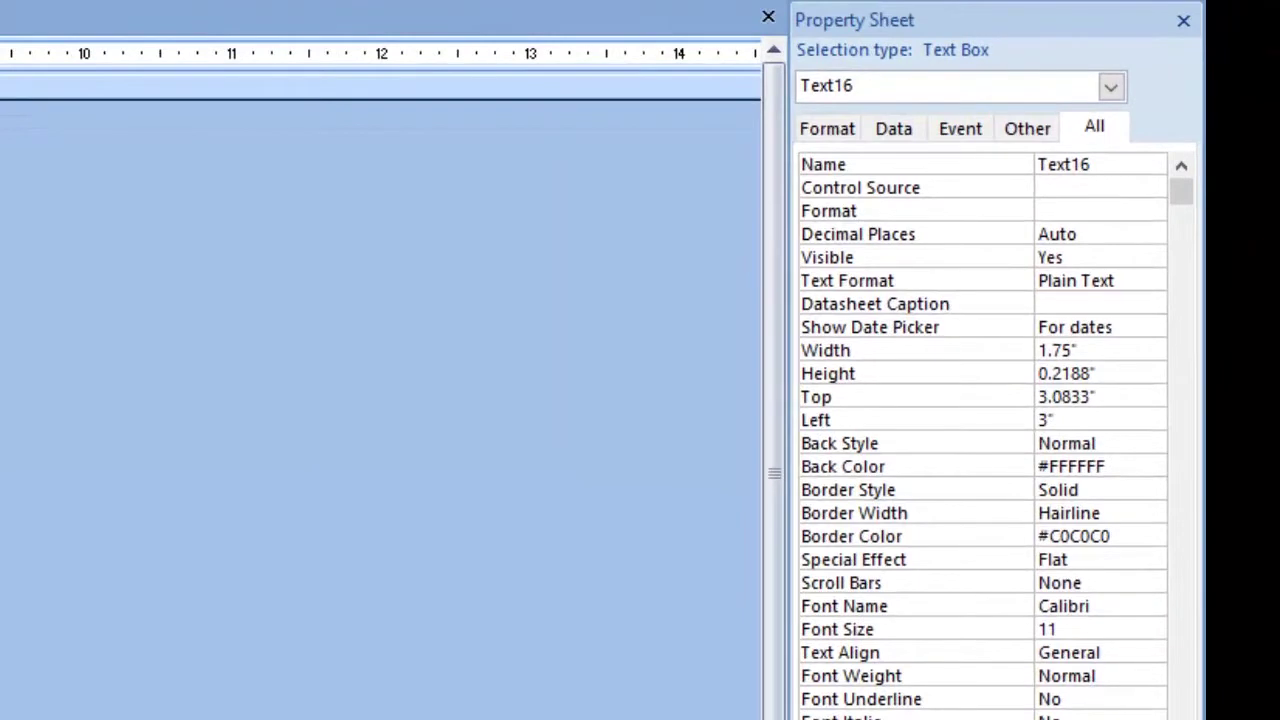
key(F4)
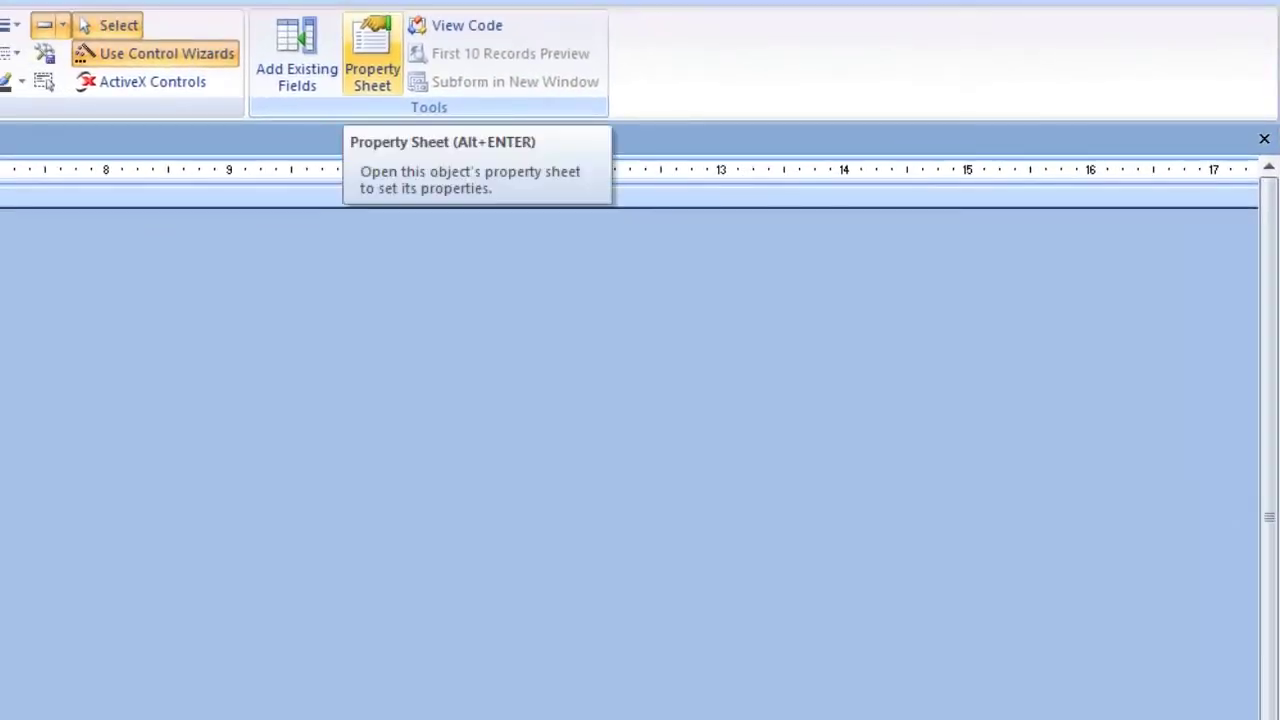
click(372, 55)
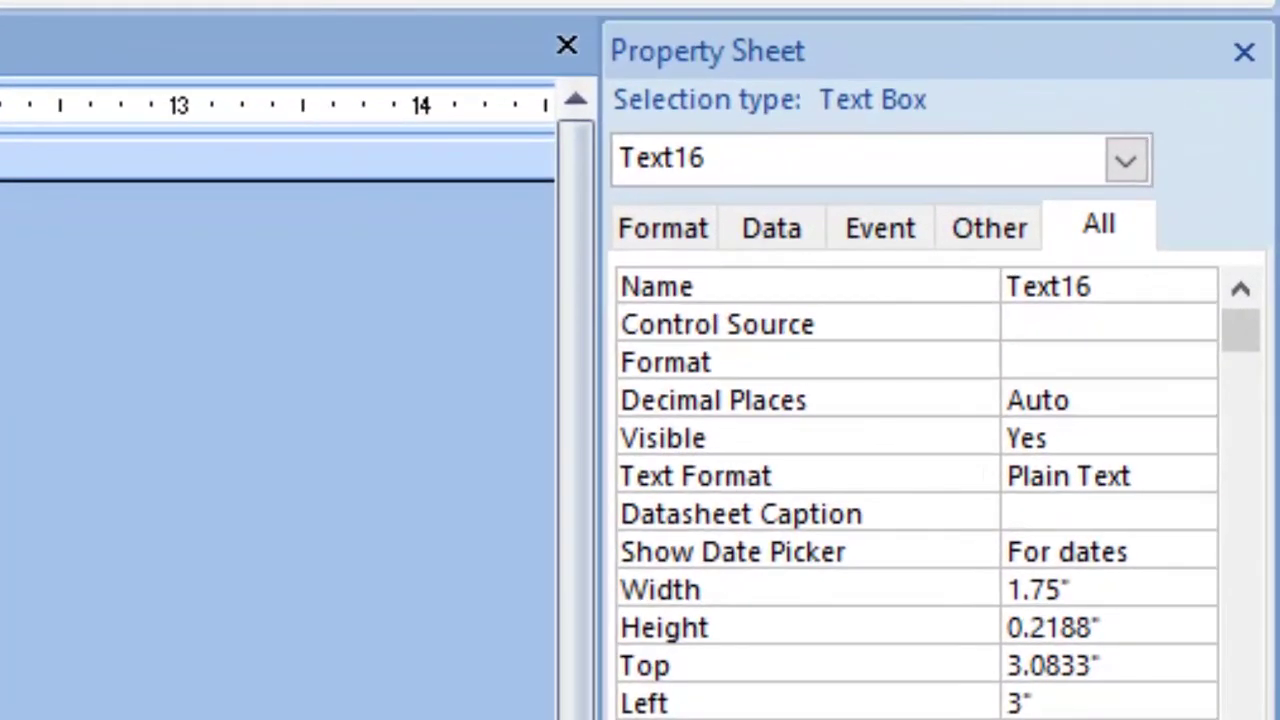
click(1092, 286)
double_click(1048, 286)
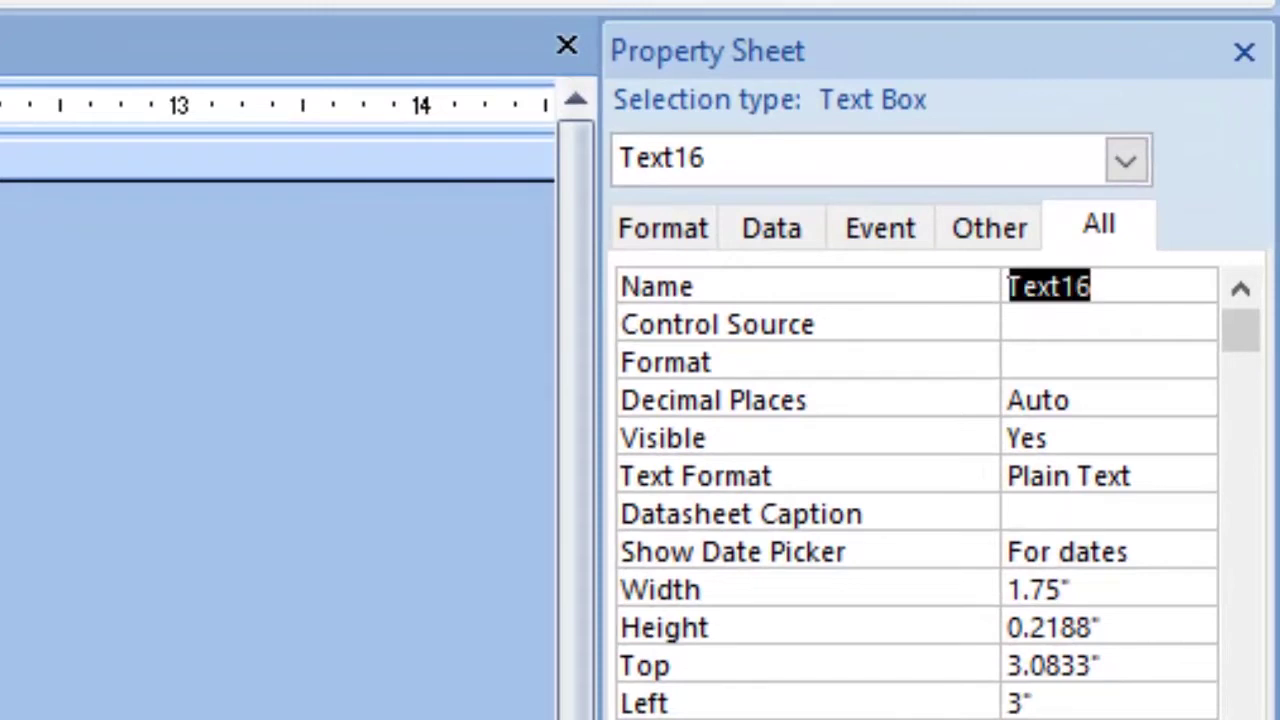
text(pt)
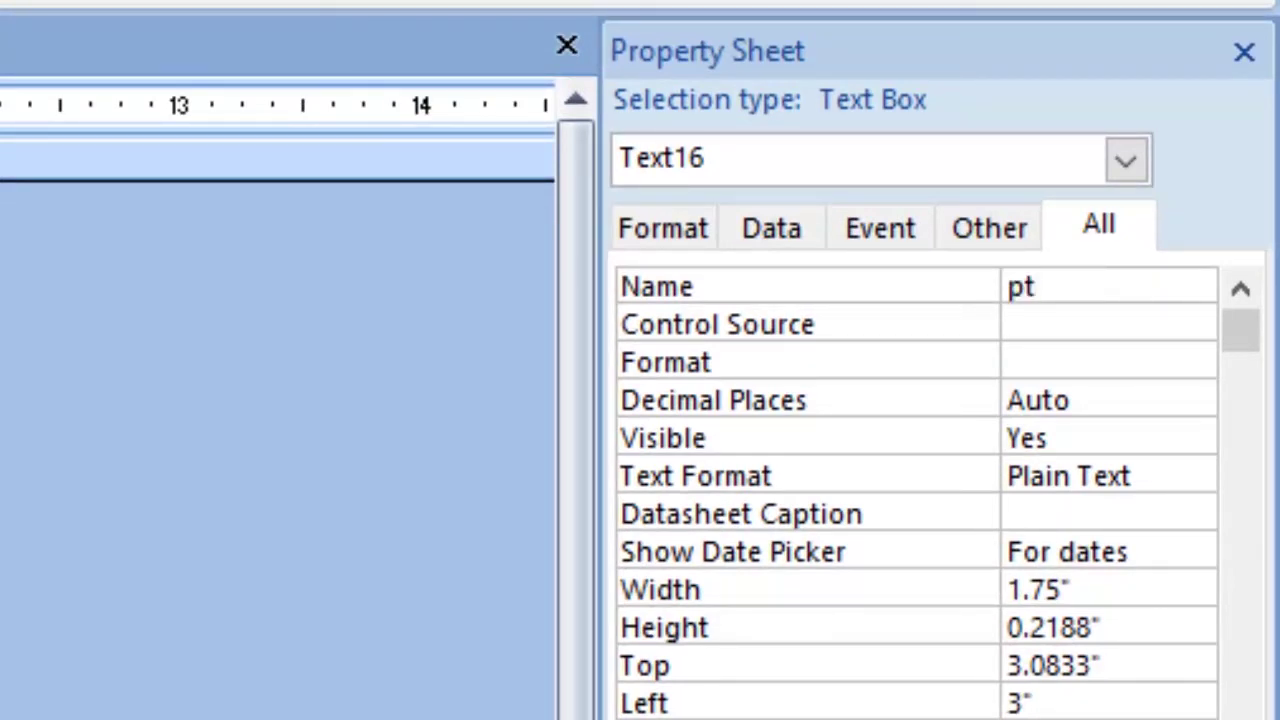
key(BackSpace)
text(ft)
key(Return)
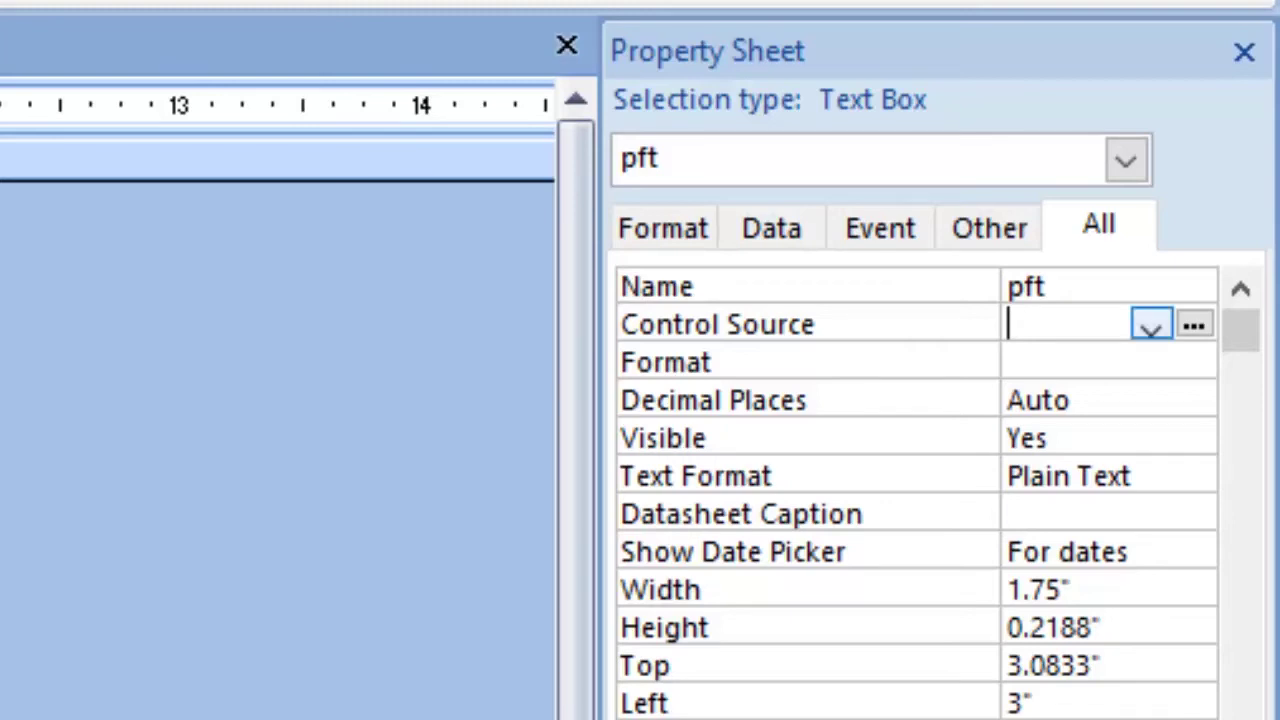
Start a Control Source expression with = for the Profits box in the Expression Builder and list the controls of the Items form
click(1150, 326)
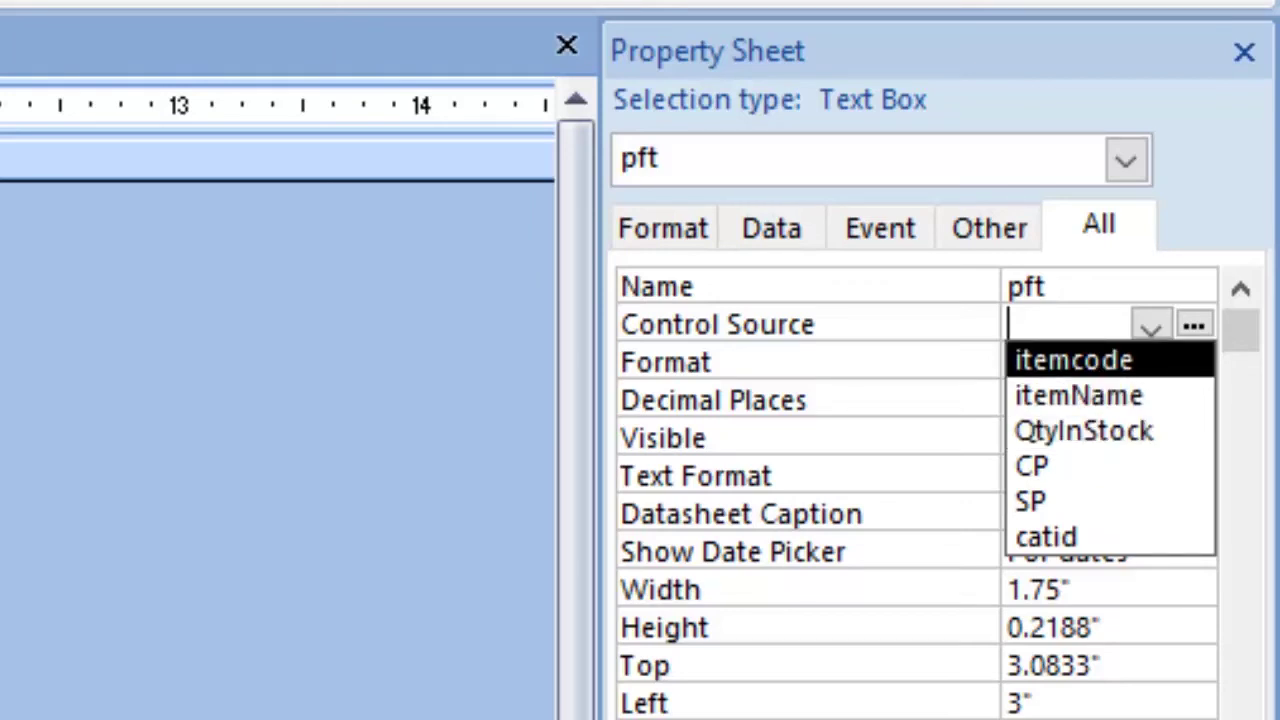
key(Escape)
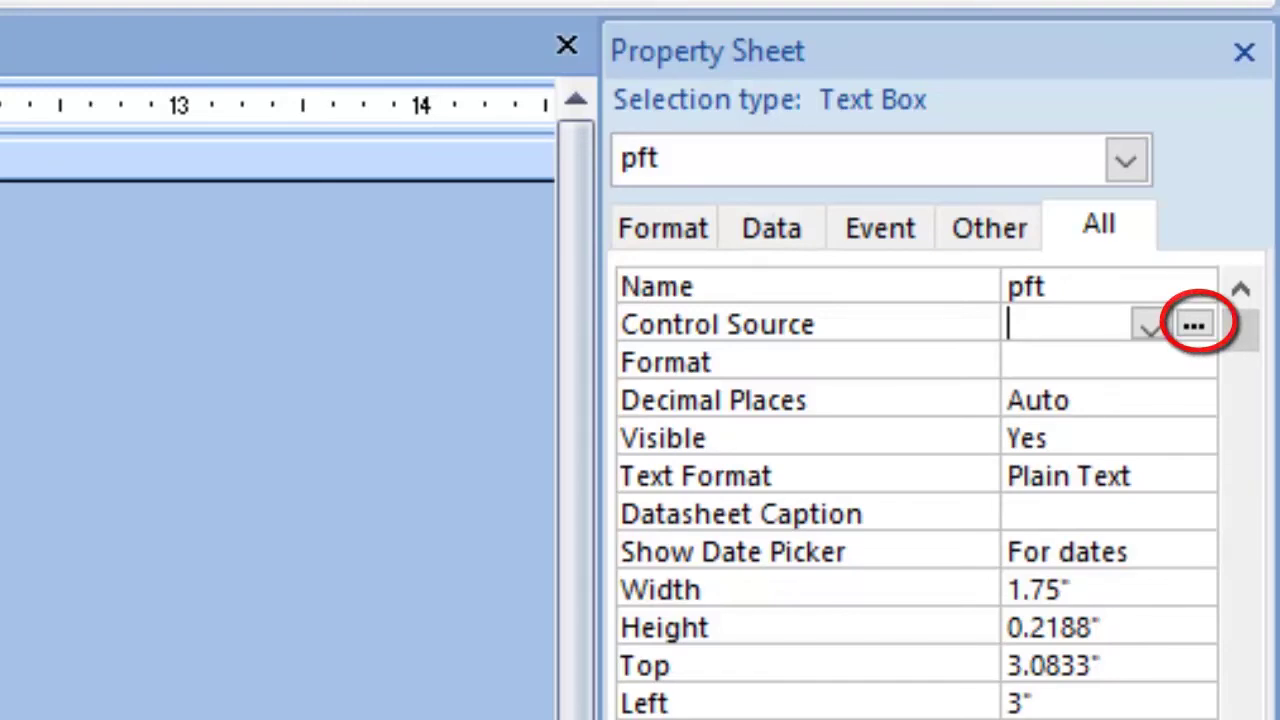
click(1195, 324)
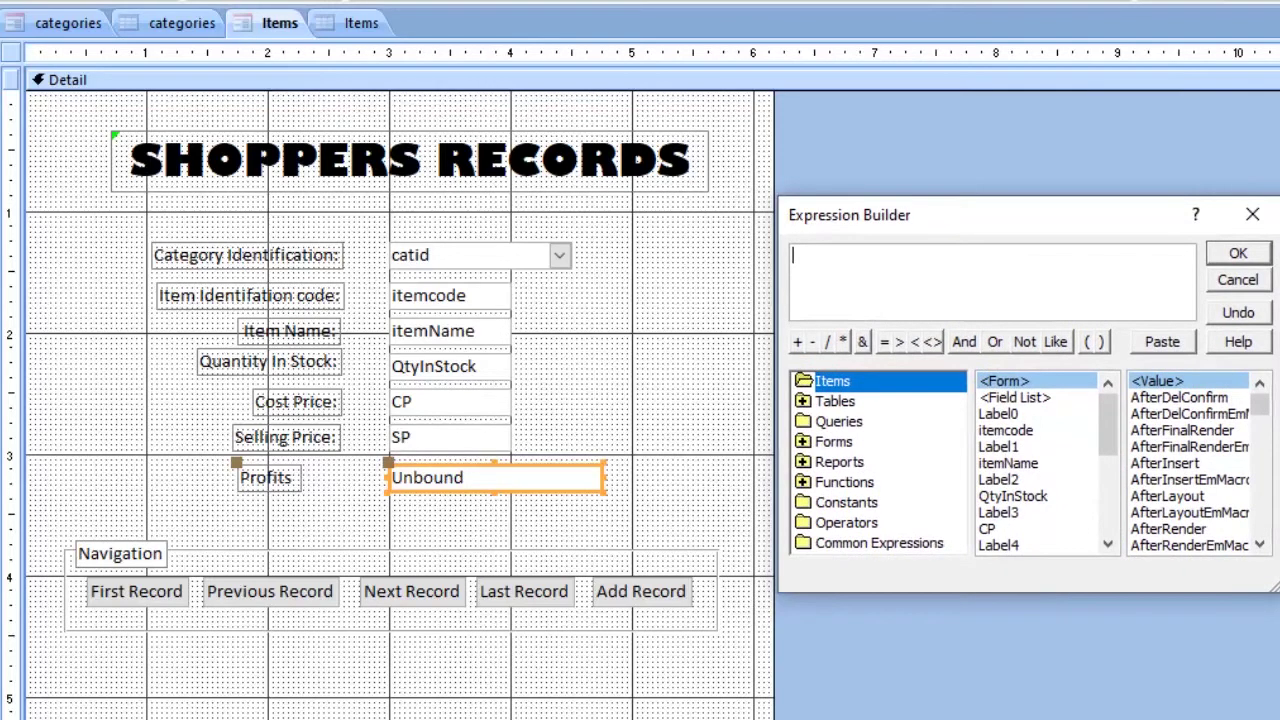
click(884, 341)
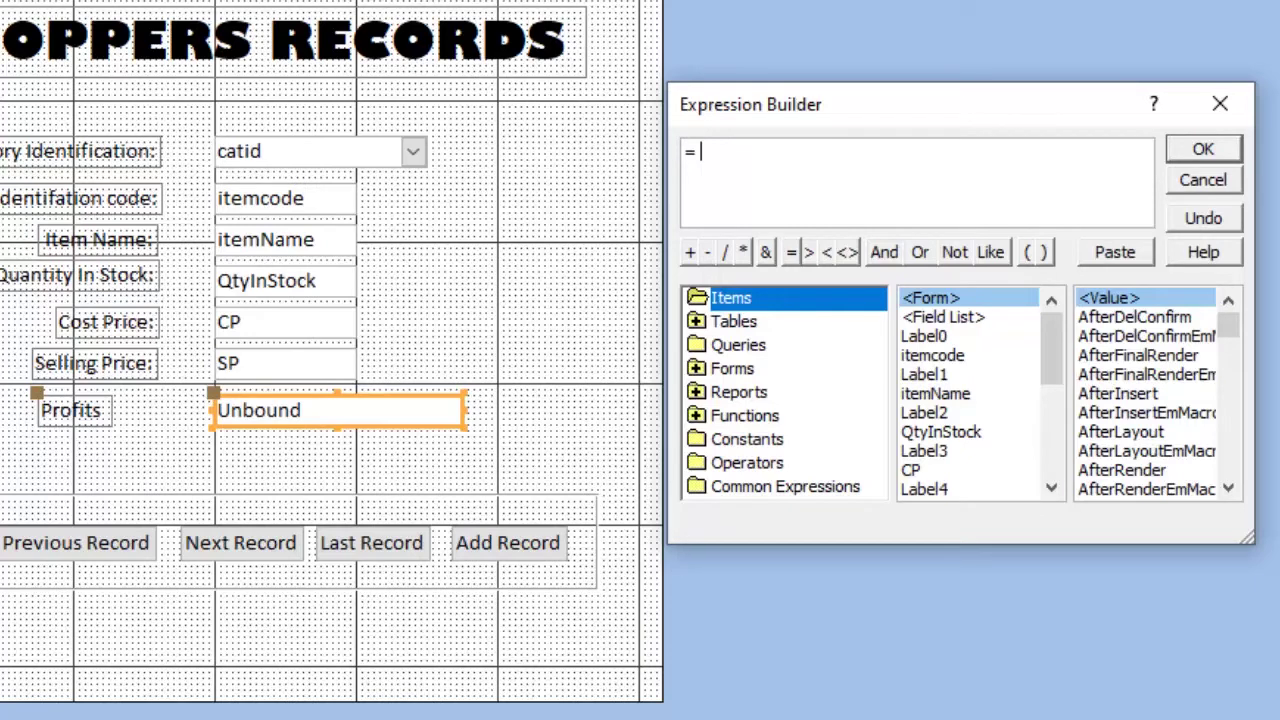
click(733, 369)
double_click(733, 369)
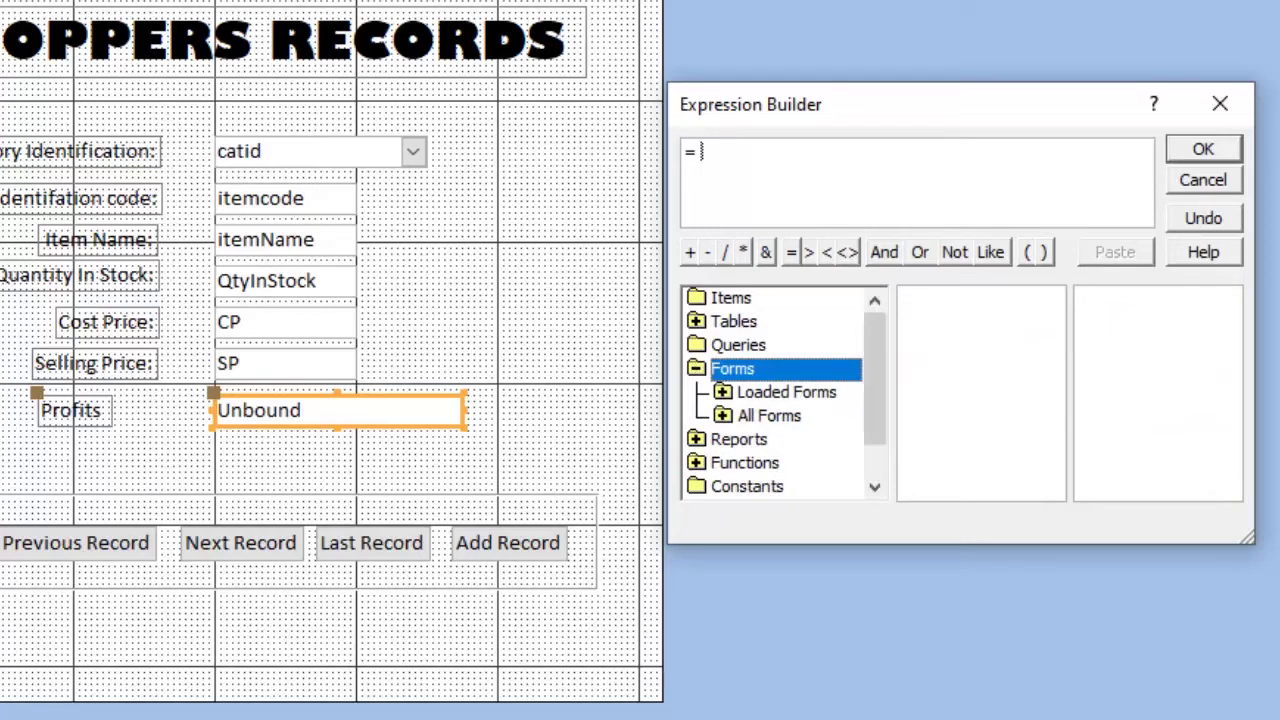
double_click(769, 416)
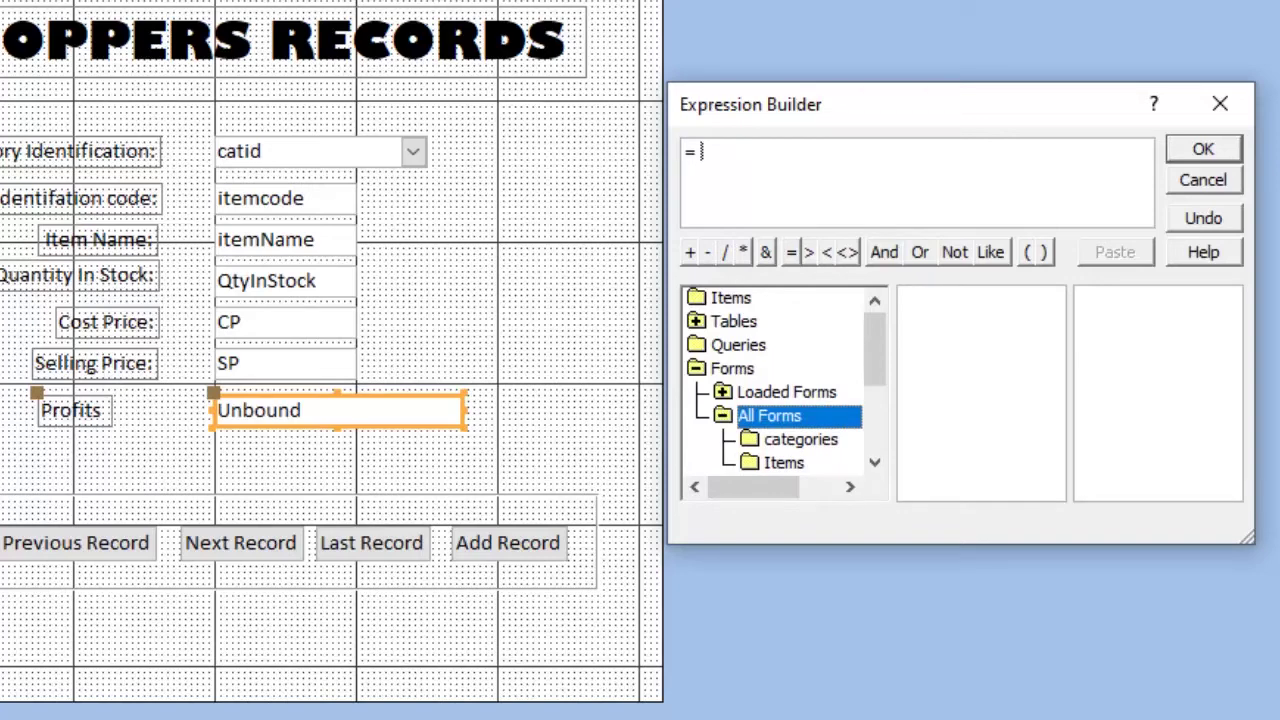
click(784, 463)
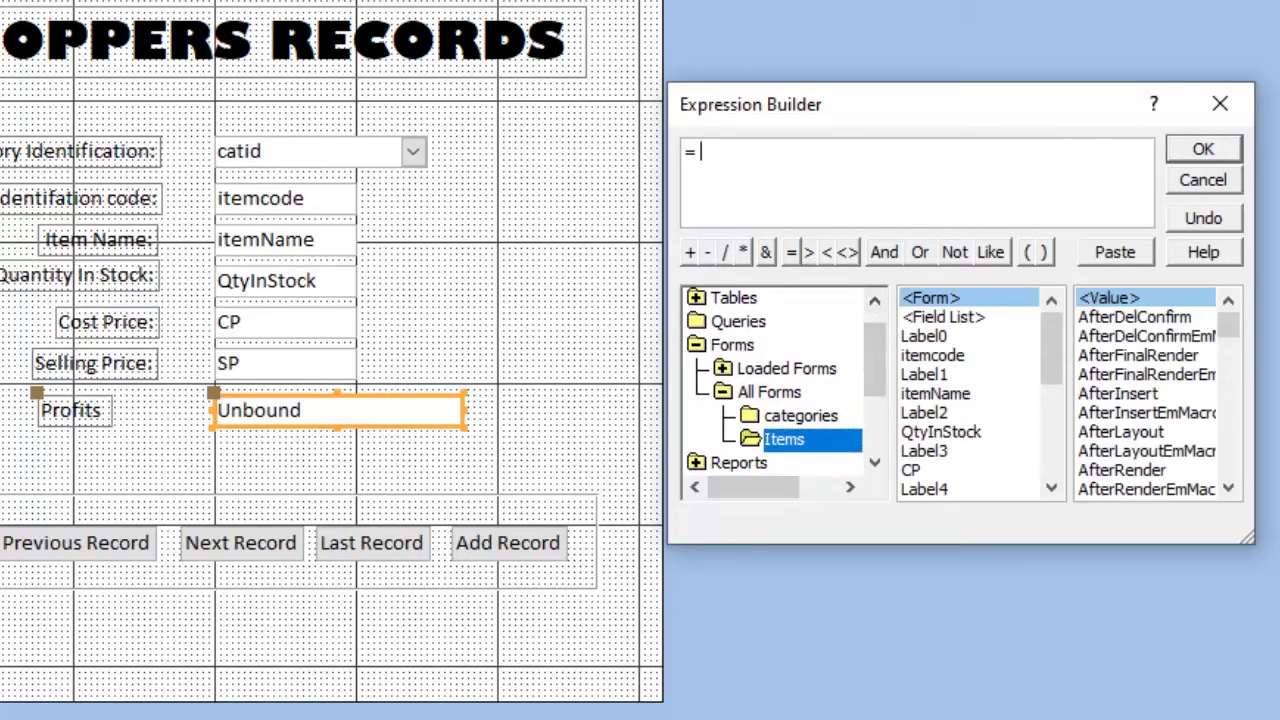
Complete the expression as = [SP] - [CP] from the Items form's controls and apply it as the Profits box's Control Source
mouse_move(1051, 348)
mouse_down()
mouse_move(1051, 439)
mouse_move(1051, 348)
mouse_up()
scroll(980, 393, down, 2)
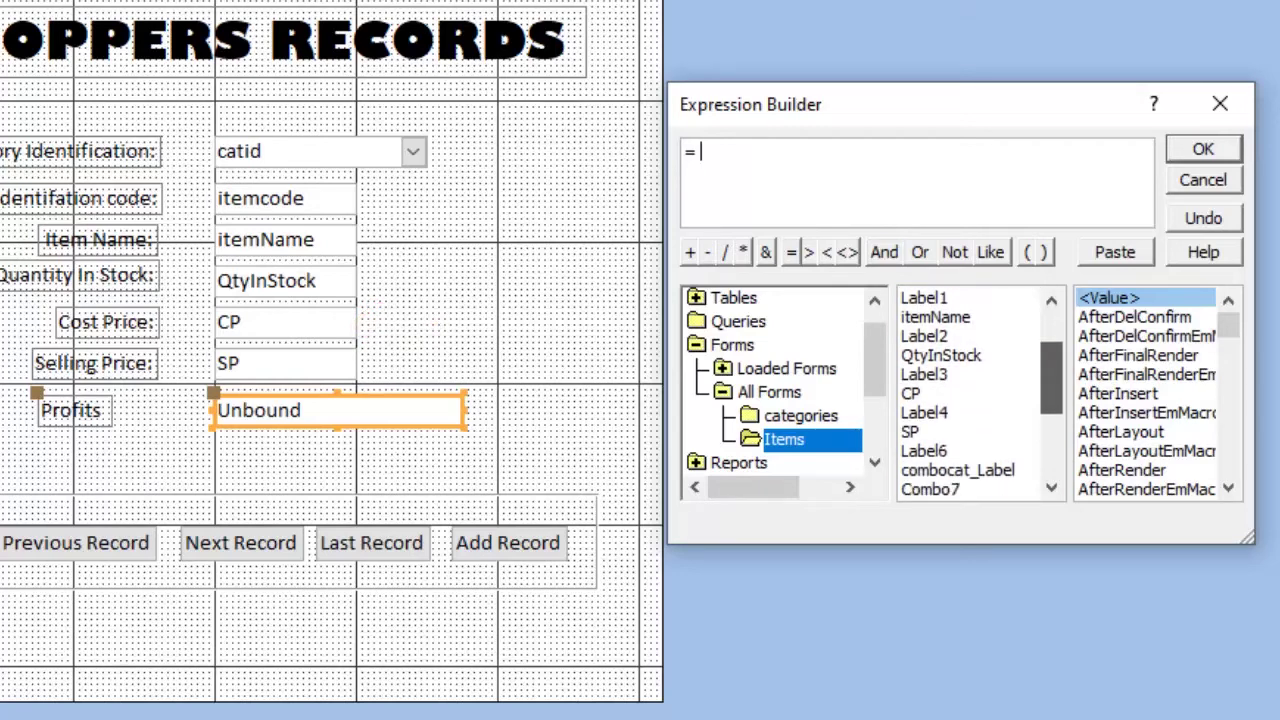
click(912, 393)
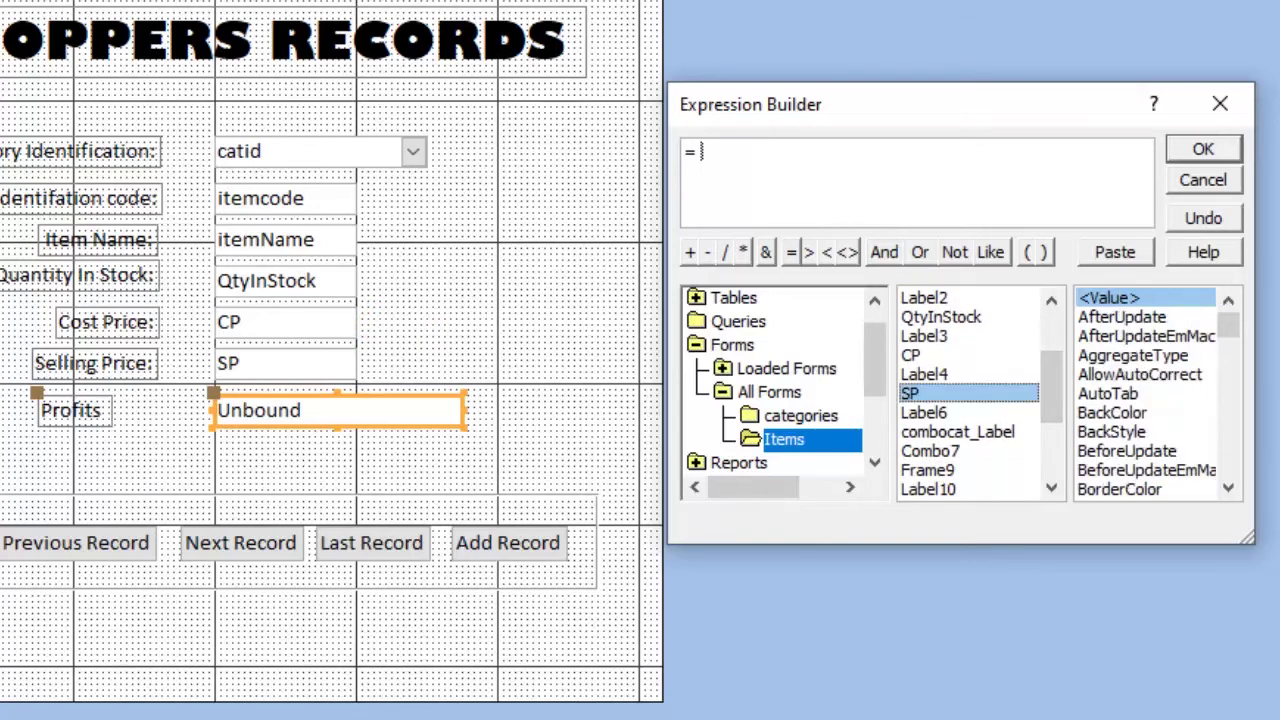
double_click(912, 393)
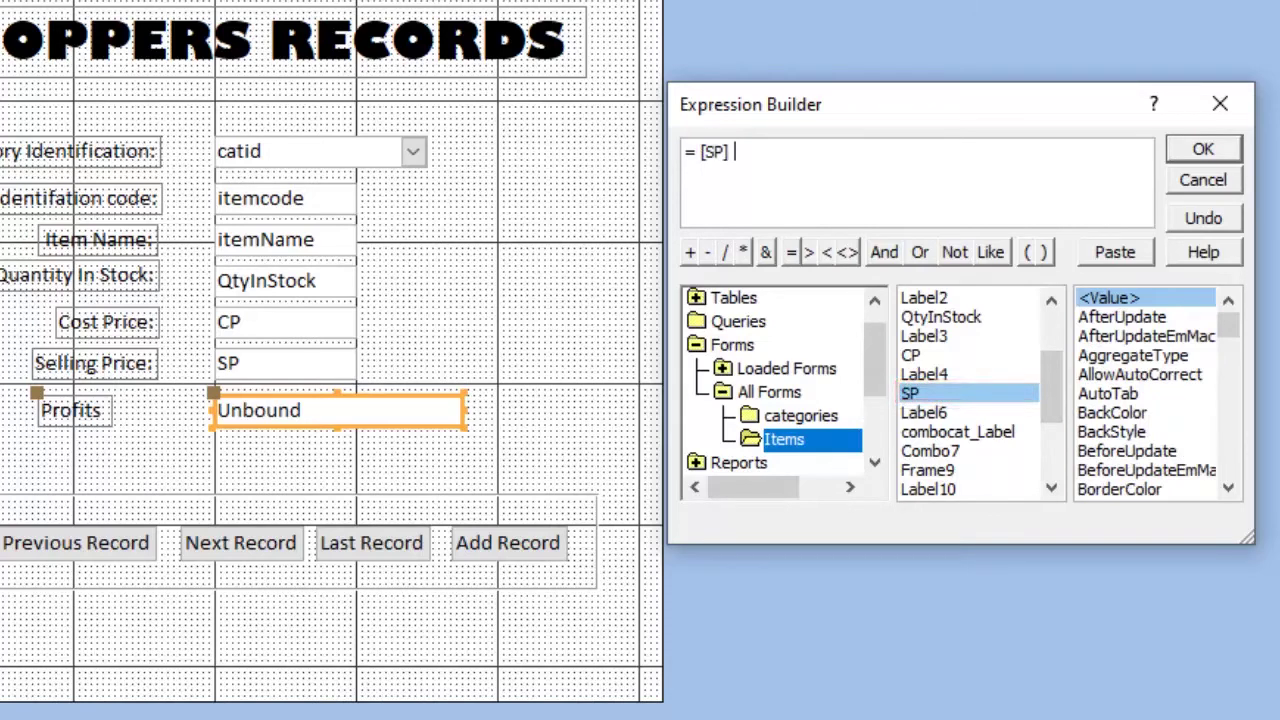
text(-)
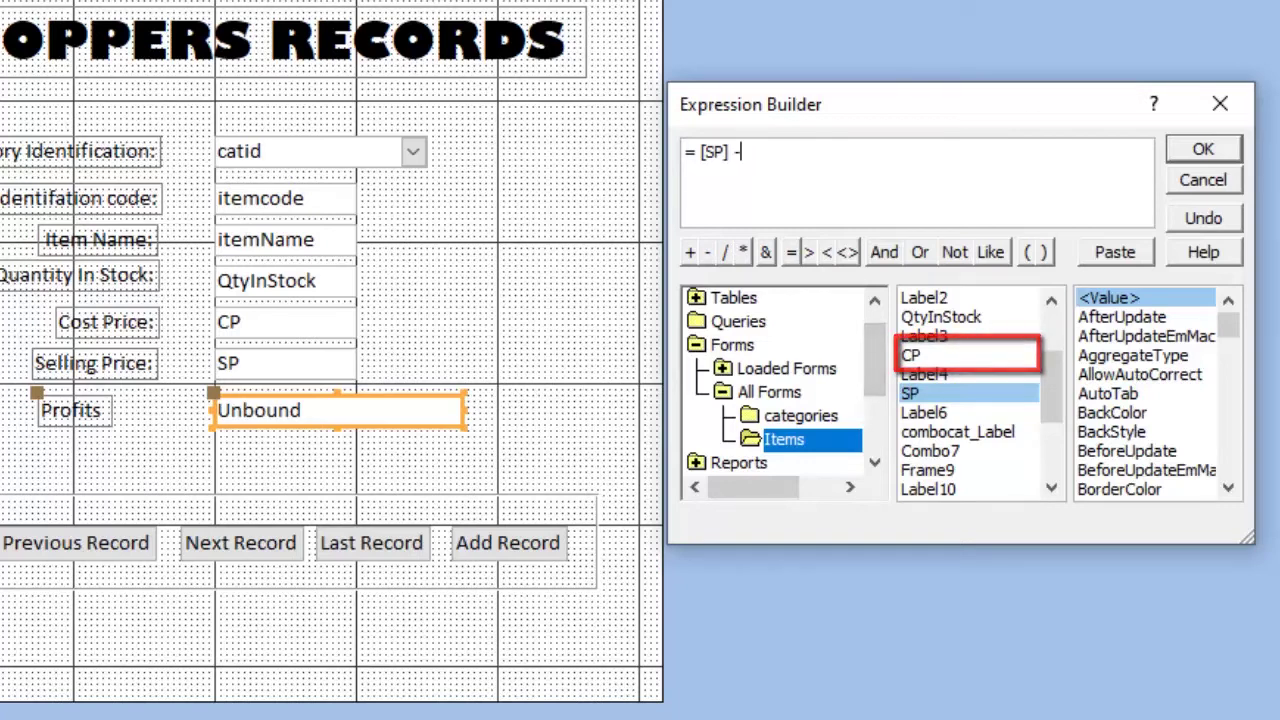
double_click(911, 356)
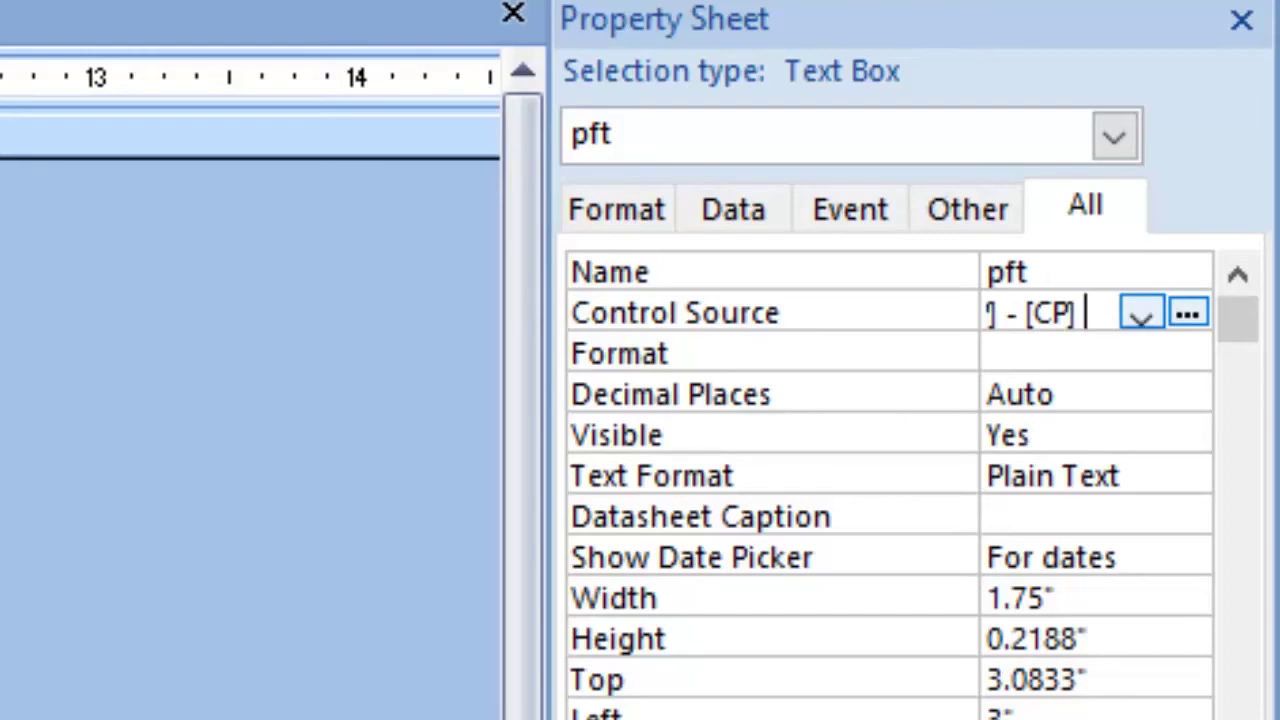
key(Return)
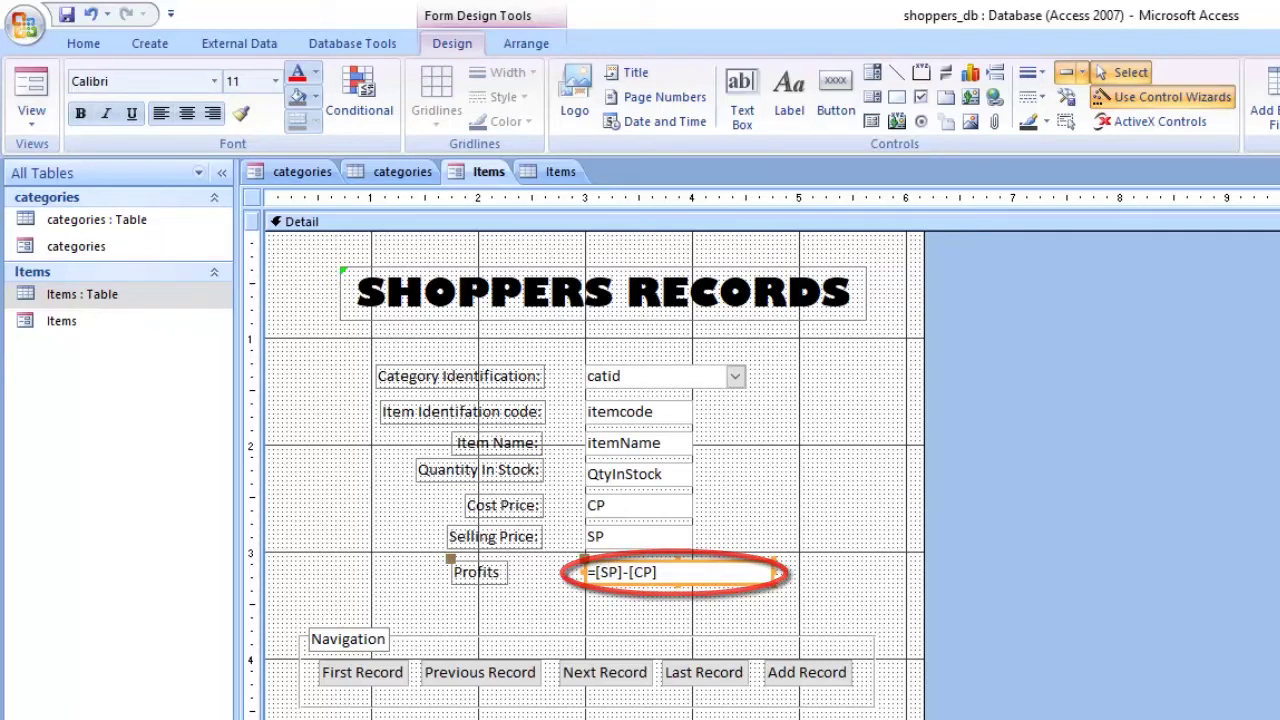
Switch the Items form to Form View and compare Cost Price, Selling Price and Profits across the first four records
click(488, 172)
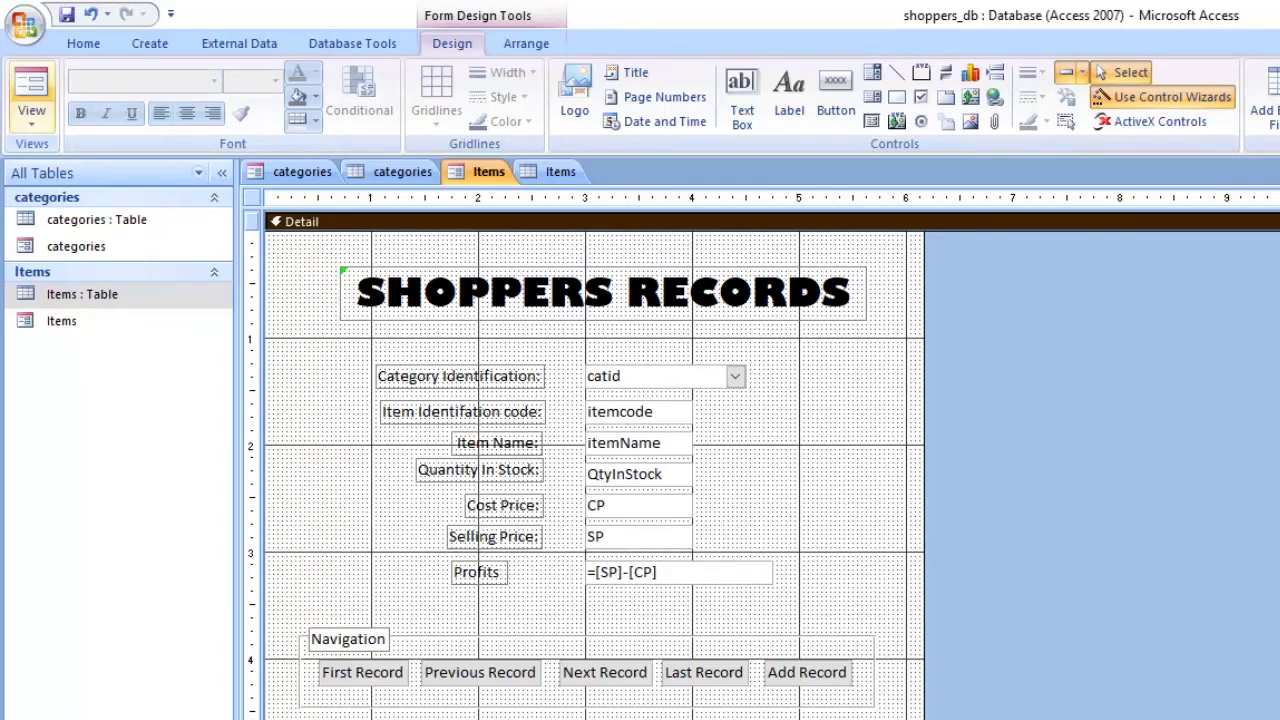
click(31, 88)
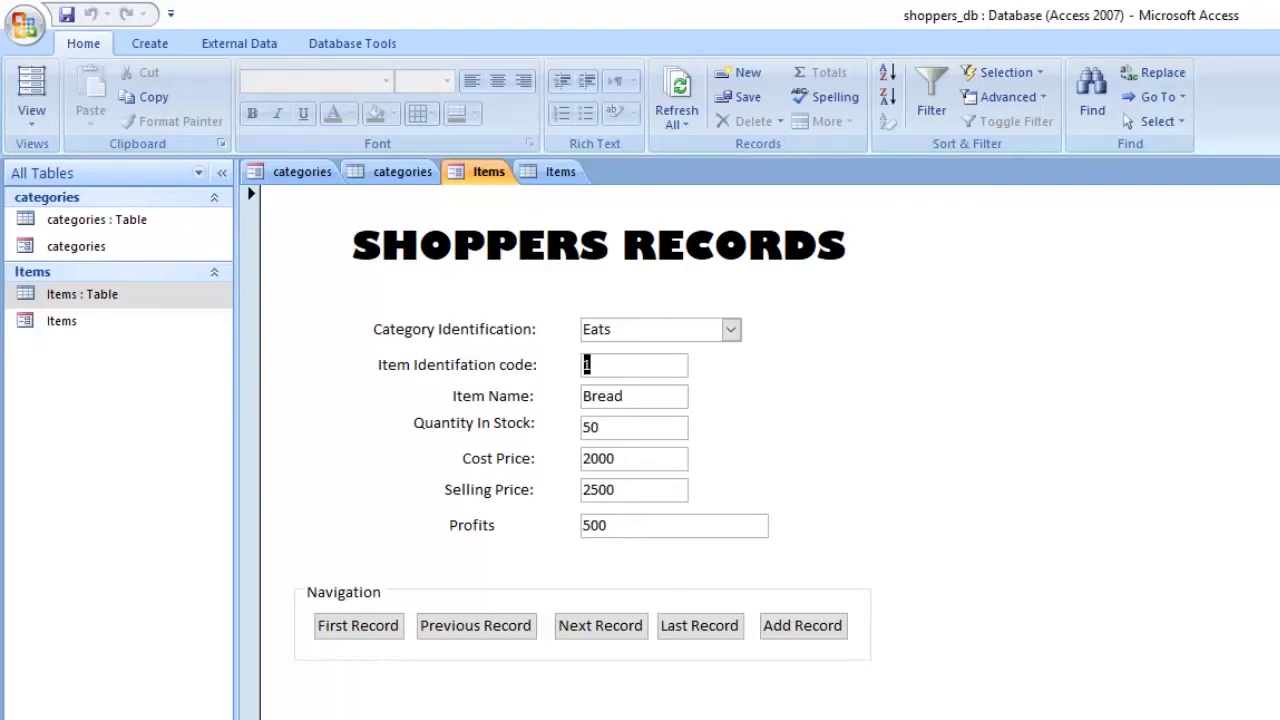
key(Tab)
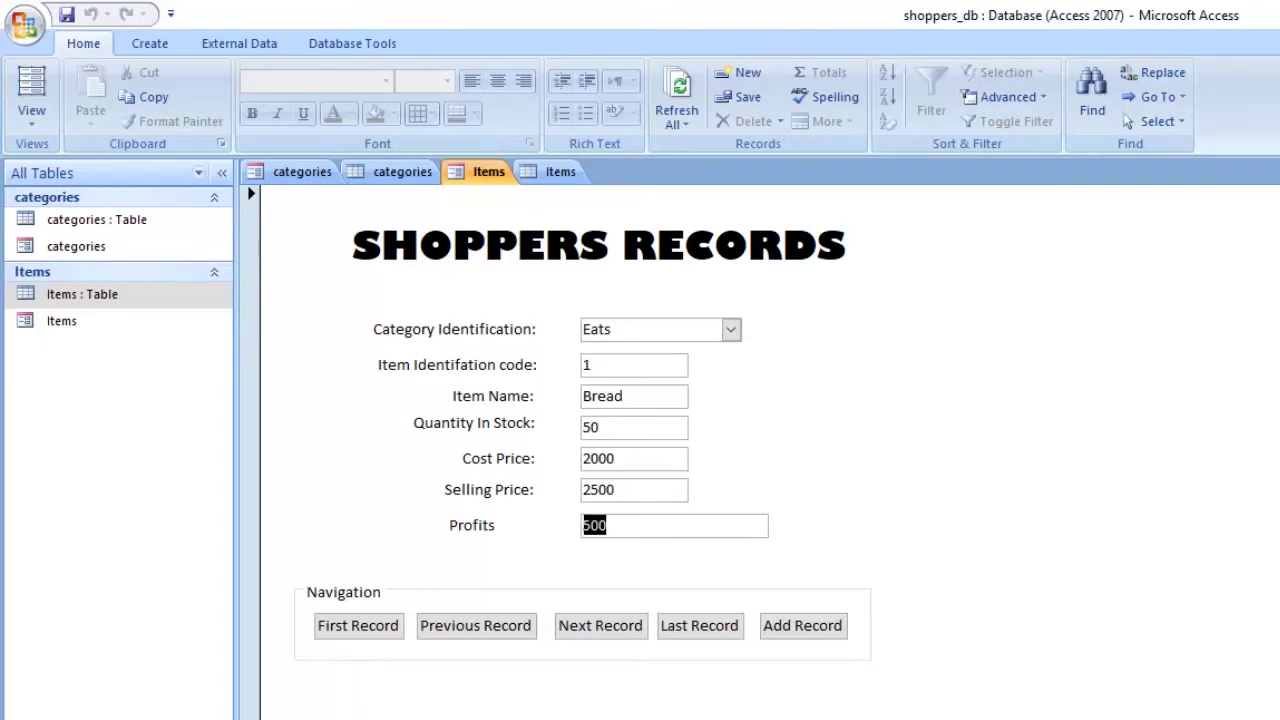
click(600, 625)
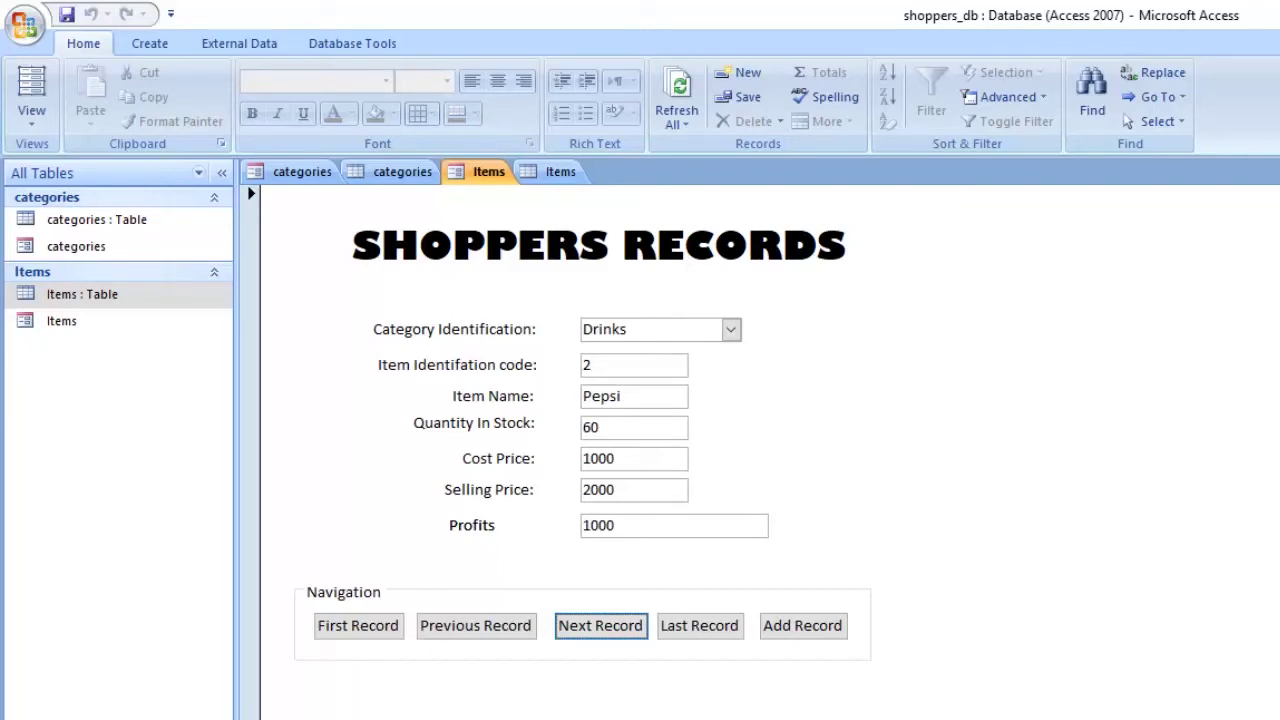
drag(616, 490, 582, 459)
drag(616, 525, 582, 525)
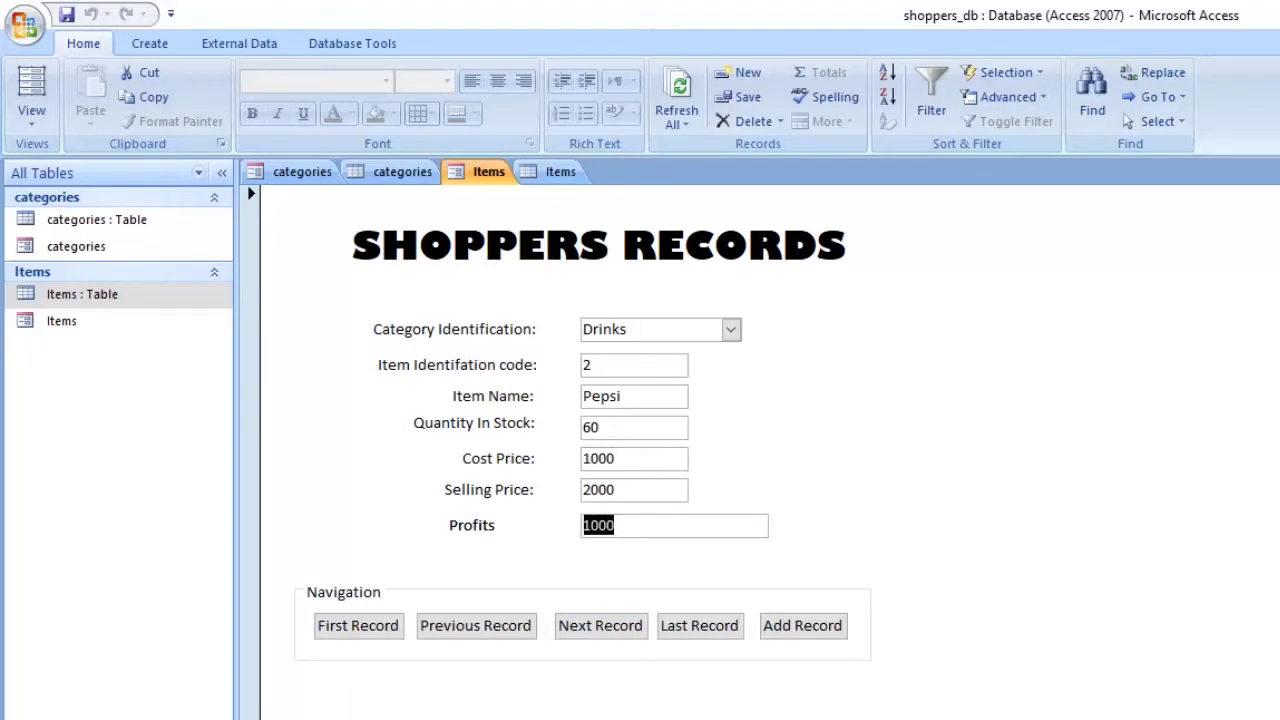
click(600, 625)
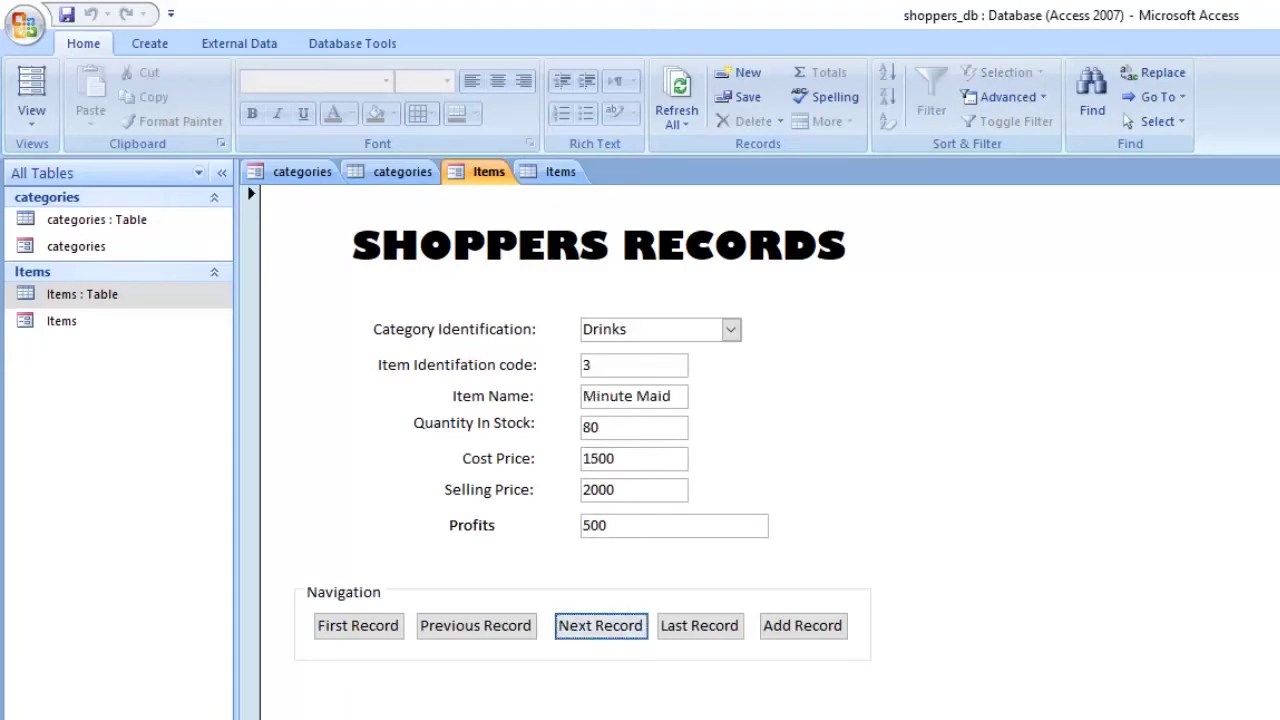
drag(616, 489, 582, 458)
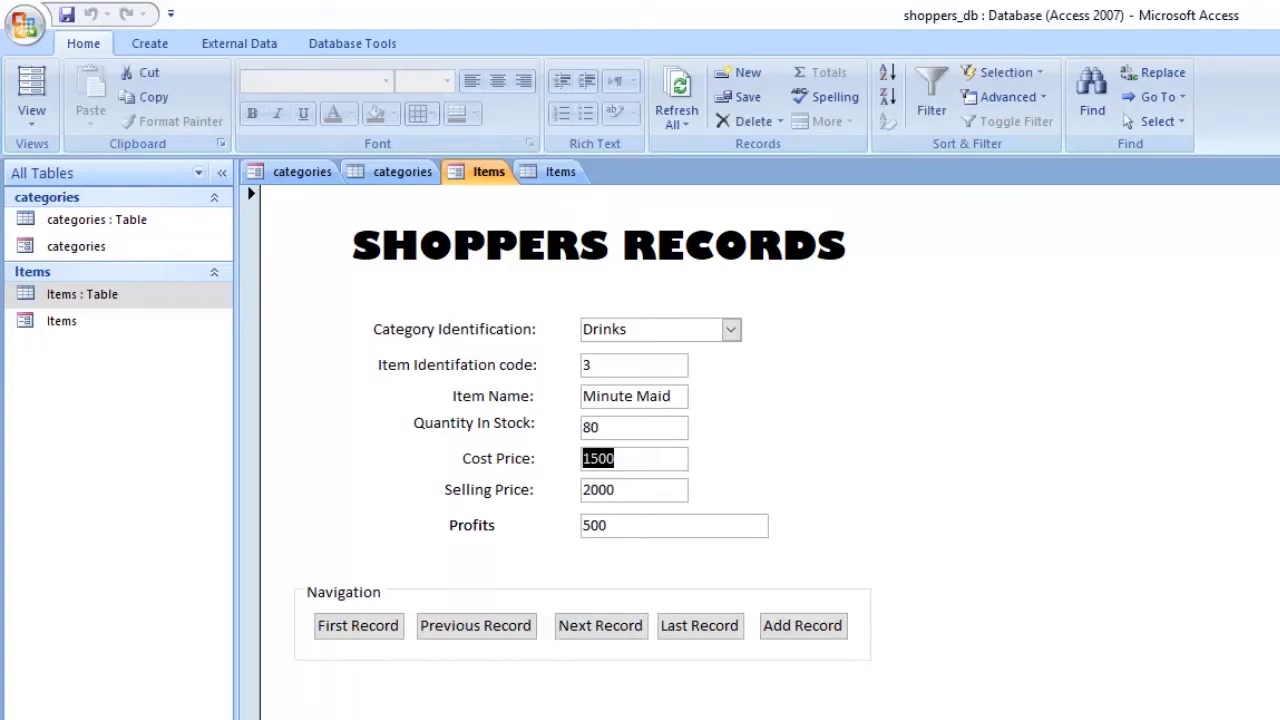
drag(608, 525, 582, 525)
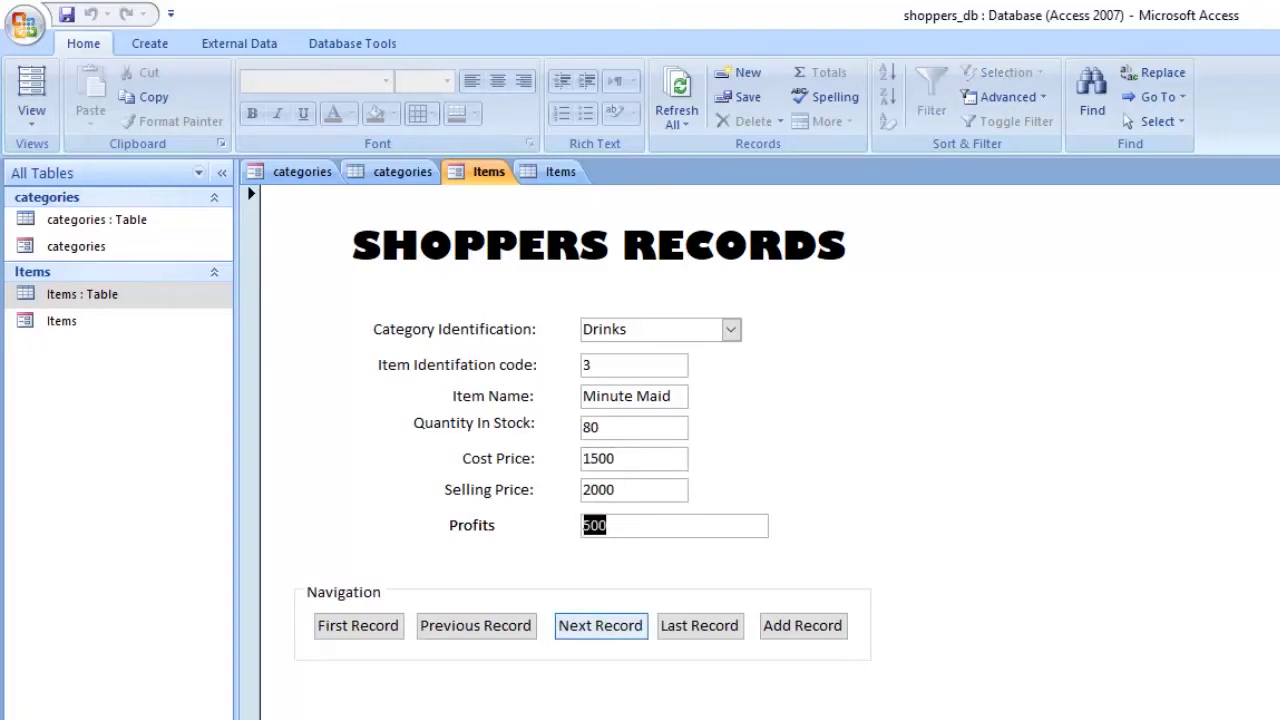
click(600, 625)
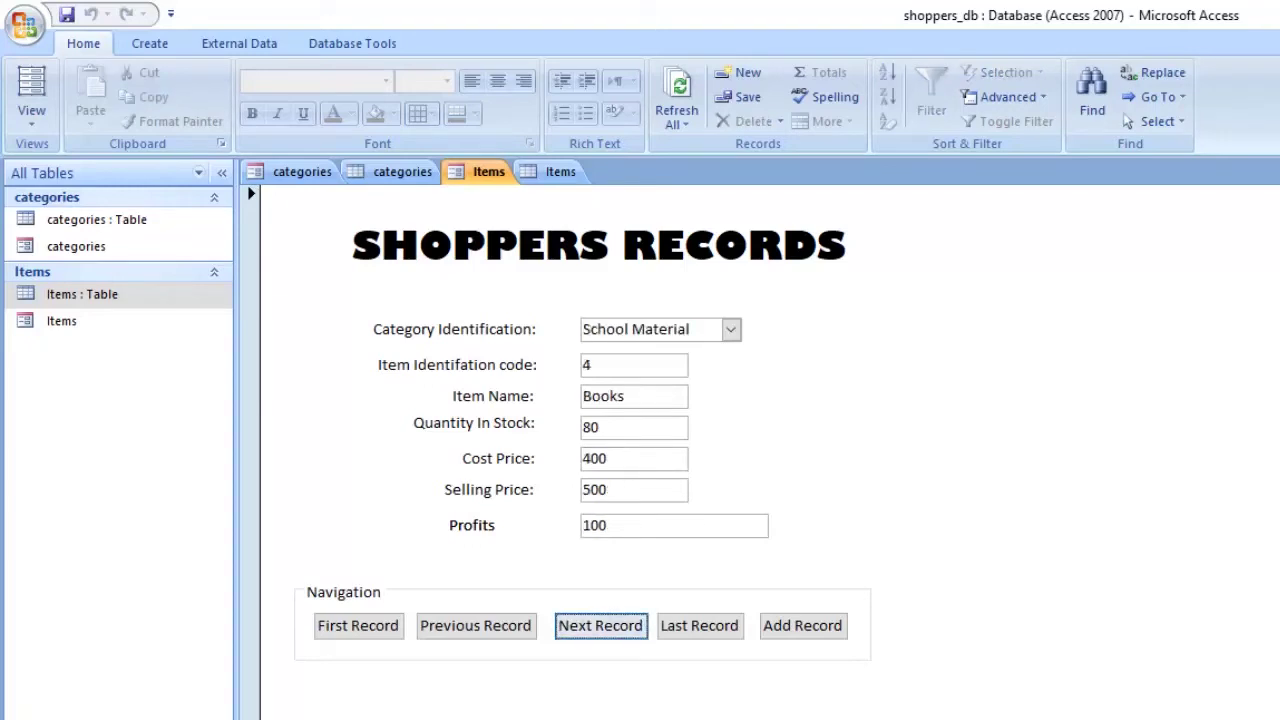
drag(608, 489, 582, 458)
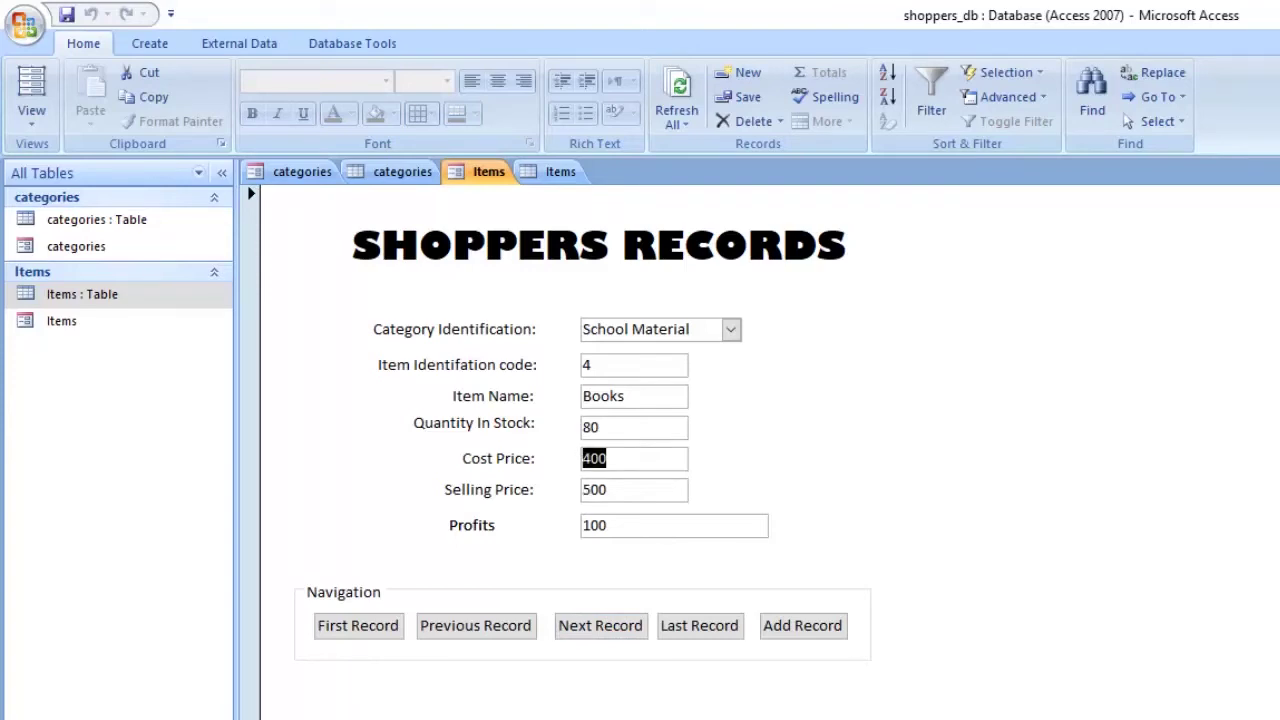
drag(608, 525, 582, 525)
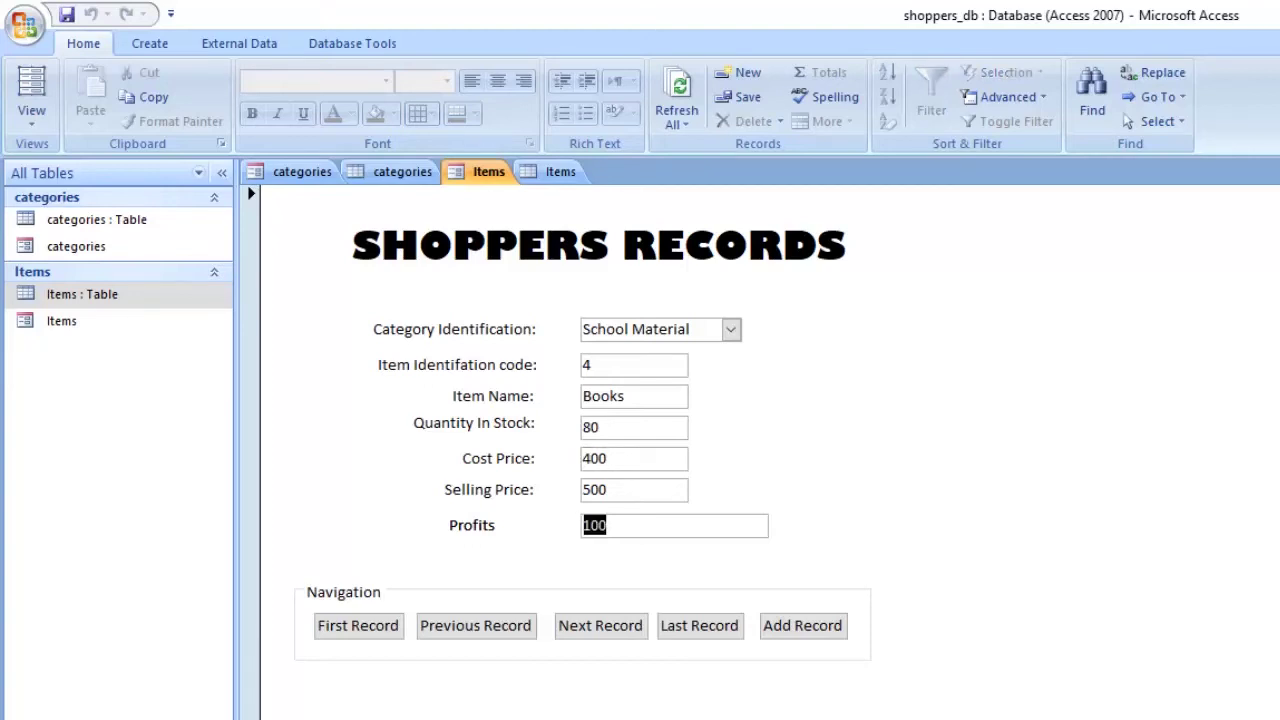